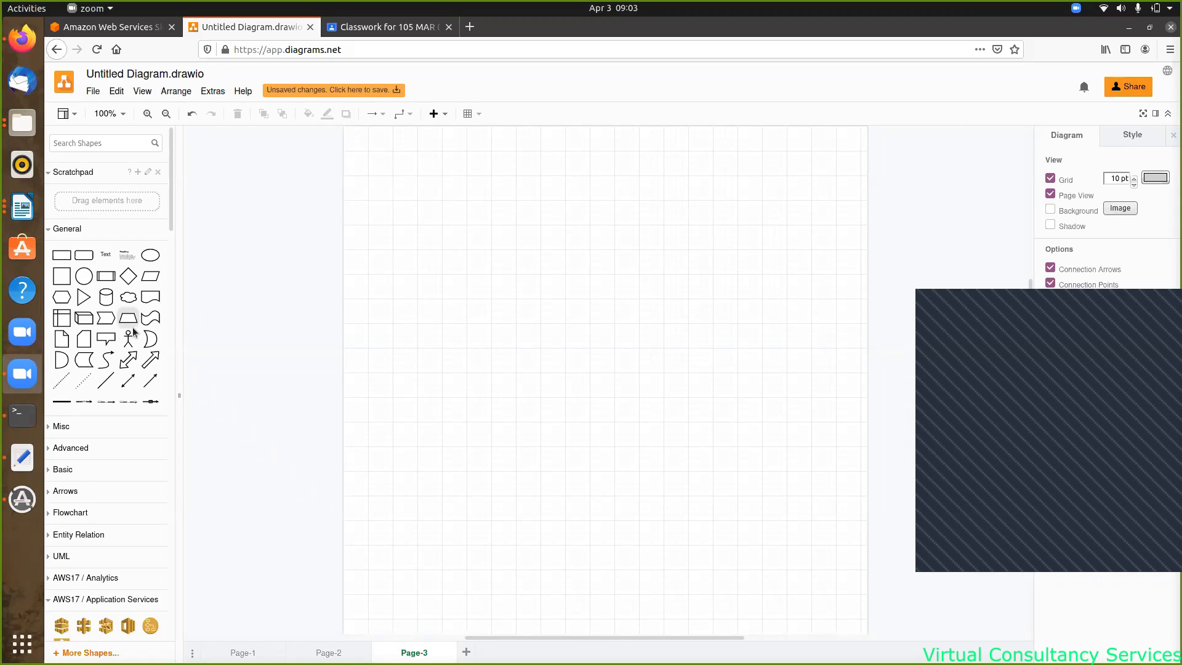
- Add a rounded rectangle near the bottom of Page-3 and resize it to 500 x 90
left_click(84, 255)
left_click_drag(588, 383, 780, 527)
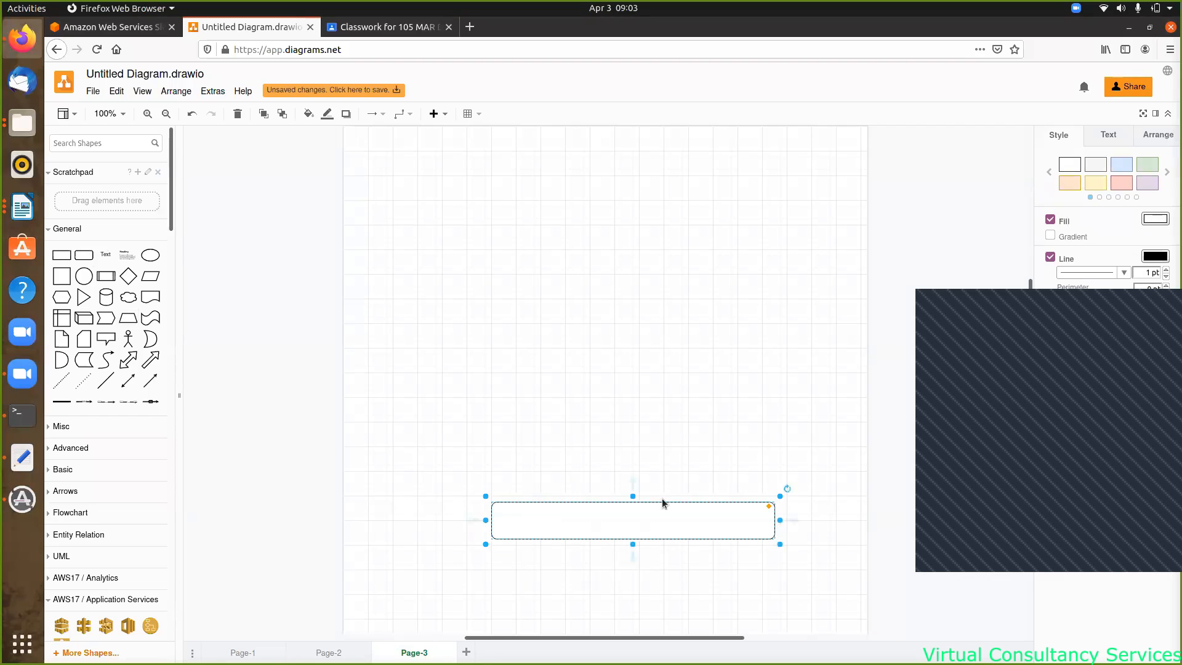
left_click_drag(632, 496, 631, 484)
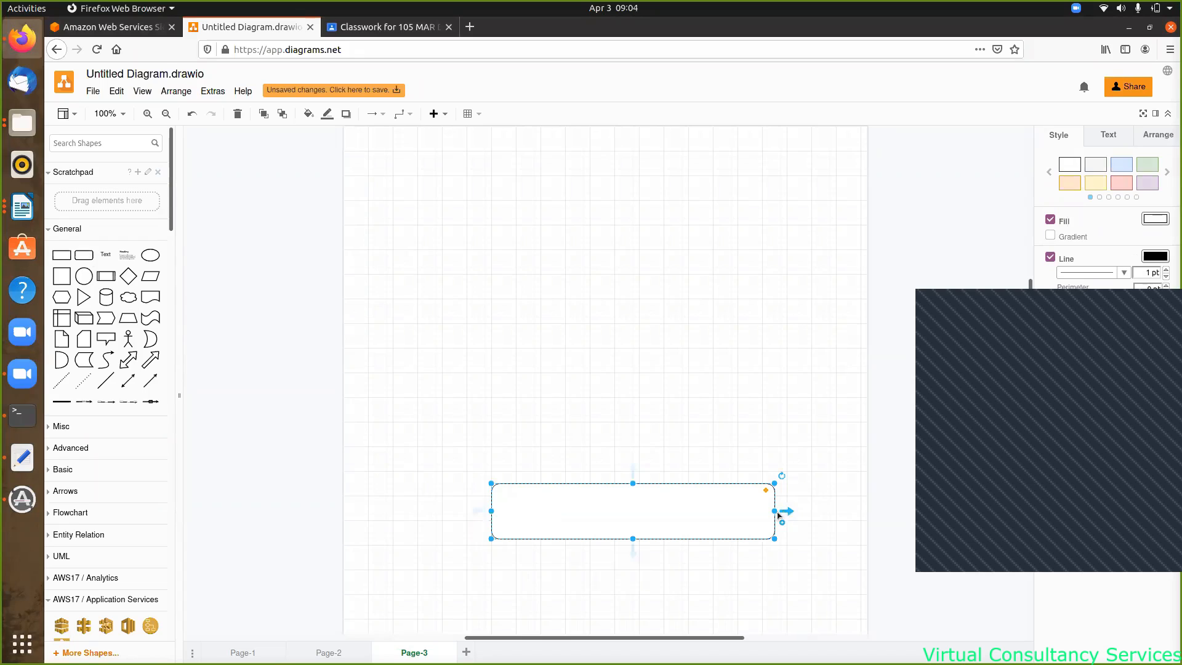
left_click_drag(774, 513, 786, 511)
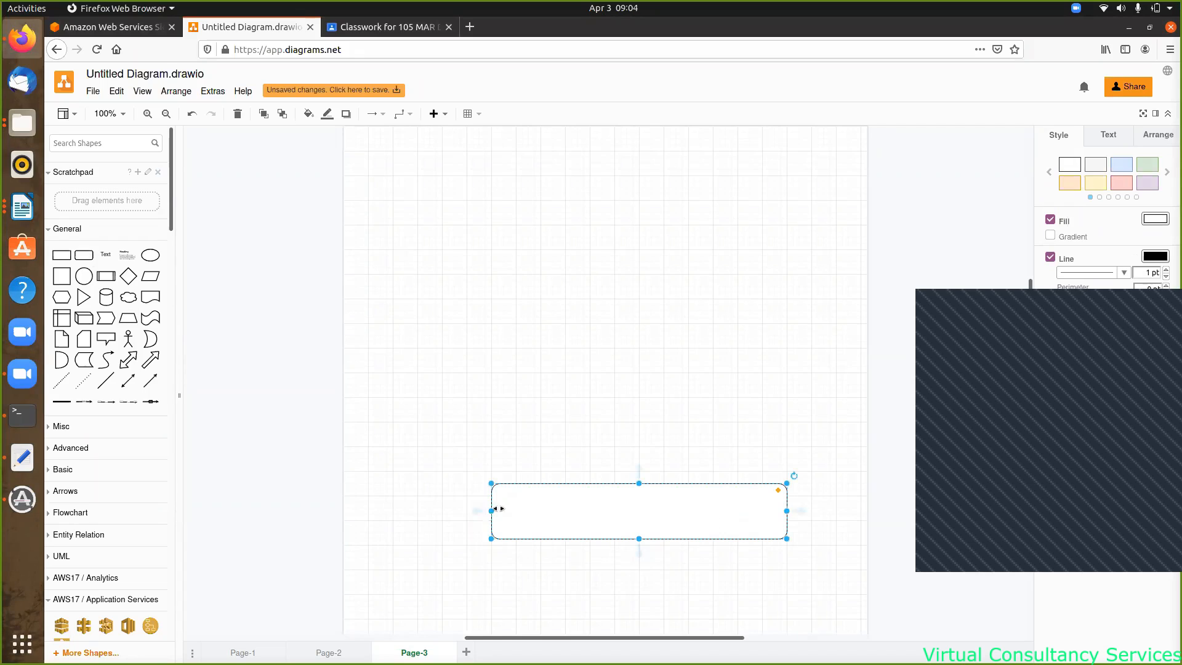
left_click_drag(491, 510, 479, 511)
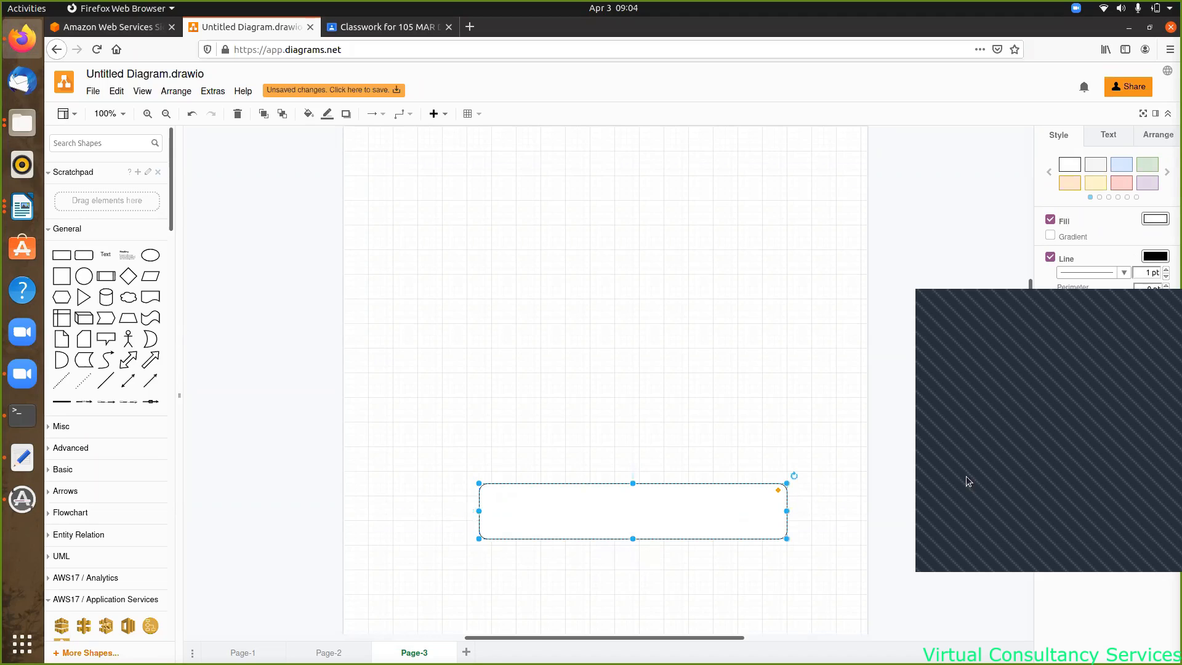
left_click(1102, 397)
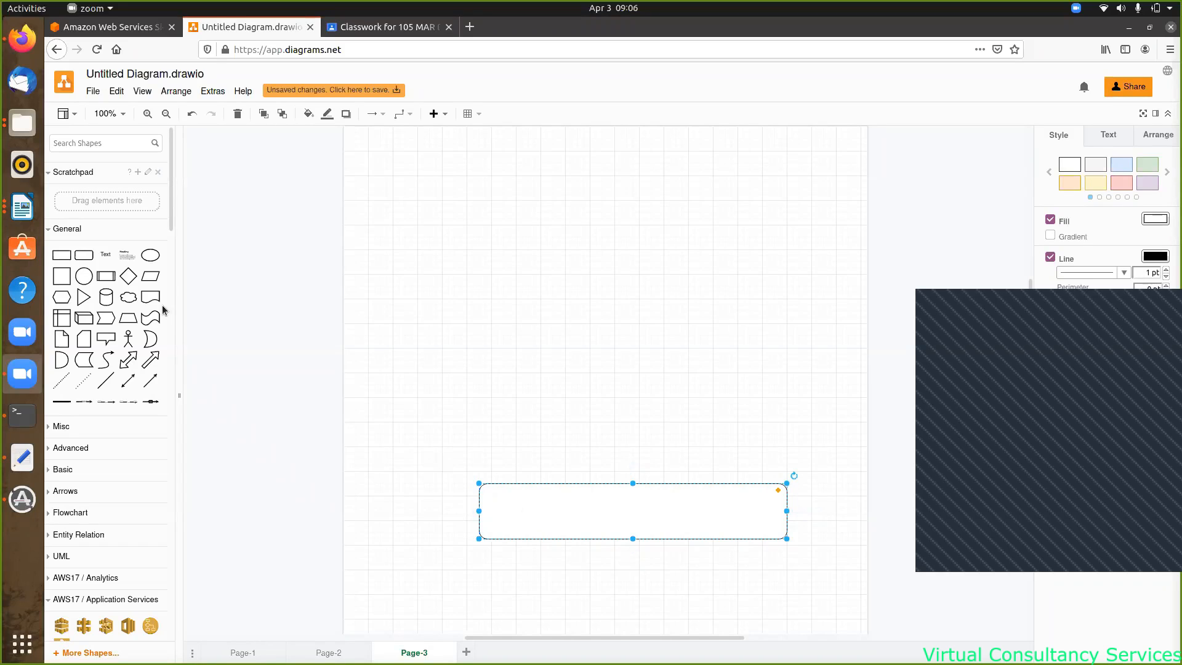
- Place a text label centred inside the wide rectangle and change its wording to 'IaaS'
left_click(102, 258)
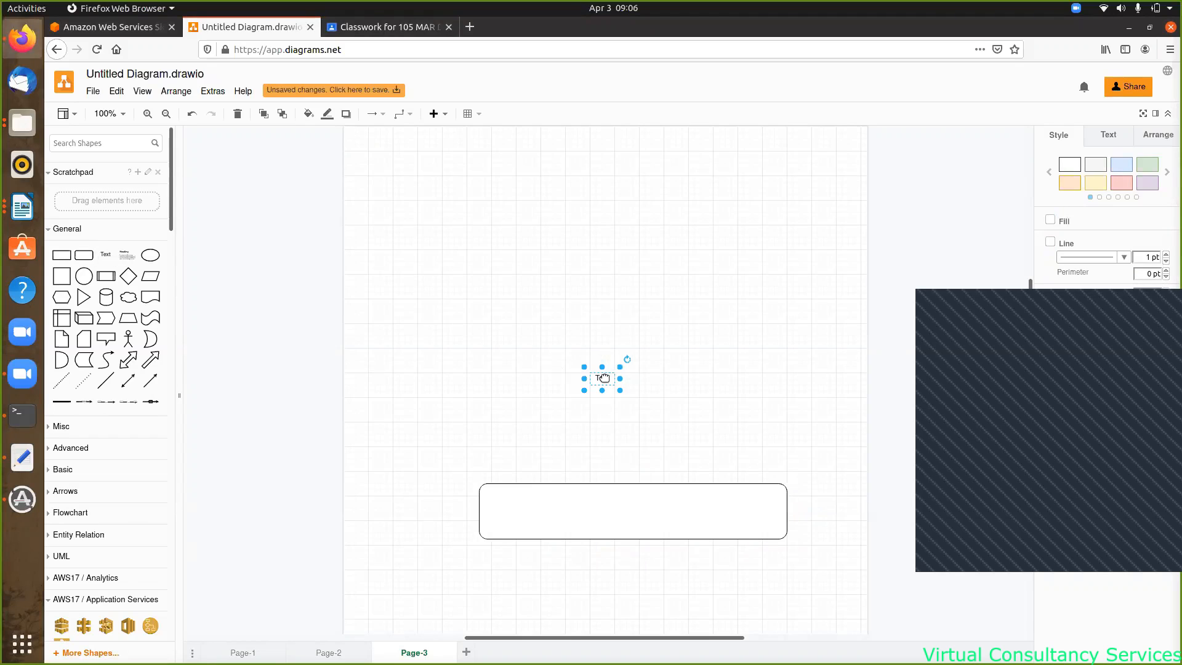
left_click_drag(604, 378, 622, 511)
double_click(623, 513)
key("BackSpace")
type("laa")
type("S")
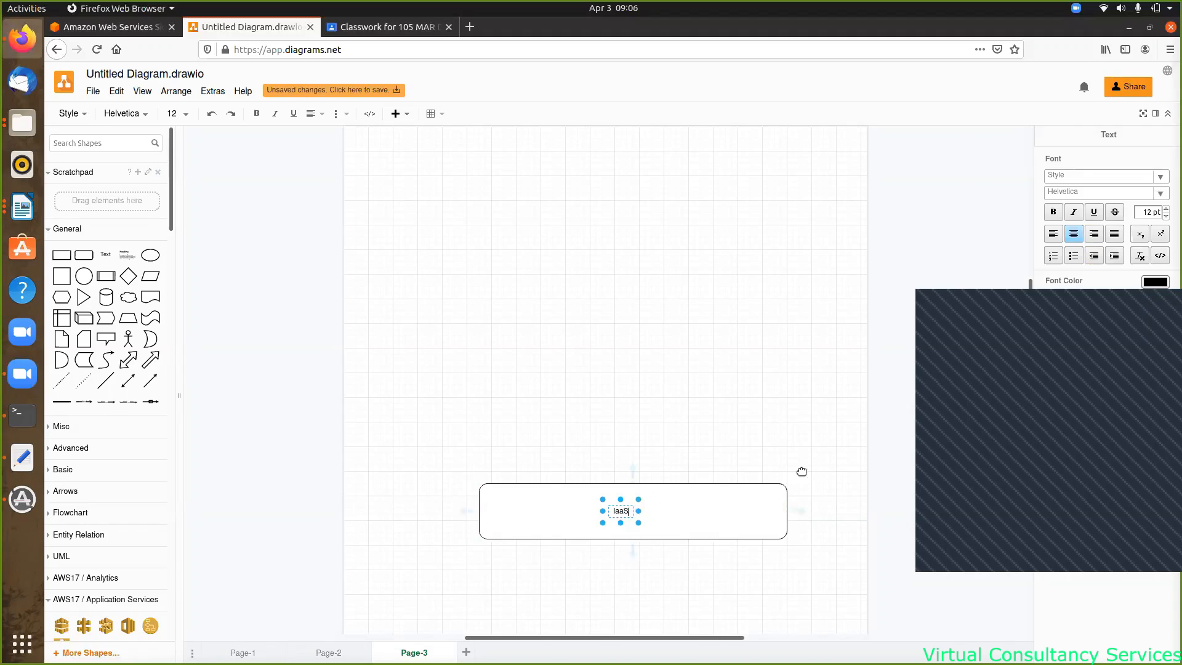
left_click(1092, 397)
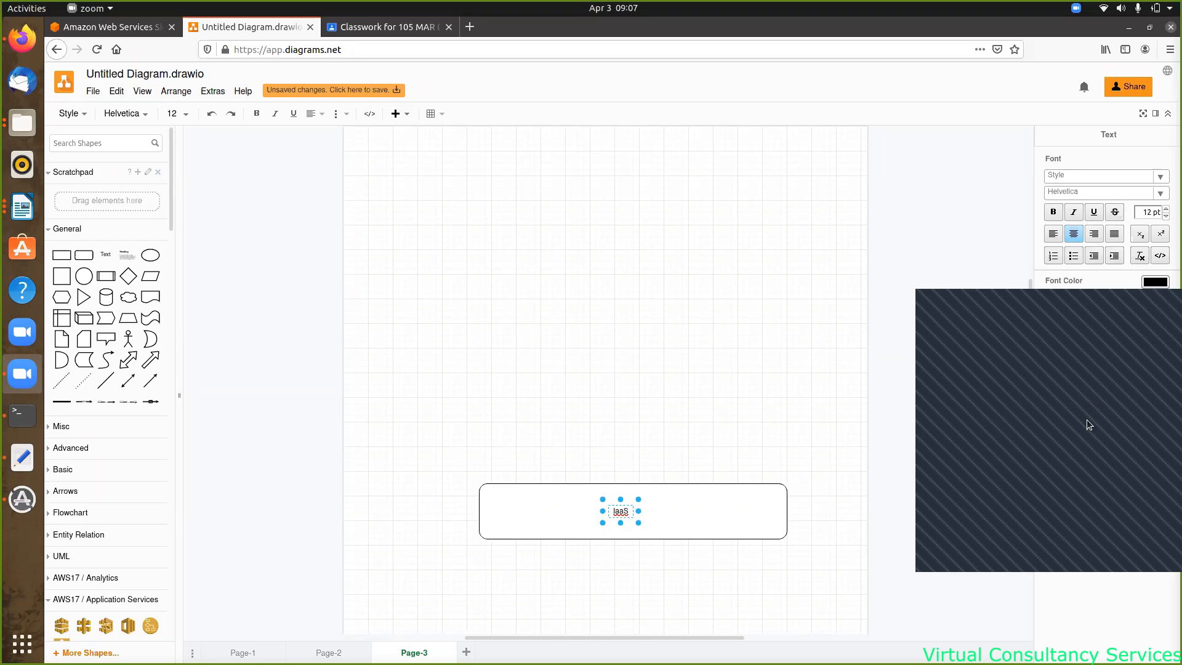
mouse_move(887, 566)
left_mouse_down()
mouse_move(758, 577)
mouse_move(708, 561)
left_mouse_up()
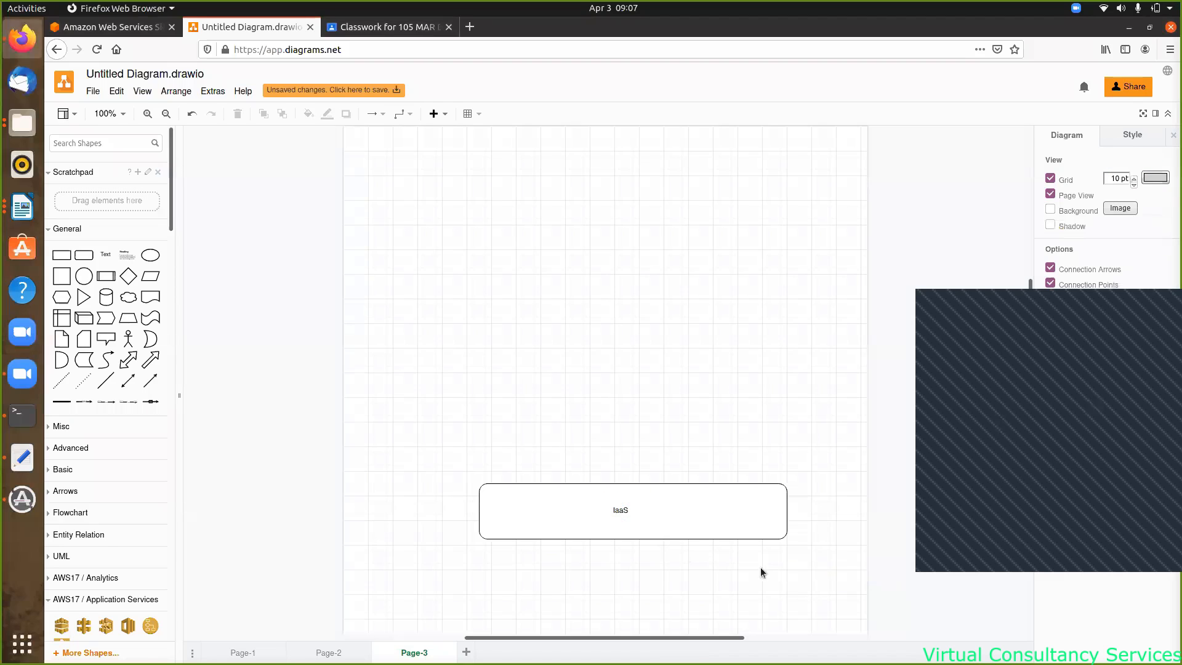
- Add a second rounded rectangle just above the IaaS box, sized about 380 x 60
left_click(79, 256)
left_click_drag(611, 385, 752, 464)
left_click_drag(547, 459, 501, 460)
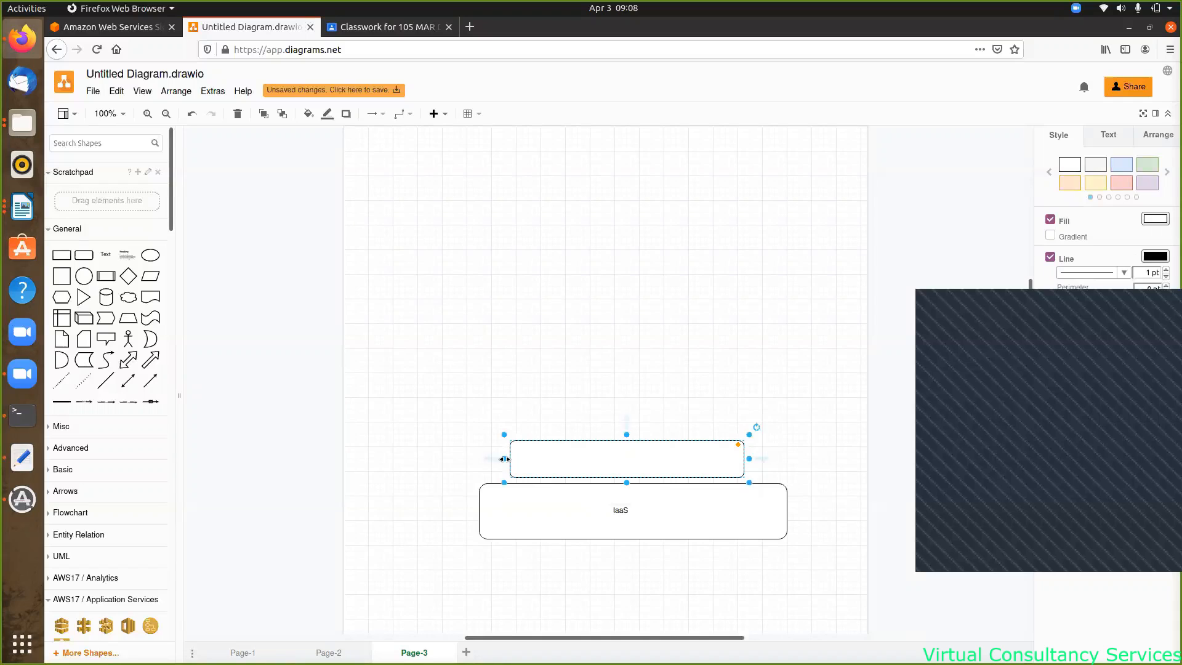
left_click_drag(749, 458, 755, 459)
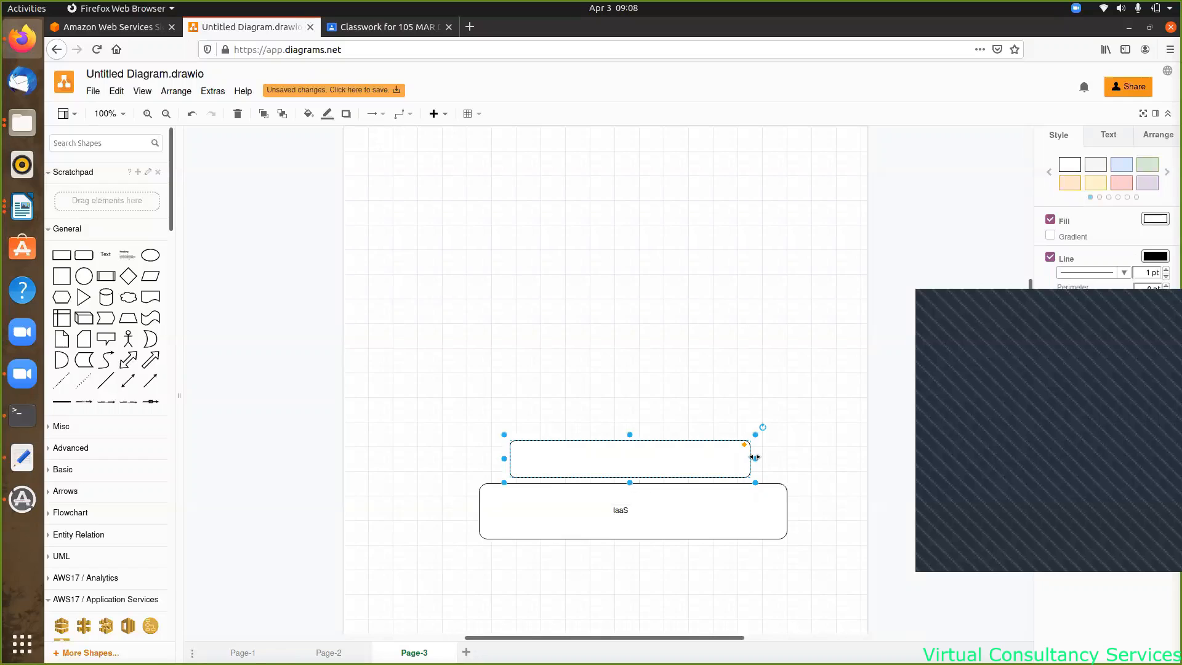
- Give the rectangle above the IaaS box the label 'PaaS'
double_click(634, 457)
type("Pa")
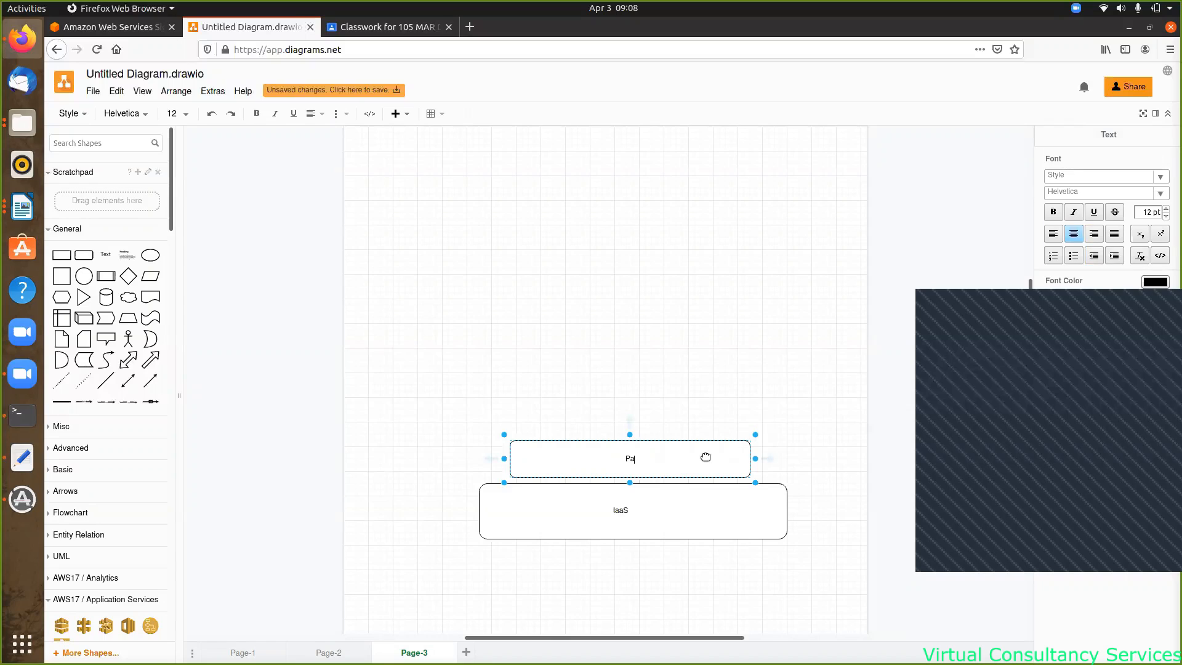
type("aS")
left_click(1114, 393)
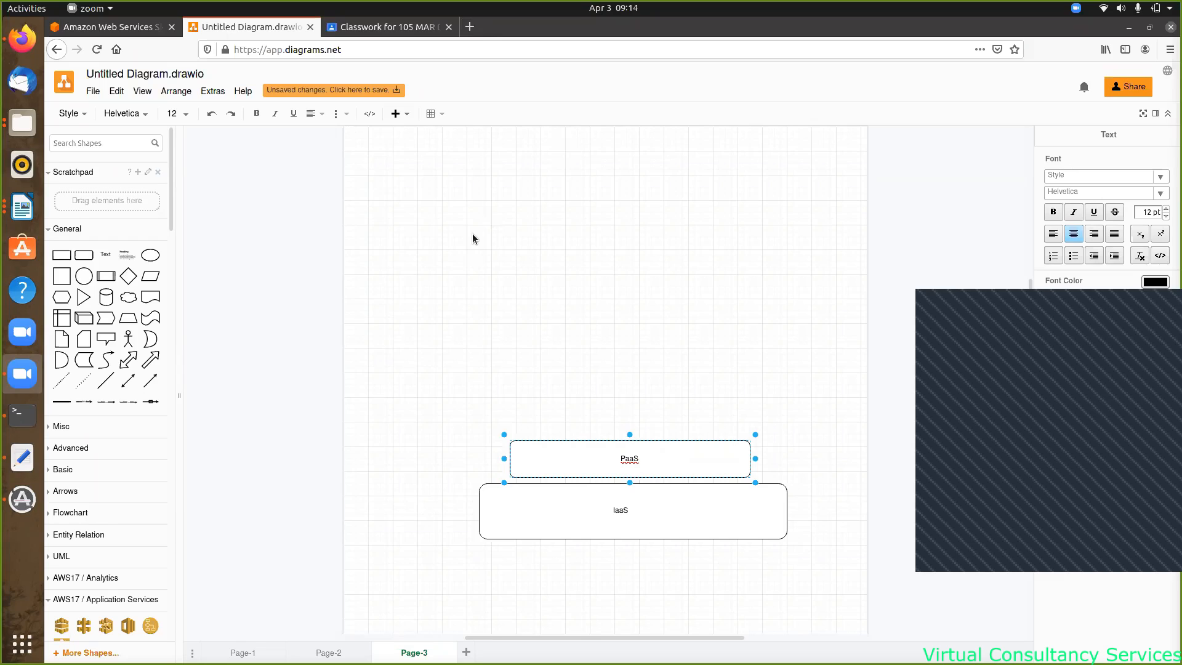
- Add a rounded rectangle above PaaS, label it 'SaaS', and widen it to about 220 x 60
left_click(84, 255)
left_click_drag(612, 388, 624, 415)
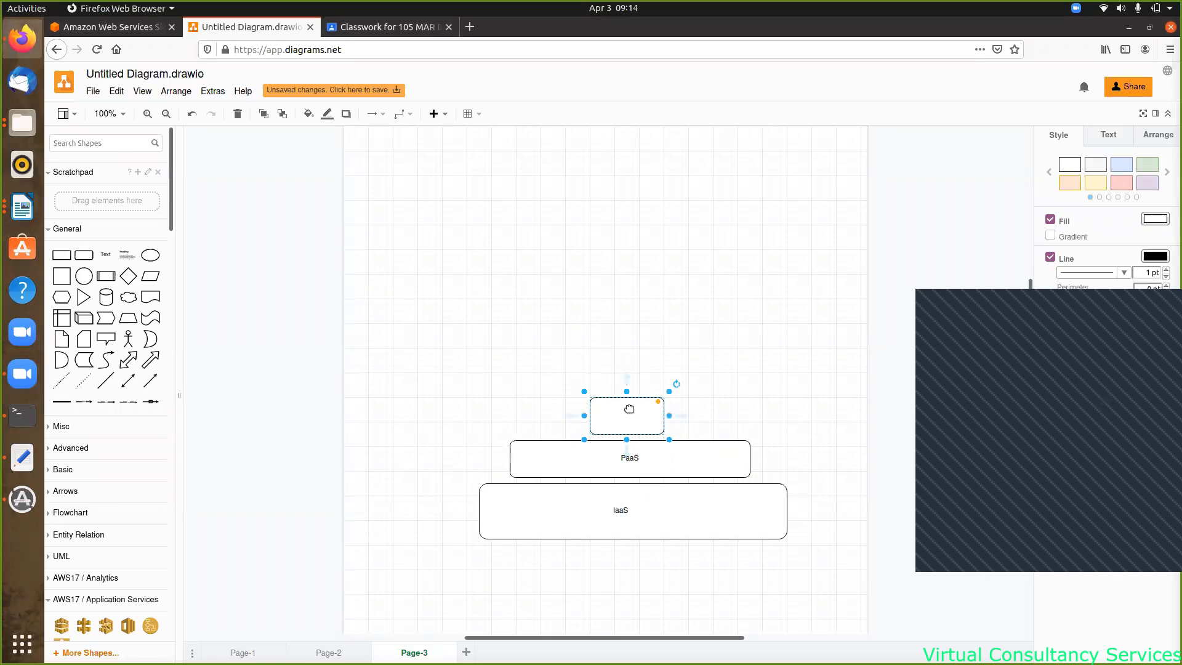
double_click(625, 415)
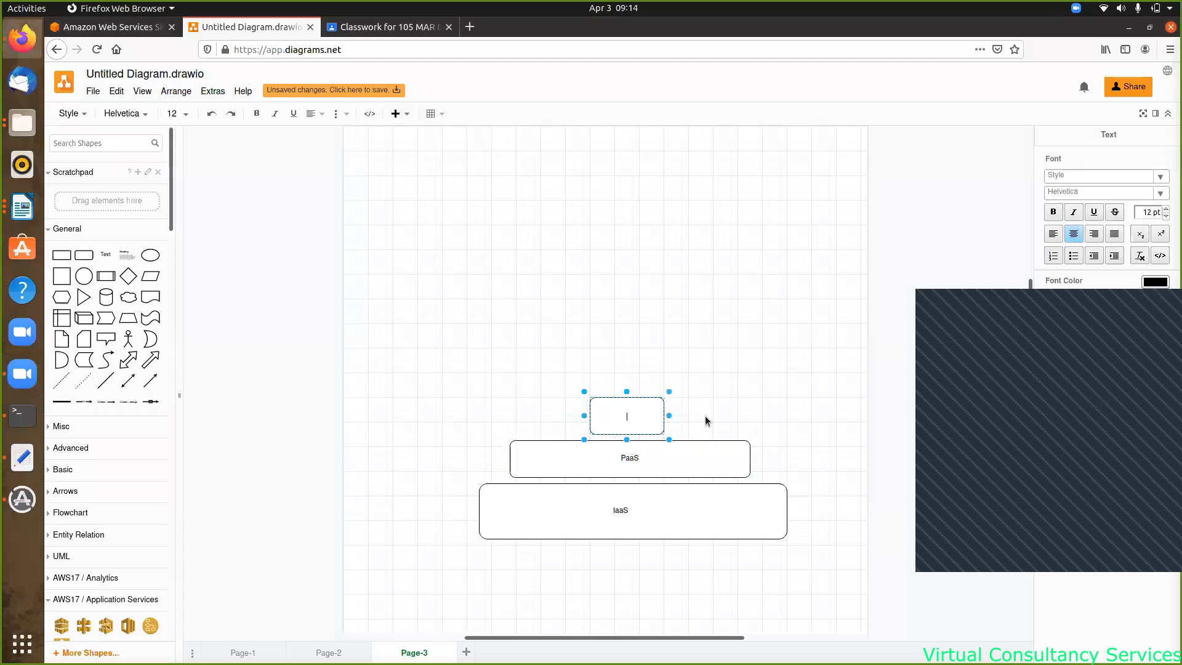
type("SaaS")
left_click_drag(665, 414, 696, 414)
left_click_drag(588, 411, 548, 416)
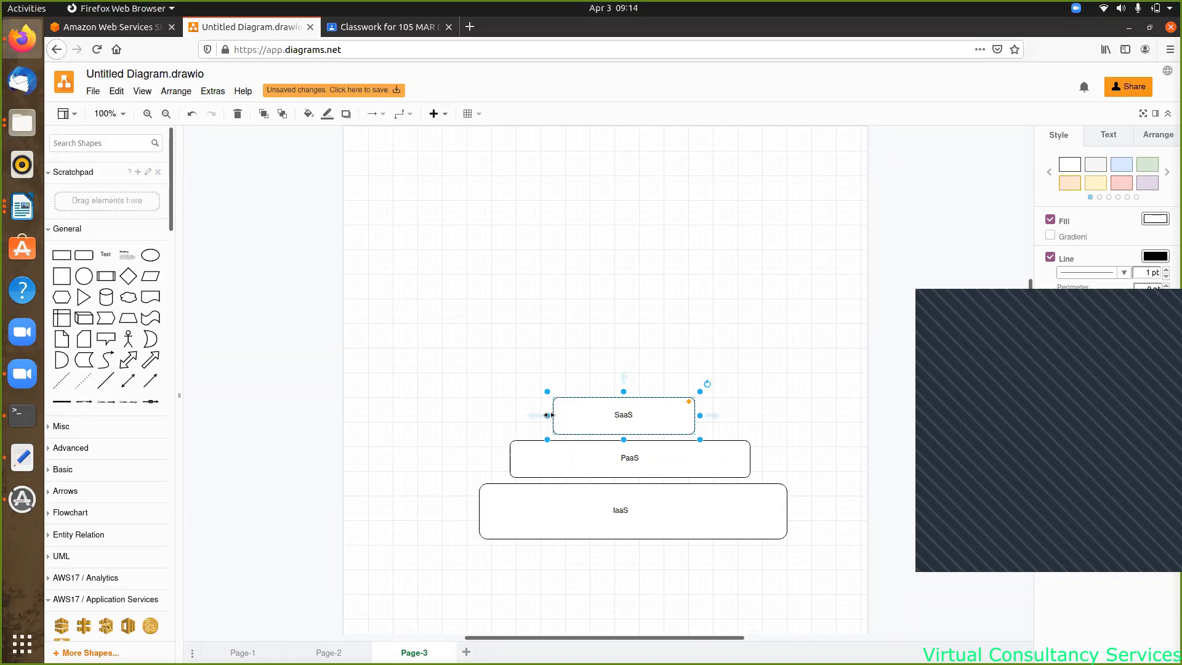
- Deselect the SaaS box and place a new blank rounded rectangle on top of it
left_click(1112, 397)
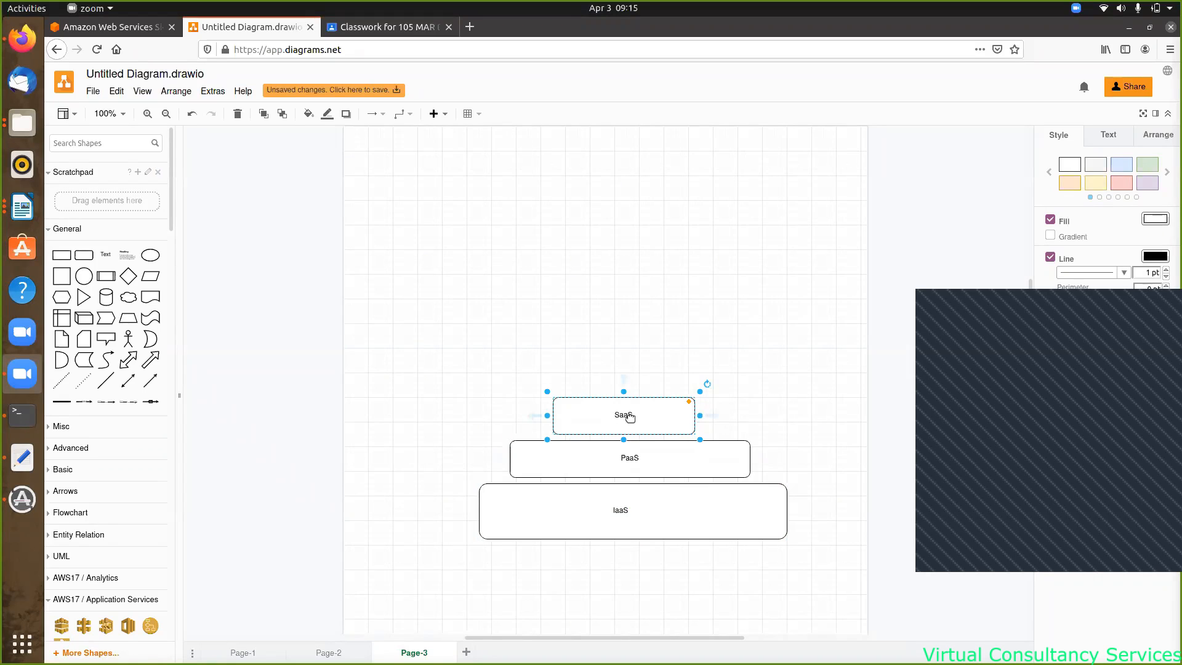
left_click(635, 344)
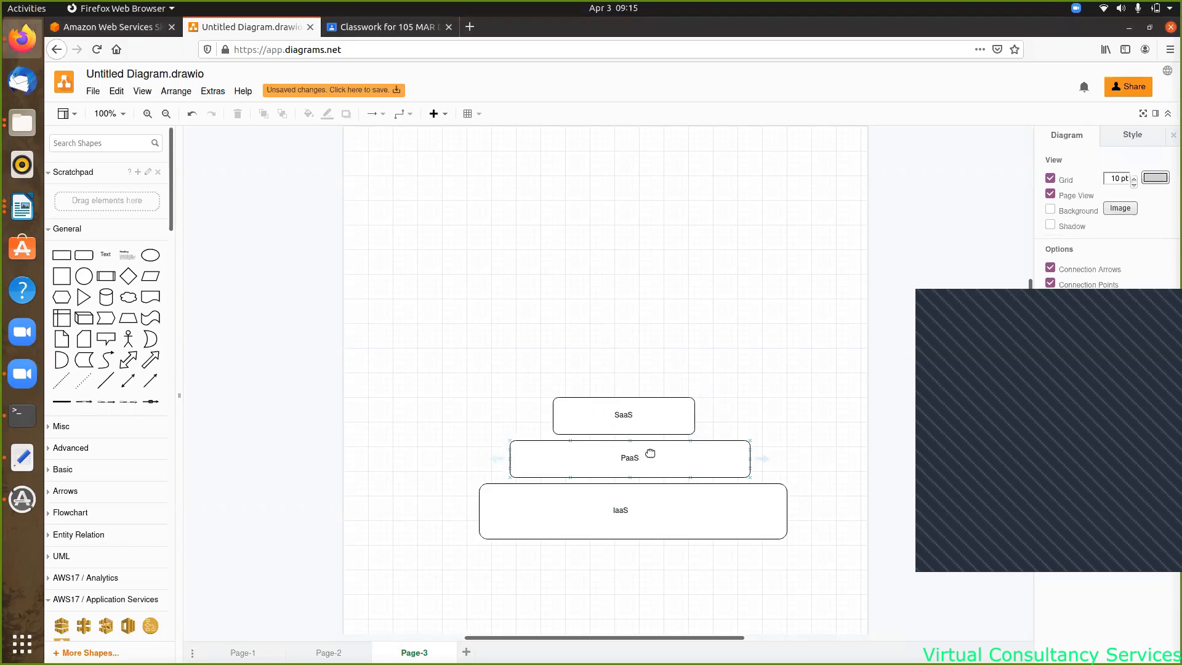
left_click(84, 255)
left_click_drag(617, 376, 636, 368)
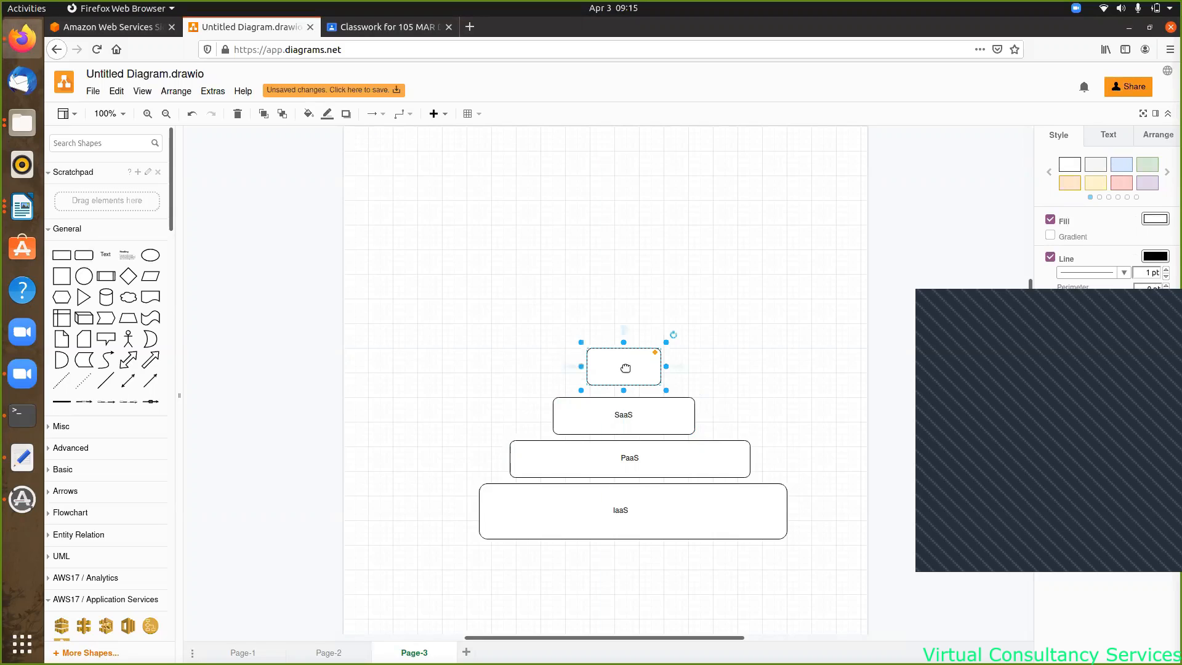
- Give the new box above SaaS the label 'CaaS'
double_click(623, 368)
type("Caa")
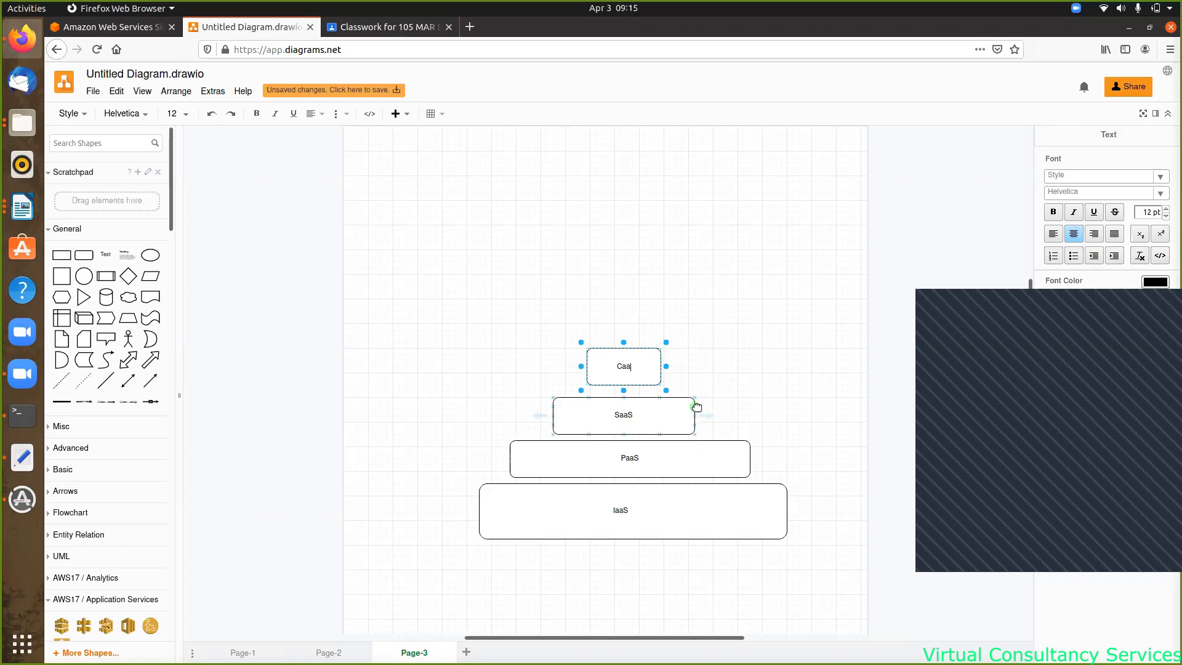
type("S")
- Narrow the CaaS box from its left side to 115 x 60
left_click_drag(581, 366, 577, 370)
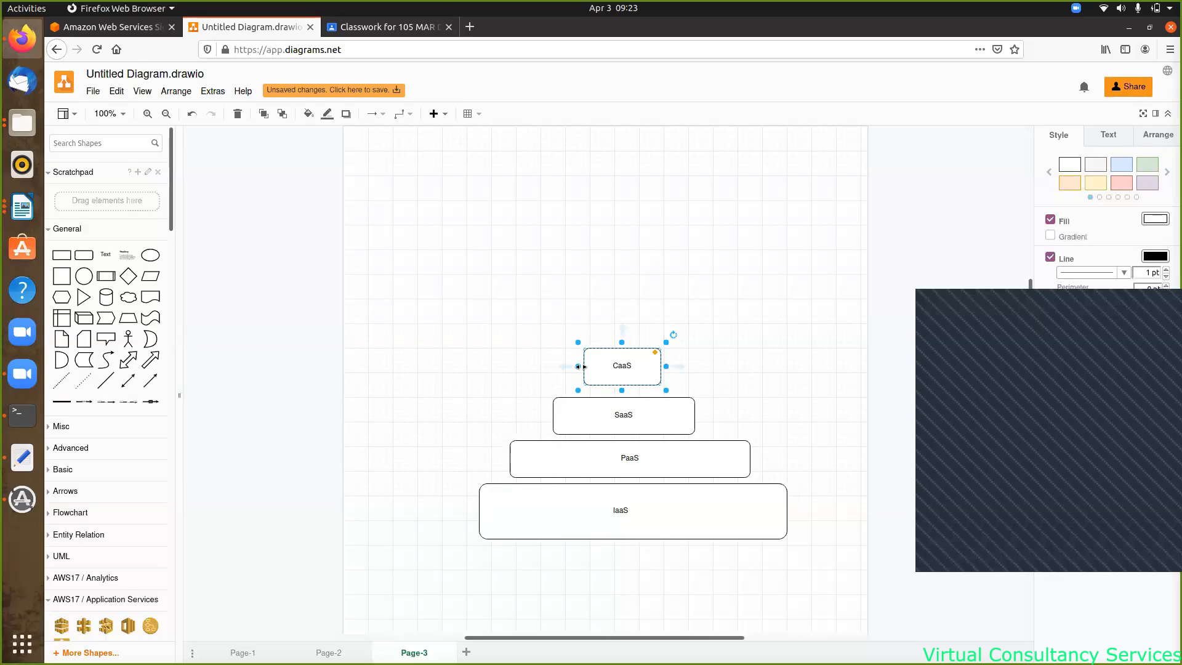
- Scroll the canvas right to review the four-layer IaaS–PaaS–SaaS–CaaS pyramid
scroll(581, 366, "right", 1)
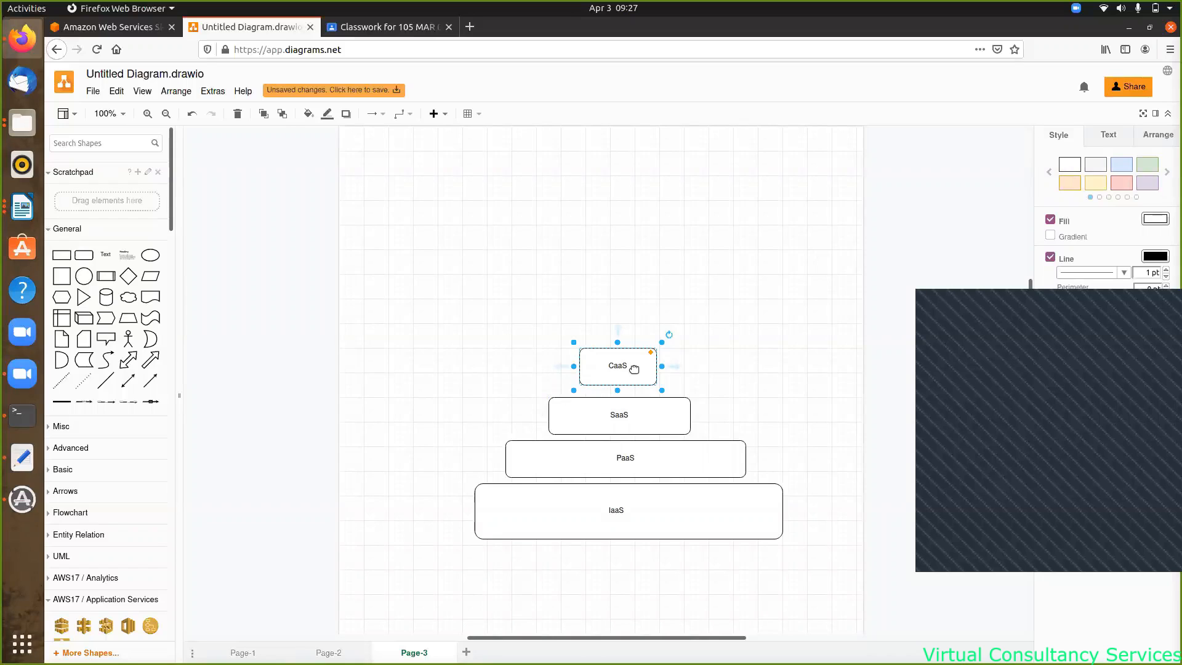
- Add a rounded box above CaaS, make it narrower than CaaS, and label it 'FaaS'
left_click(102, 255)
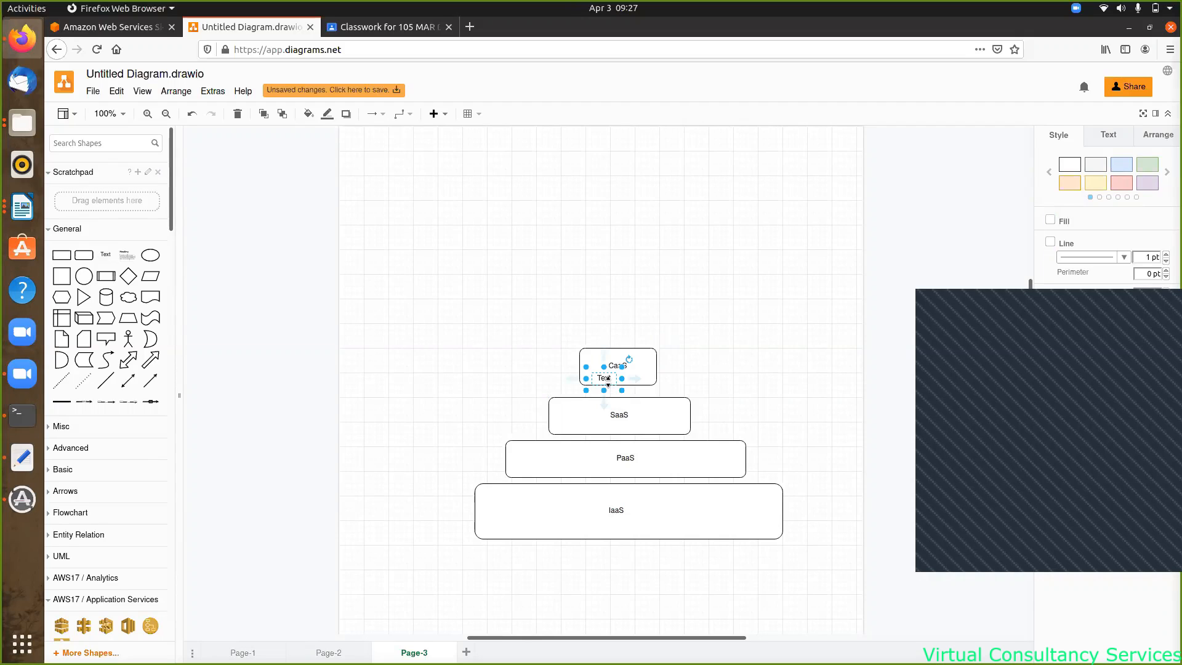
key("ctrl+z")
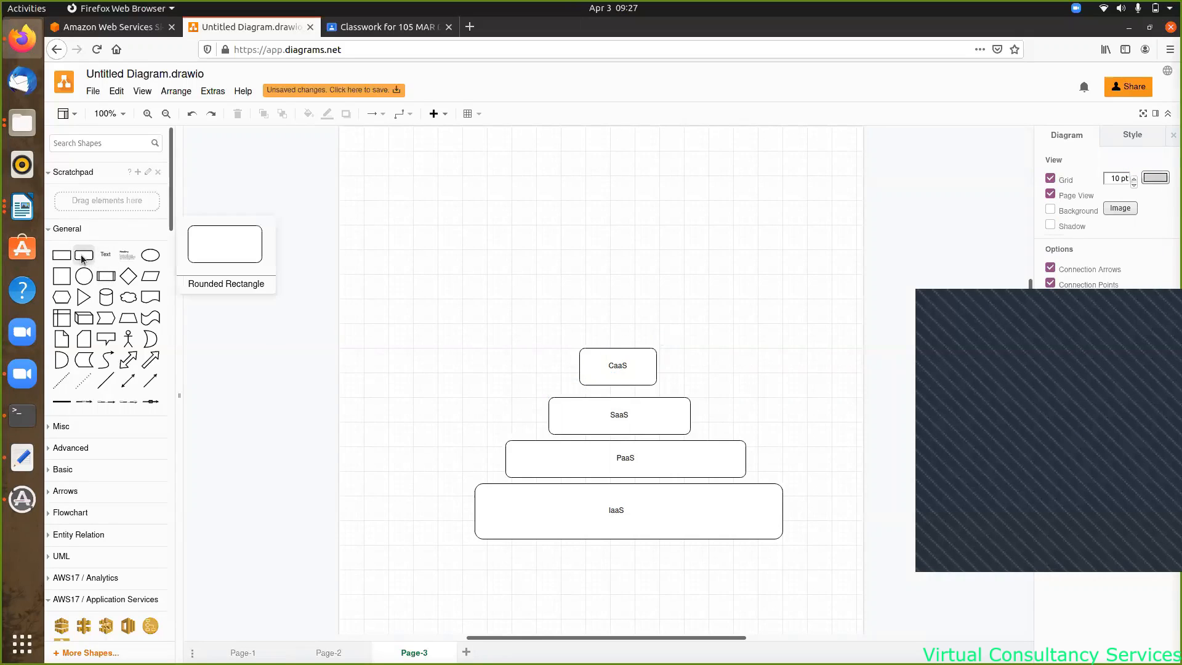
left_click_drag(84, 255, 586, 294)
left_click_drag(659, 332, 647, 330)
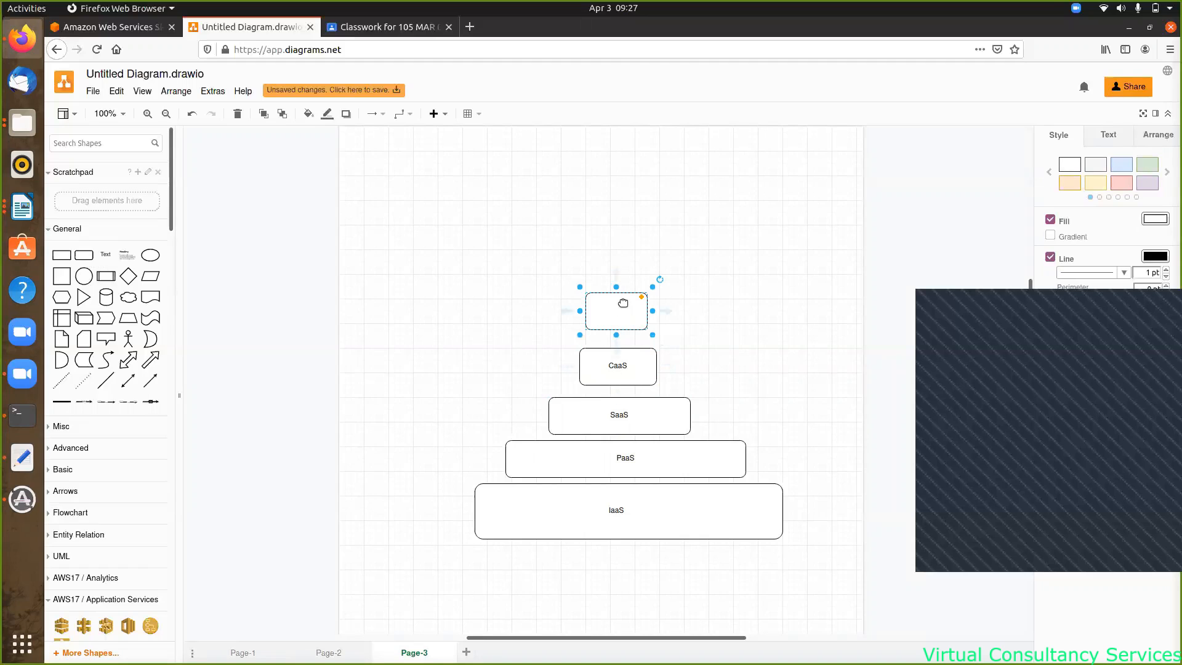
left_click_drag(580, 314, 583, 314)
double_click(612, 309)
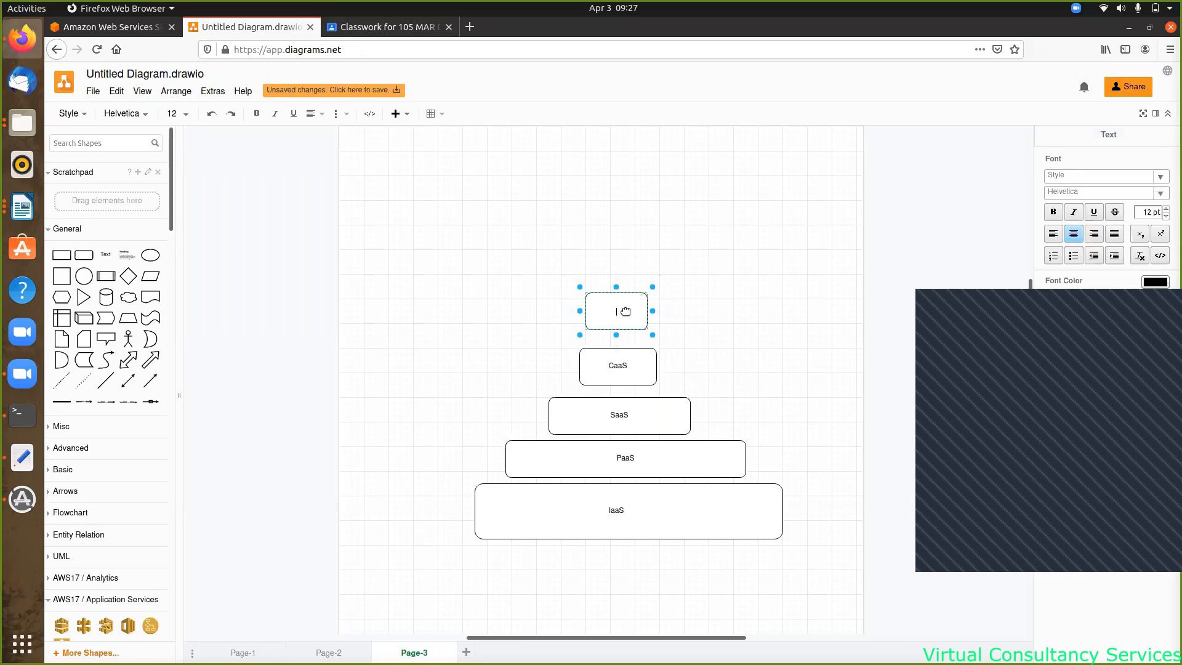
type("FaaS")
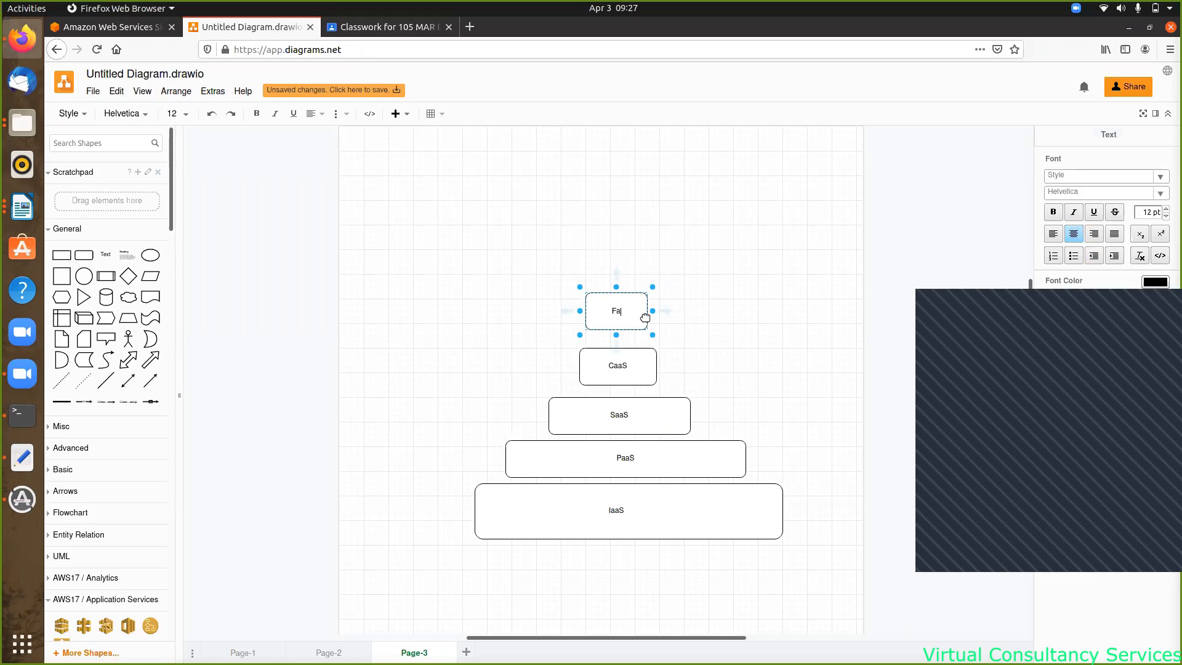
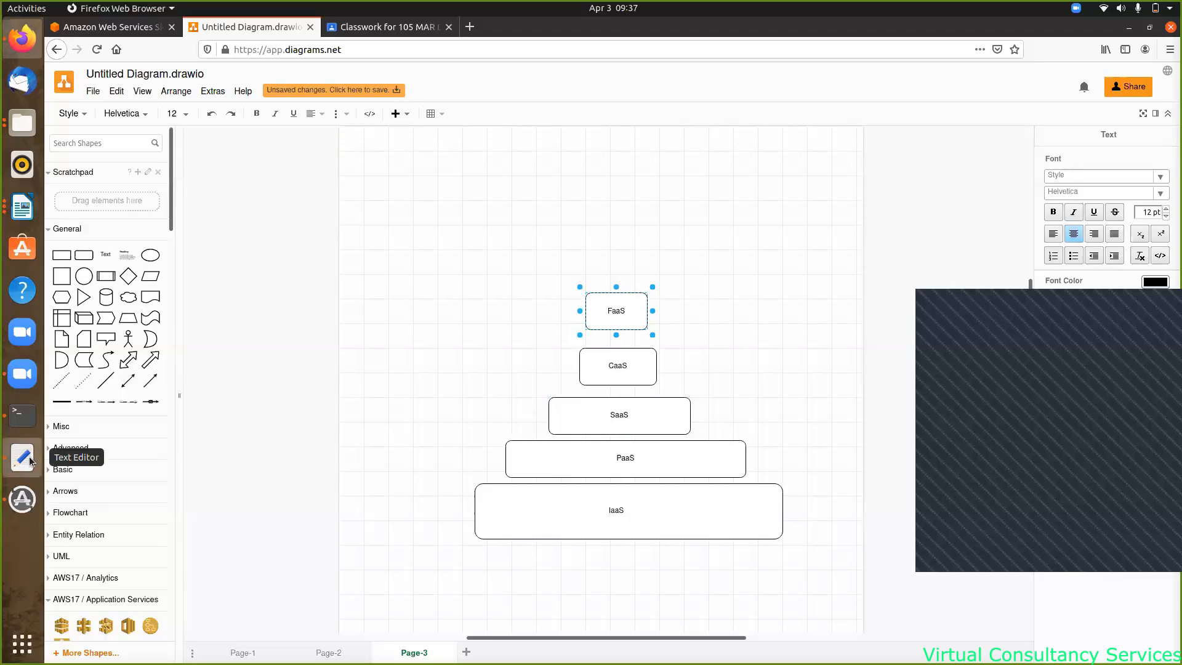
- Open a new blank Text Editor document from the Ubuntu dock
left_click(29, 462)
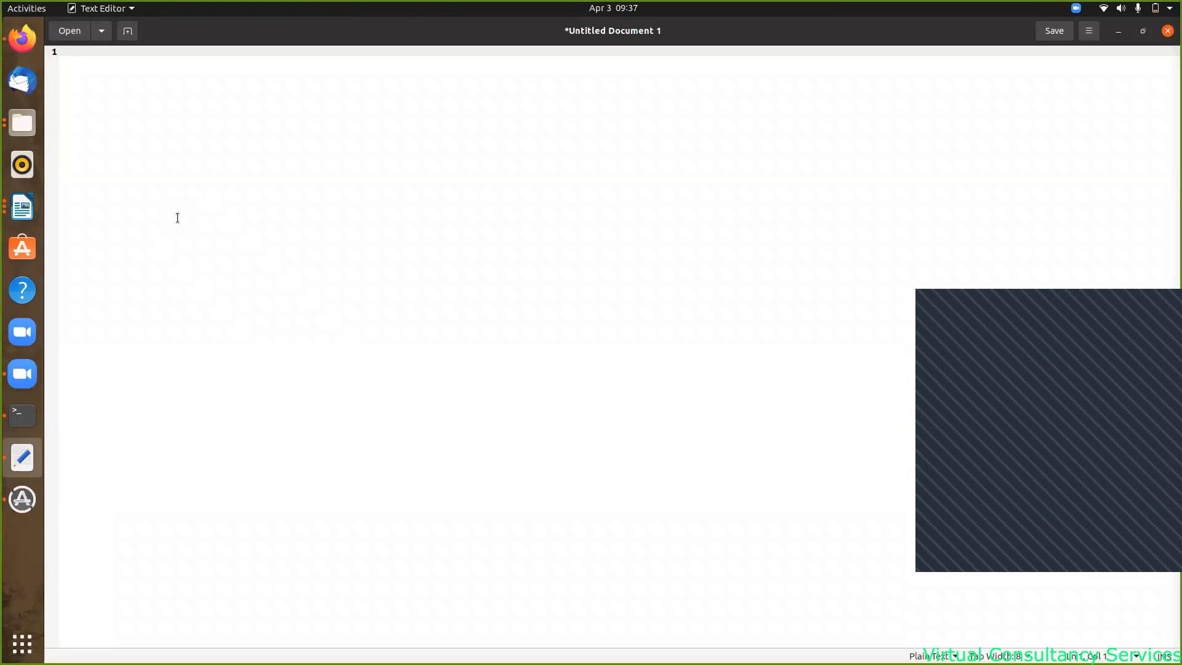
- Write 'Bucket(key) : file.txt (object)' on line 1, fixing the typo, then leave a blank line
type("Bucket(")
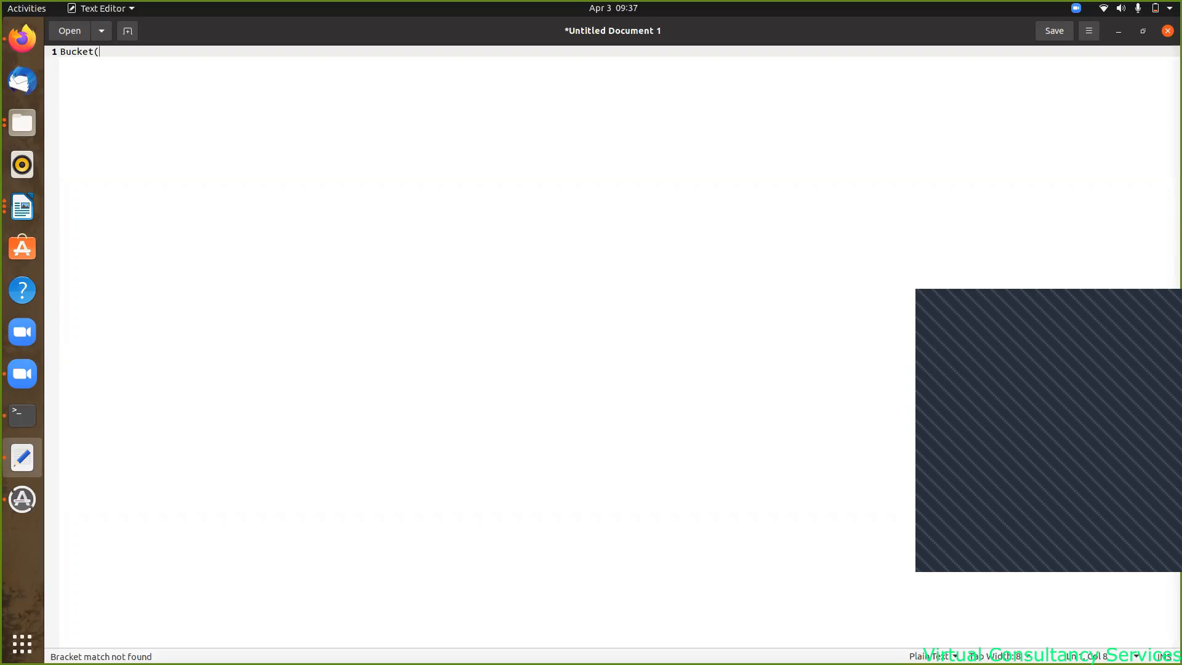
type("key")
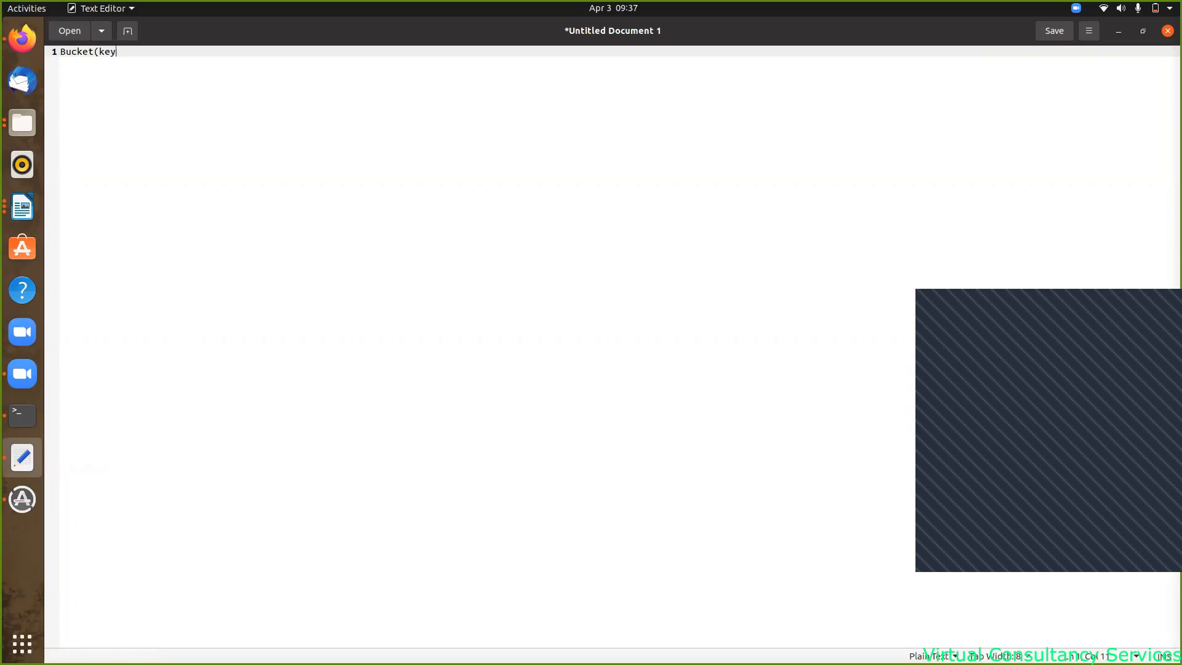
type(") : file.txt (")
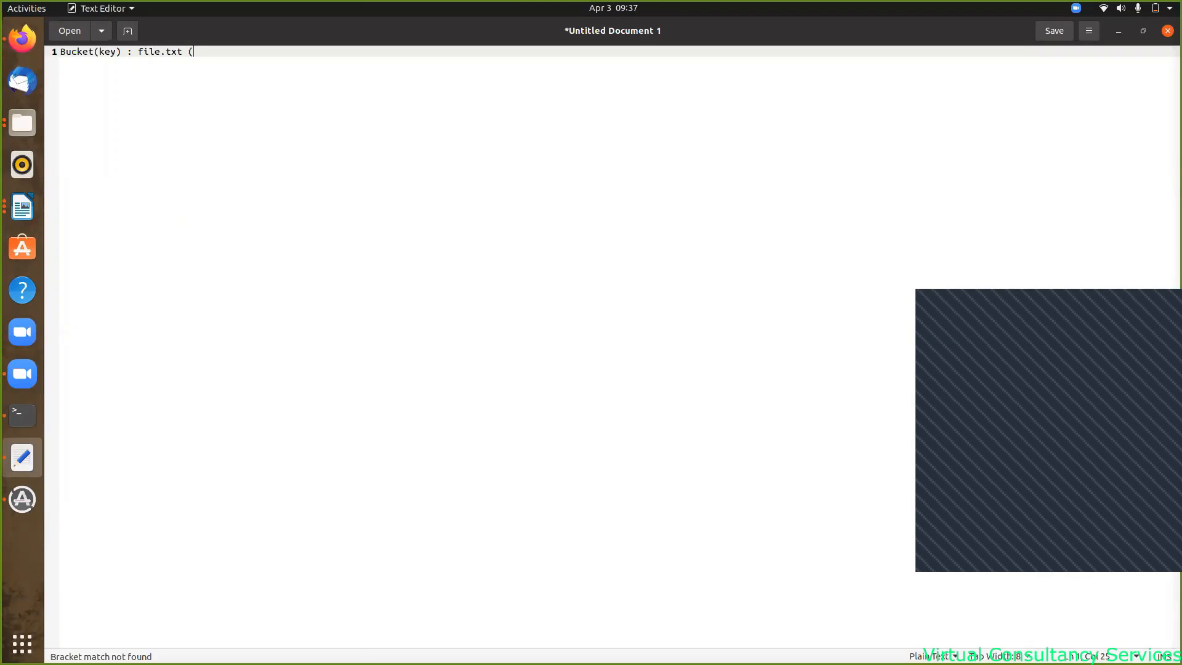
type("obj")
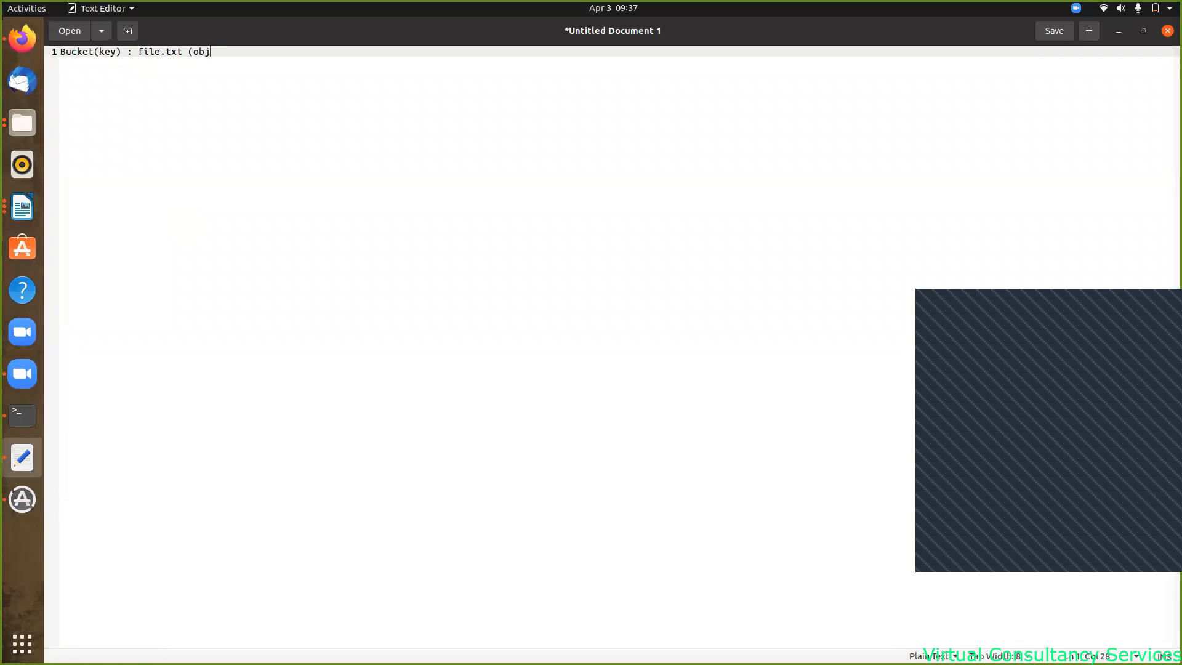
type("ect)")
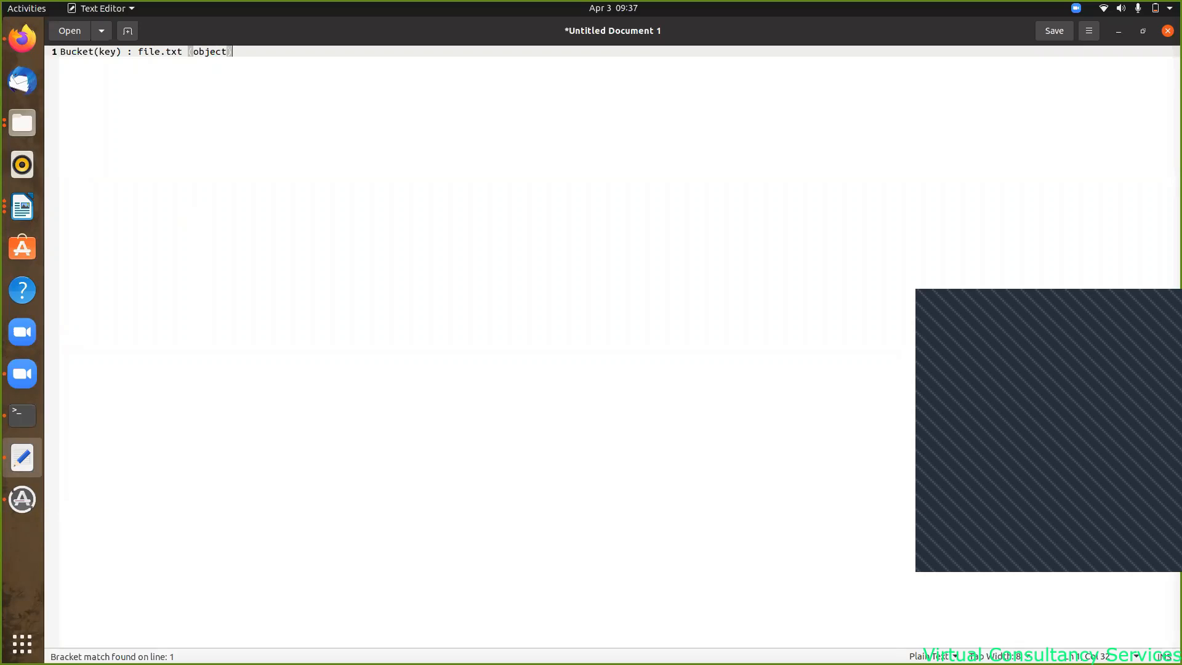
key("Return")
key("Return")
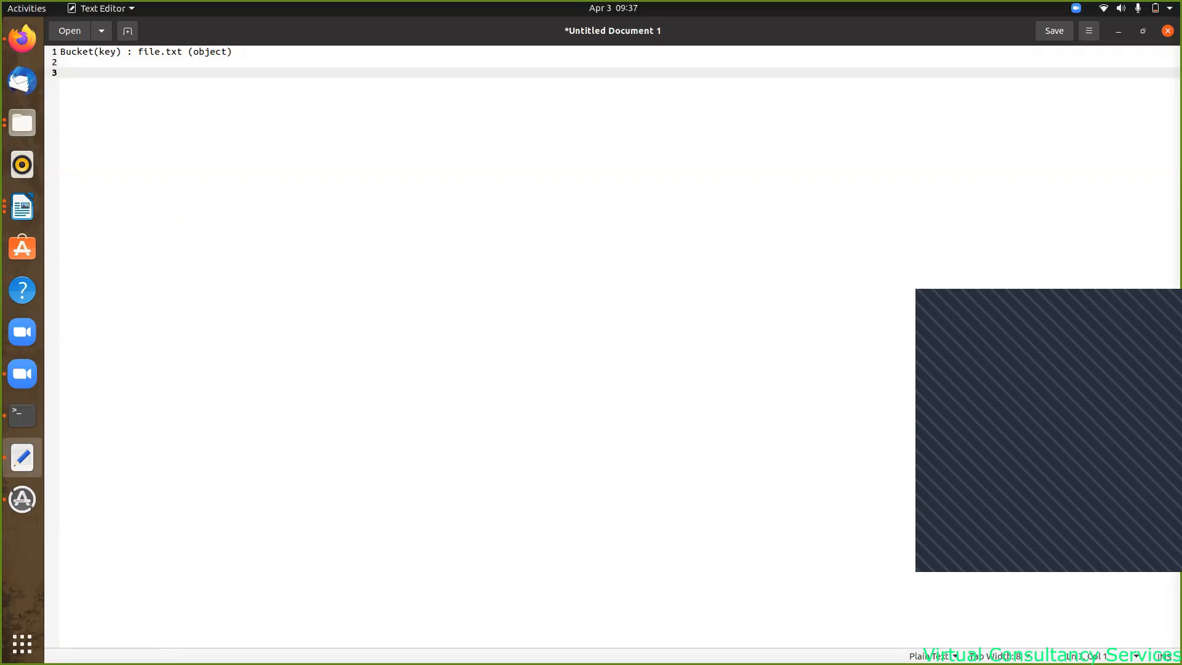
- Type the second example 'ABC(bucket)/XYZ(folder)/image.png(object)' on line 3
type("ABC(bucket)/folder")
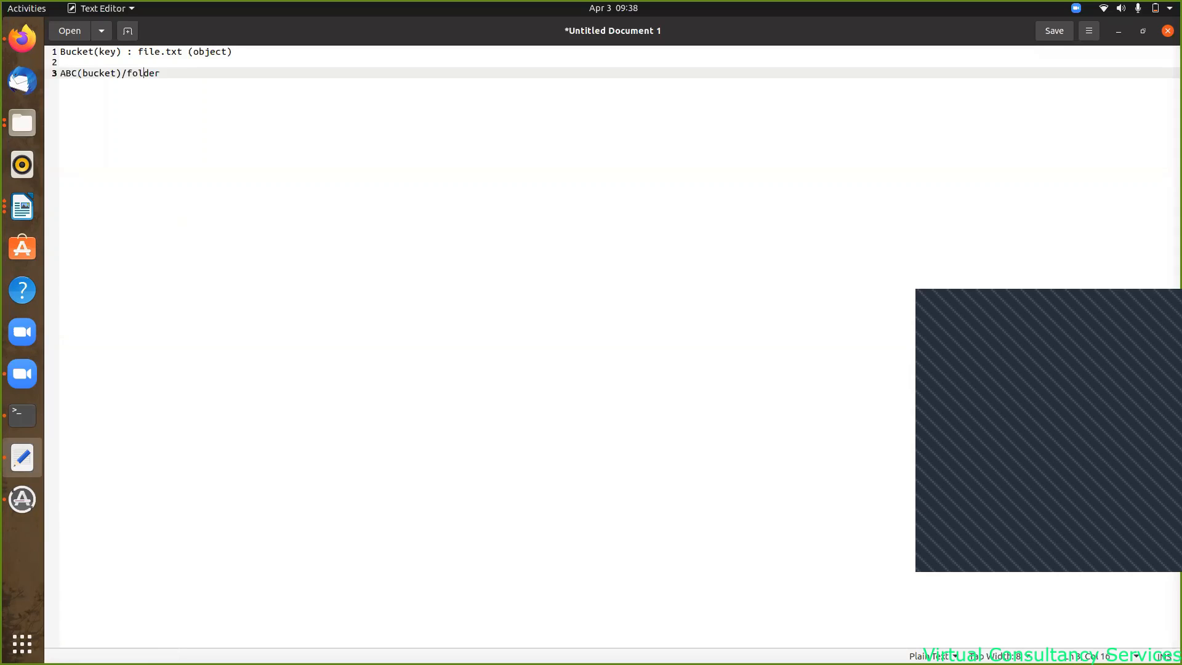
type("XYZ(")
key("Right")
type(")")
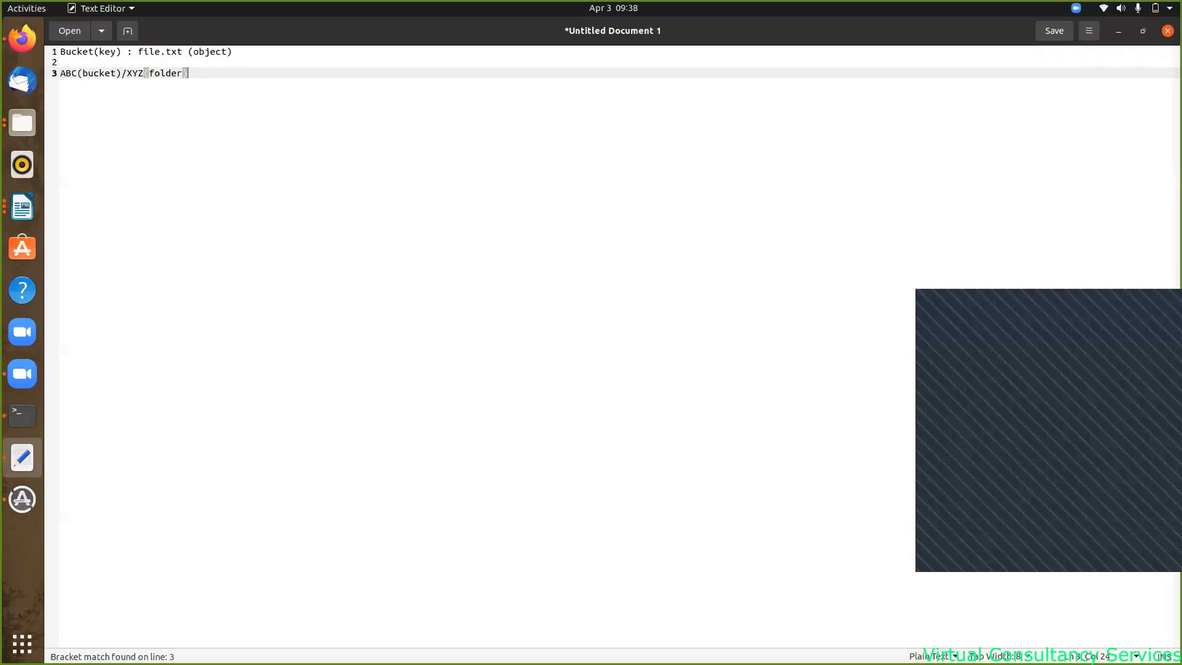
type("/")
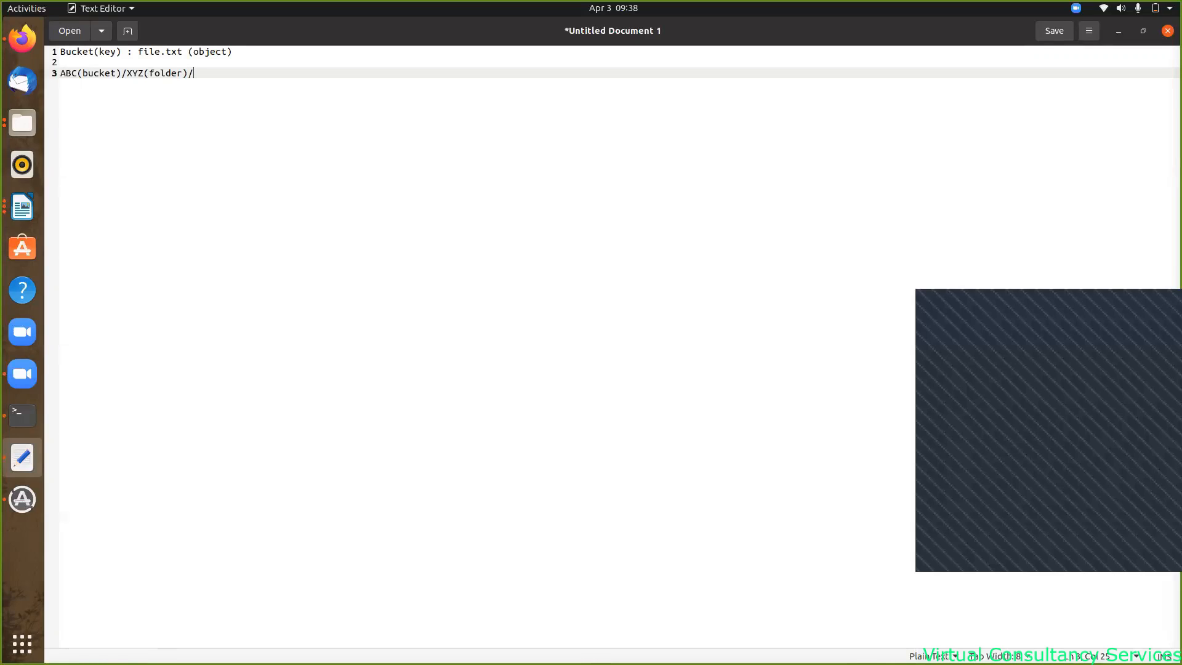
type("image.png")
type("(object)")
key("Left")
key("Left")
key("Left")
key("Left")
key("Left")
key("Left")
key("Left")
key("Left")
key("Left")
key("Left")
key("Left")
key("Left")
key("Left")
key("Left")
key("Left")
key("Left")
key("Left")
key("Left")
key("Left")
key("Left")
key("Left")
key("Left")
key("Left")
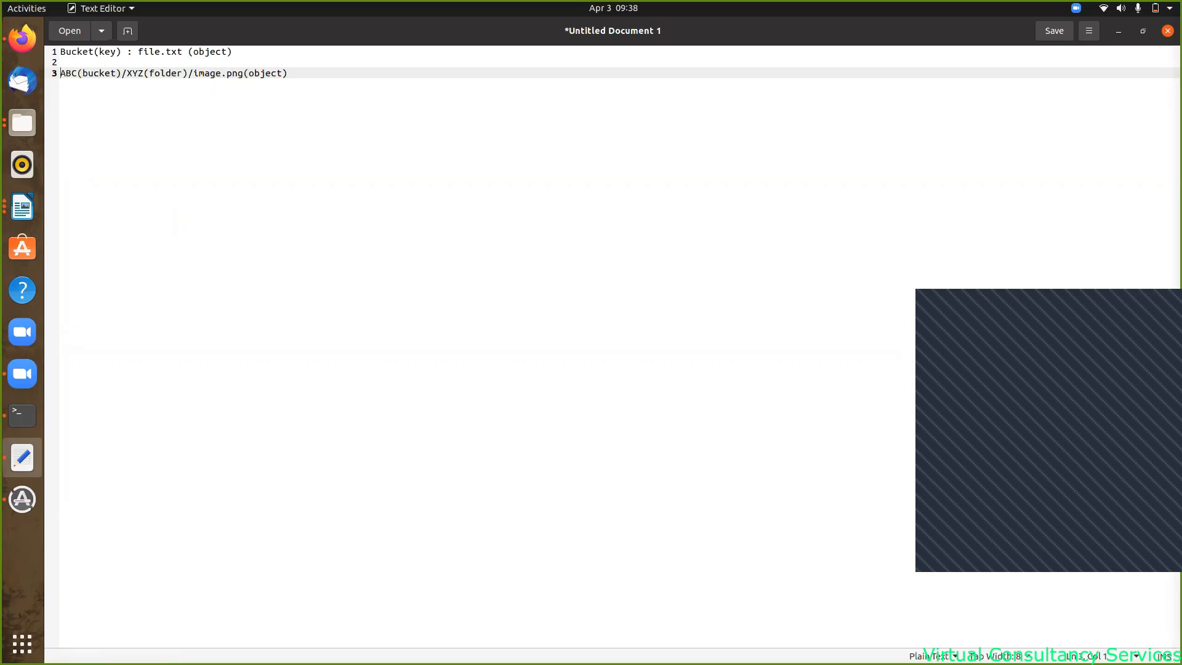
- Enclose the ABC(bucket)/XYZ(folder) prefix on line 3 in square brackets
type("(")
key("Right")
key("Right")
key("Right")
key("Right")
key("Right")
key("Right")
key("Right")
key("Right")
key("Right")
key("Right")
key("Right")
key("Right")
key("Right")
key("Right")
key("Right")
key("Right")
key("Right")
key("Right")
key("Right")
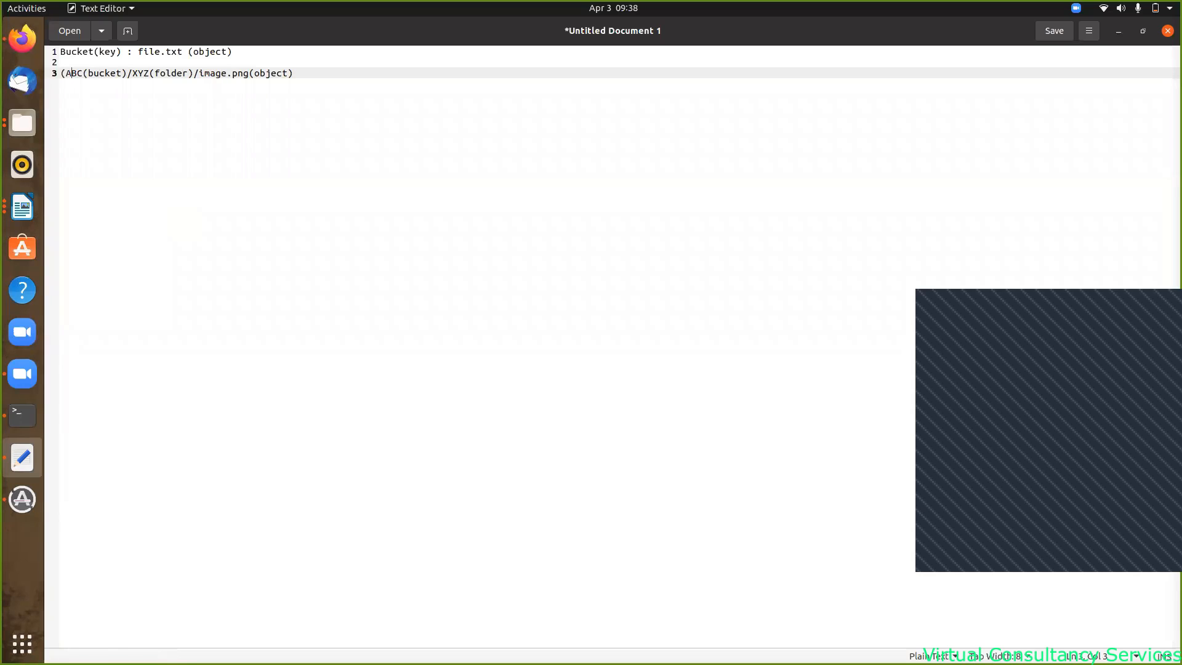
key("Right")
key("Right")
type("]")
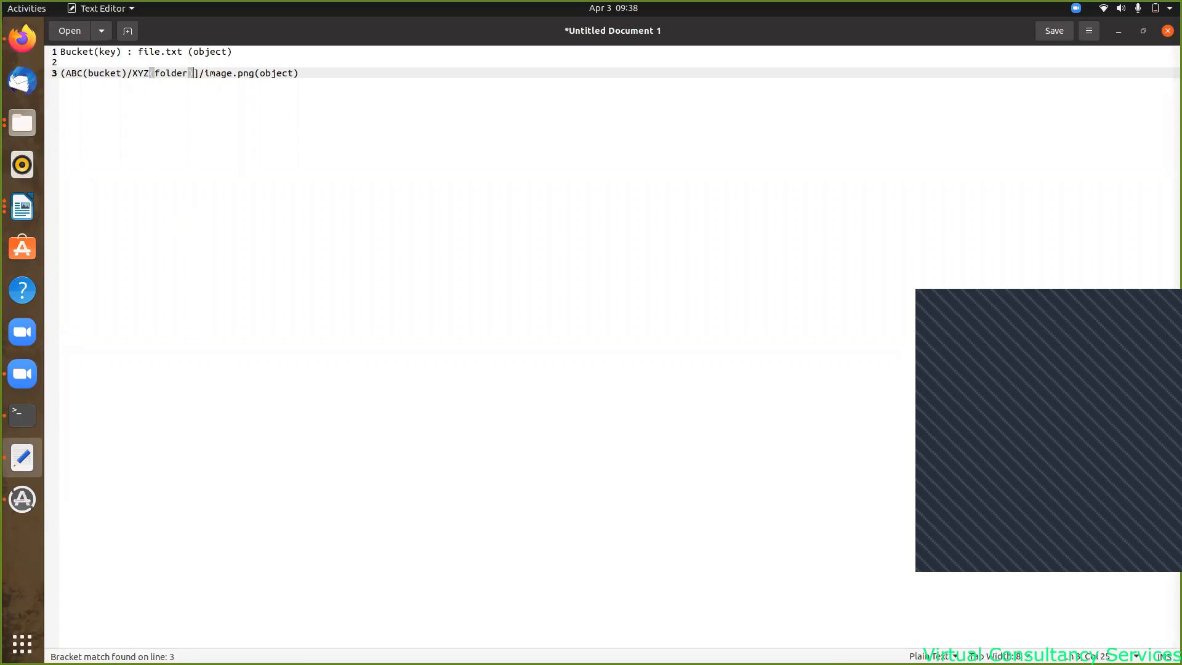
key("Left")
key("Left")
key("Left")
key("Left")
key("Left")
key("Left")
key("Left")
key("Left")
key("Left")
key("Left")
key("Left")
key("Left")
key("Left")
key("Left")
key("Left")
key("Left")
key("Left")
key("Left")
key("Left")
type("[")
- Label the bracketed prefix '-- Key /' and insert '---->' before (object)
key("Right")
key("Right")
key("Right")
key("Right")
key("Right")
key("Right")
key("Right")
key("Right")
key("Right")
key("Right")
key("Right")
key("Right")
key("Right")
key("Right")
key("Right")
key("Right")
key("Right")
key("Right")
key("Right")
key("Right")
key("Right")
key("Right")
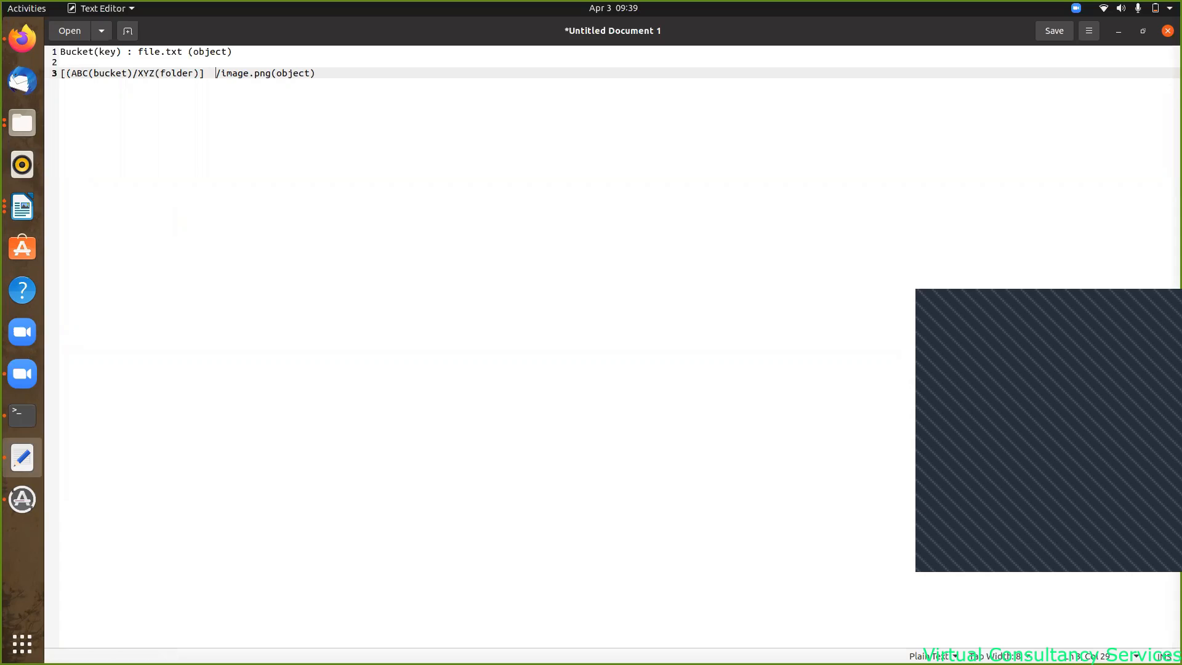
type("-- Key  /")
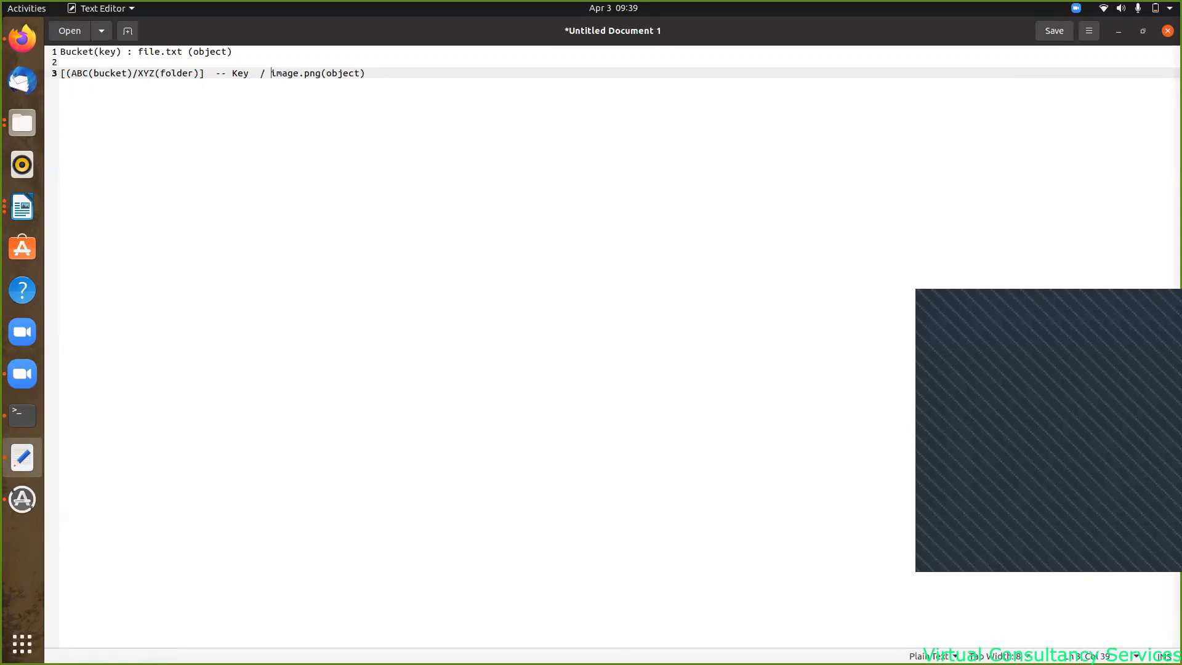
key("Right")
key("Right")
key("Right")
key("Left")
key("Right")
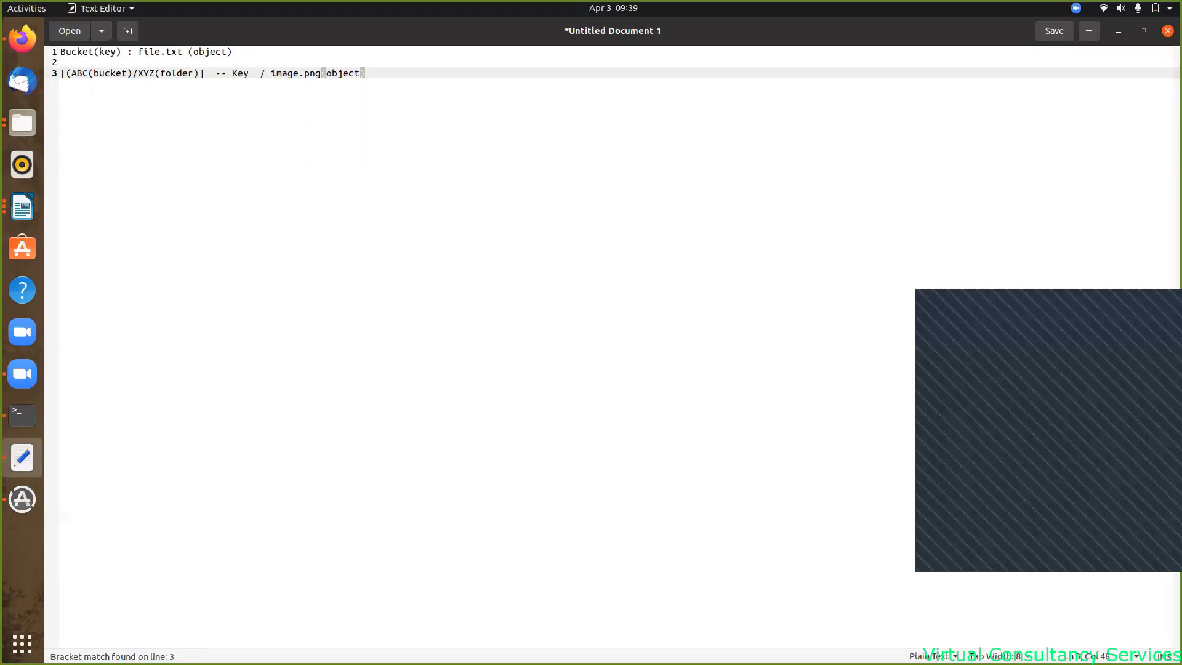
type("---->")
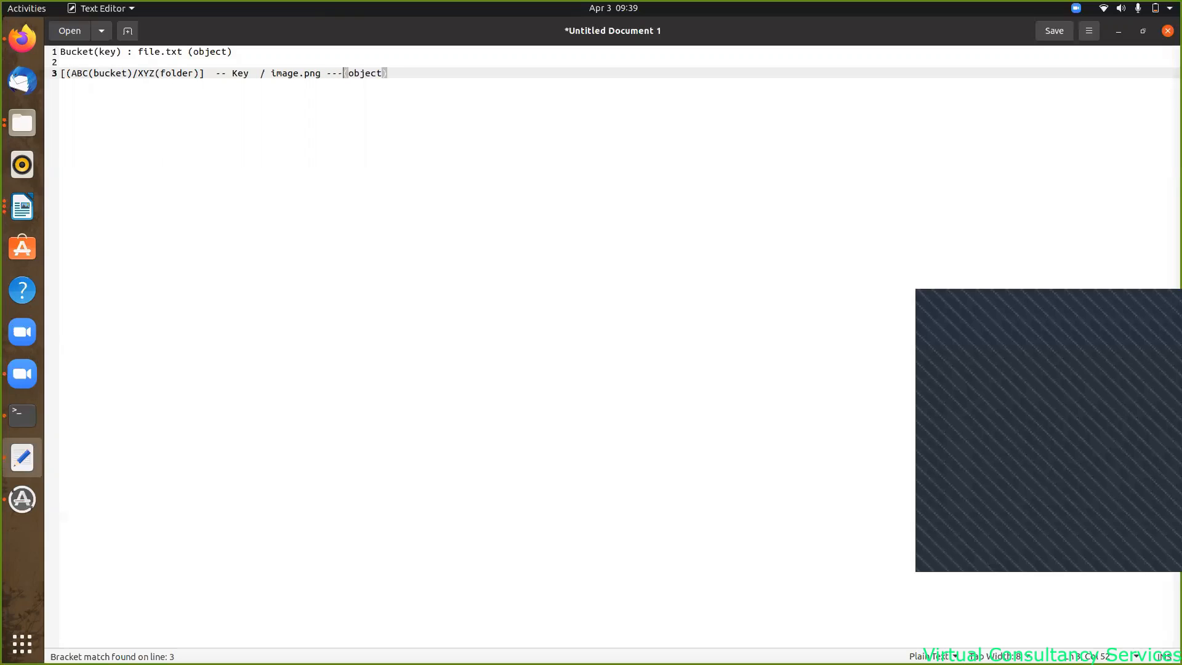
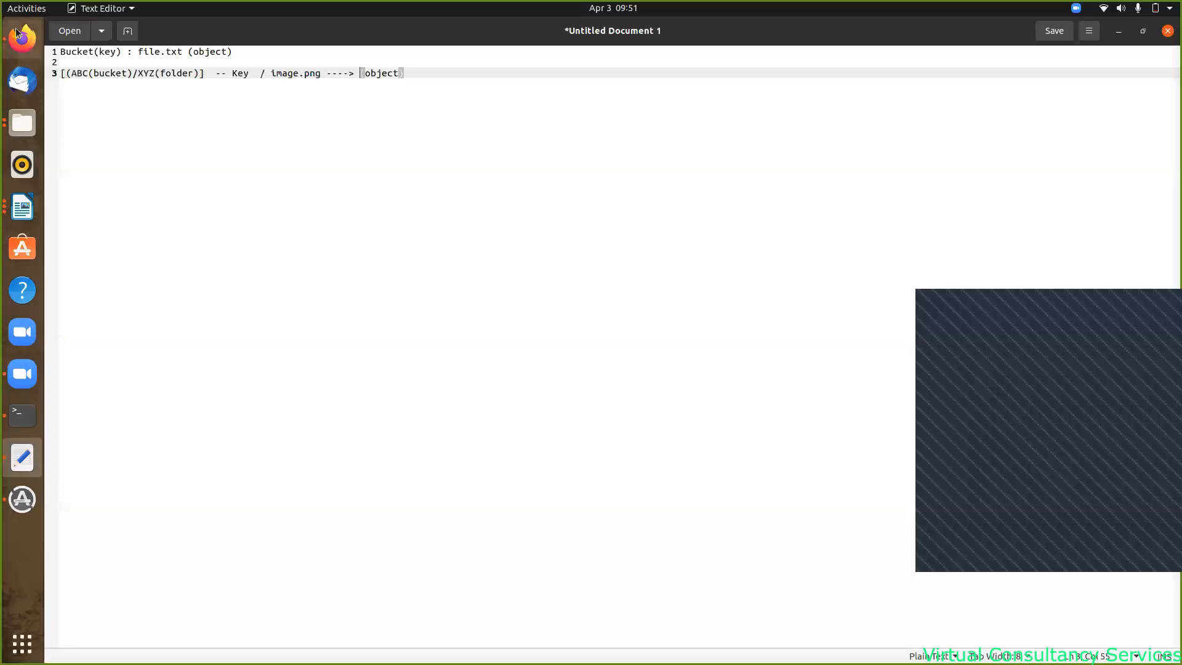
- Bring Firefox forward and switch to the Amazon Web Services sign-in tab
left_click(23, 38)
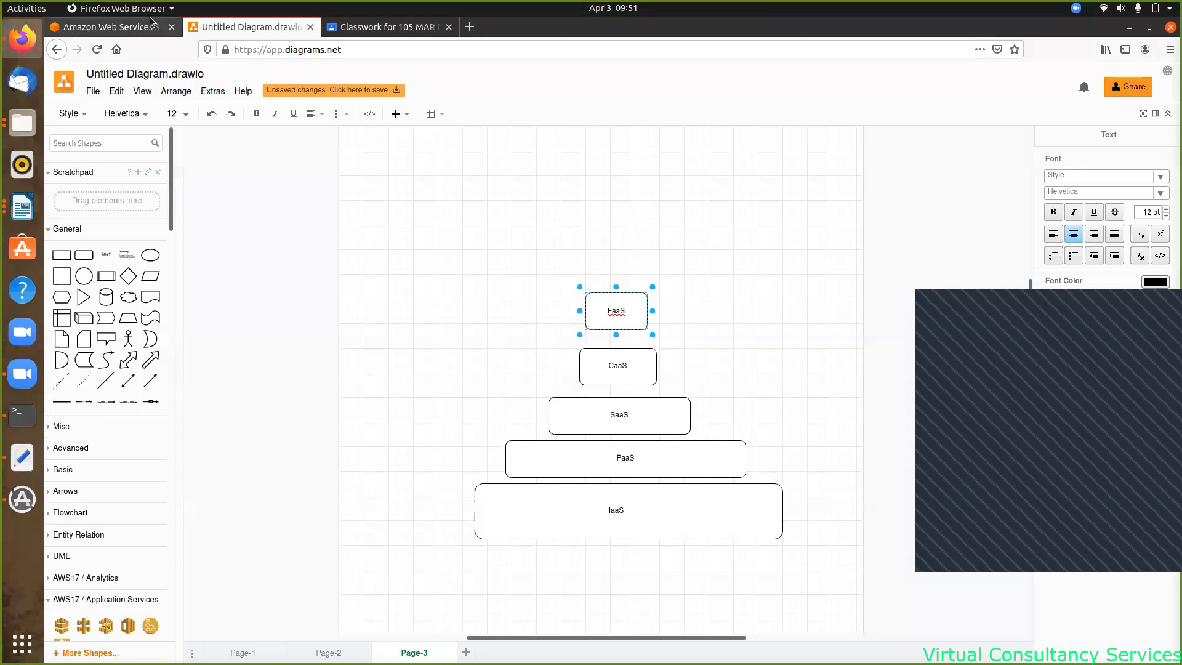
left_click(111, 27)
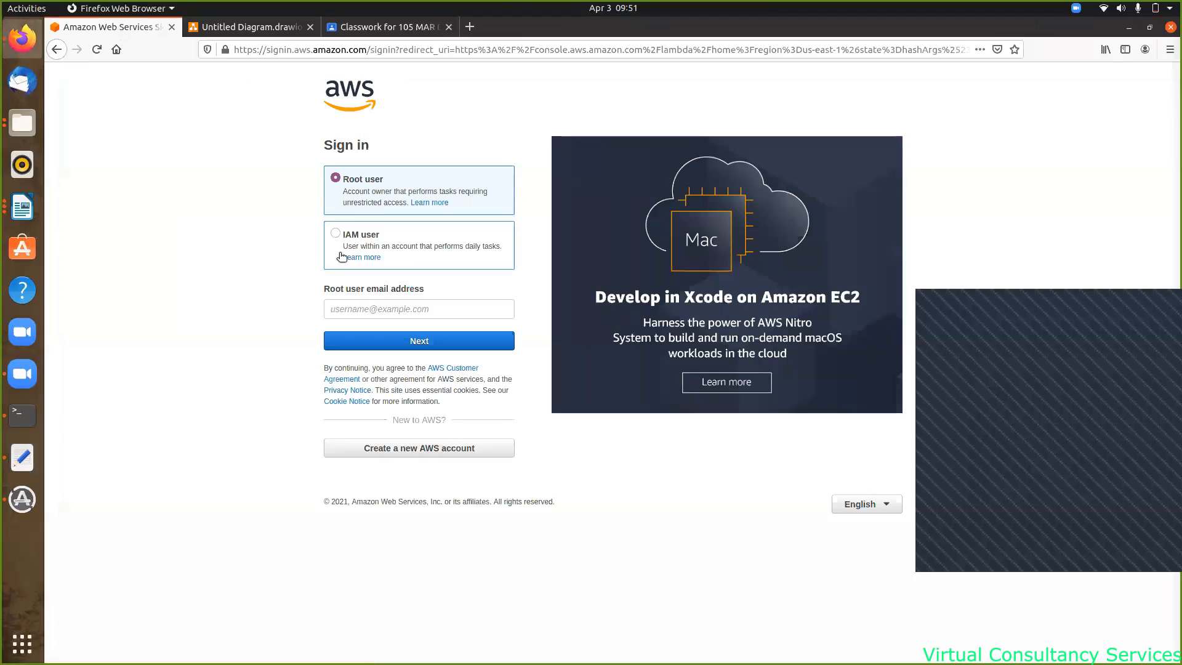
- Sign in as root user with the saved email and password, passing the captcha check
left_click(365, 315)
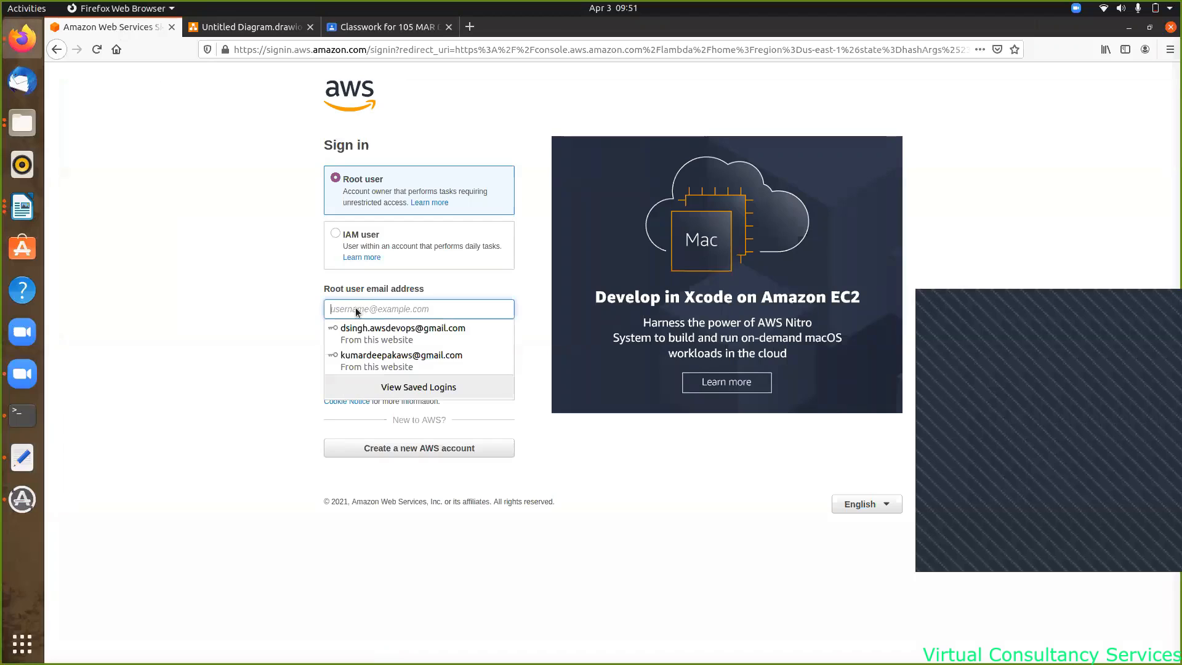
left_click(397, 363)
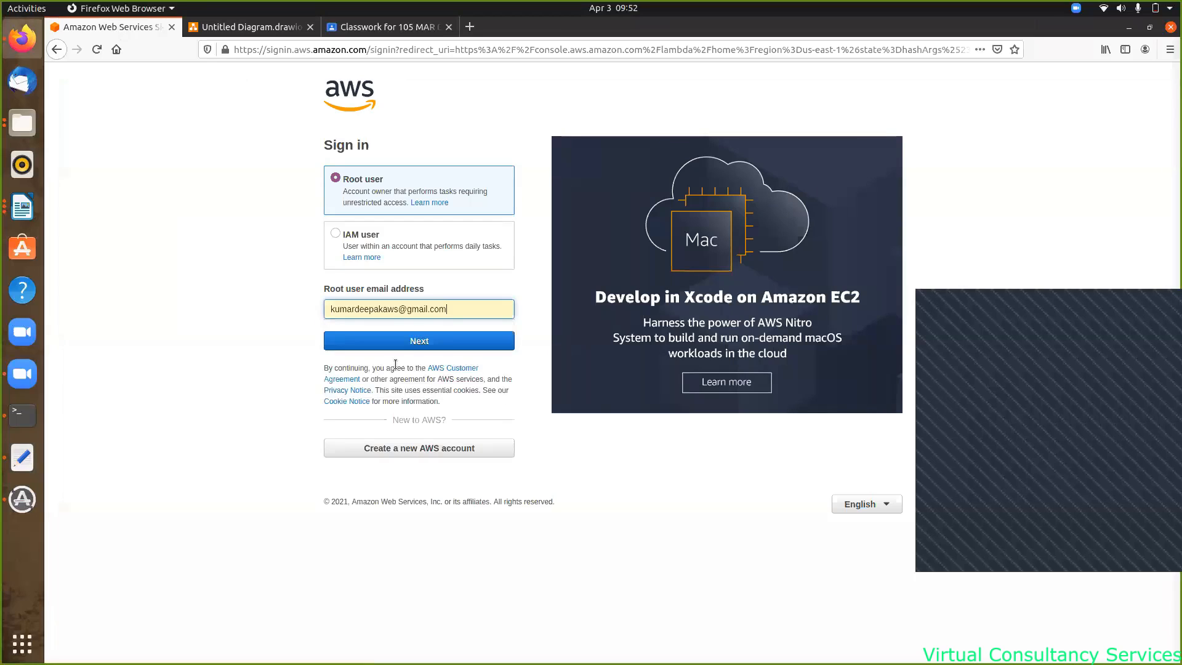
left_click(425, 336)
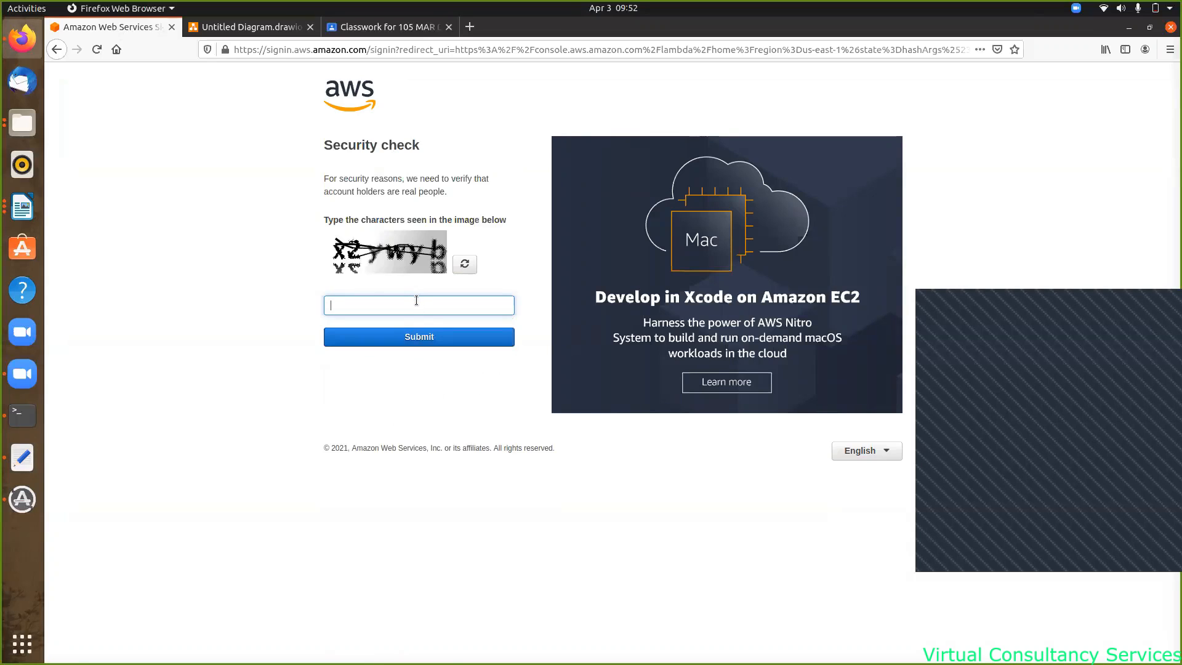
type("x2ywyb")
left_click(439, 343)
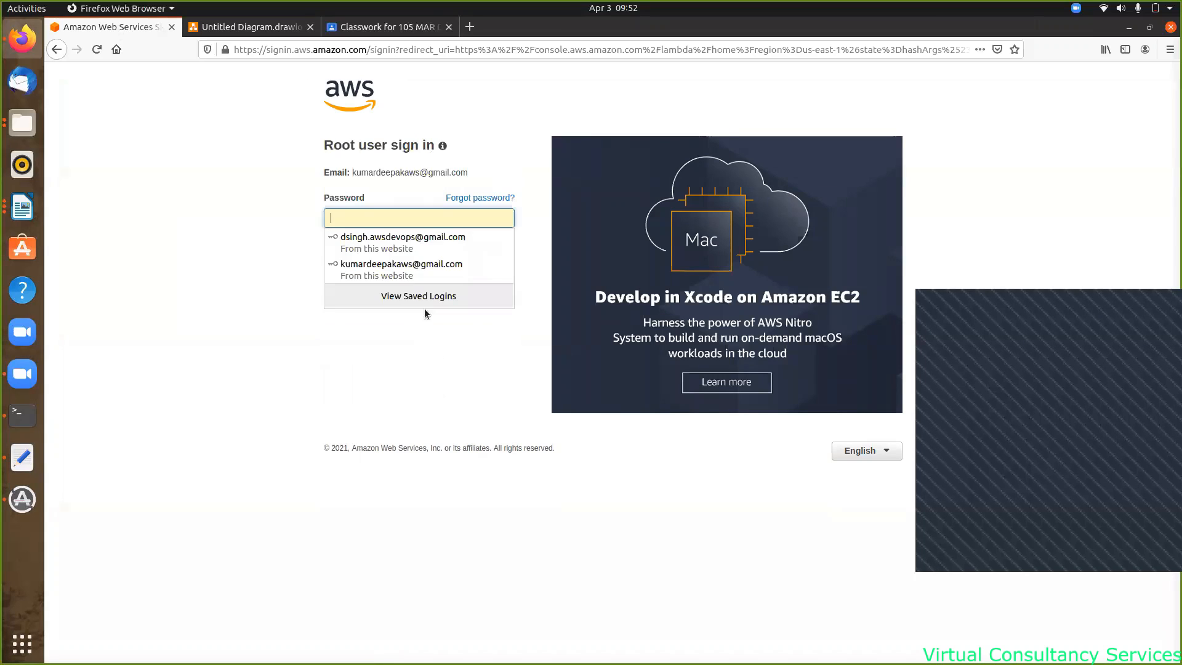
left_click(411, 271)
left_click(426, 251)
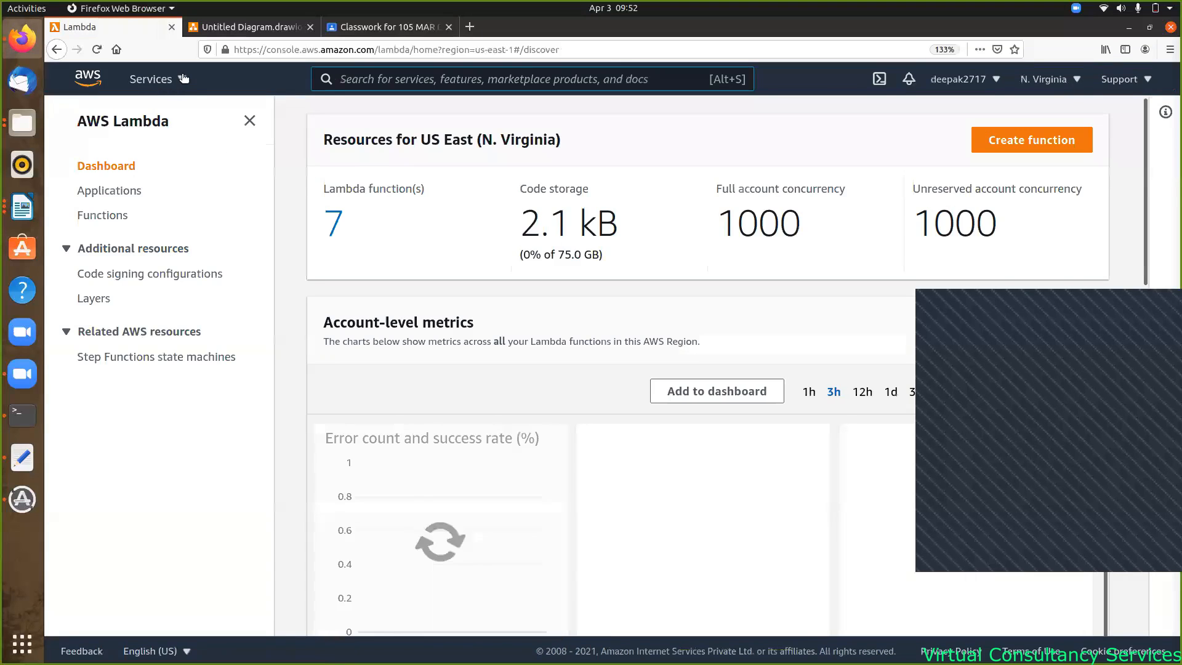
- Go to S3 through the Services menu and view the five existing buckets
left_click(183, 78)
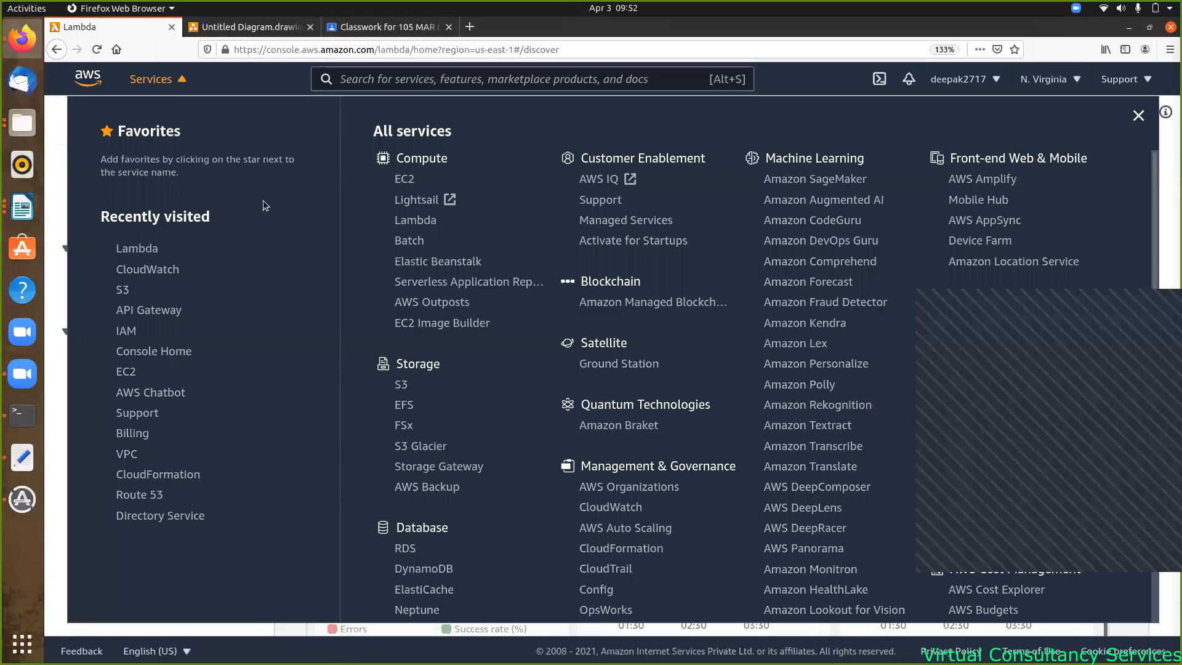
left_click(122, 290)
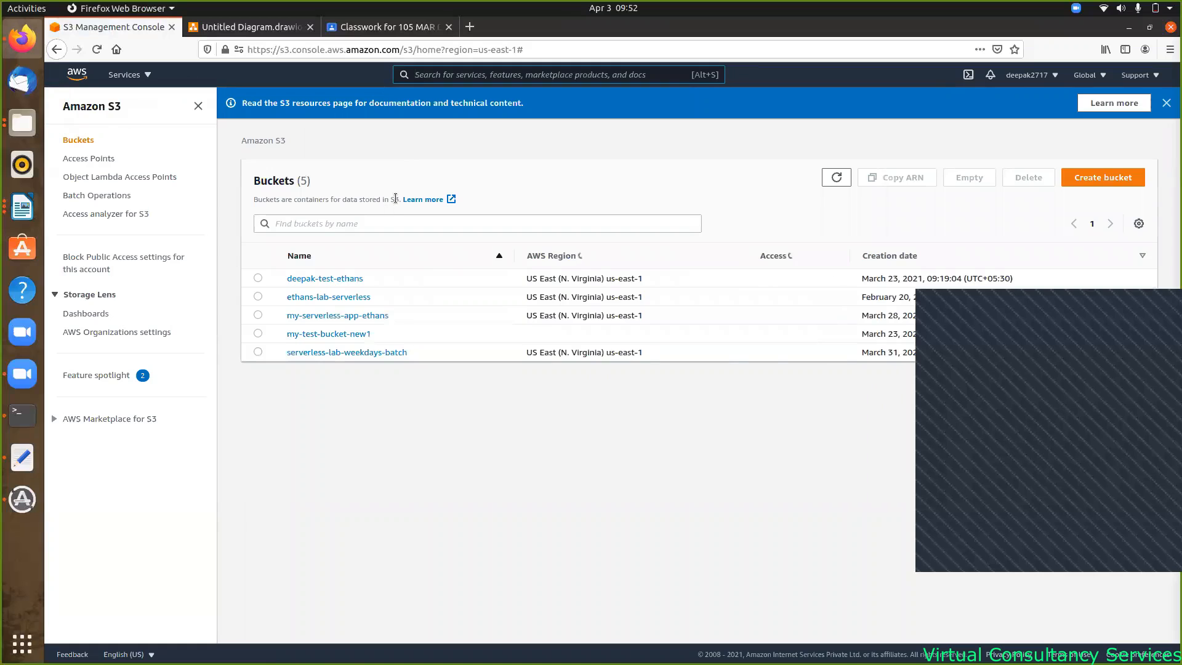
left_click(373, 223)
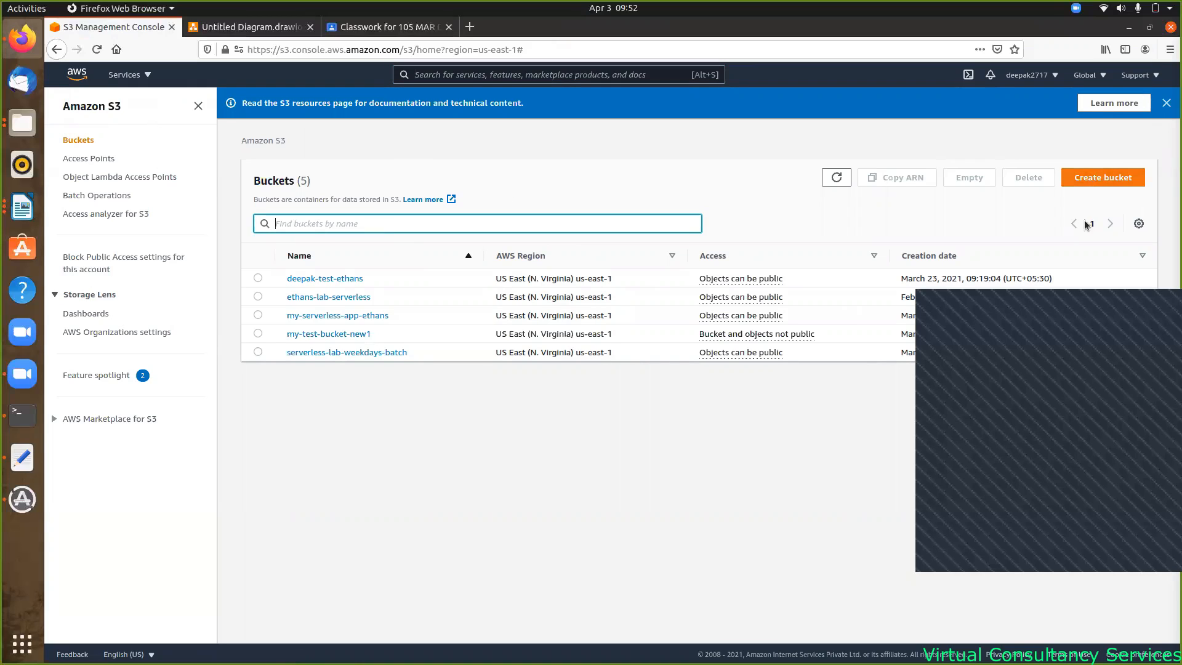
left_click_drag(1095, 330, 1117, 419)
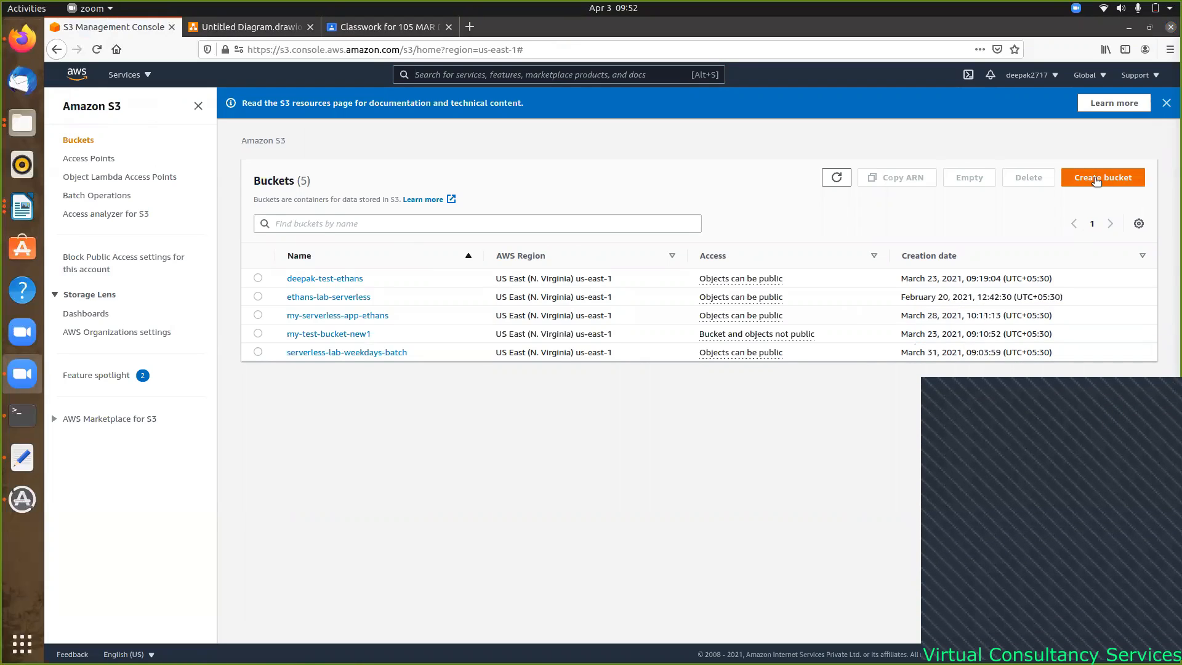
- Start a new S3 bucket named 'test' and try to create it
left_click(1097, 179)
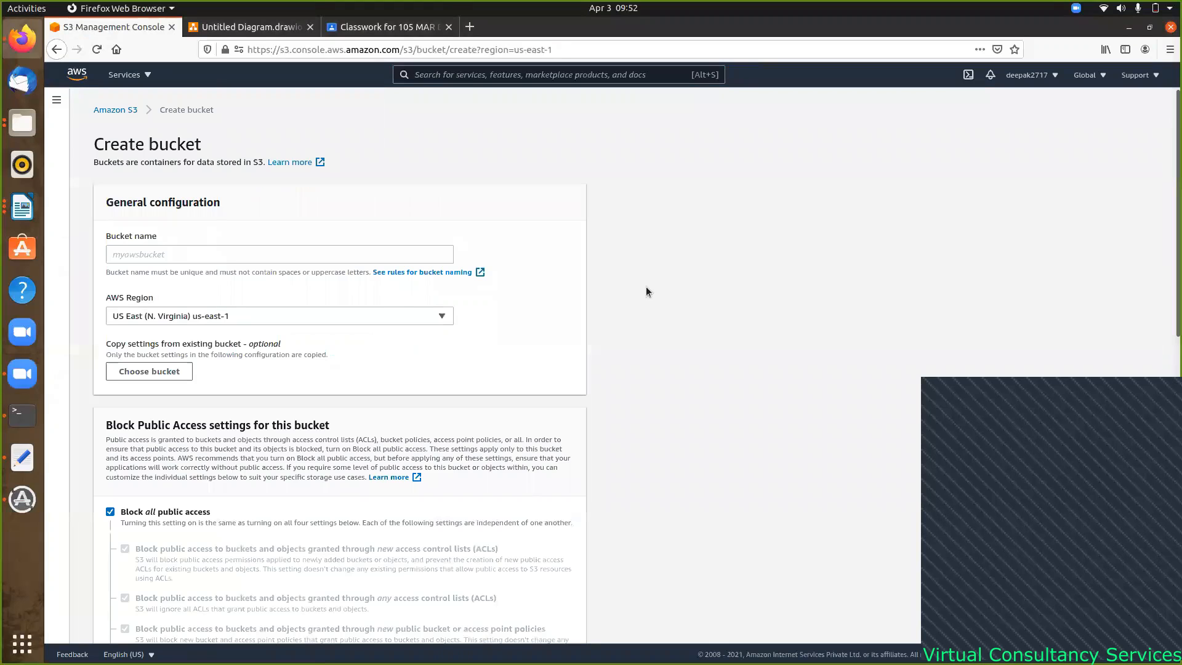
left_click(181, 255)
type("test")
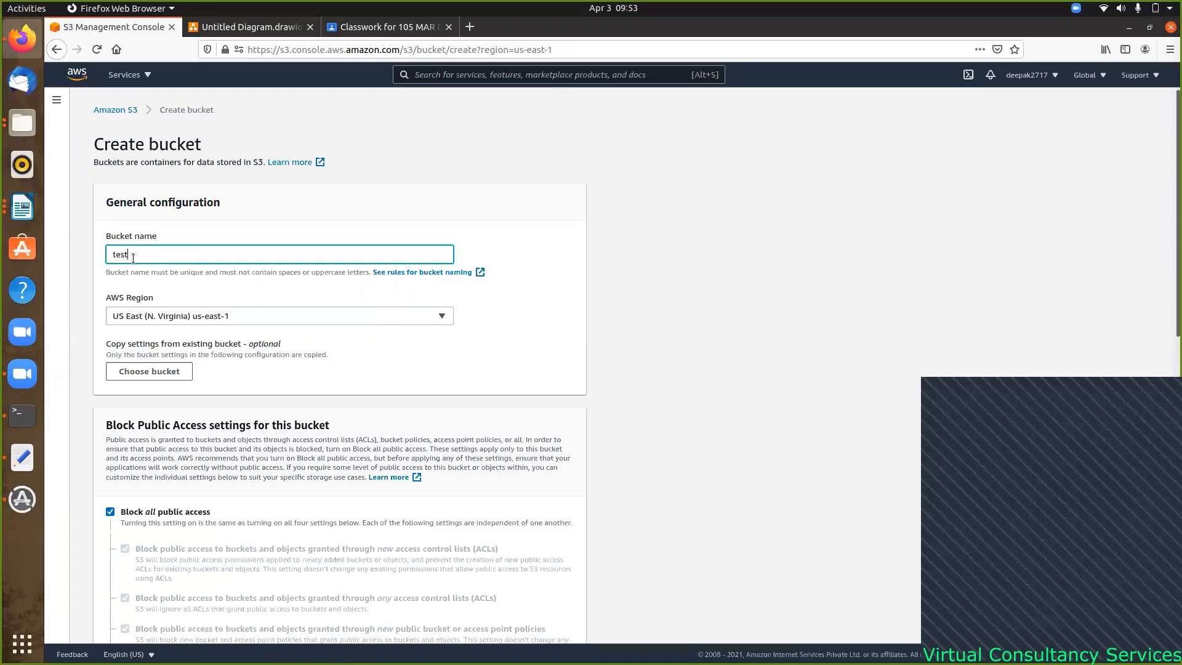
scroll(276, 297, "down", 10)
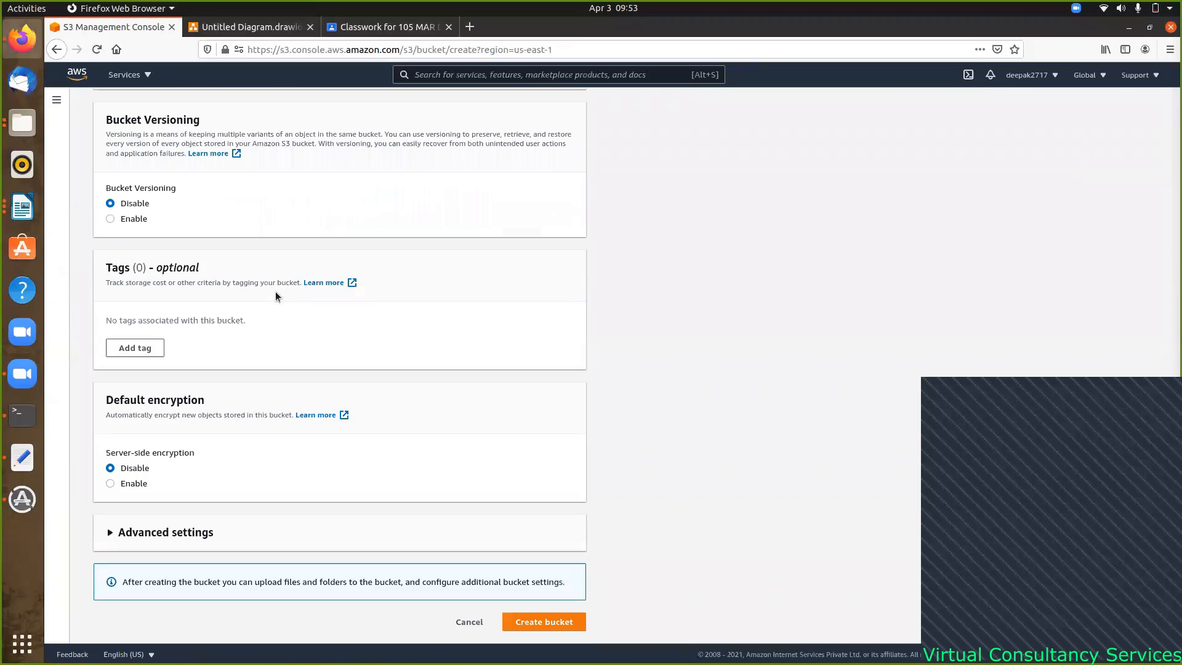
left_click(536, 620)
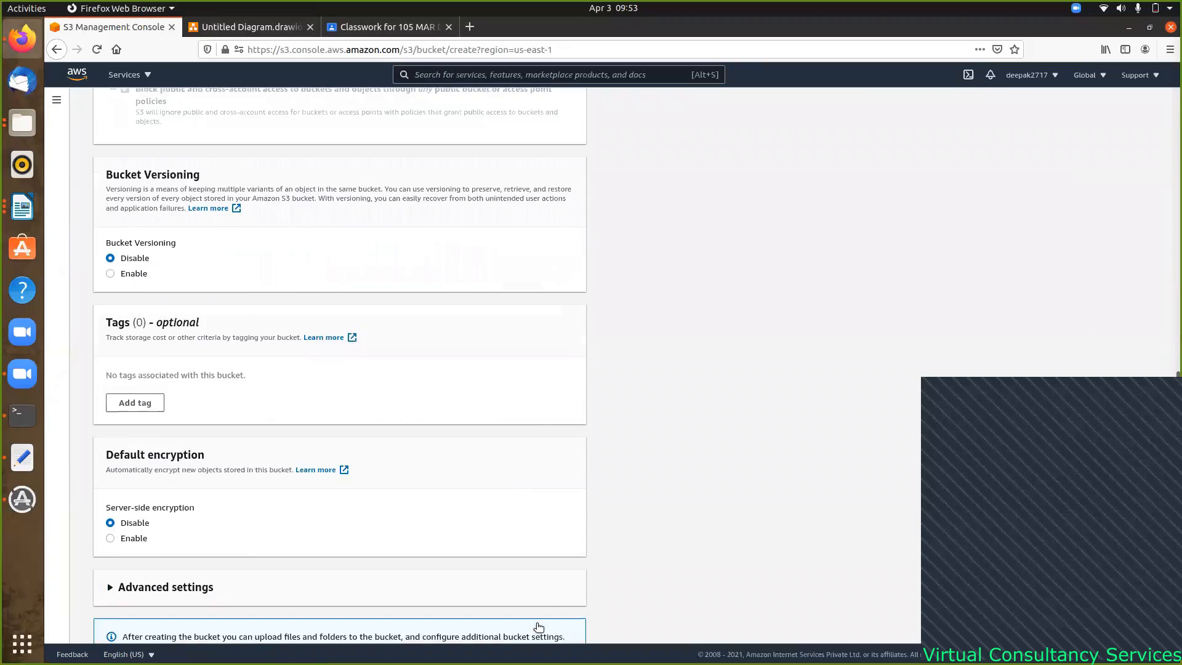
- Replace the rejected name with 'my-test-ethans-bucket' and submit the form
scroll(327, 242, "up", 3)
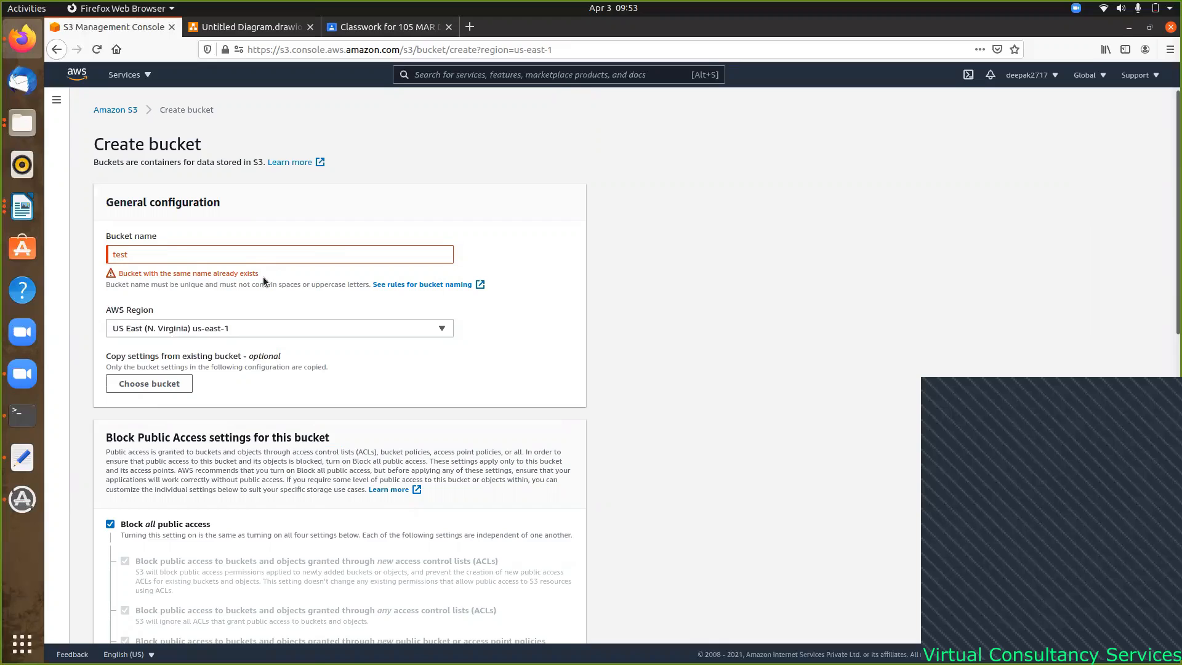
left_click(160, 252)
key("BackSpace")
key("BackSpace")
key("BackSpace")
key("BackSpace")
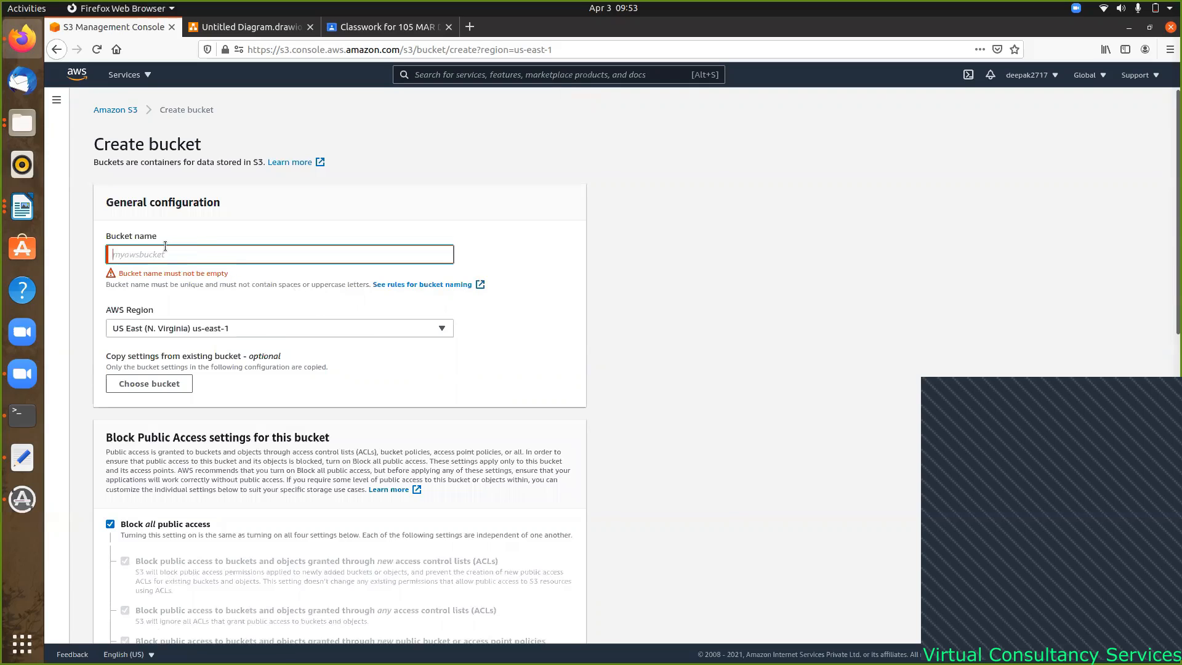
type("my-test-e")
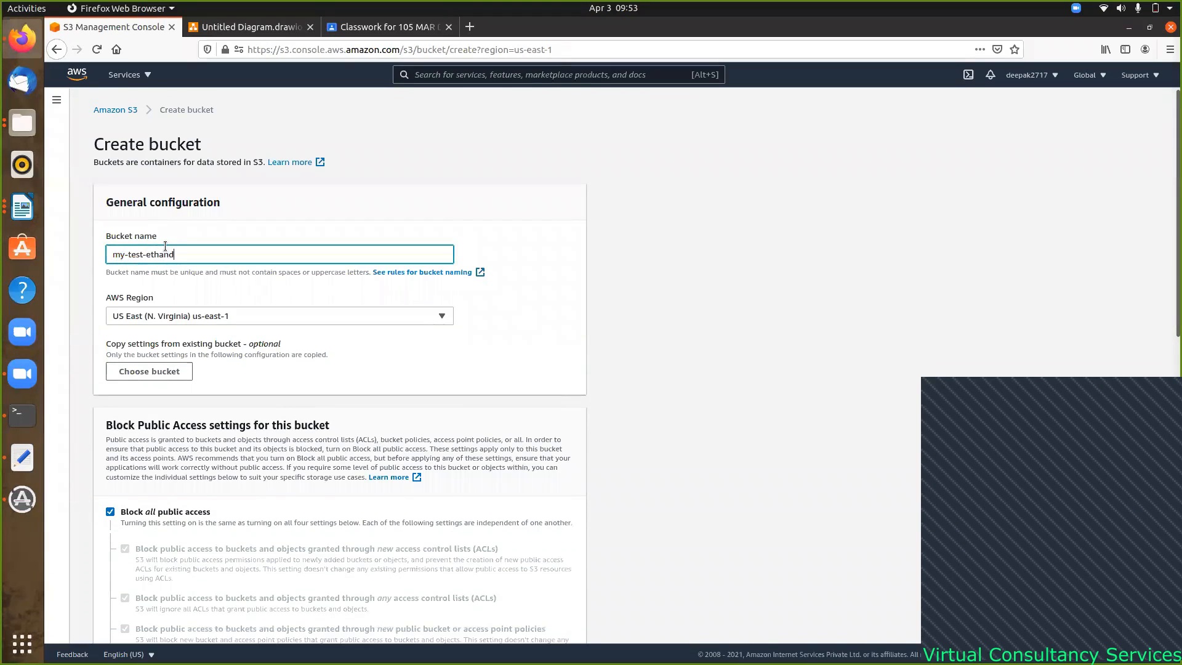
type("thans-")
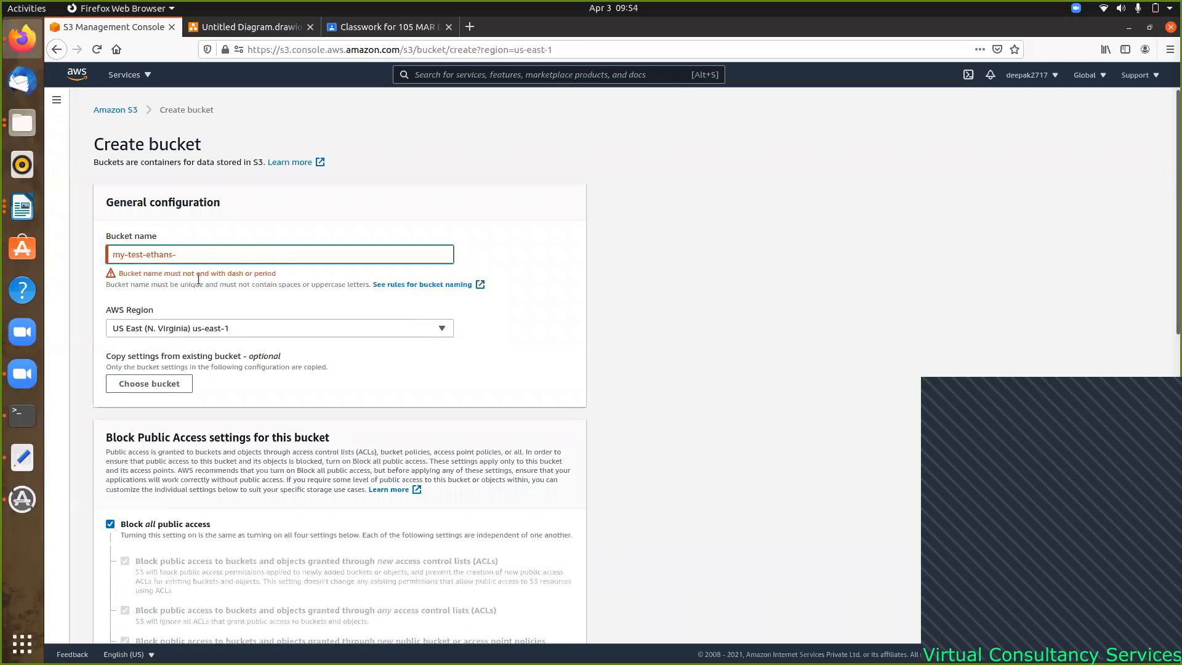
type("bucket")
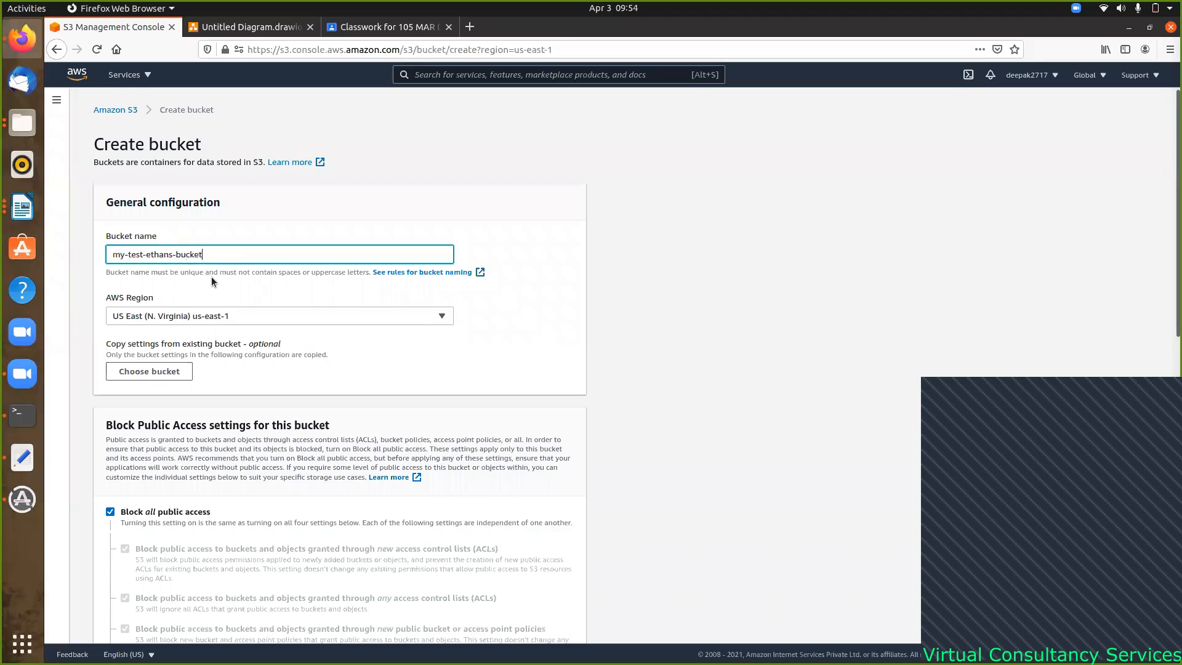
scroll(383, 334, "down", 10)
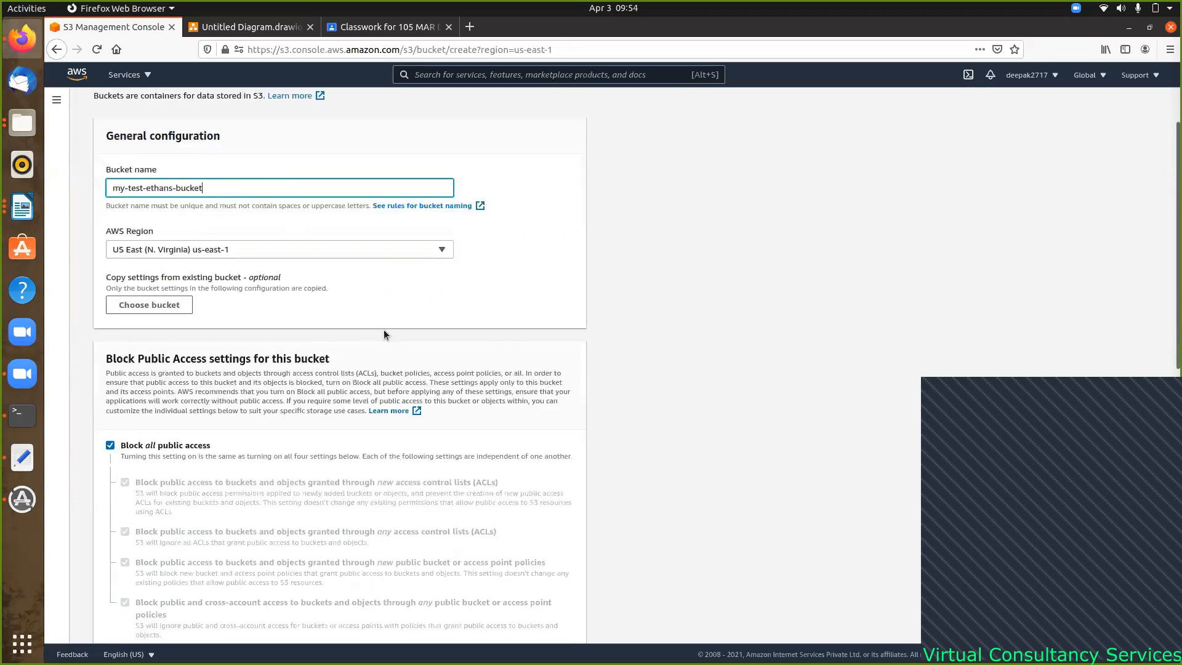
left_click(549, 623)
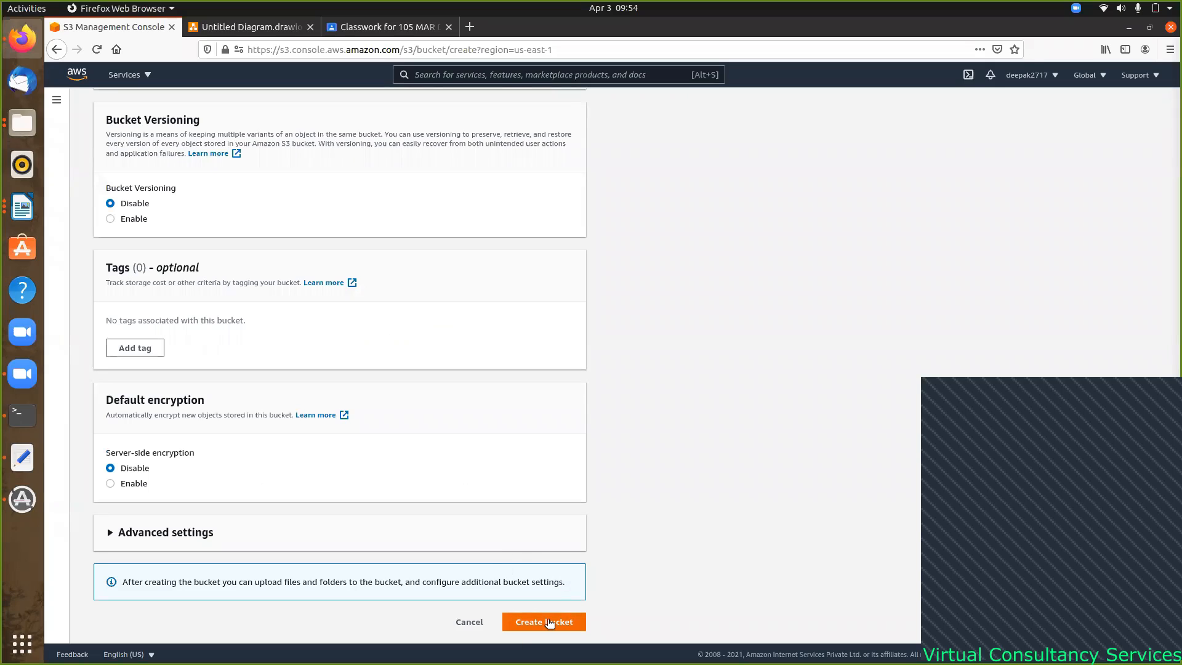
- Confirm creation, reopen my-test-ethans-bucket from the bucket list, and view its Properties
left_click(549, 621)
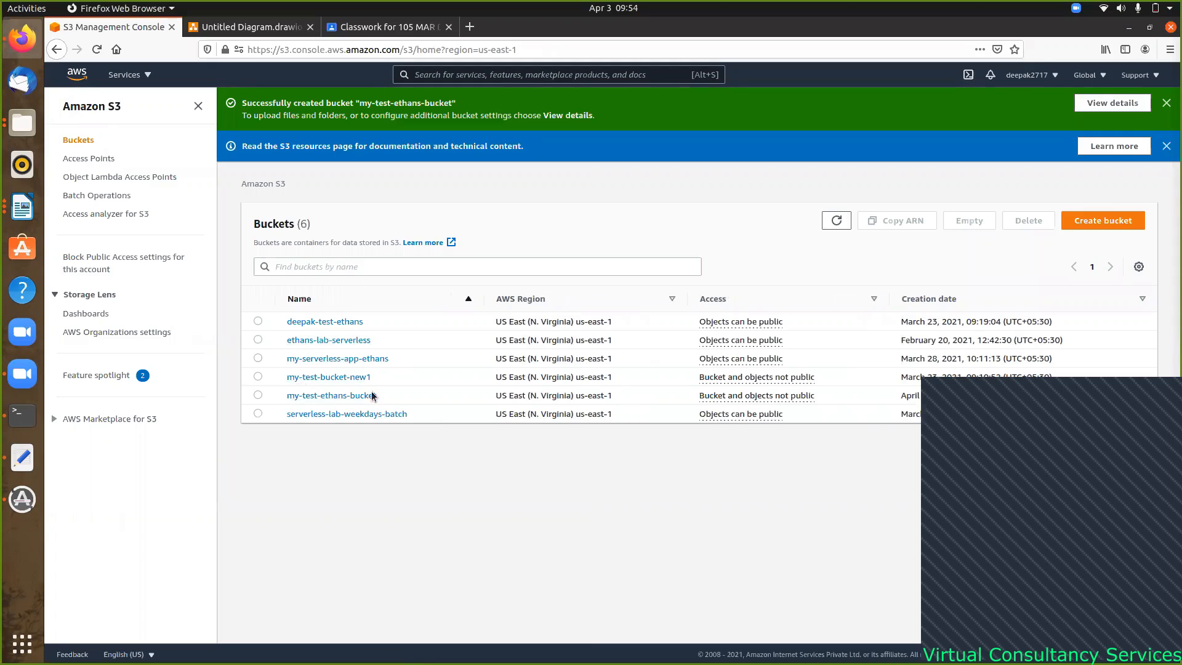
left_click(334, 397)
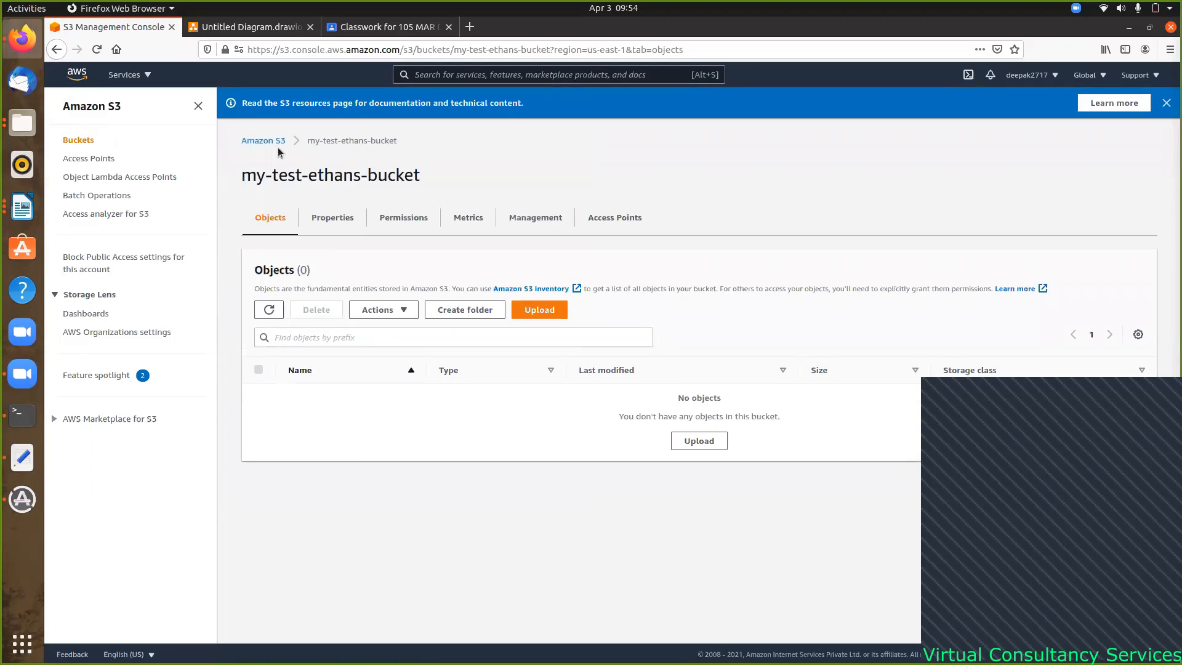
left_click(269, 143)
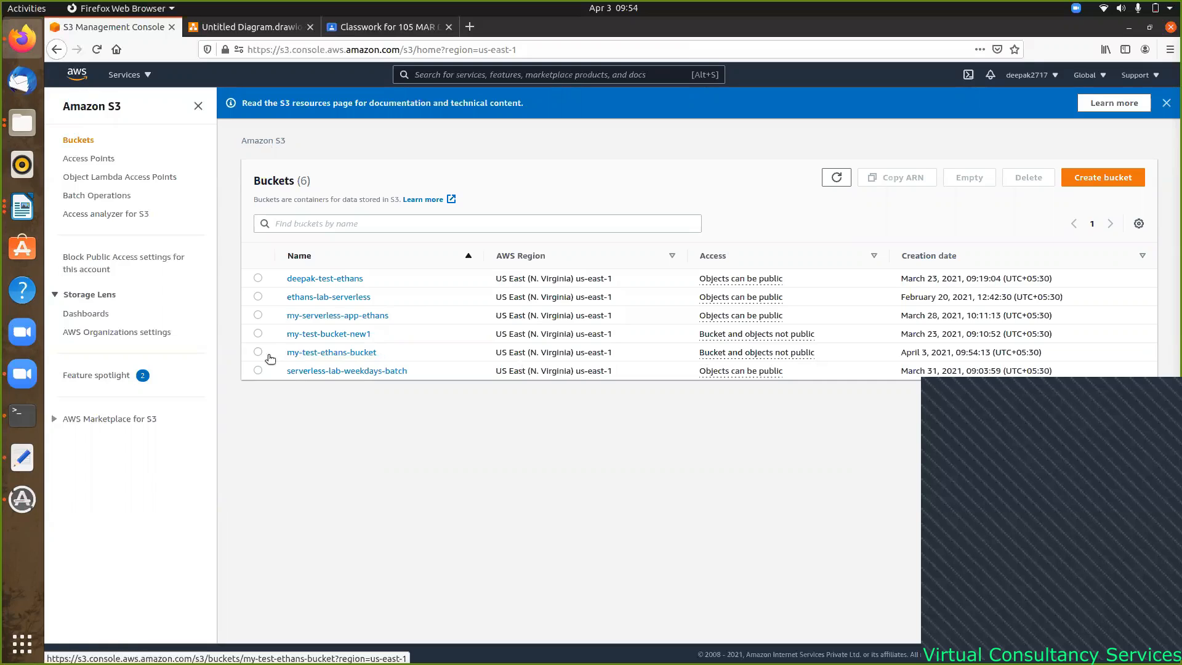
left_click(257, 352)
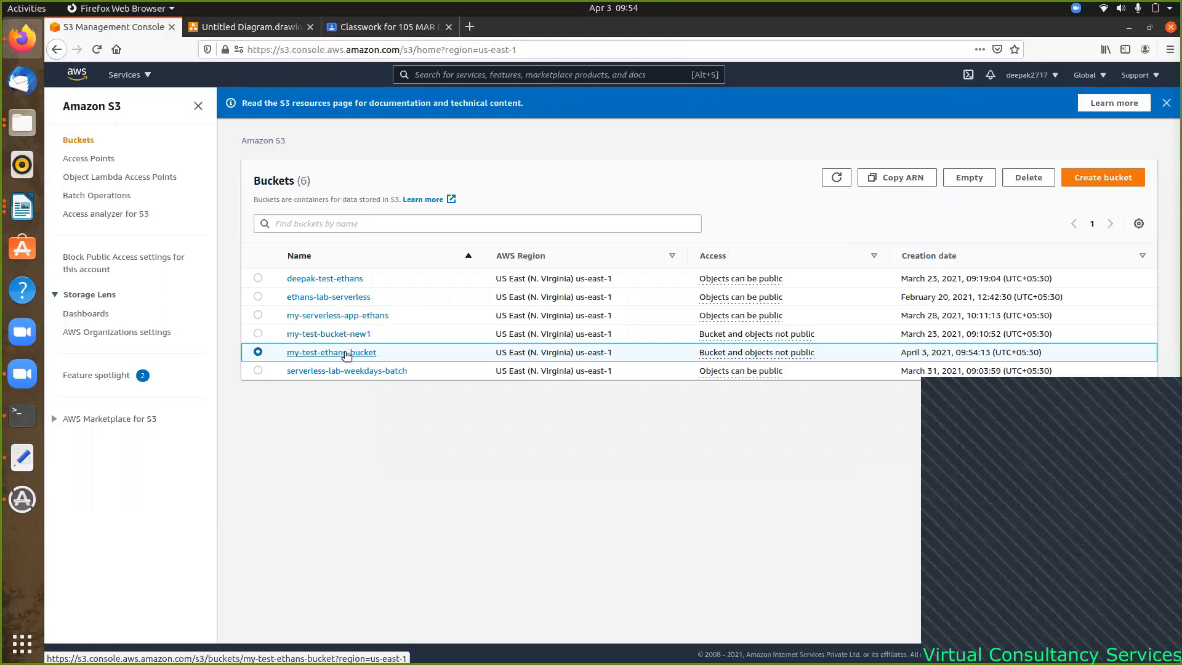
left_click(347, 356)
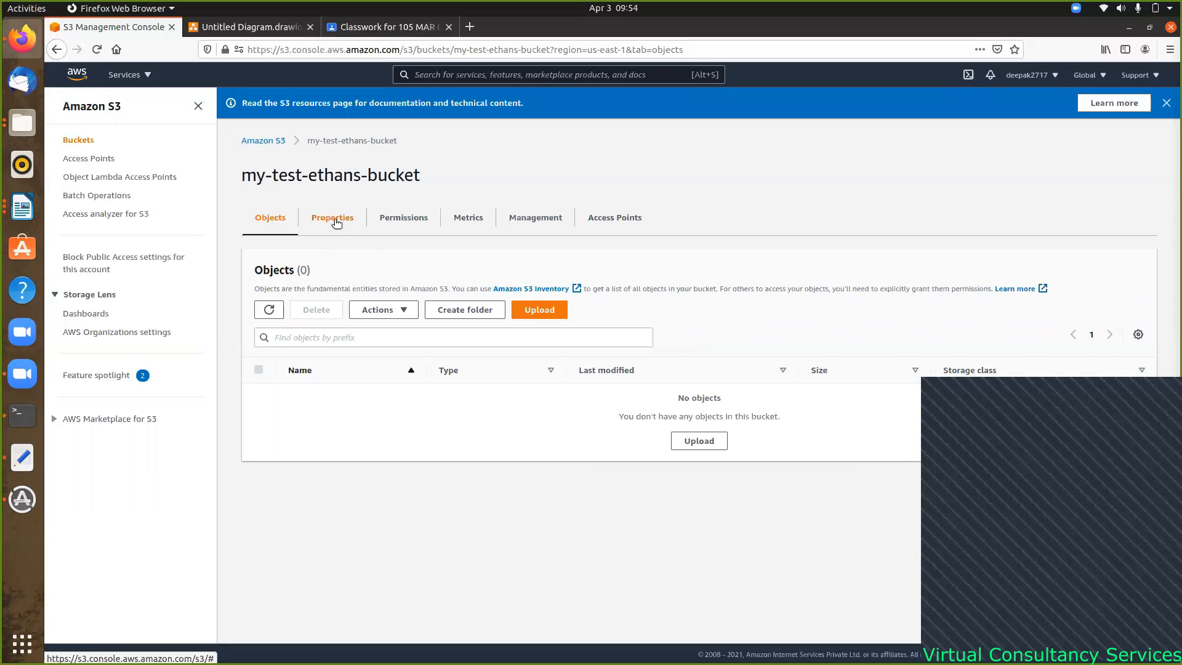
left_click(336, 222)
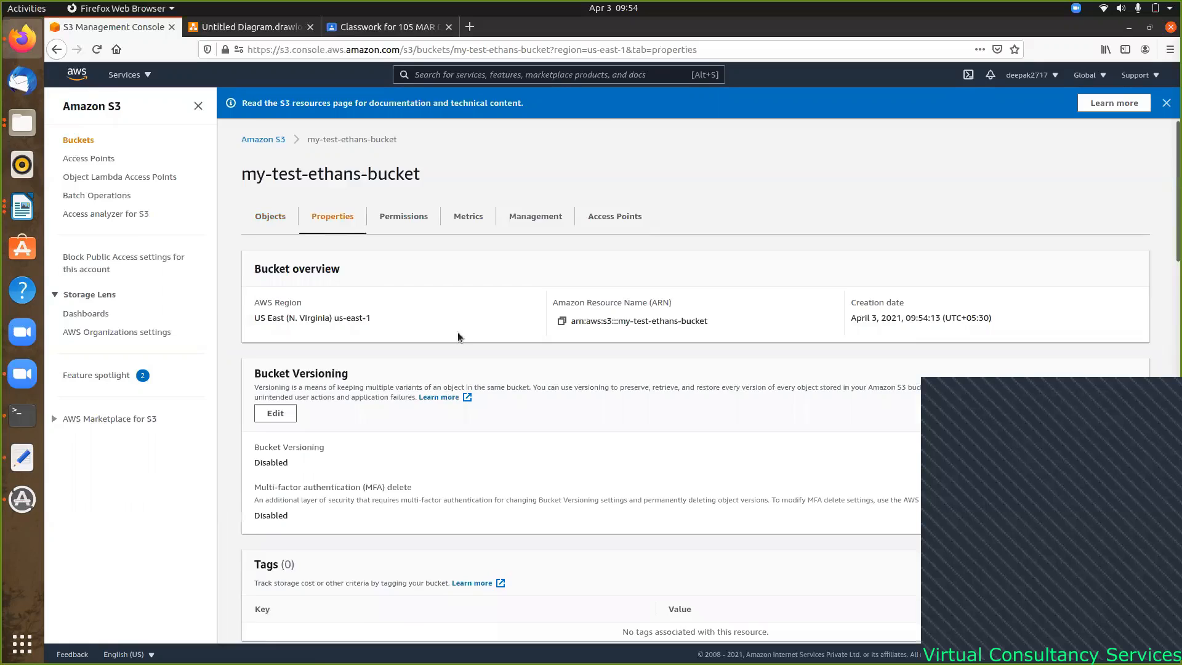
scroll(457, 336, "down", 3)
scroll(435, 298, "down", 3)
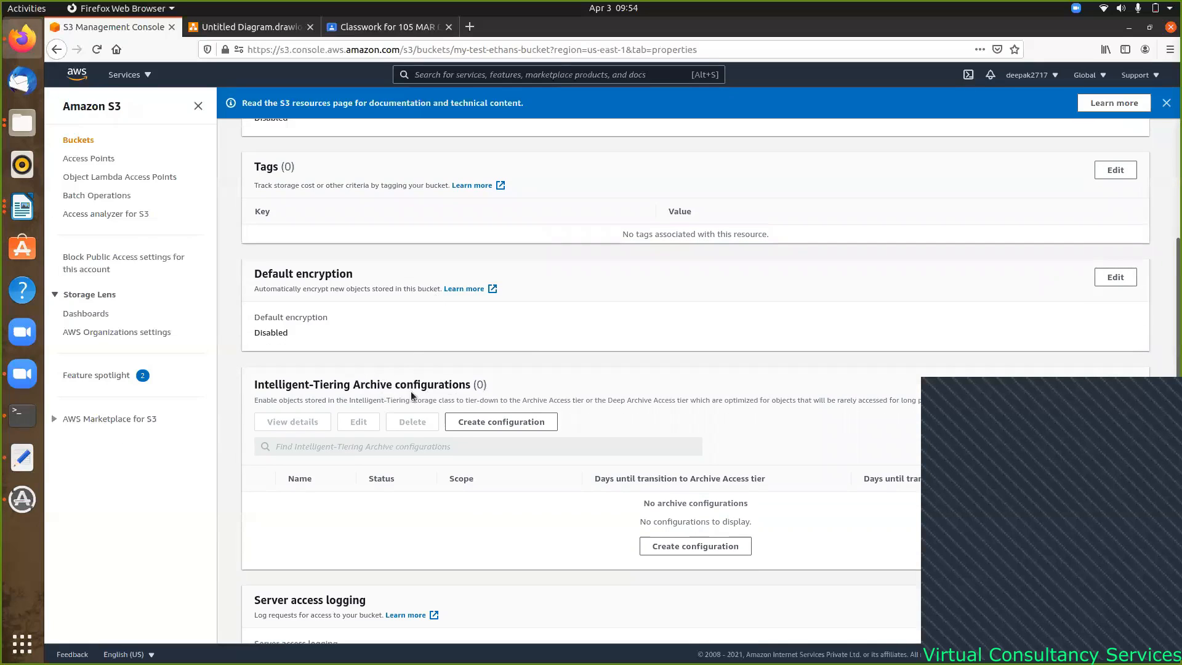
scroll(511, 309, "down", 1)
scroll(513, 308, "down", 3)
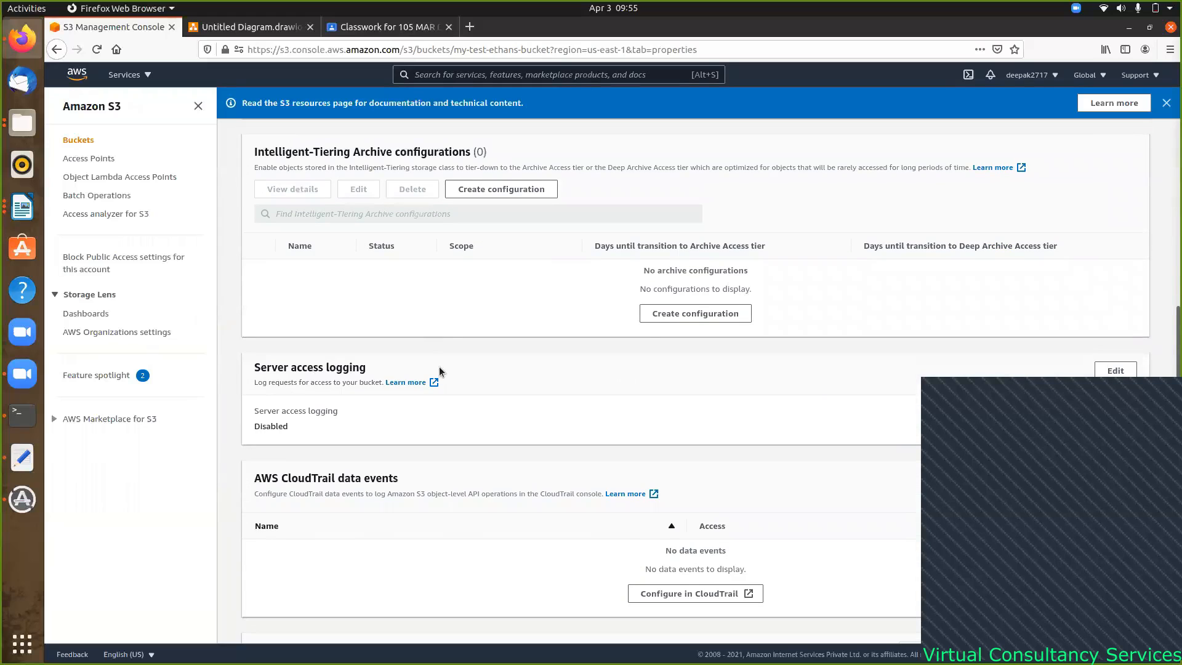
scroll(493, 385, "down", 5)
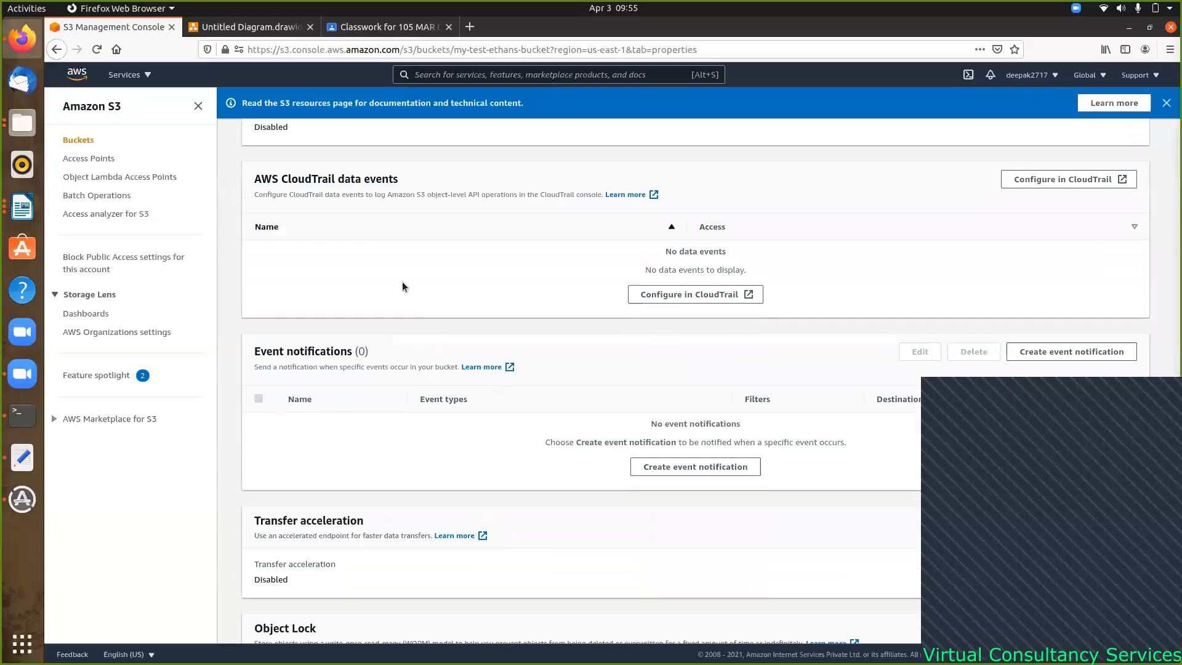
scroll(453, 312, "down", 2)
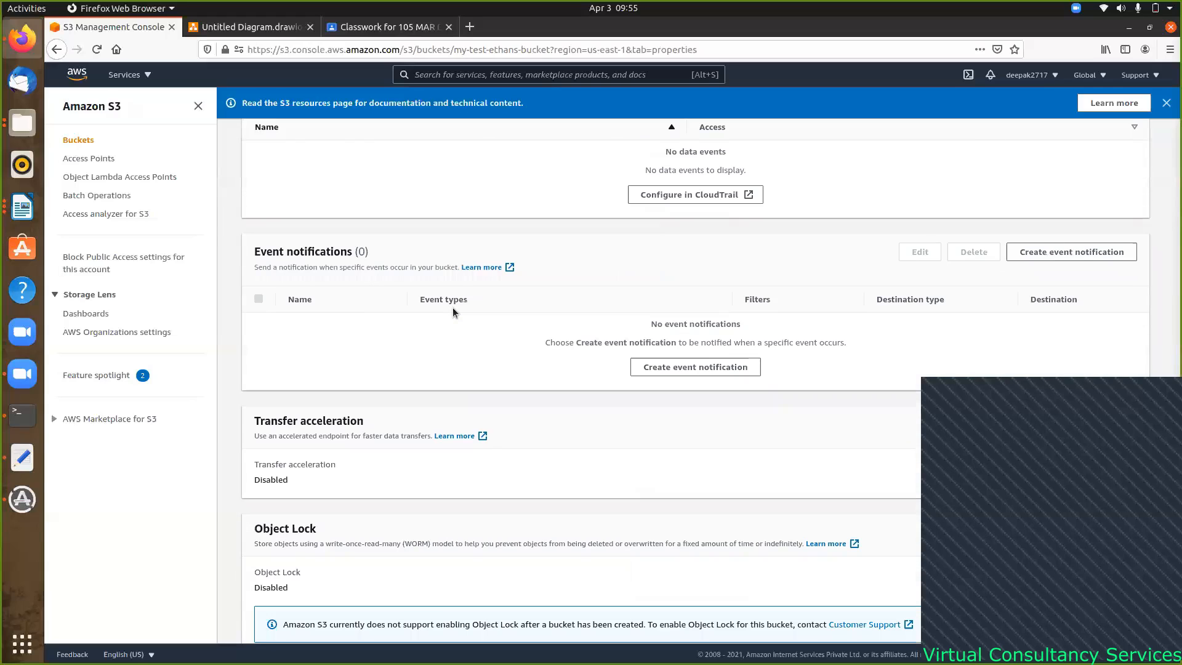
scroll(453, 312, "down", 5)
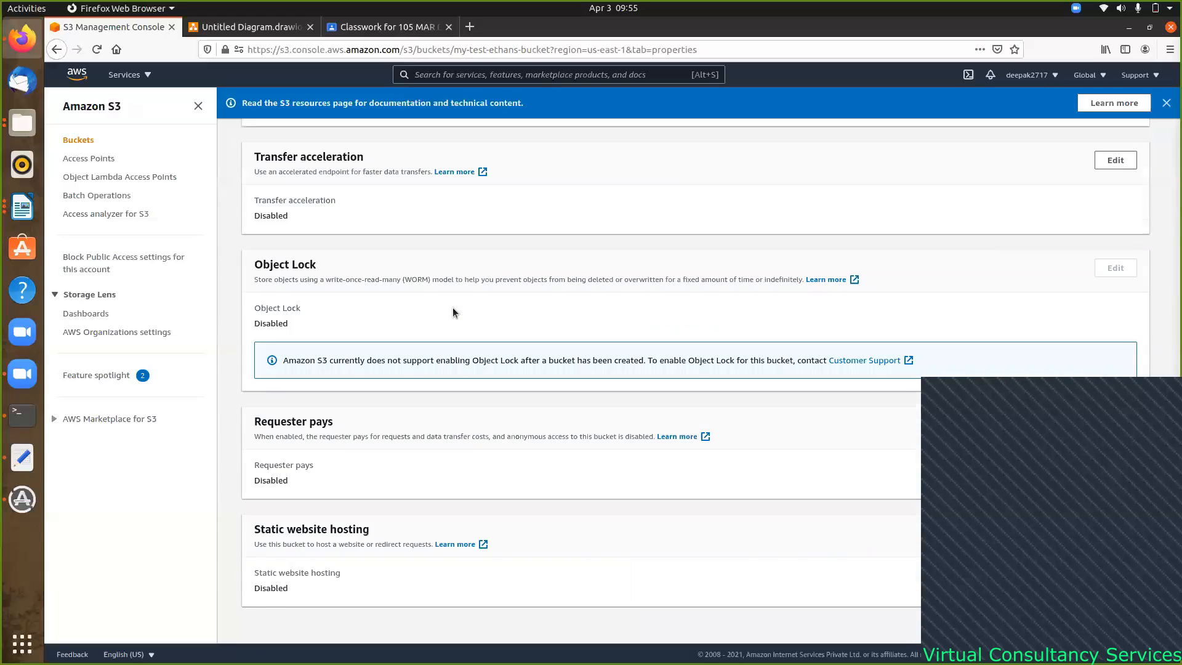
scroll(452, 309, "up", 15)
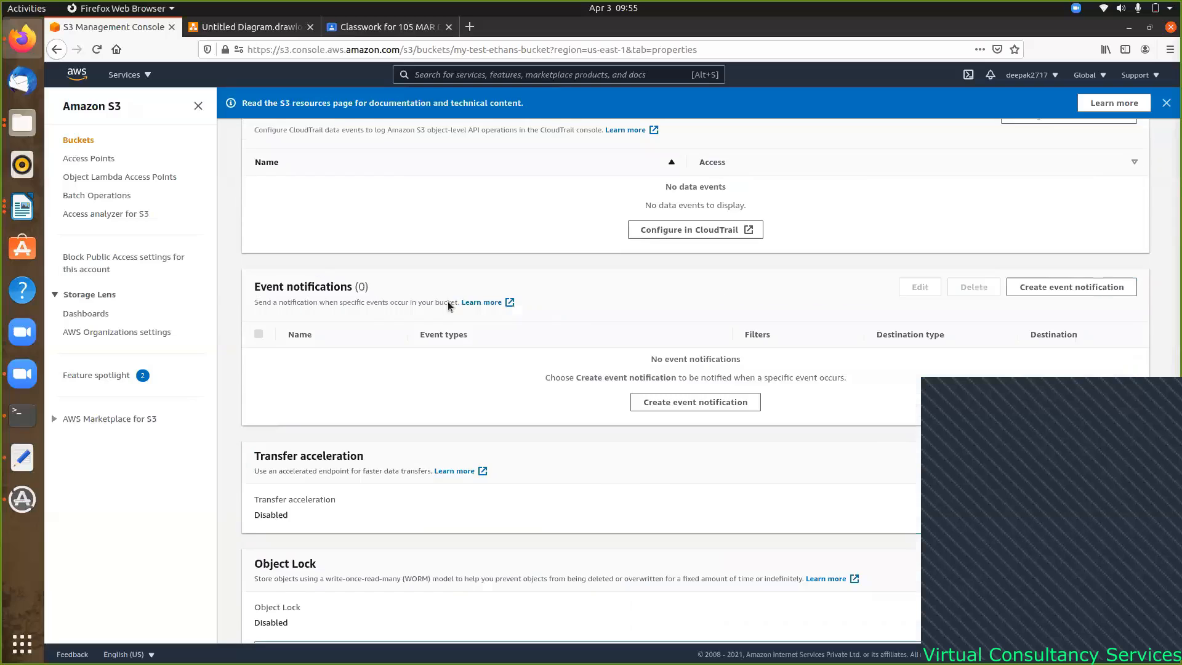
scroll(449, 306, "down", 6)
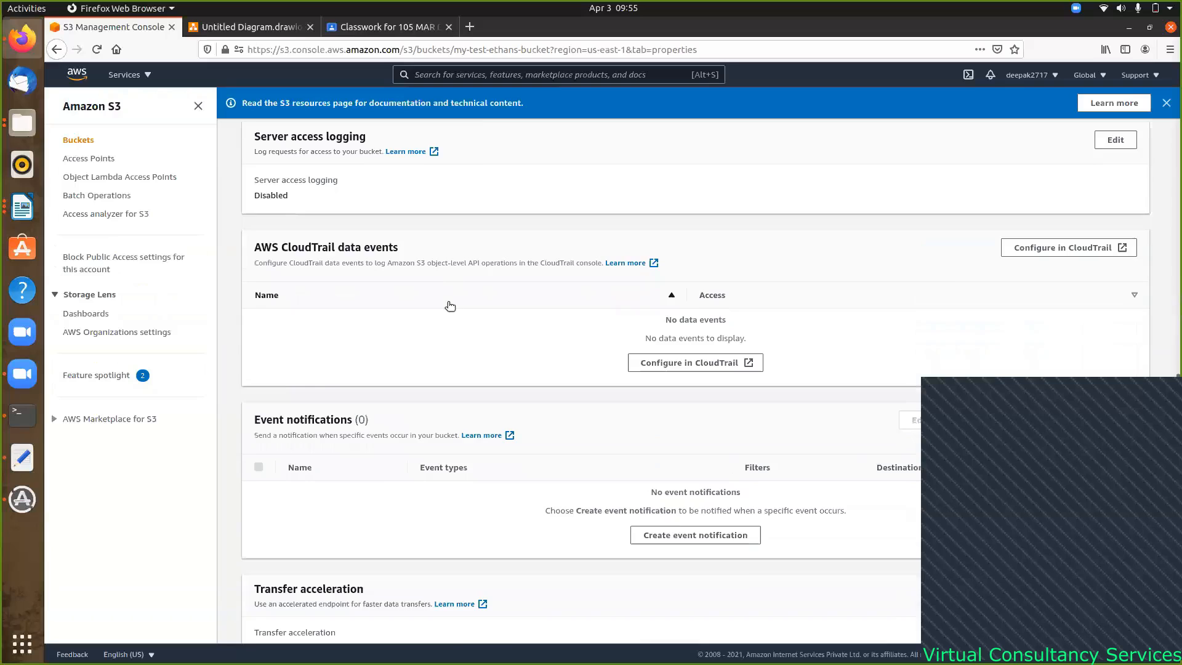
scroll(449, 306, "up", 5)
scroll(448, 306, "up", 9)
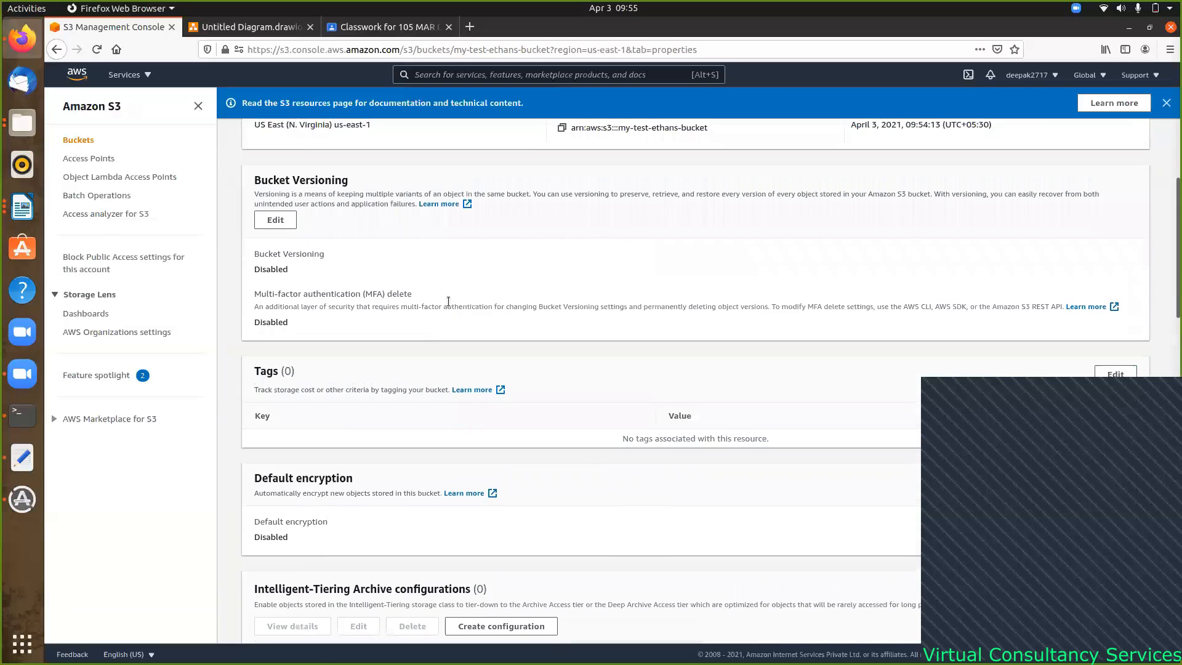
- Enable Bucket Versioning on my-test-ethans-bucket and return to its Objects list
left_click(275, 351)
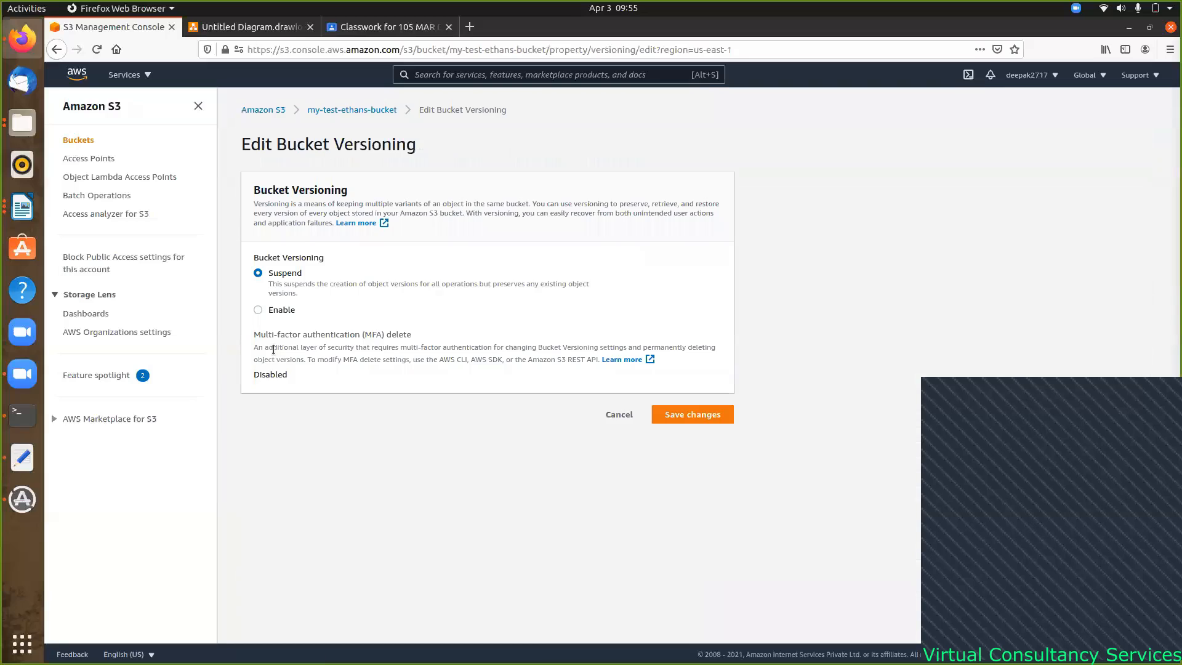
left_click(263, 310)
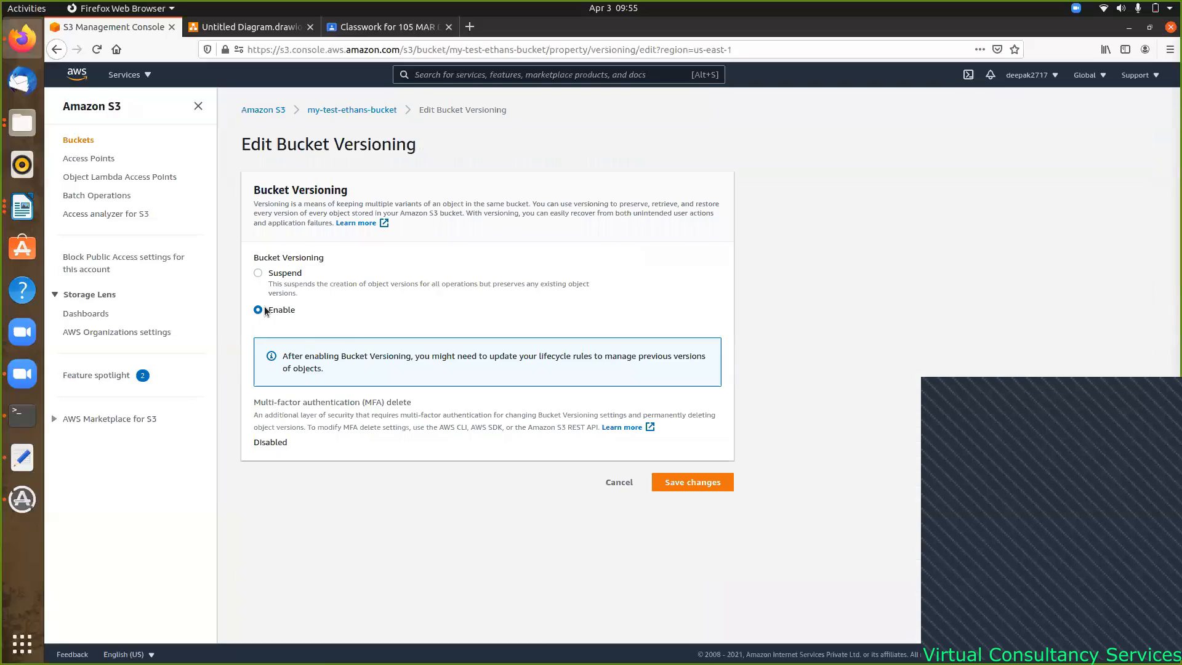
left_click(685, 488)
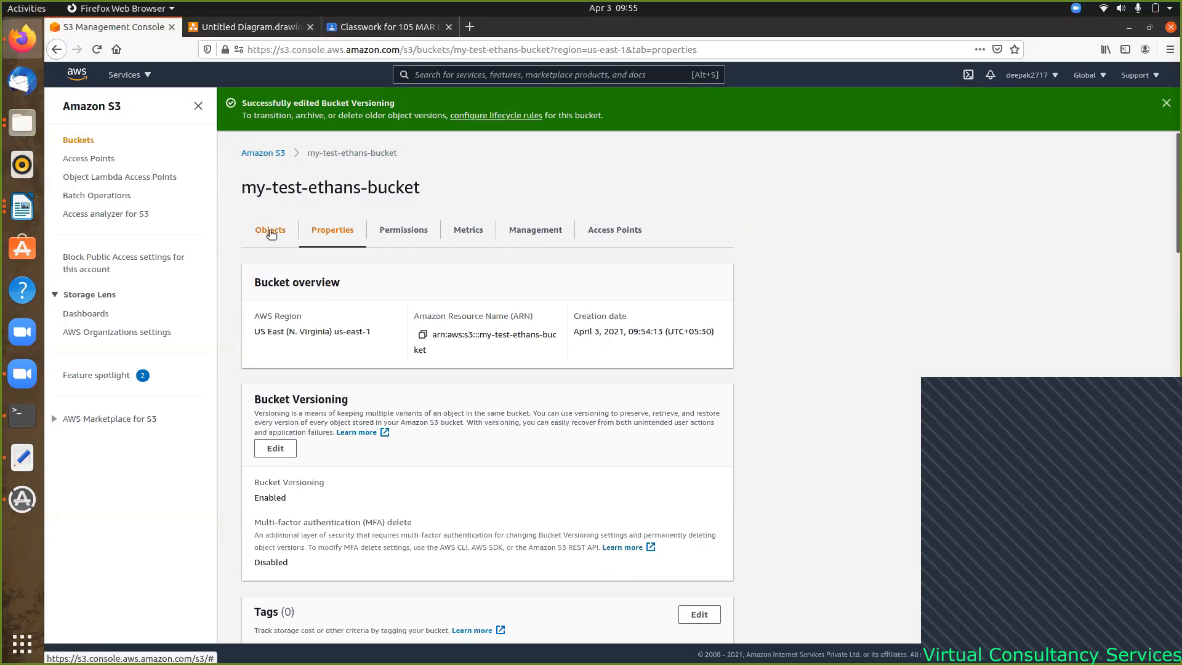
left_click(270, 232)
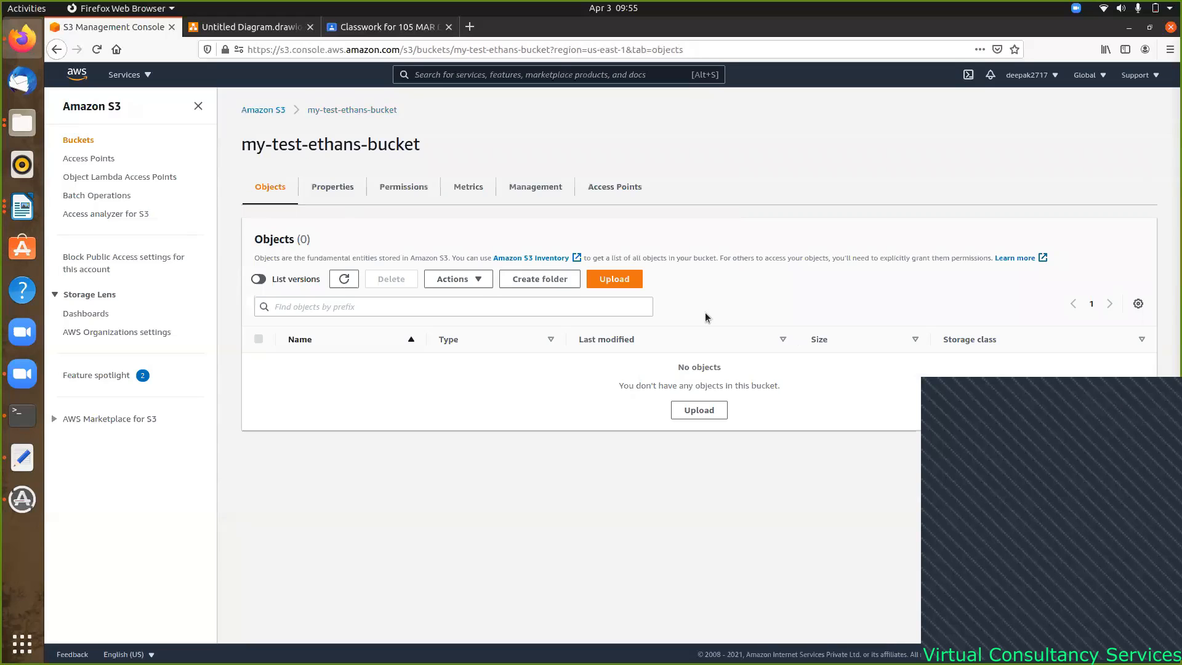
- Upload Lab1_AWS.txt from the AWS folder into the bucket and close the status page
left_click(708, 410)
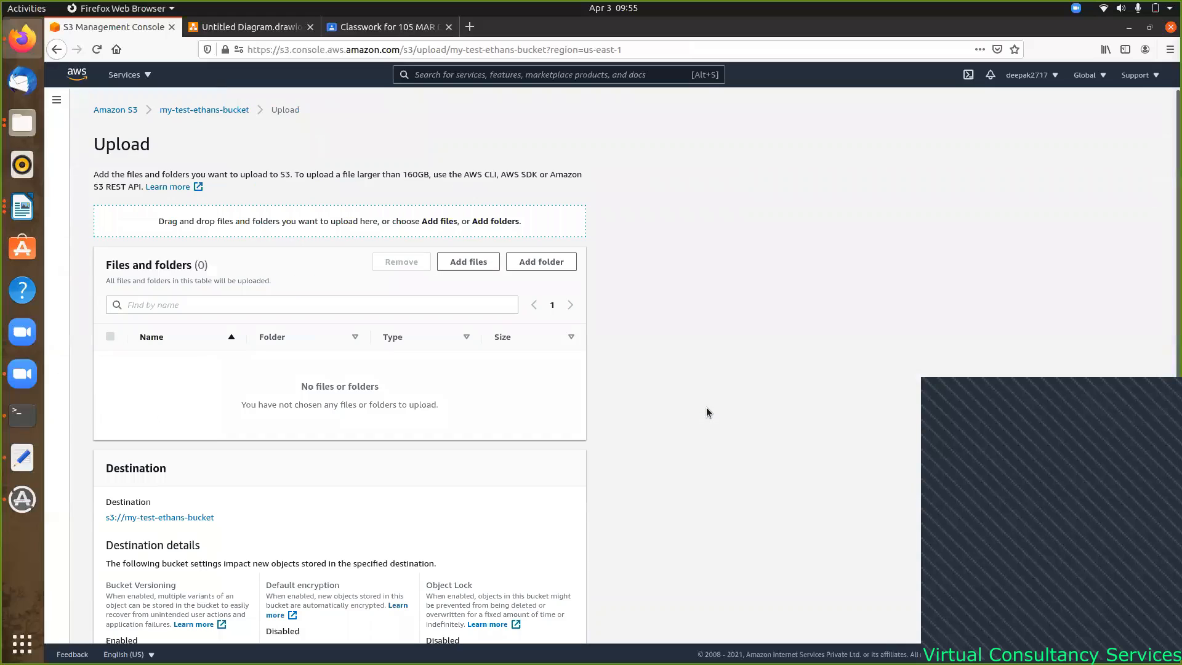
left_click(474, 262)
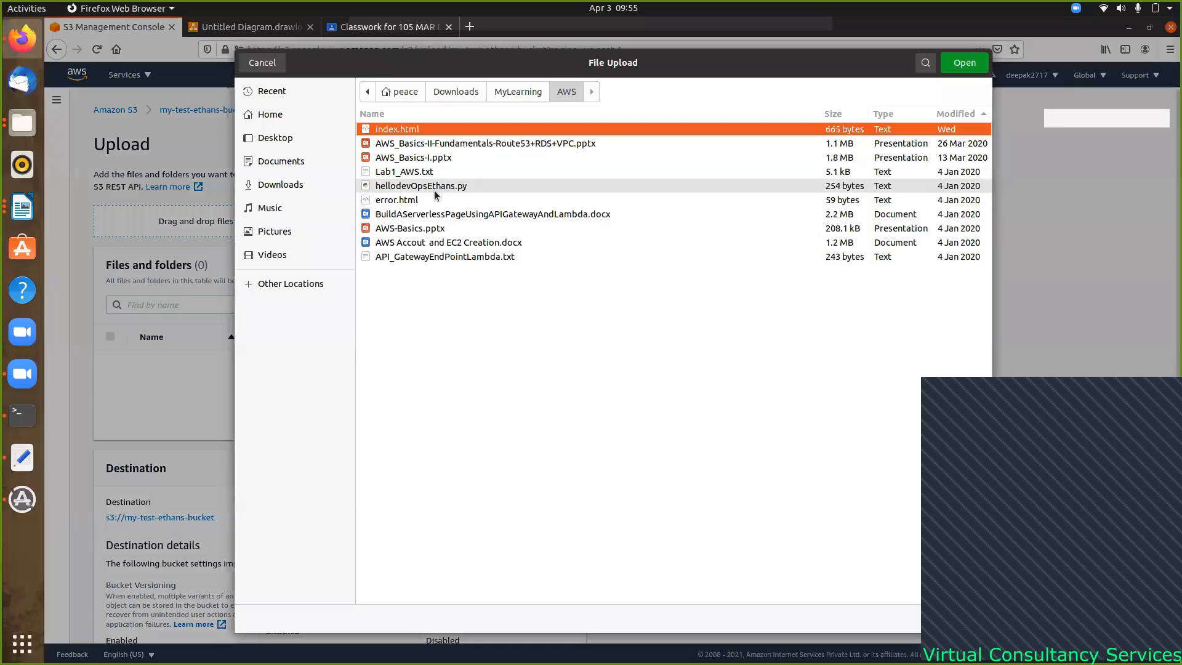
left_click(421, 173)
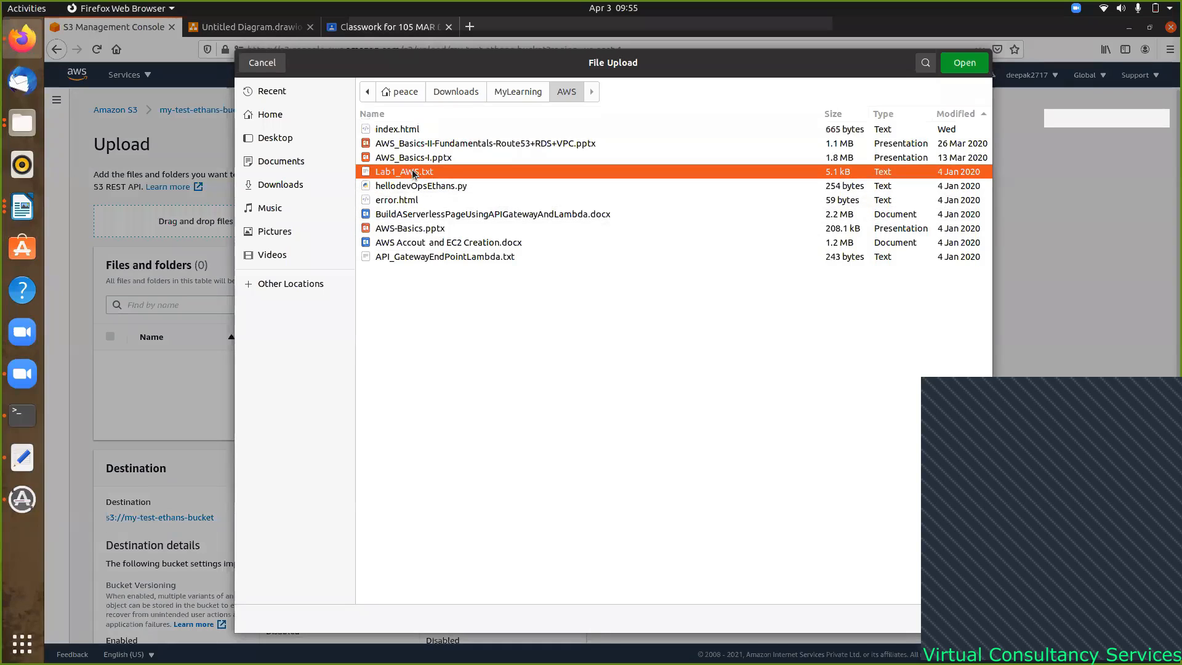
left_click(972, 66)
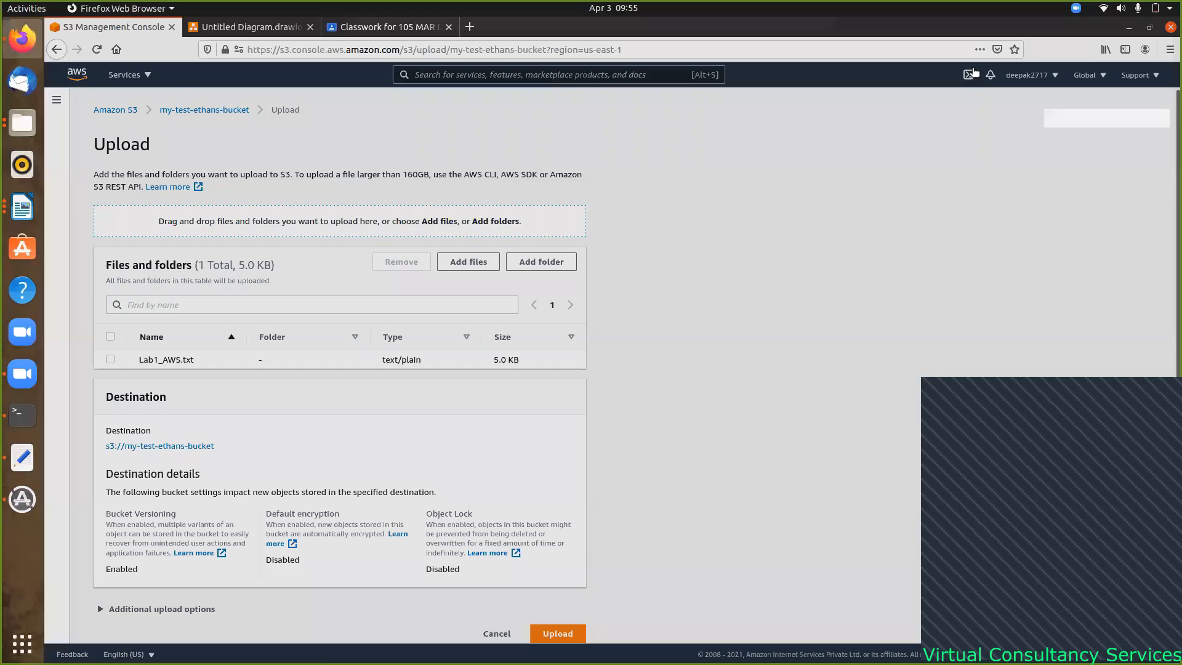
left_click(111, 360)
scroll(434, 390, "down", 1)
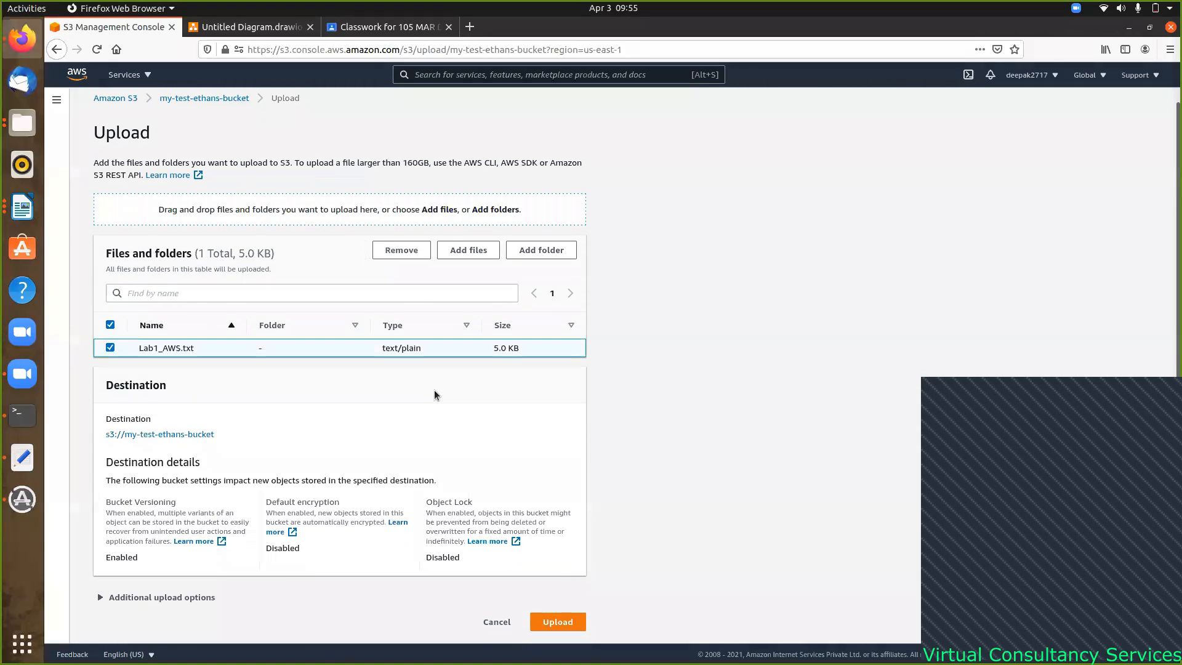
left_click(569, 628)
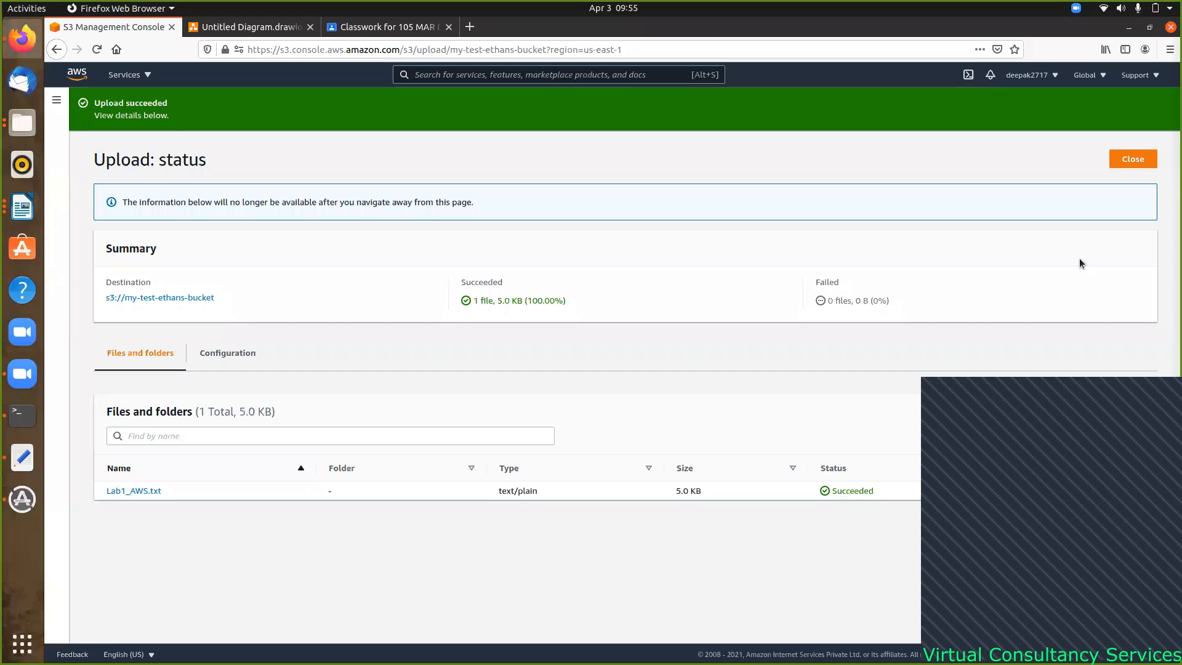
left_click(1127, 161)
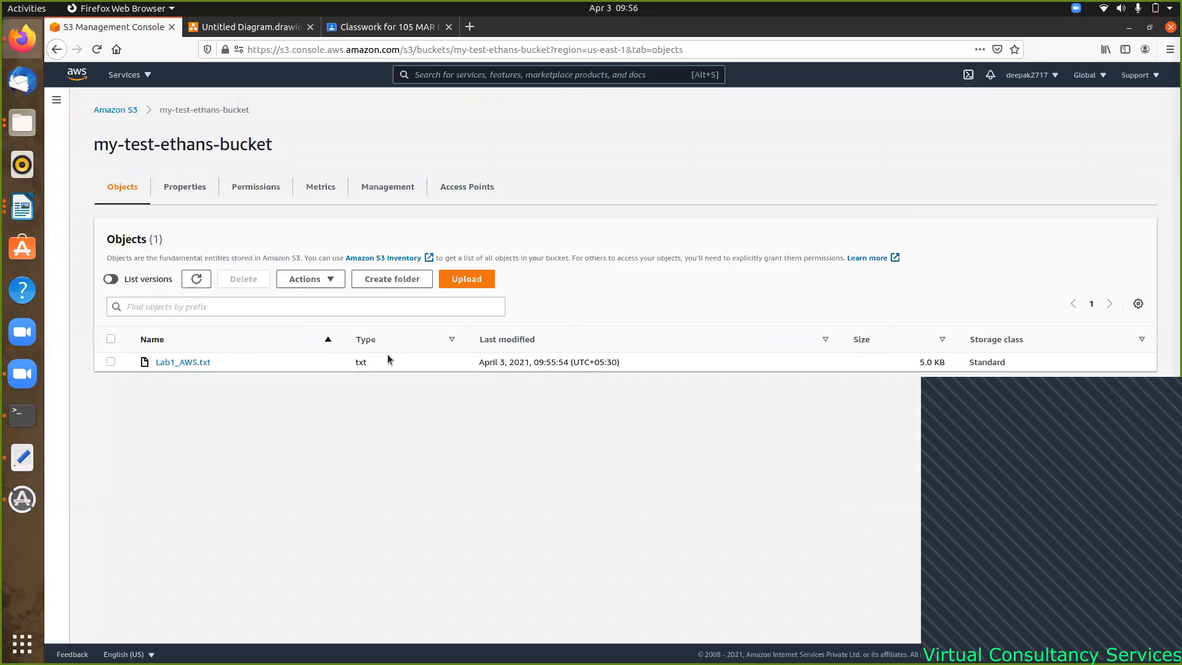
- Turn on List versions to show Lab1_AWS.txt's version ID, toggling it off and on again
left_click(114, 282)
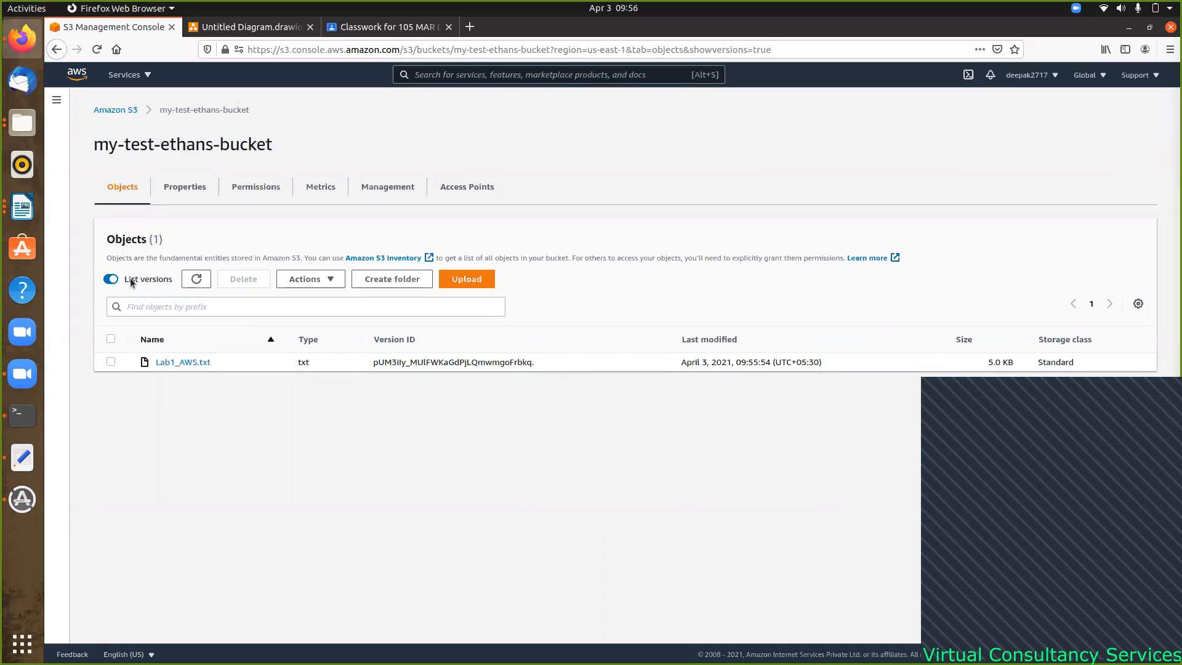
left_click_drag(533, 362, 367, 368)
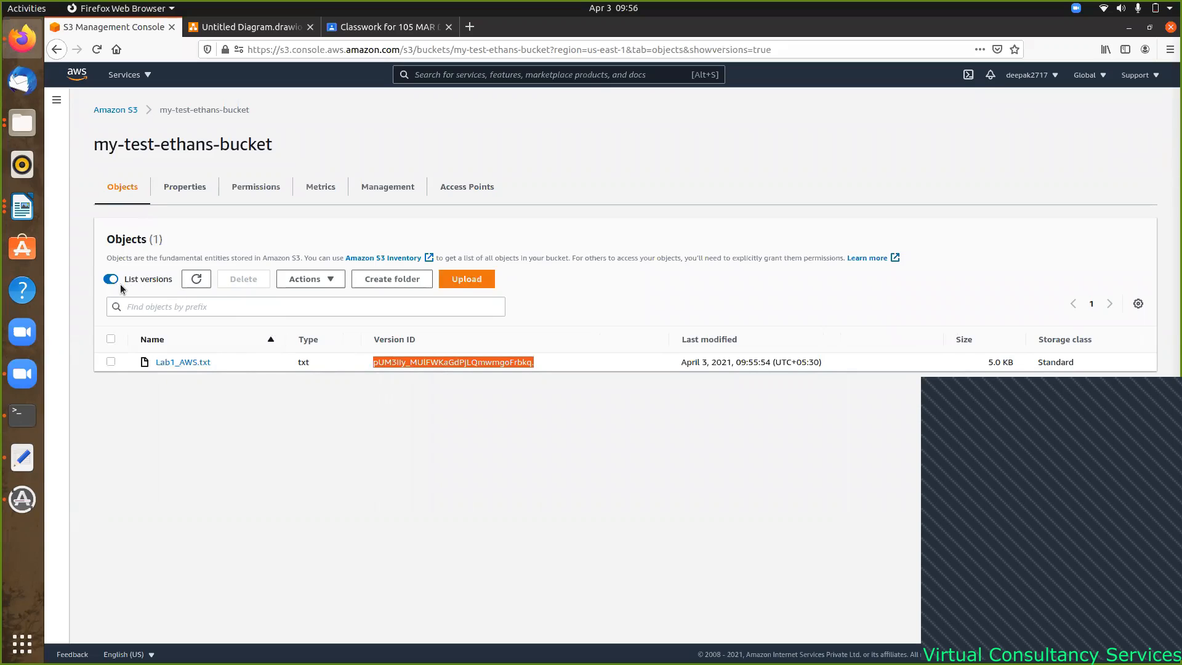
left_click(253, 416)
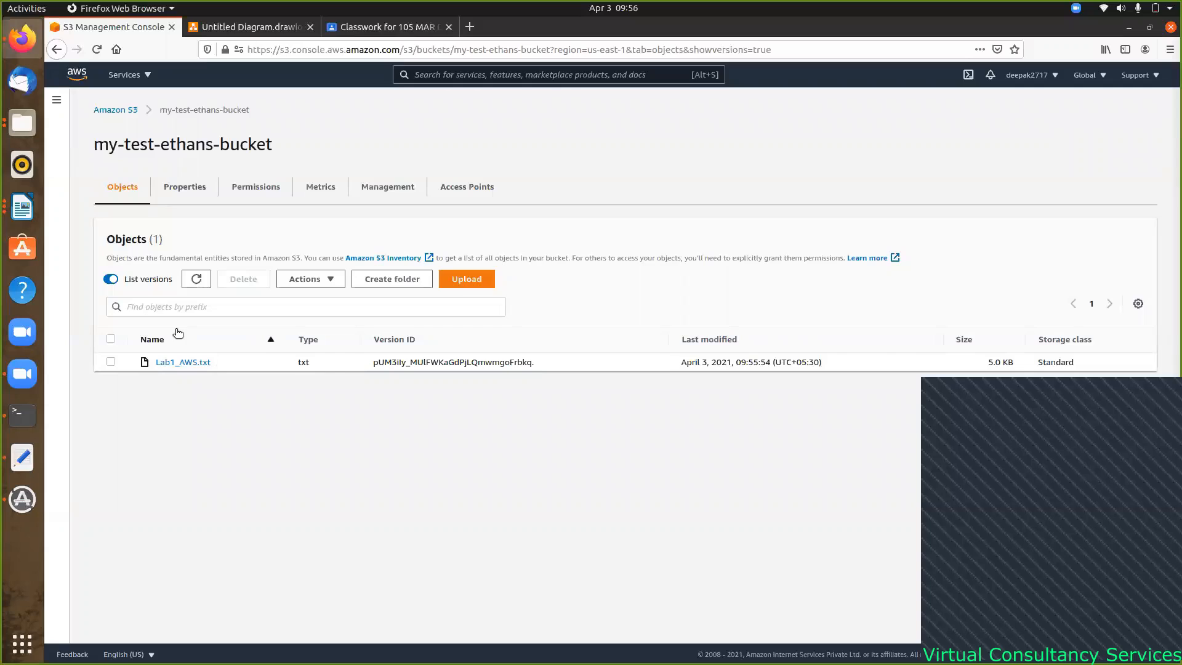
left_click(110, 280)
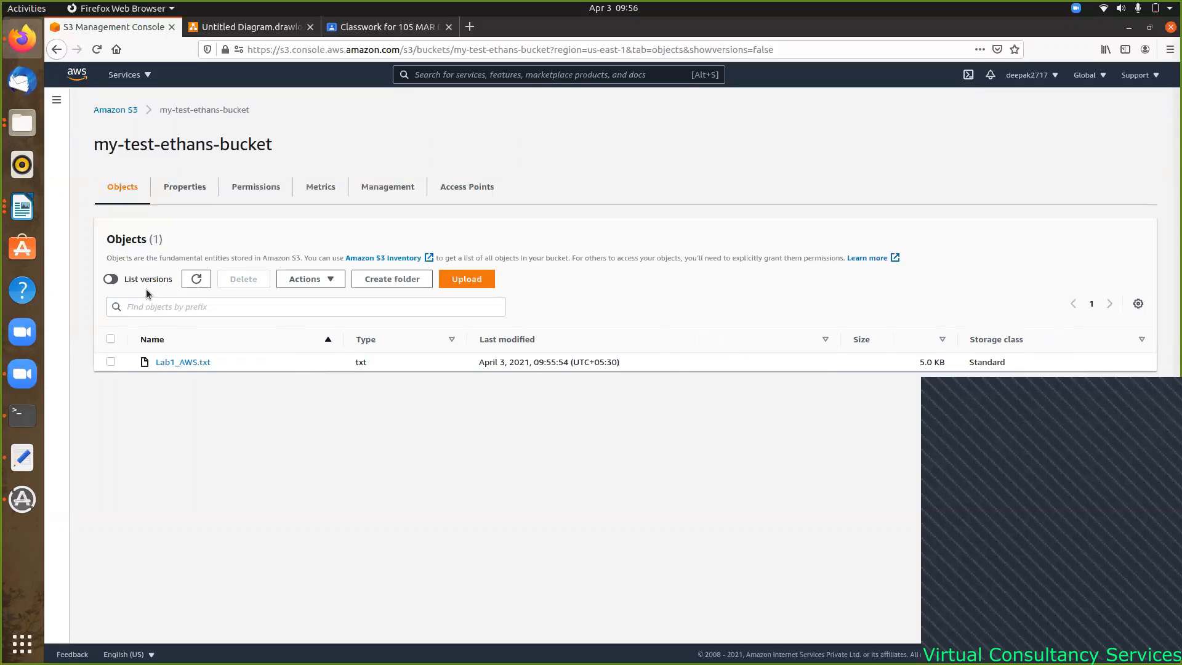
left_click(111, 279)
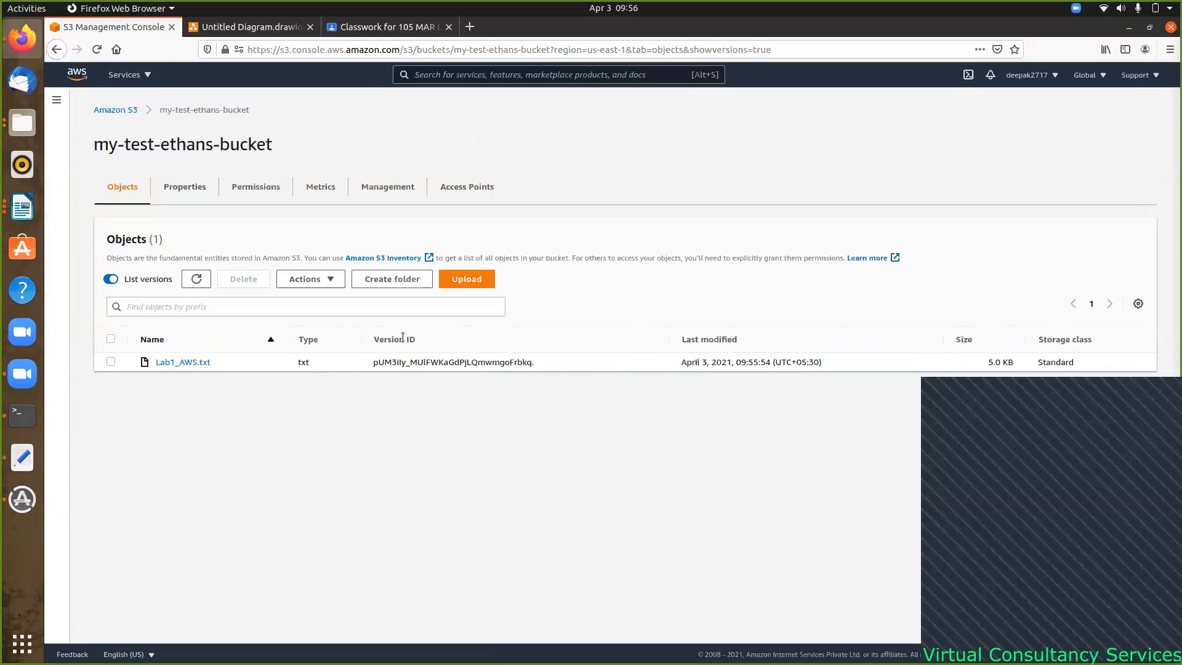
- In Files, open Downloads › MyLearning › AWS and bring up Lab1_AWS.txt's context menu
left_click(22, 124)
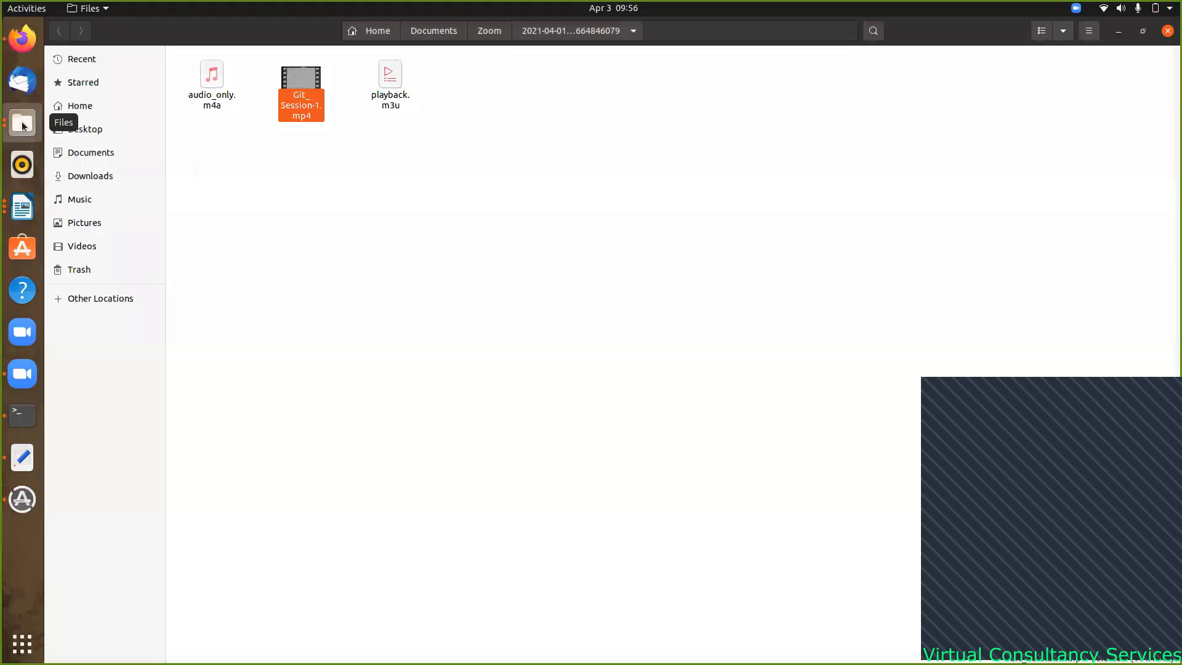
left_click(106, 178)
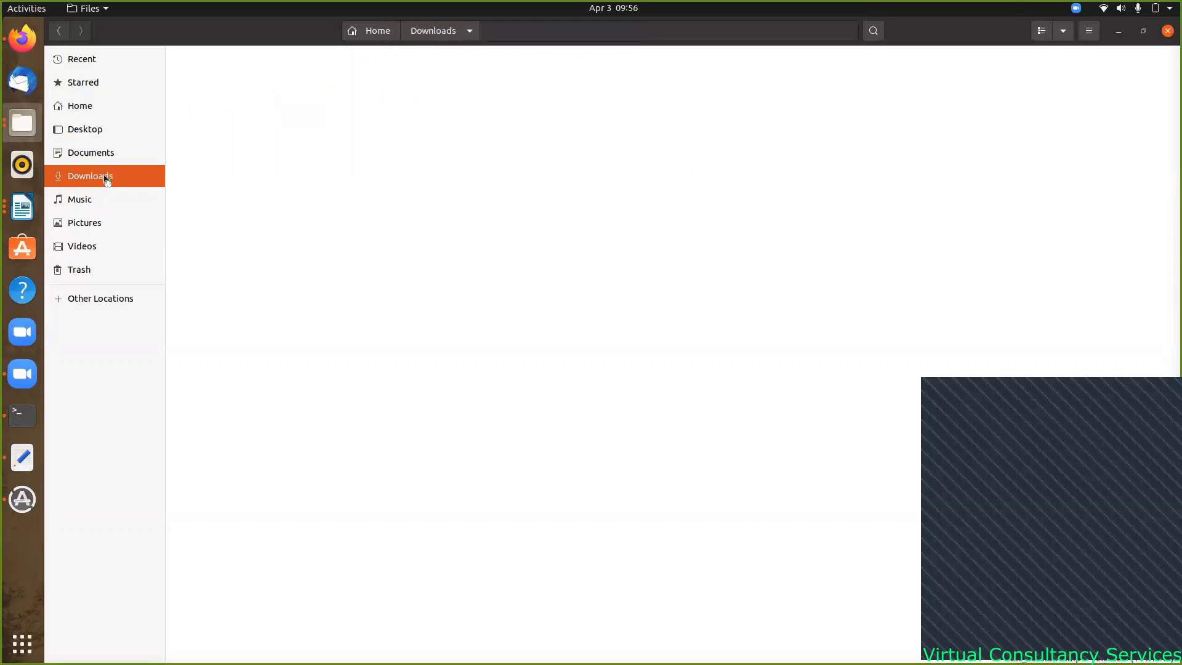
double_click(206, 70)
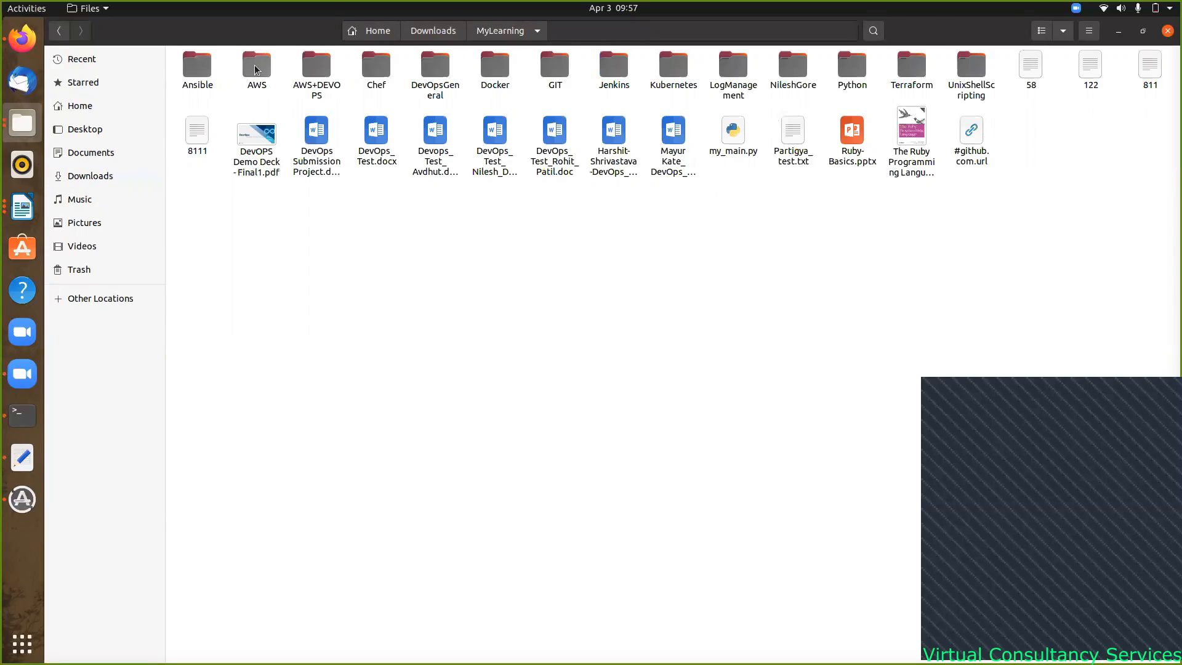
double_click(256, 68)
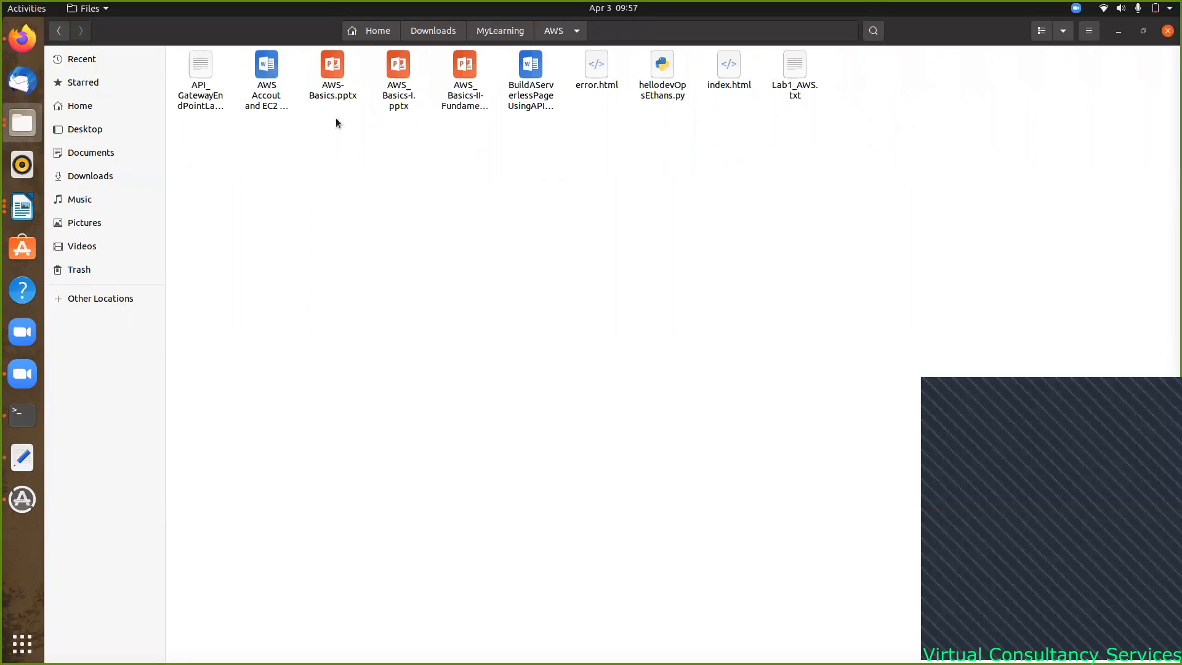
right_click(796, 66)
- Open Lab1_AWS.txt in Text Editor, add 'ABCCCCCCC' below line 74, and save
left_click(883, 73)
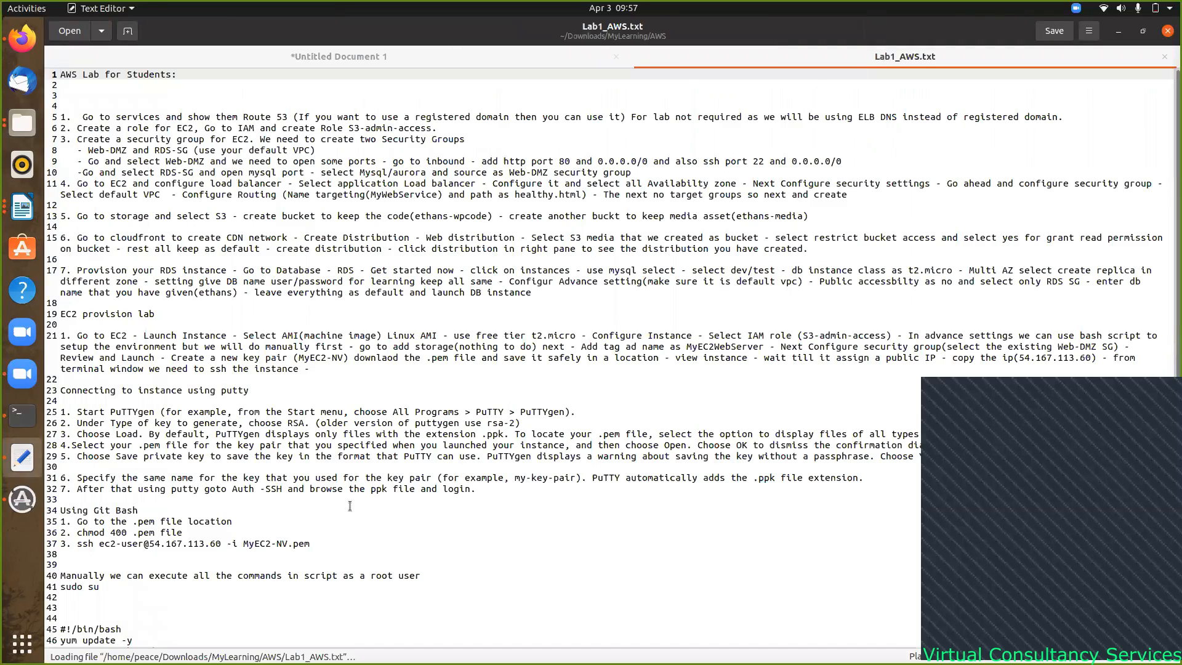
scroll(319, 556, "down", 6)
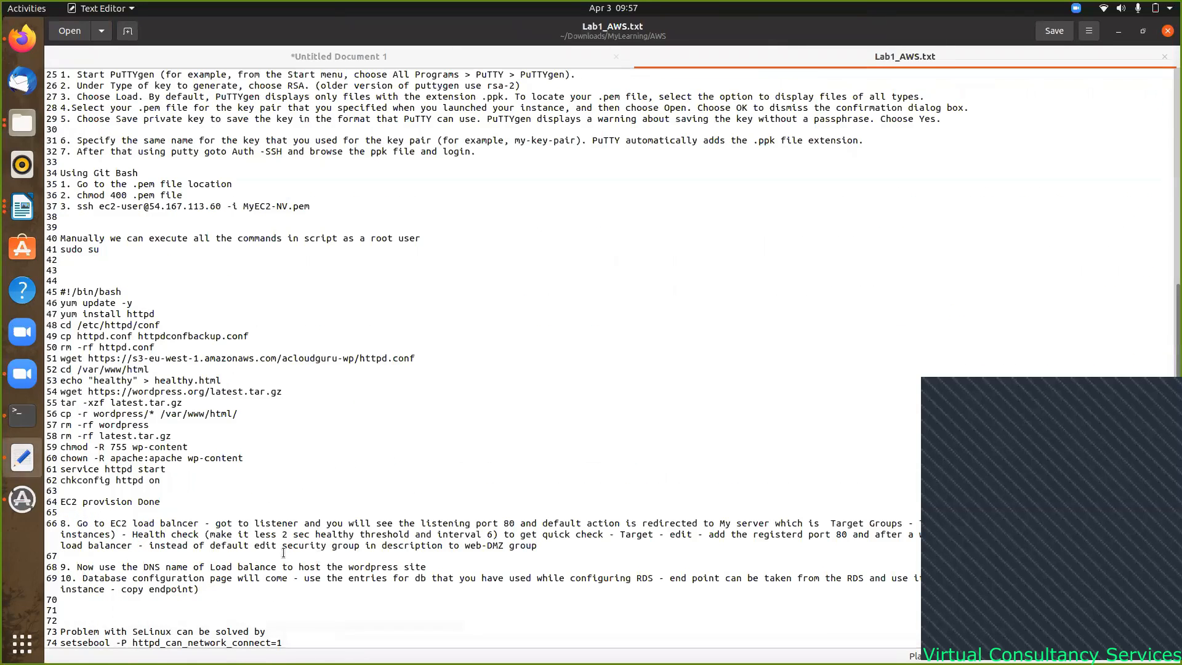
left_click(294, 641)
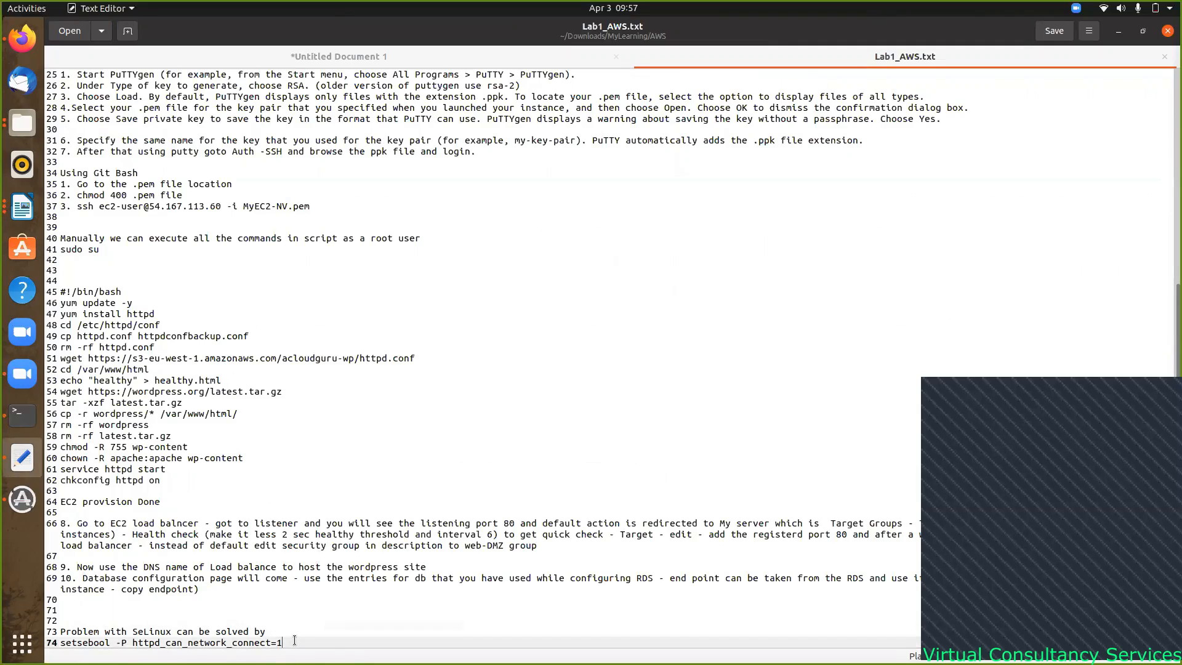
key("Return")
key("Return")
key("Return")
key("Return")
key("Return")
type("A")
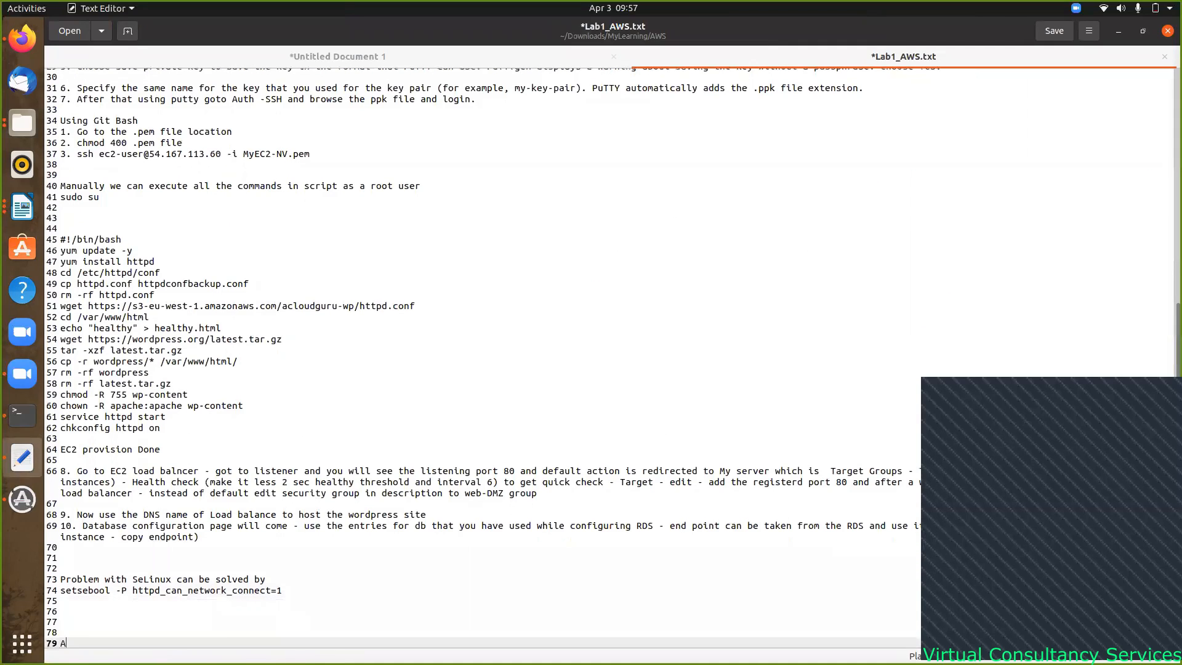
type("BCCCCCCC")
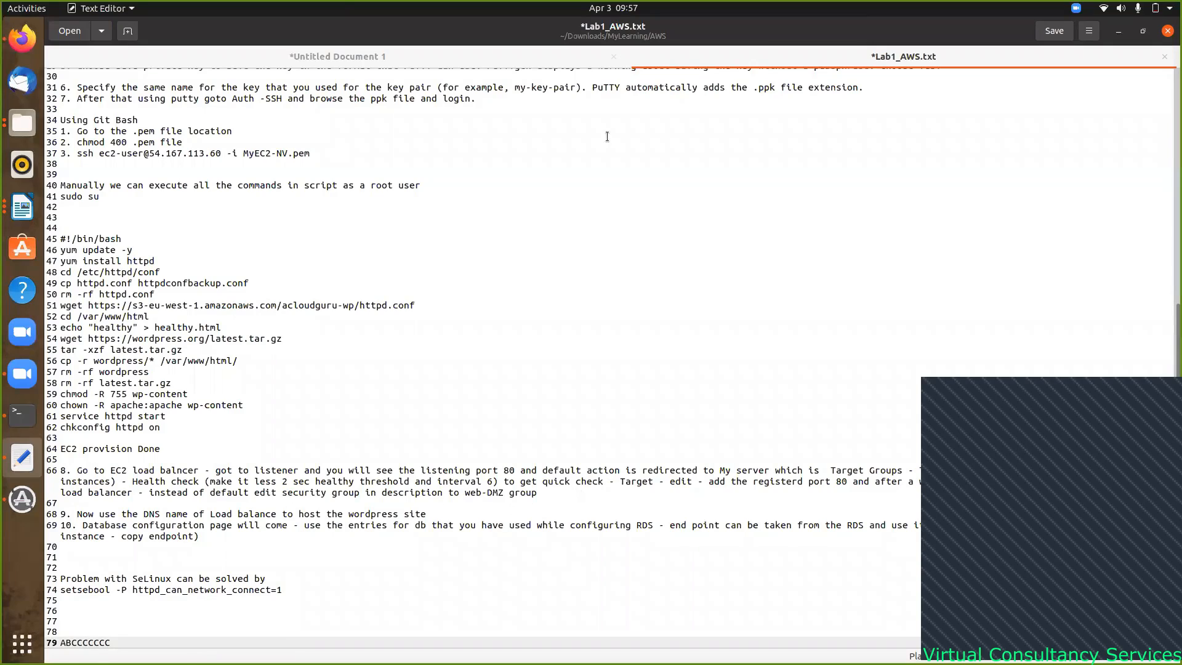
key("ctrl+s")
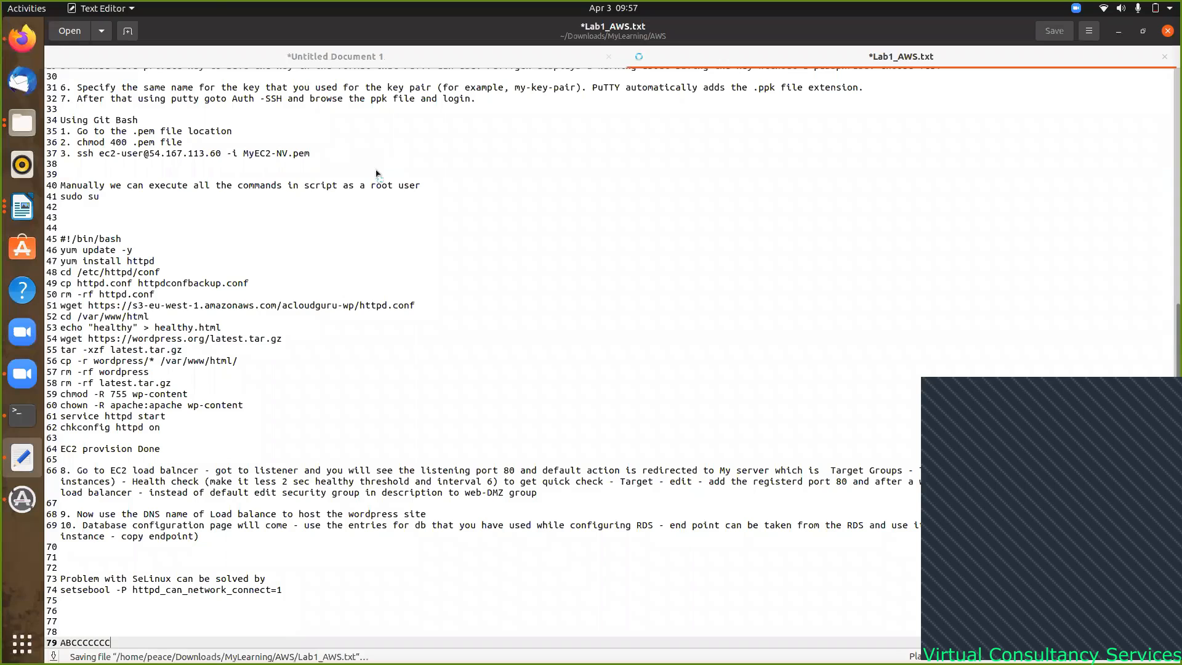
- Re-upload the edited Lab1_AWS.txt (5.0 KB) to my-test-ethans-bucket and return to its object list
left_click(24, 39)
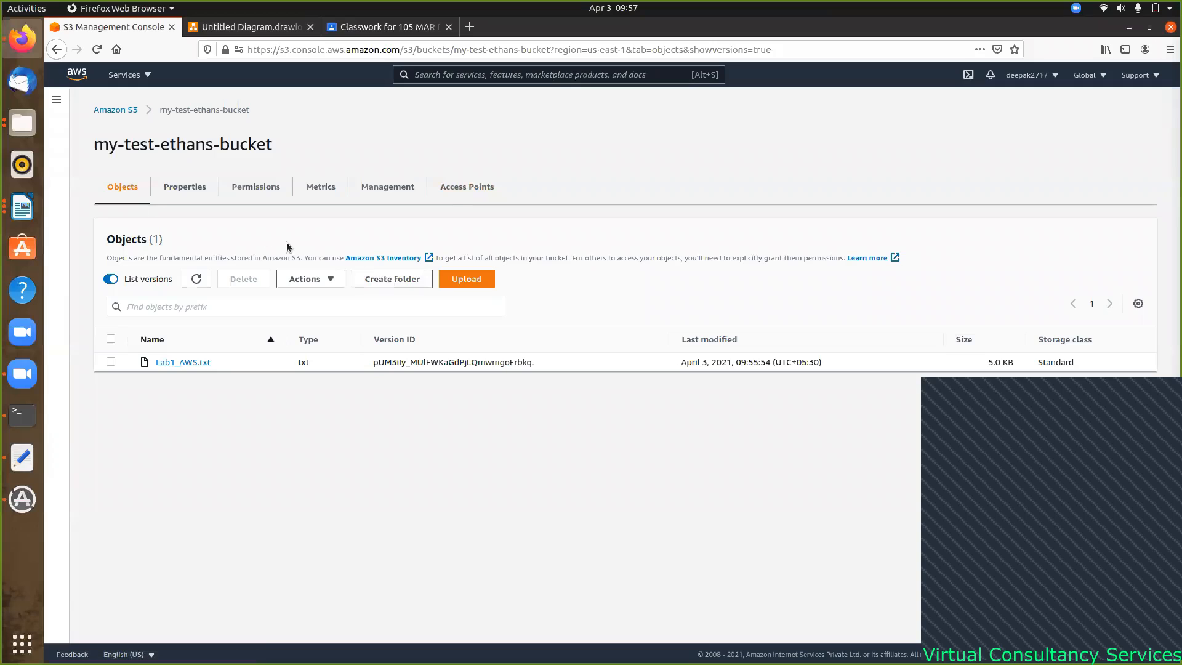
left_click(468, 280)
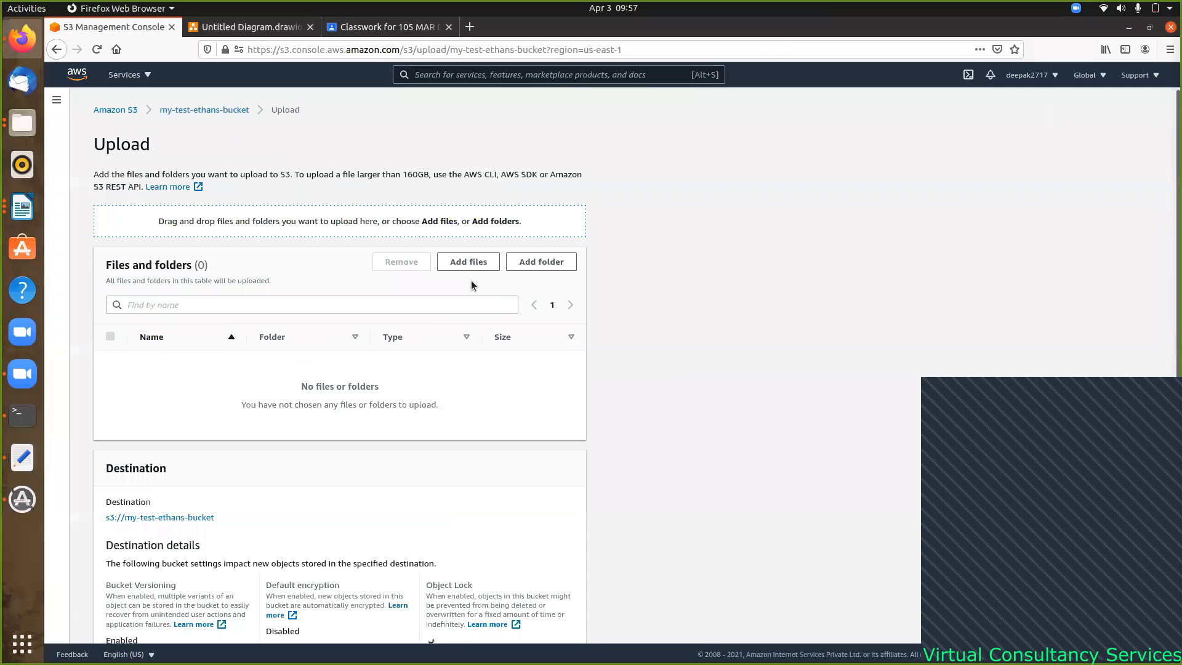
left_click(462, 263)
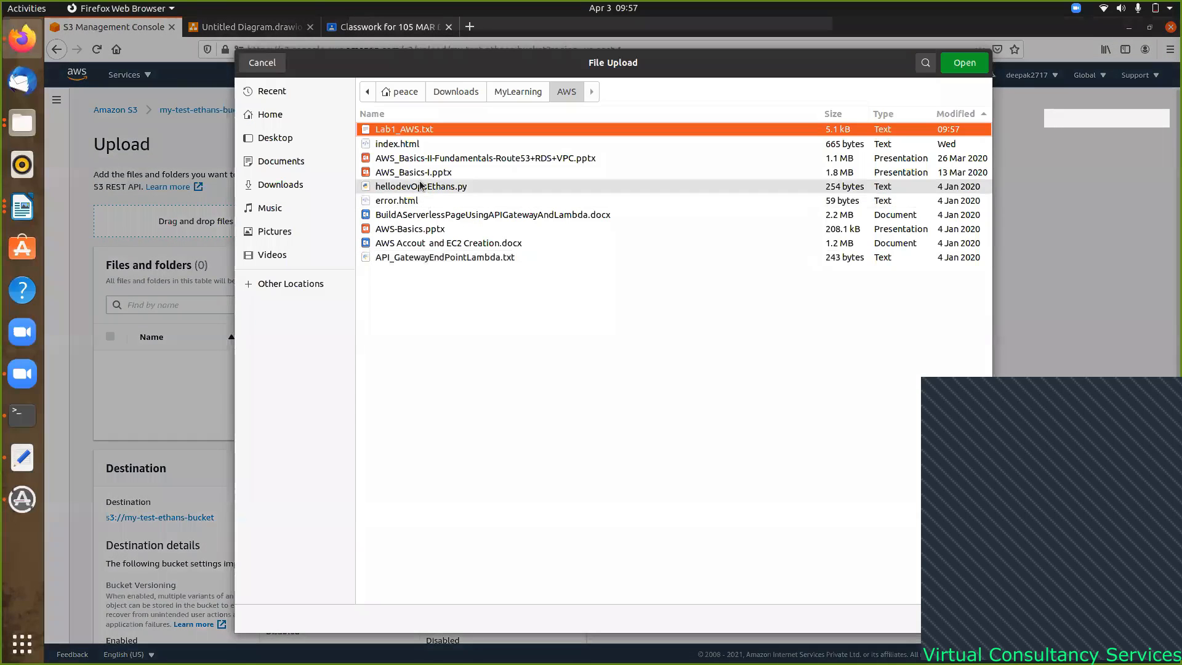
left_click(405, 129)
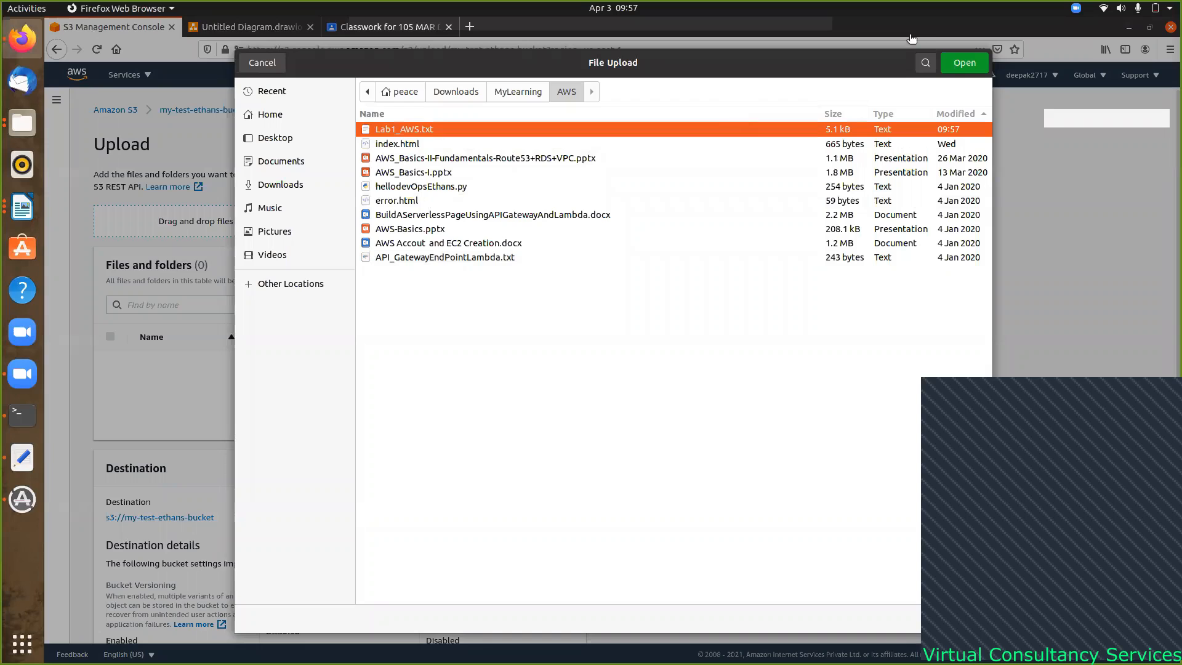
left_click(964, 69)
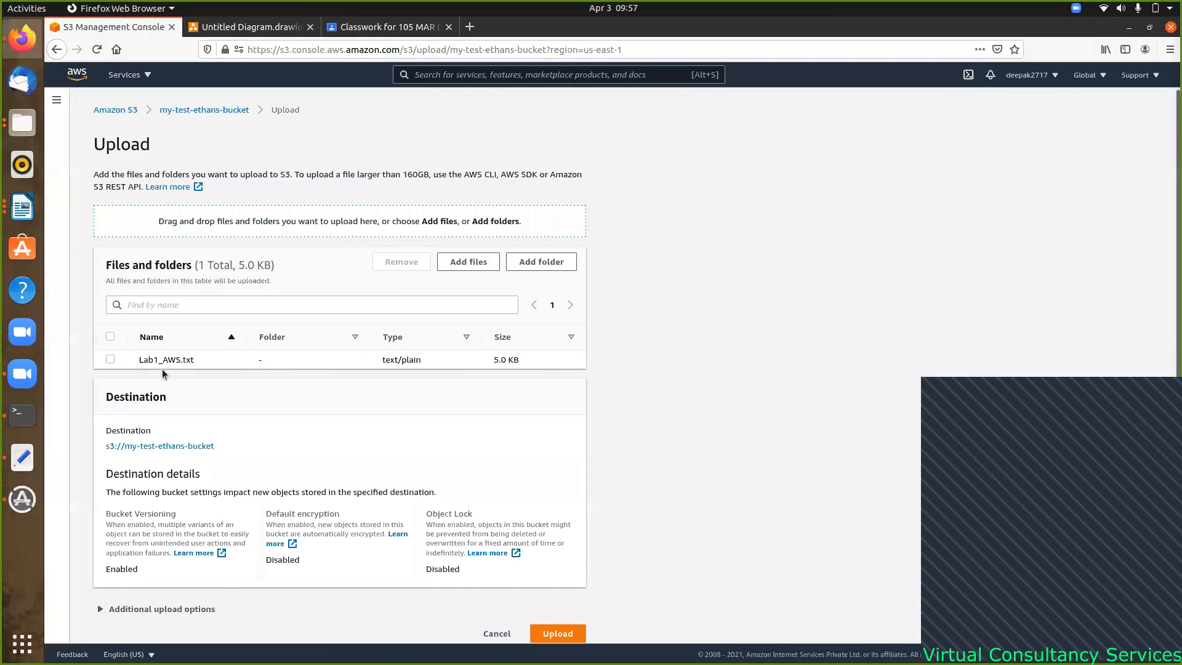
left_click(111, 359)
scroll(468, 398, "down", 1)
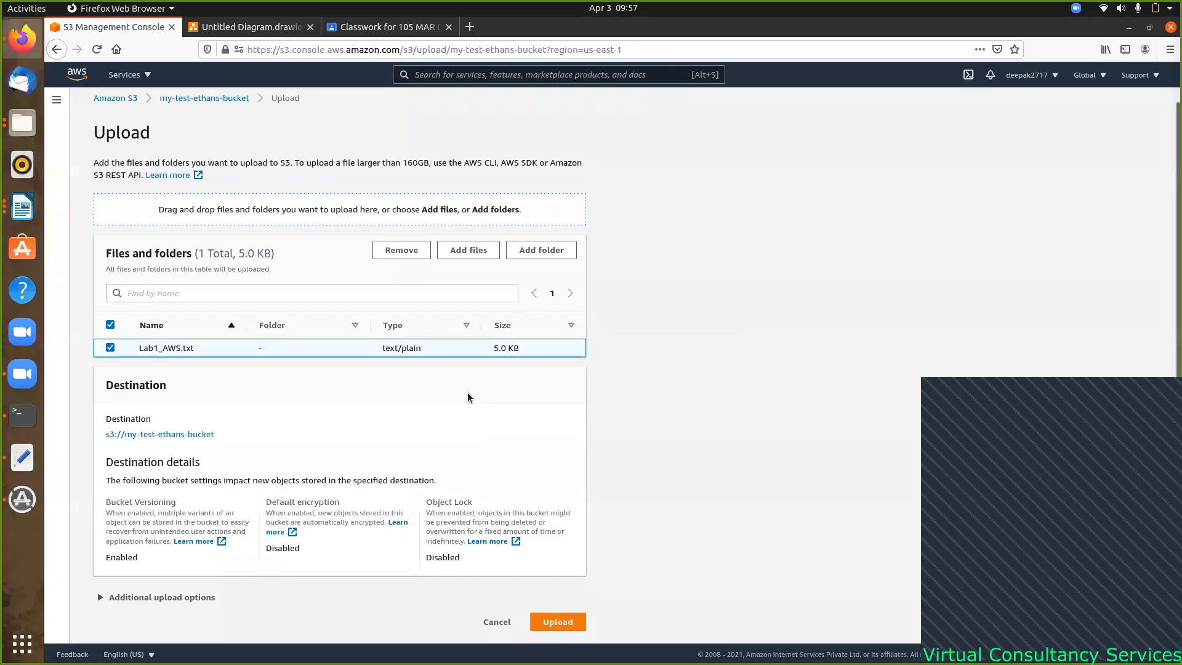
left_click(555, 622)
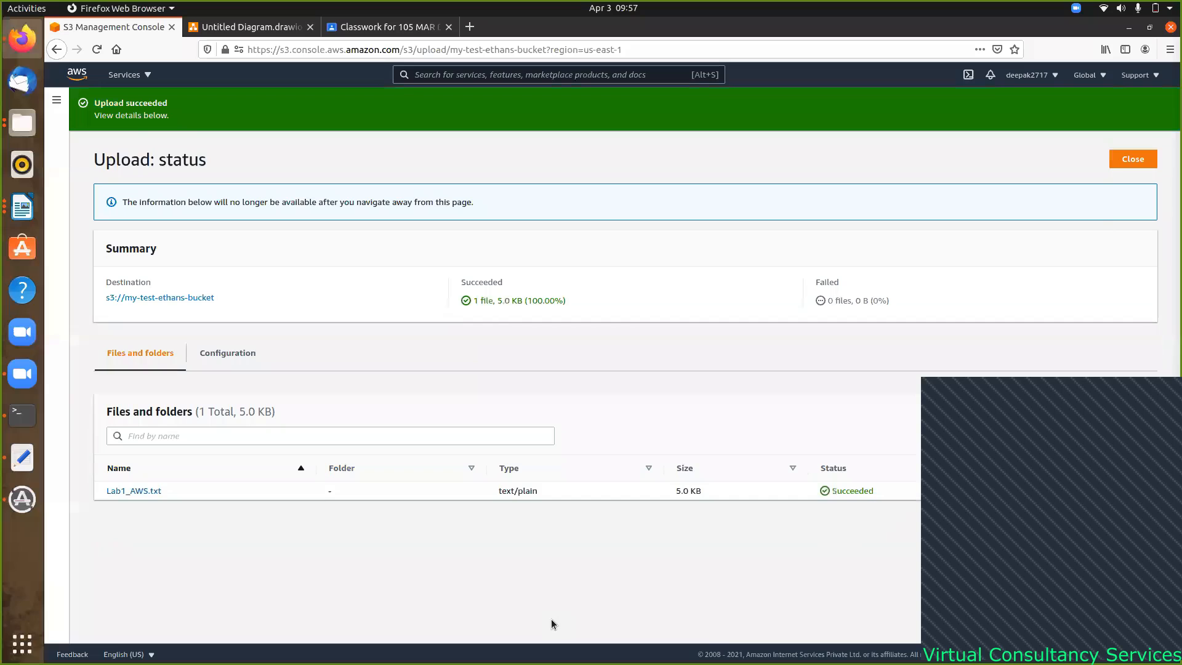
left_click(1147, 158)
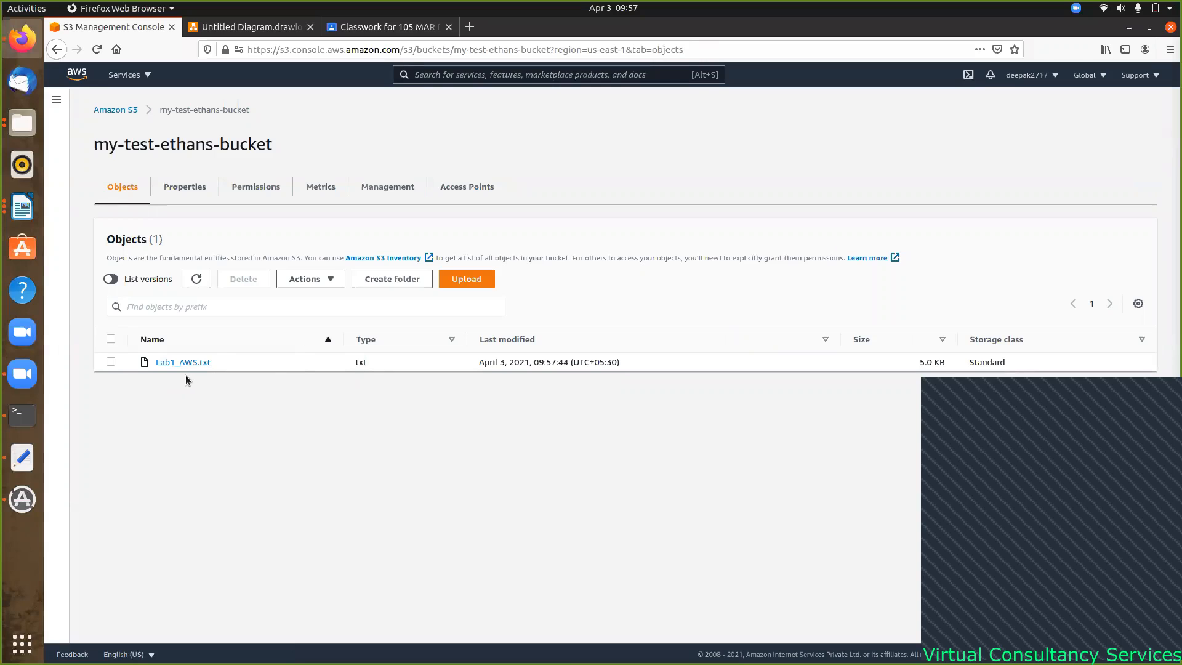
- Show object versions so both Lab1_AWS.txt uploads (09:57:44 and 09:55:54) are listed
left_click(111, 280)
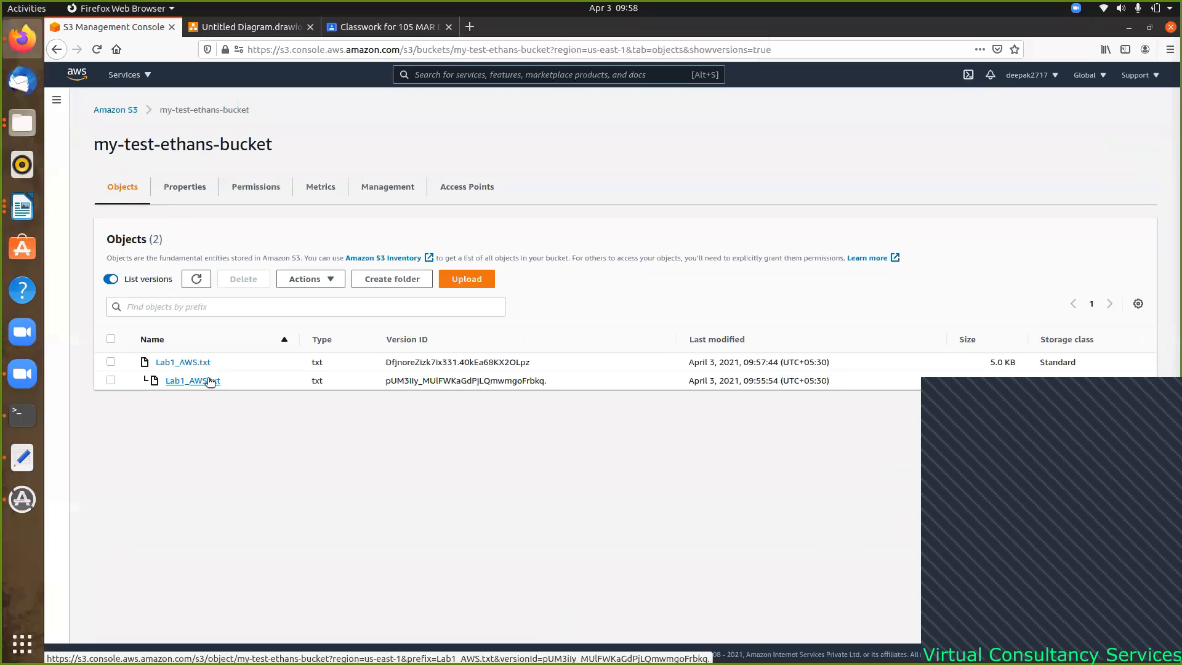
- View the bucket's Properties, with Versioning Enabled, and open the Default encryption editor
left_click(195, 187)
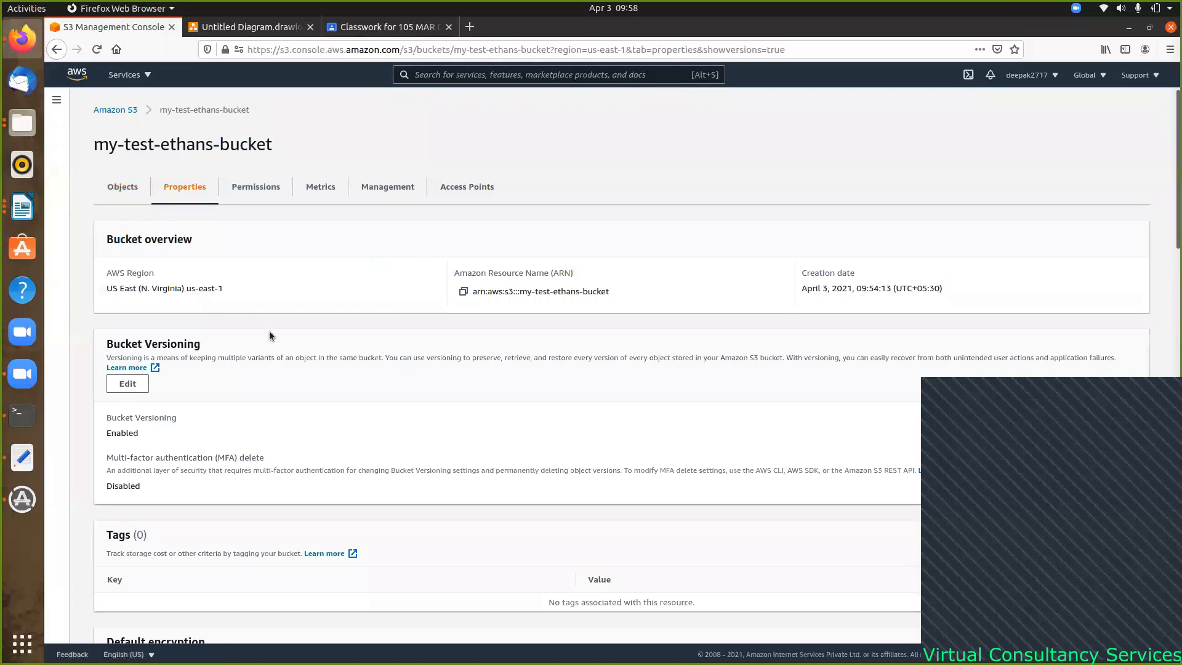
scroll(260, 397, "down", 5)
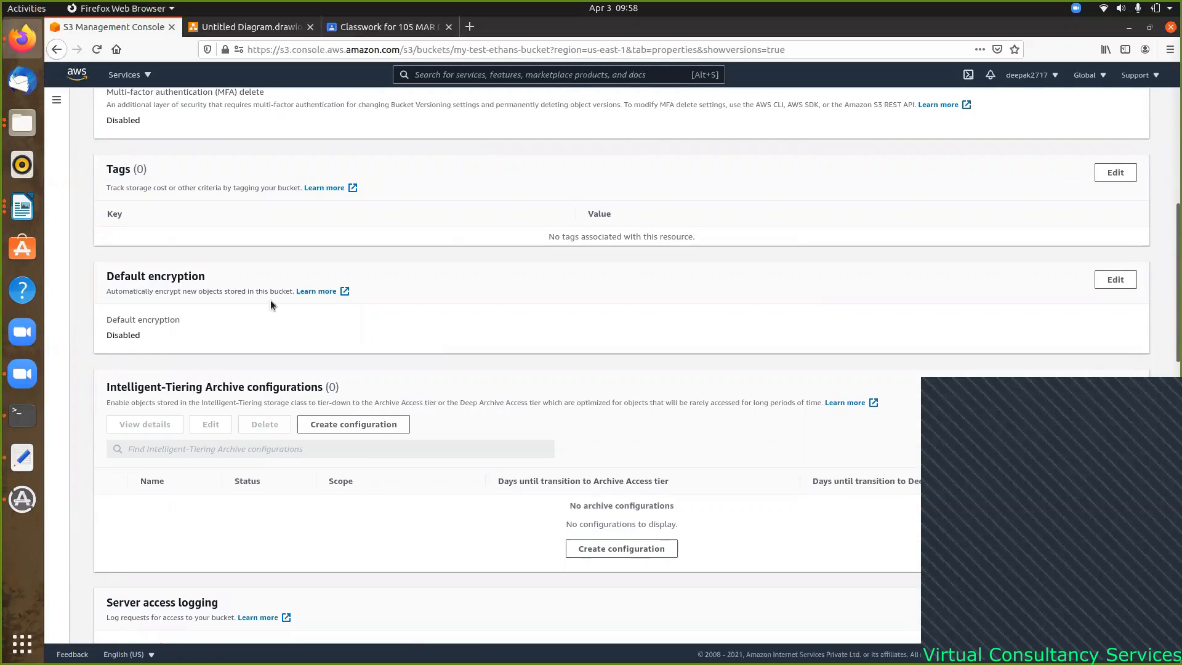
left_click(1114, 279)
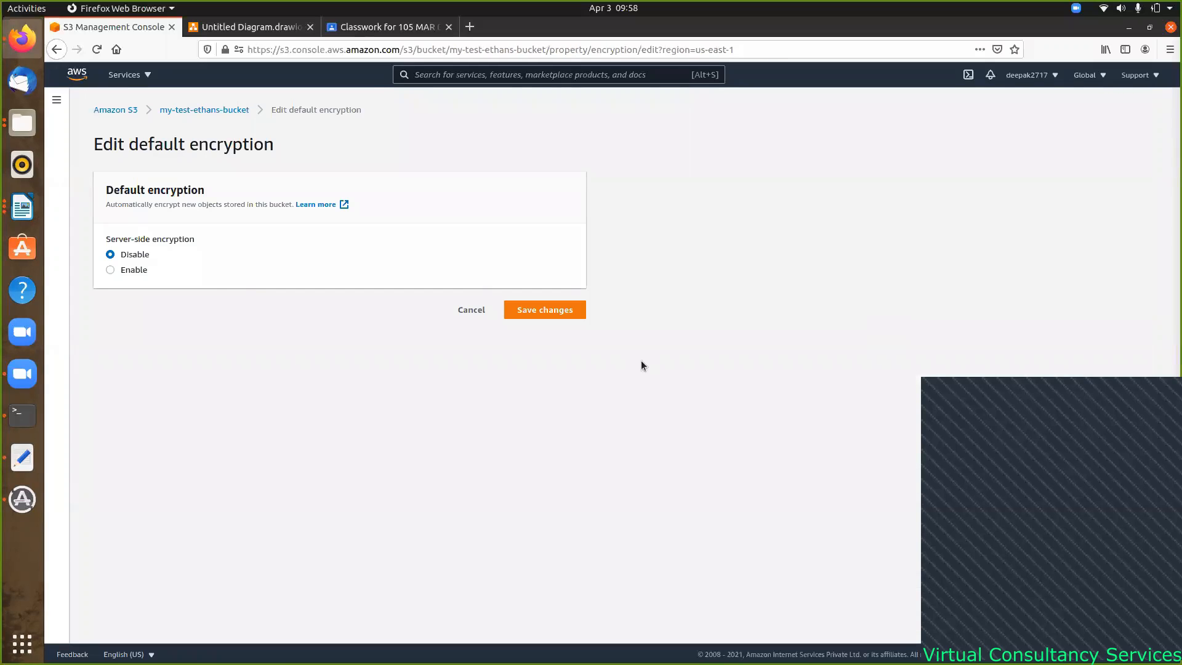
- Enable server-side encryption using SSE-KMS with the AWS managed aws/s3 key
left_click(110, 271)
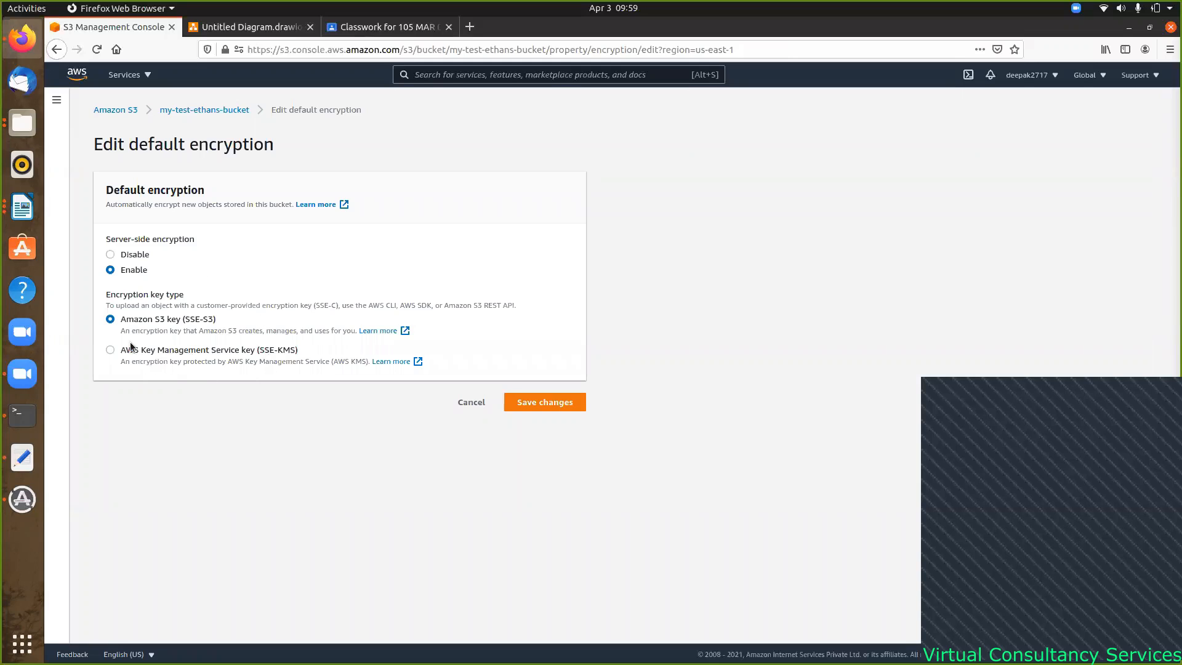
left_click(111, 350)
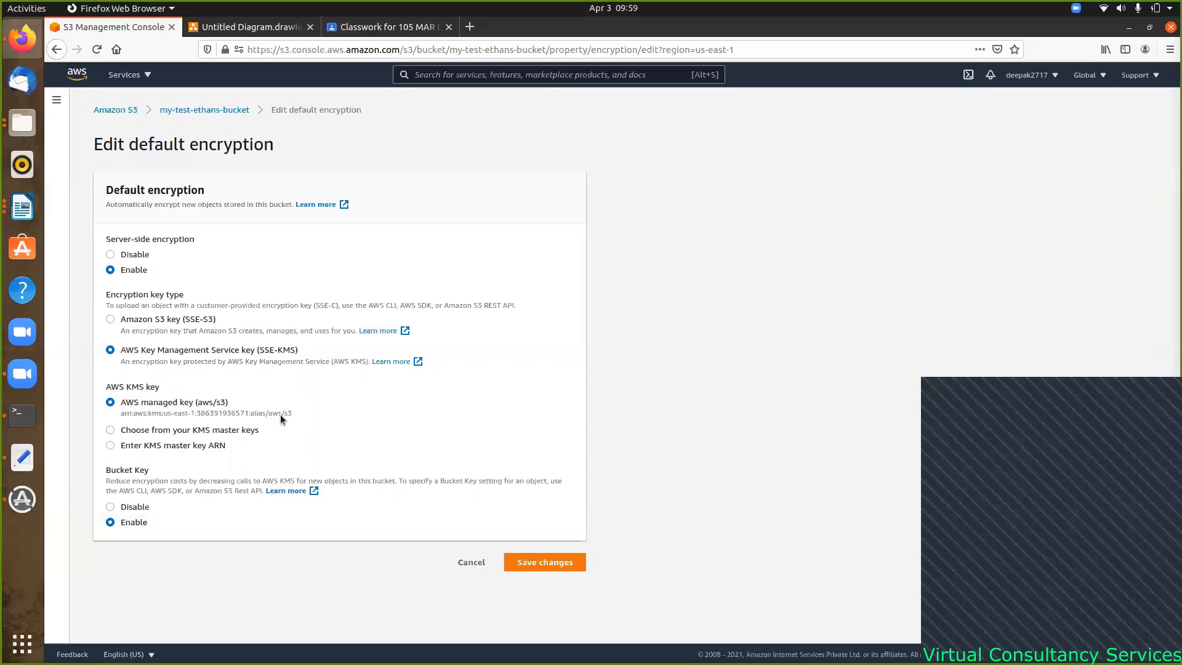
- Check the empty custom KMS master key list, then switch back to Amazon S3 key (SSE-S3)
left_click(111, 430)
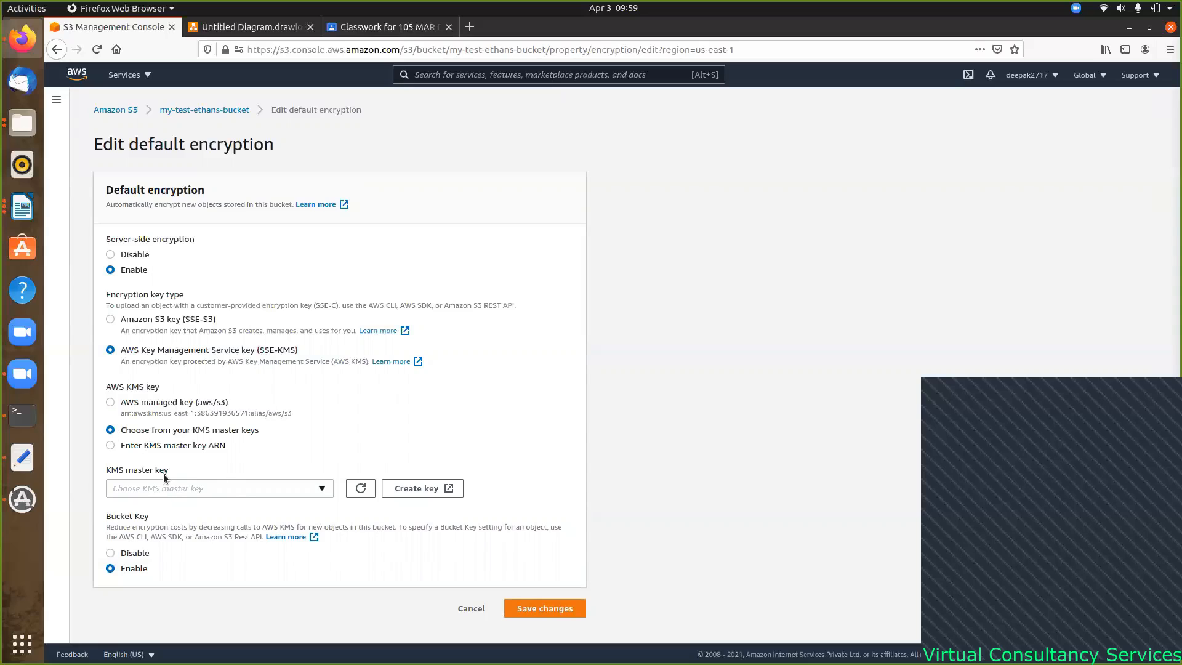
left_click(320, 489)
left_click(289, 450)
left_click(110, 319)
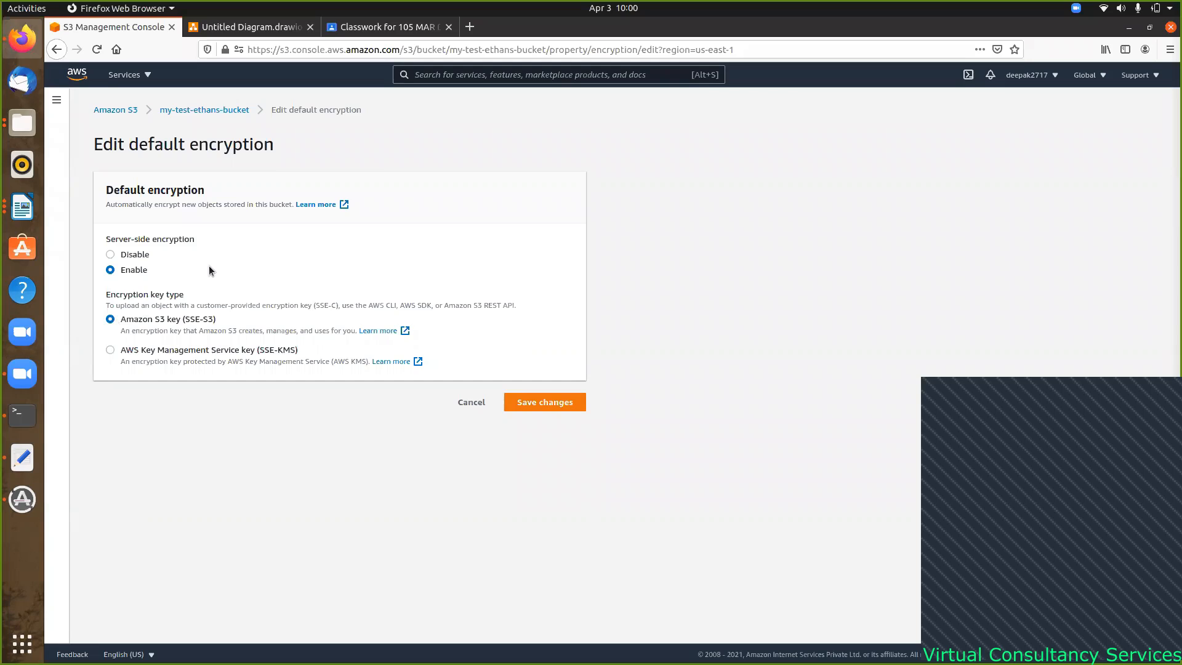
- Cancel the encryption edit and view the Permissions tab, where Block all public access is On
left_click(471, 402)
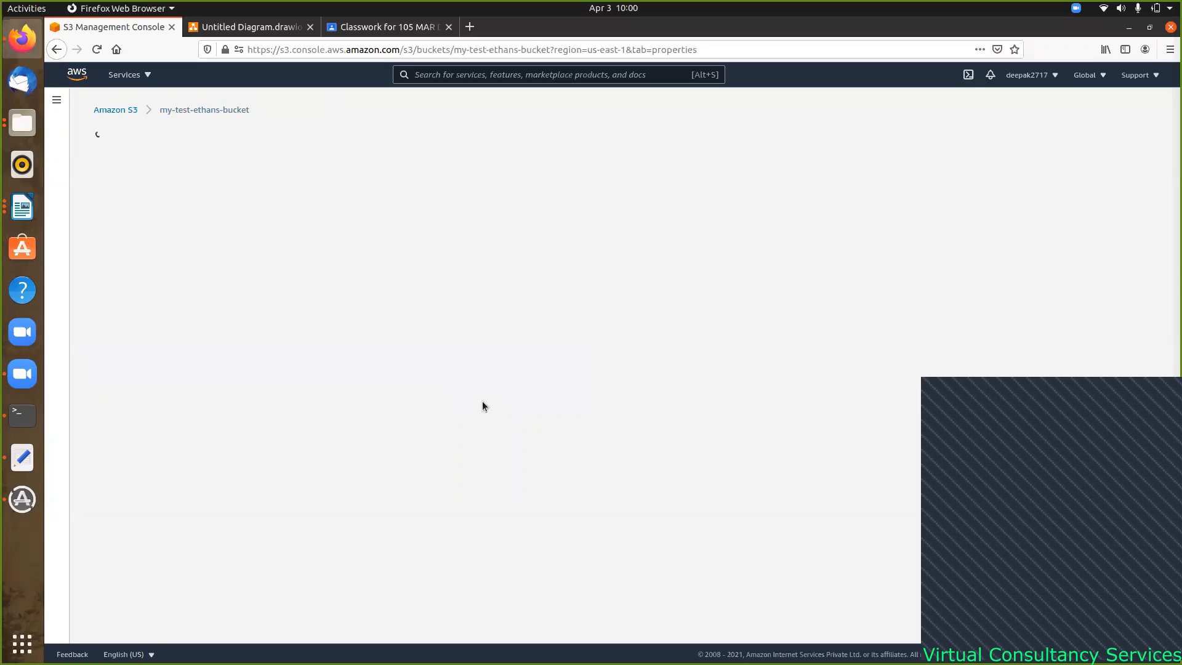
scroll(614, 354, "down", 4)
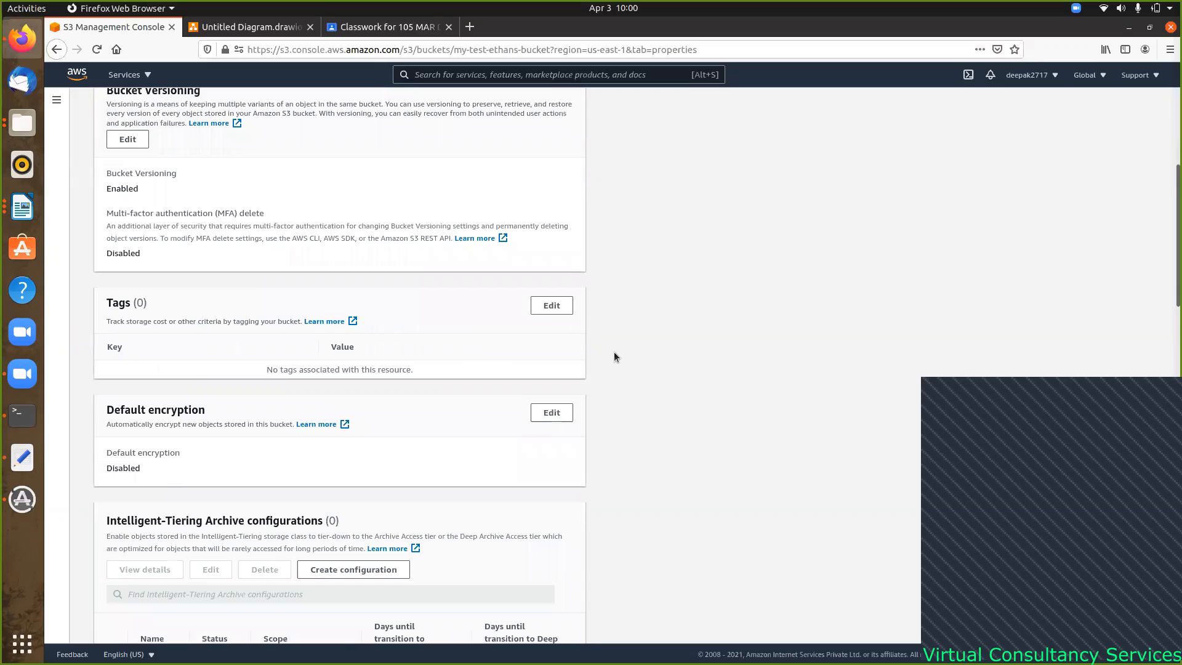
scroll(614, 355, "up", 4)
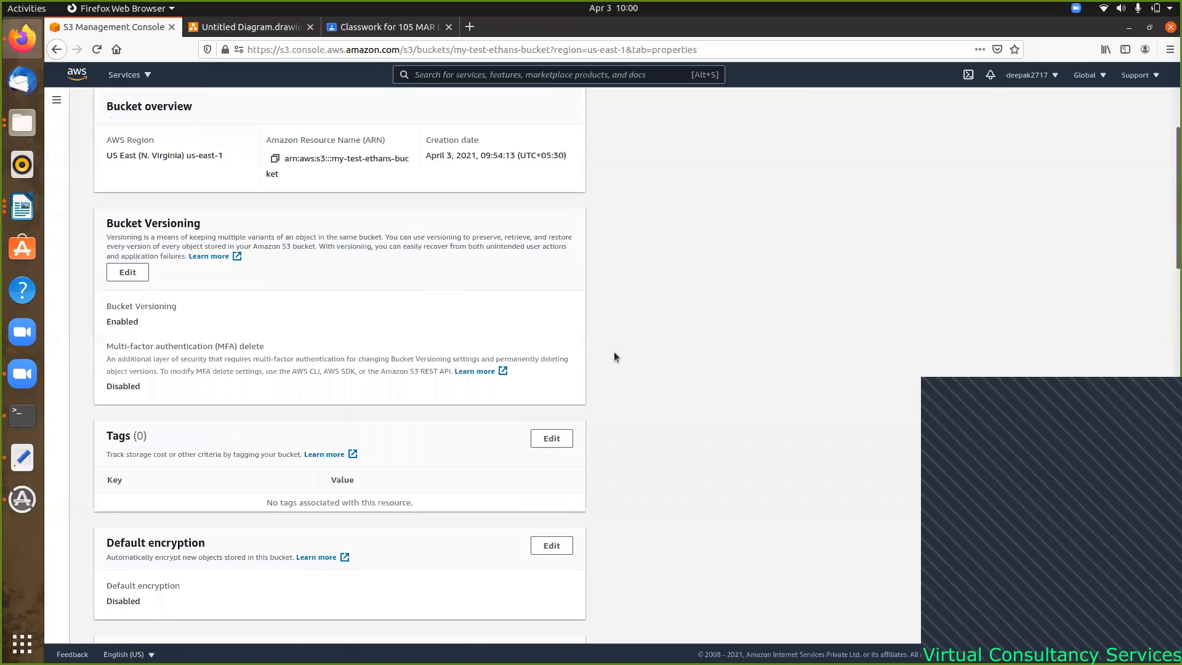
left_click(257, 188)
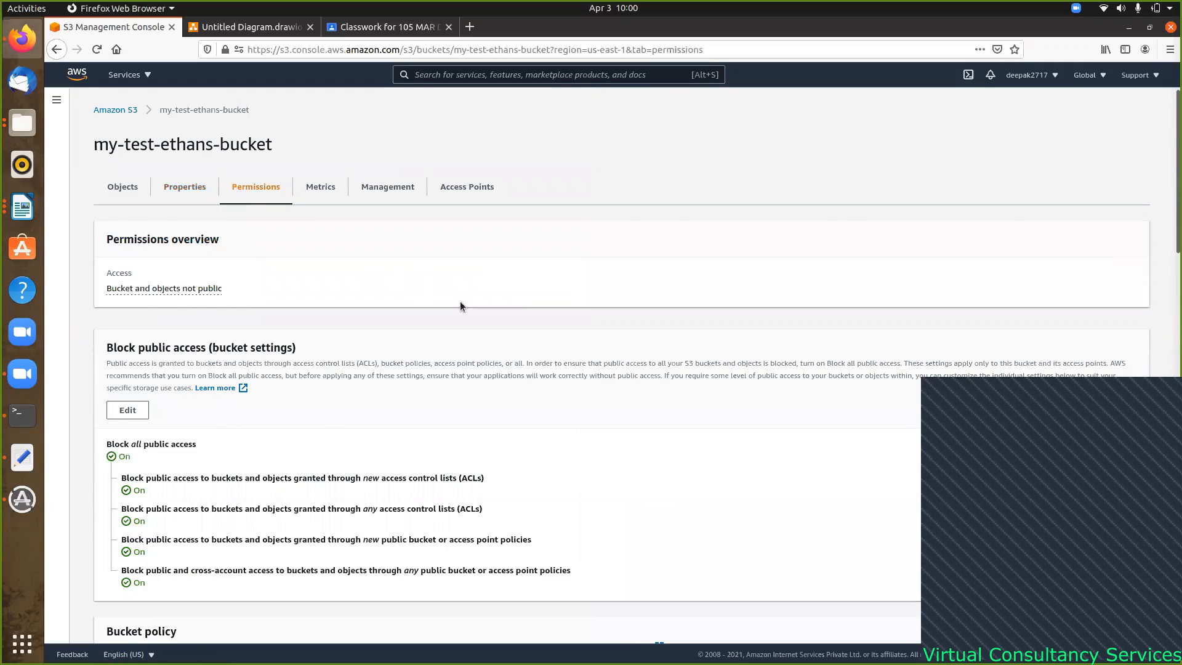
scroll(460, 301, "down", 3)
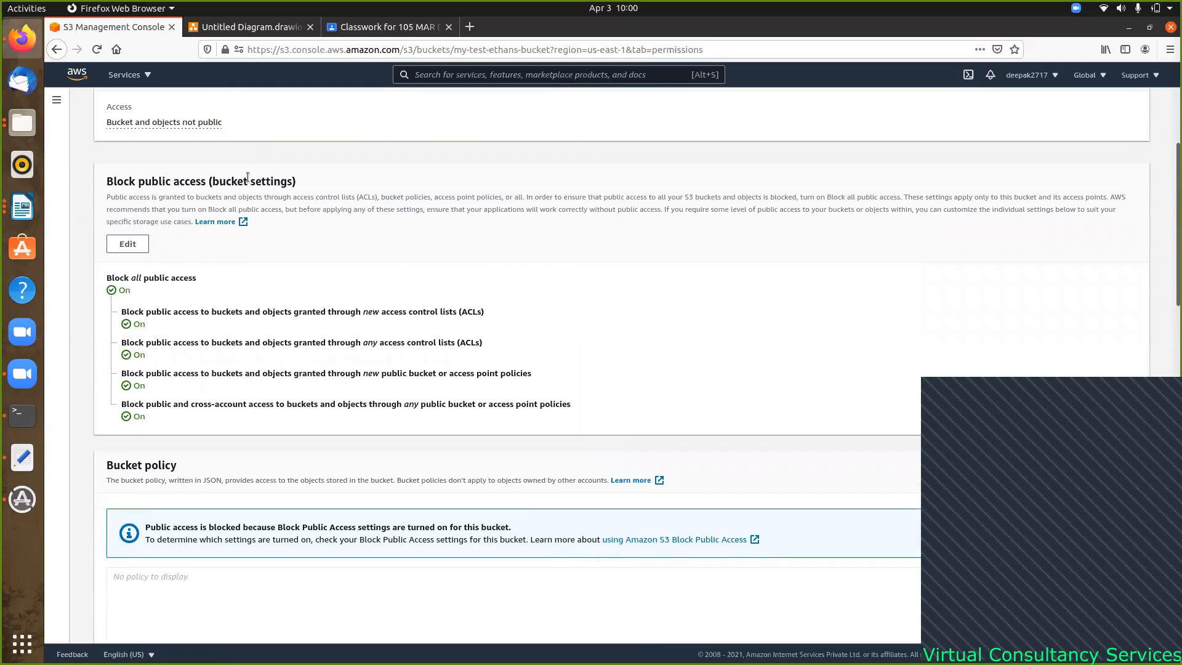
- Untick Block all public access for my-test-ethans-bucket and save the change
left_click(128, 245)
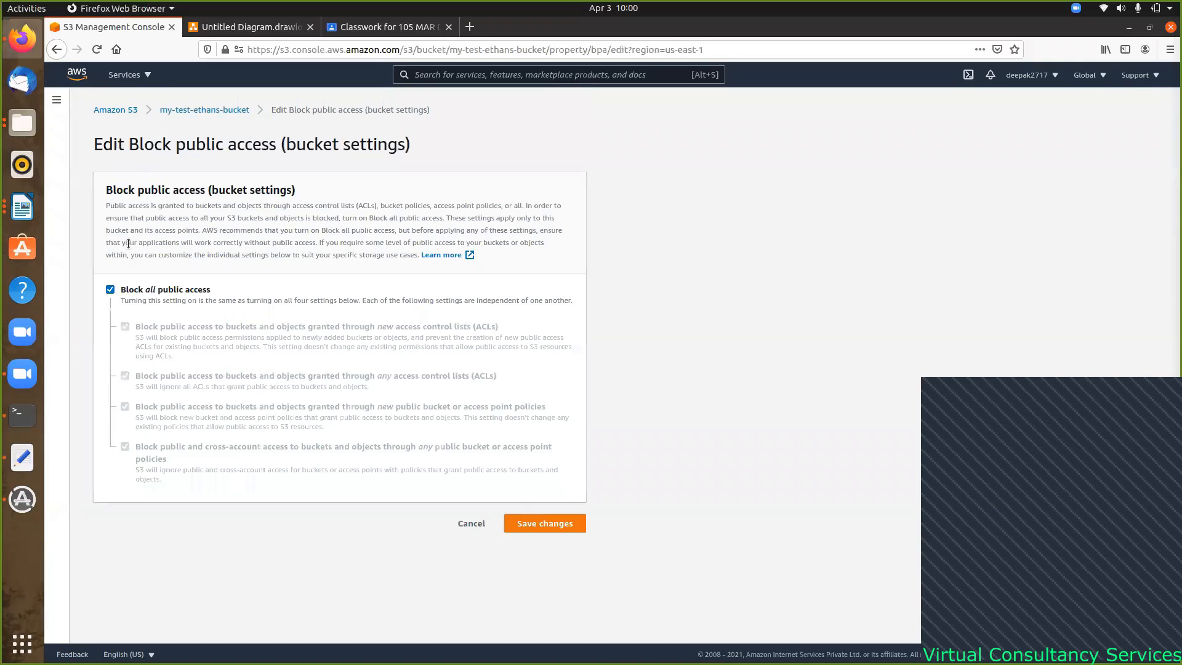
left_click(109, 289)
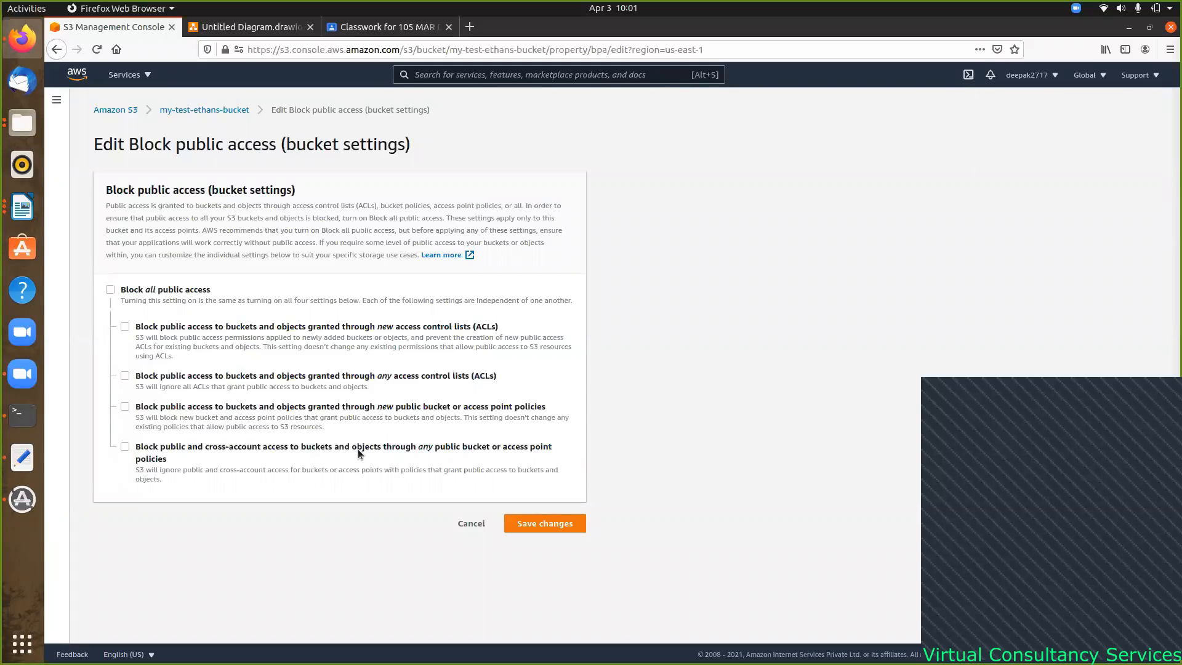
left_click(560, 527)
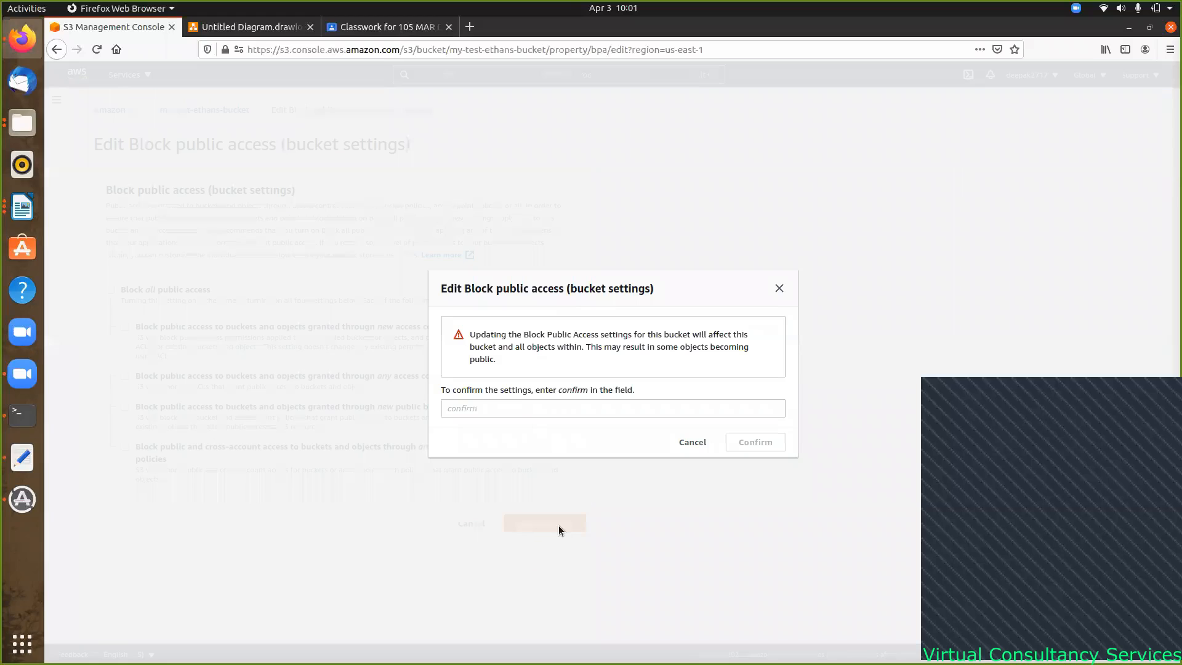
- Enter 'confirm' to turn public access blocking Off, then return to the Buckets list
left_click(518, 406)
type("confirm")
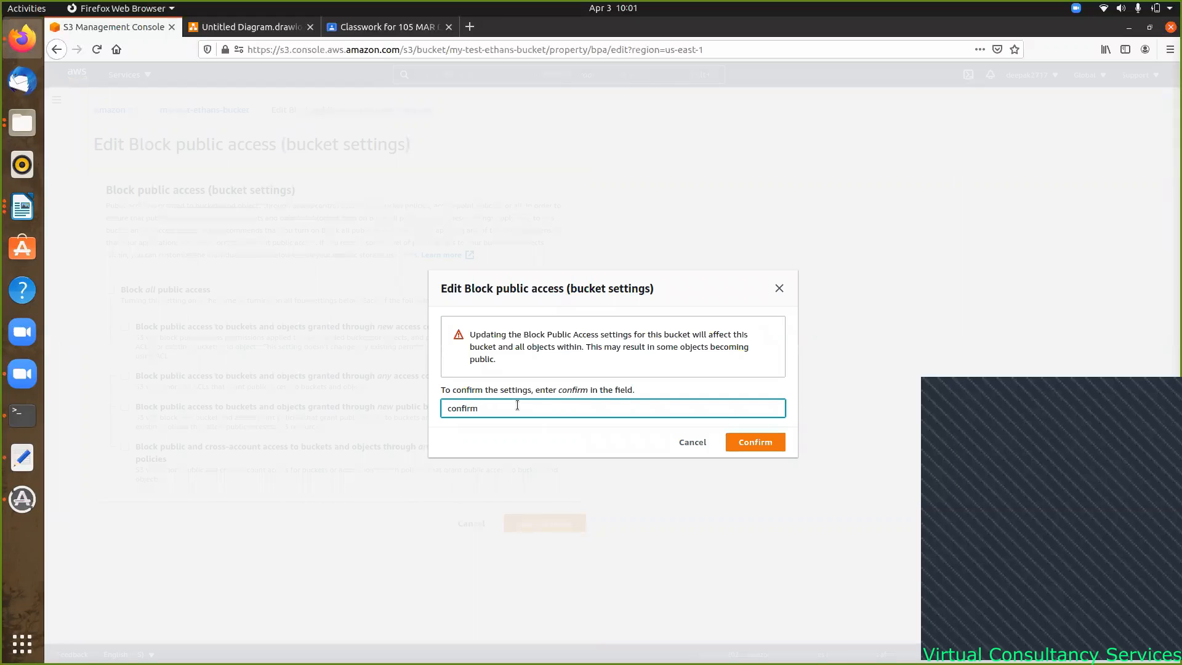
left_click(762, 445)
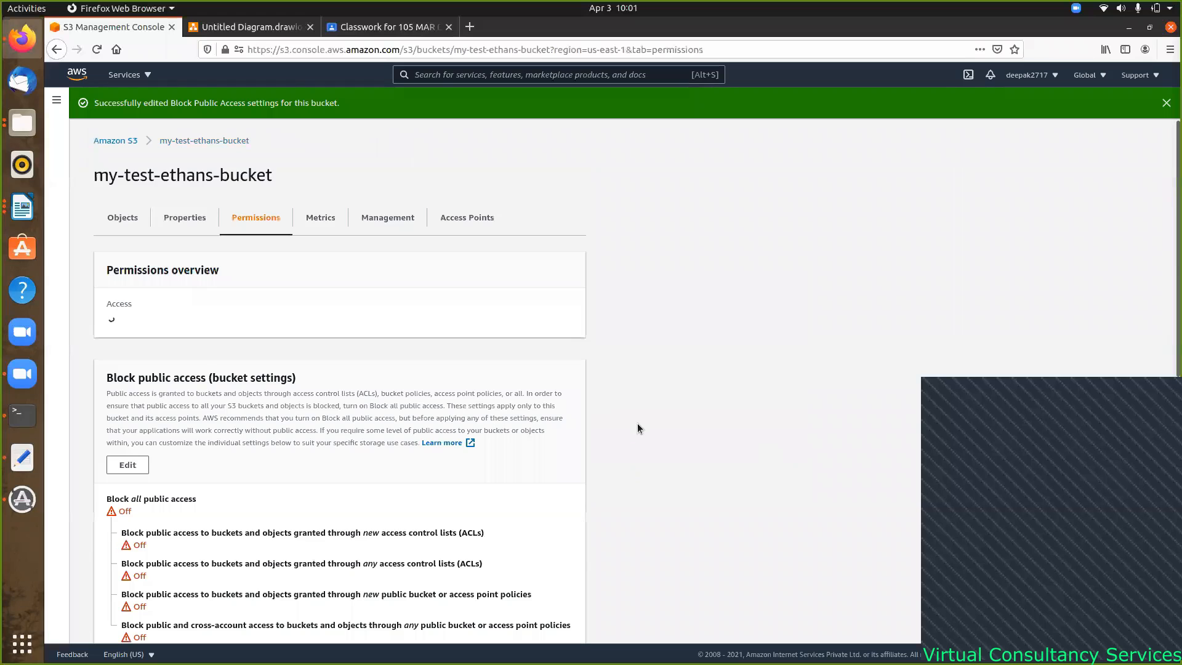
scroll(328, 455, "down", 5)
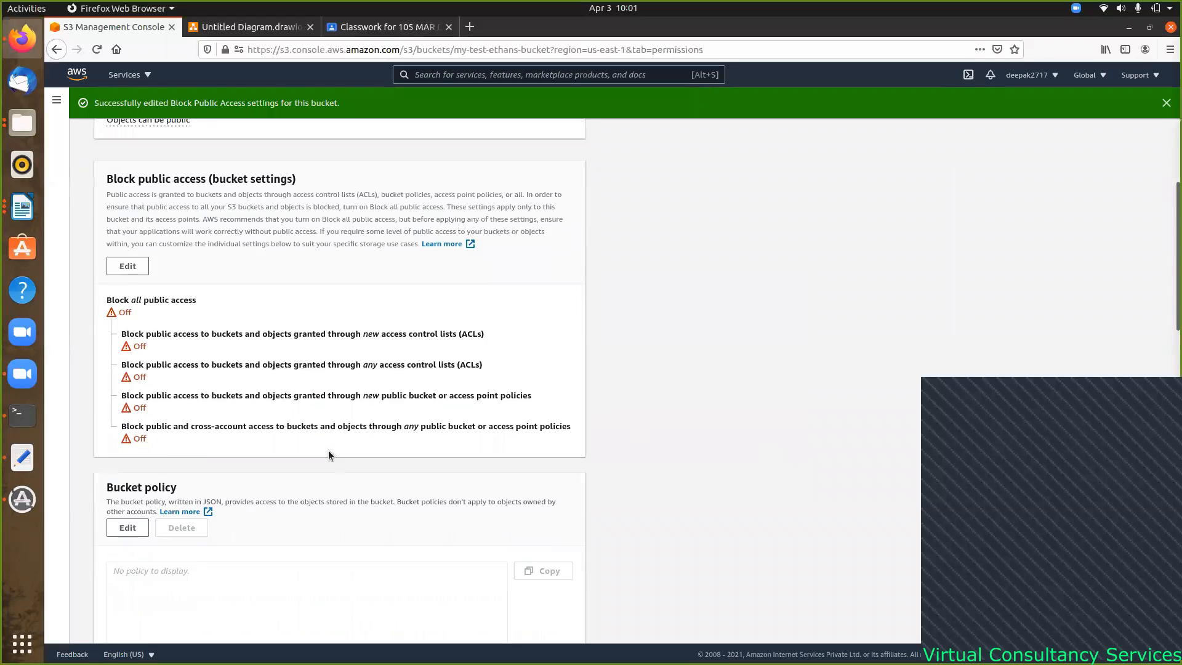
scroll(327, 450, "up", 5)
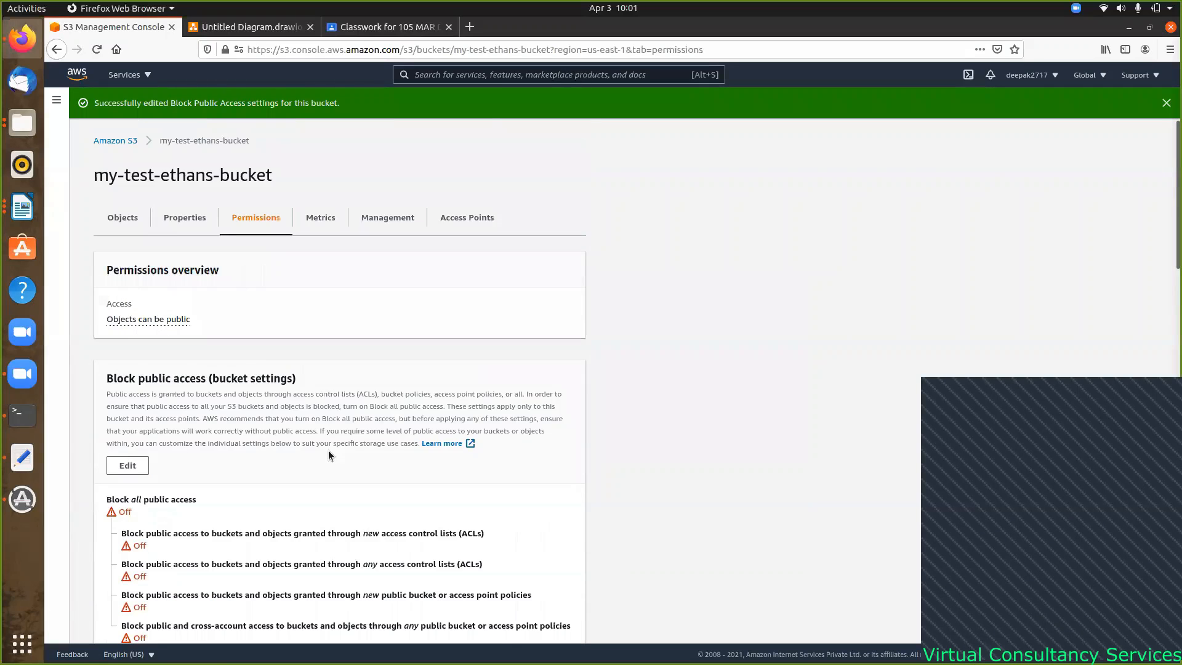
left_click(128, 141)
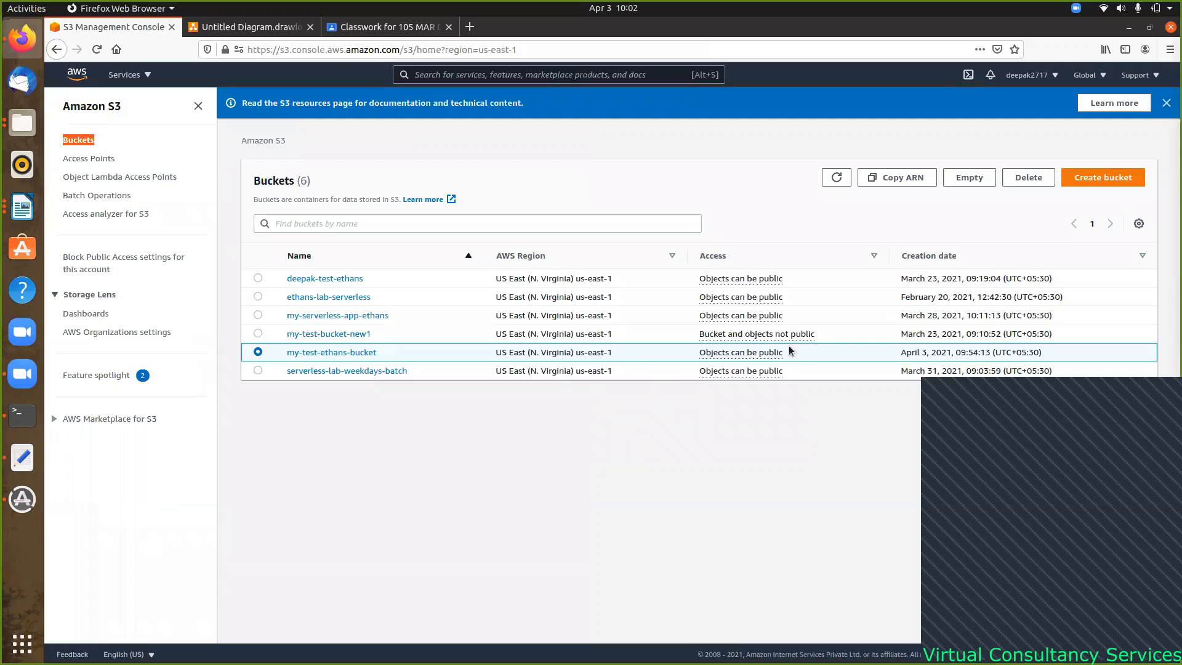
- Open my-test-ethans-bucket's Management tab, which has no lifecycle or replication rules yet
left_click(351, 352)
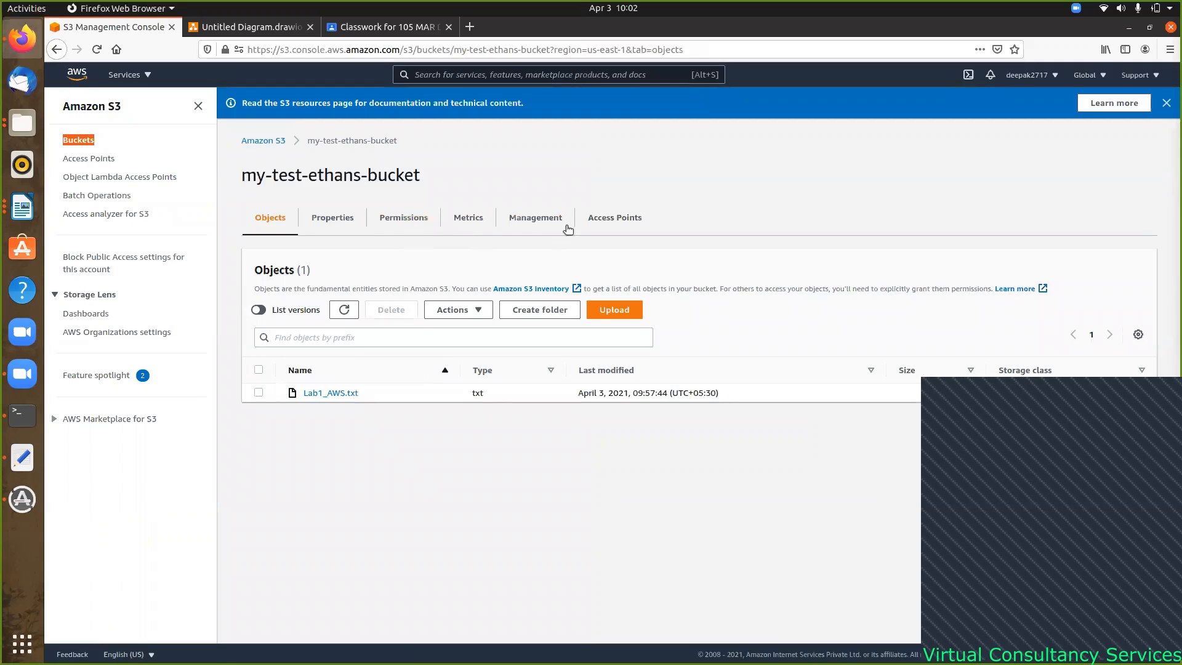
left_click(545, 218)
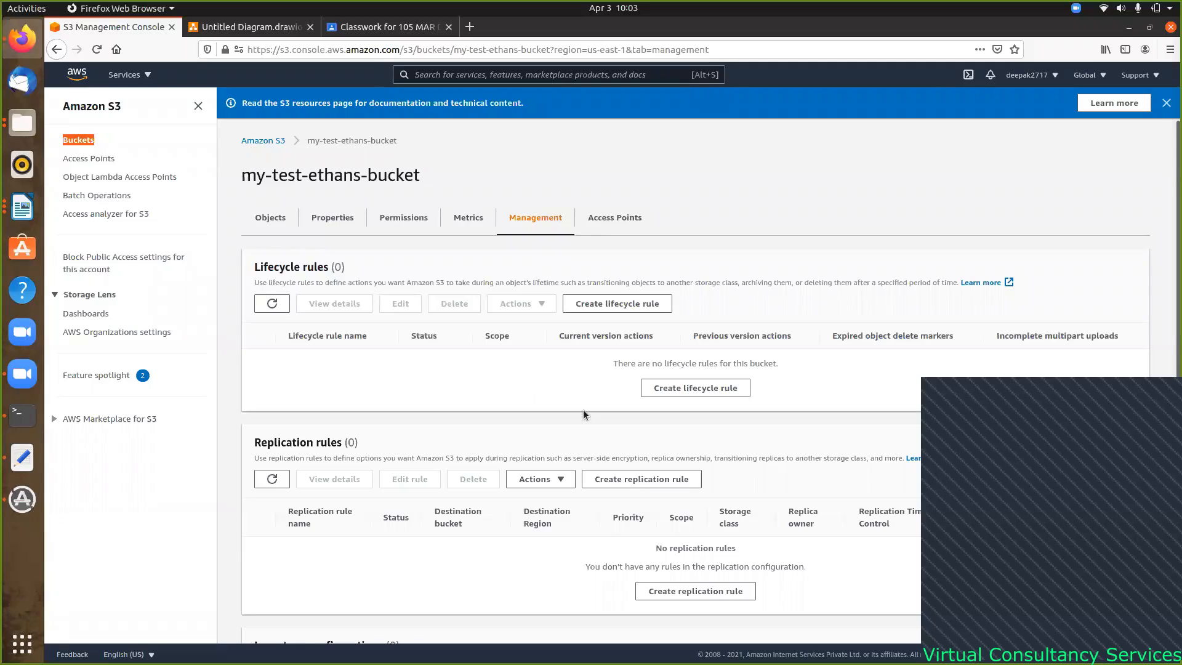
- Begin a new lifecycle rule for my-test-ethans-bucket and scroll down to its rule actions
left_click(685, 389)
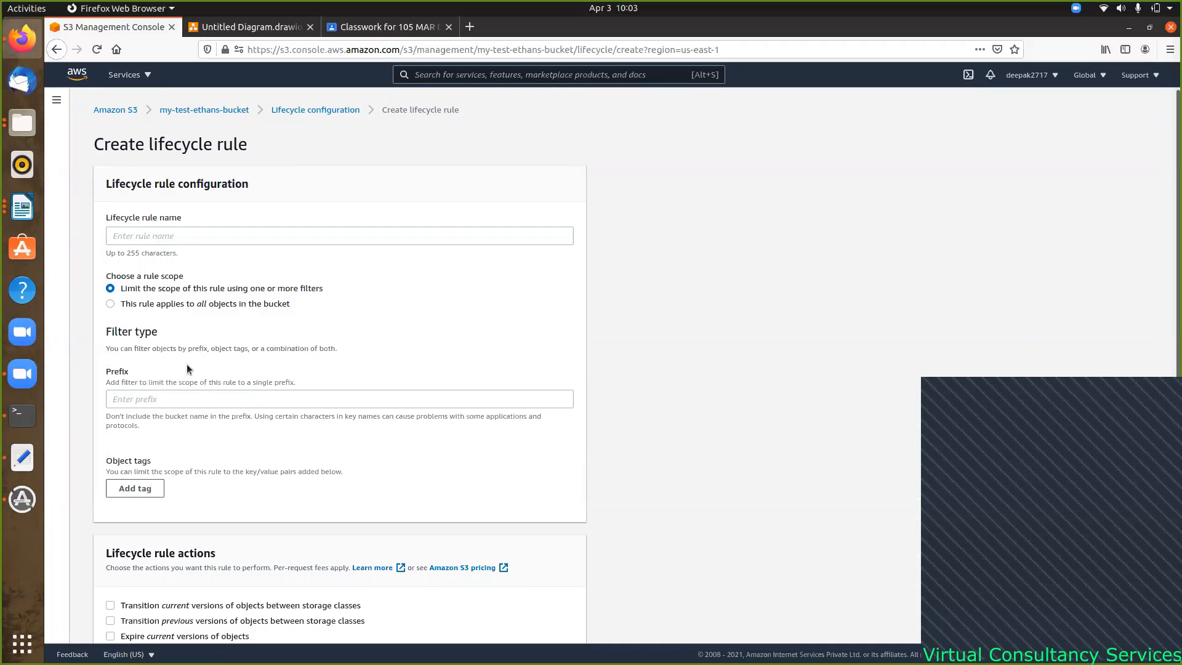
scroll(253, 376, "down", 4)
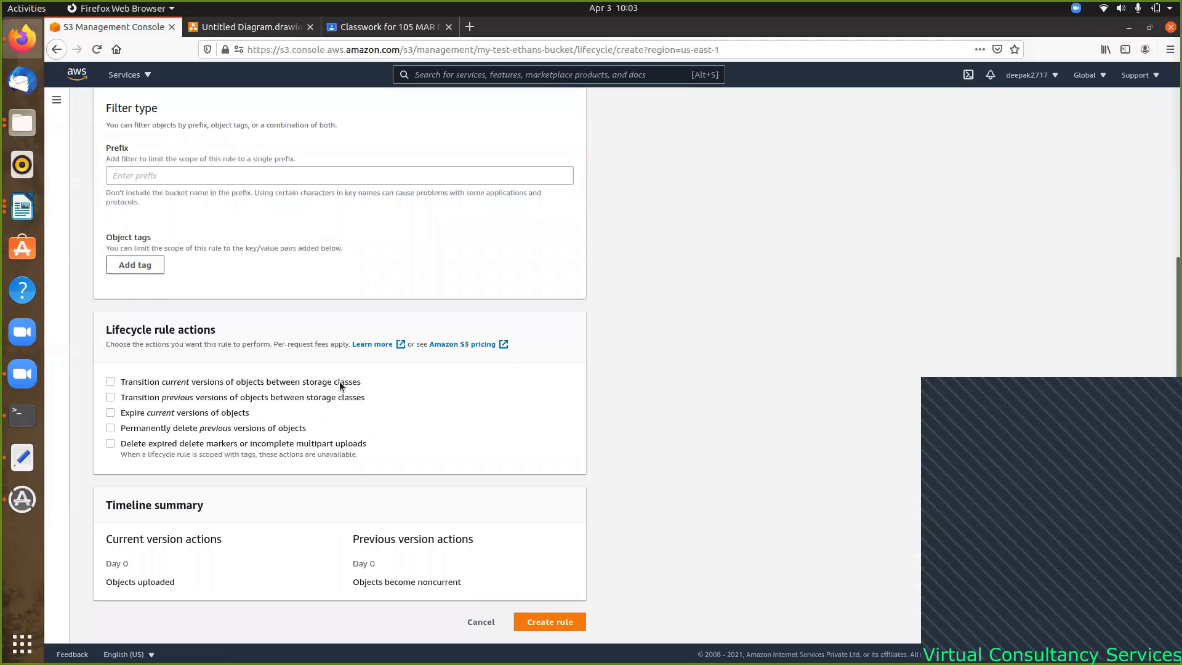
- Enable current-version transitions and add a second transition to Glacier with its days value
left_click(110, 382)
scroll(278, 445, "down", 4)
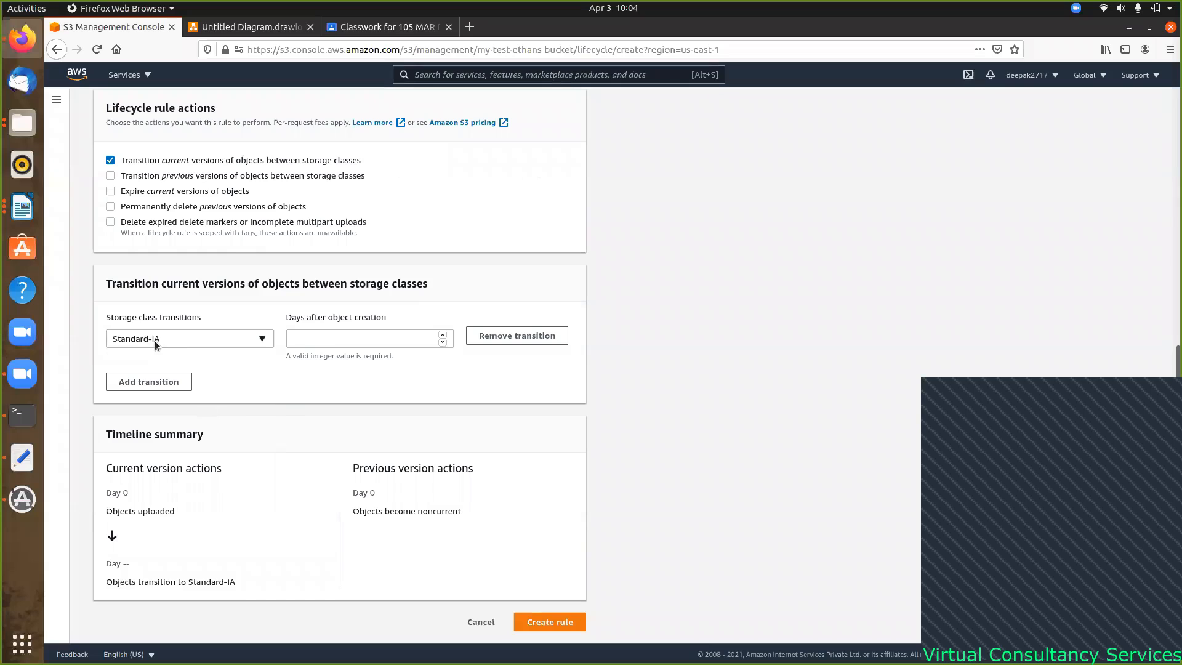
left_click(408, 339)
left_click(156, 383)
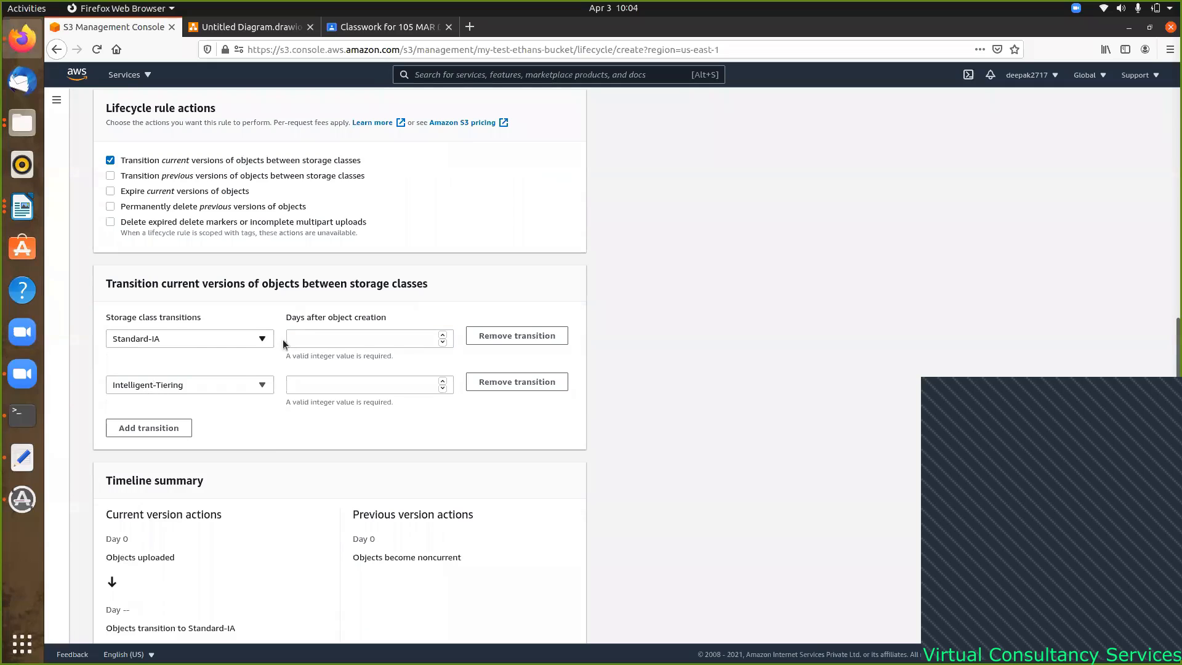
left_click(265, 386)
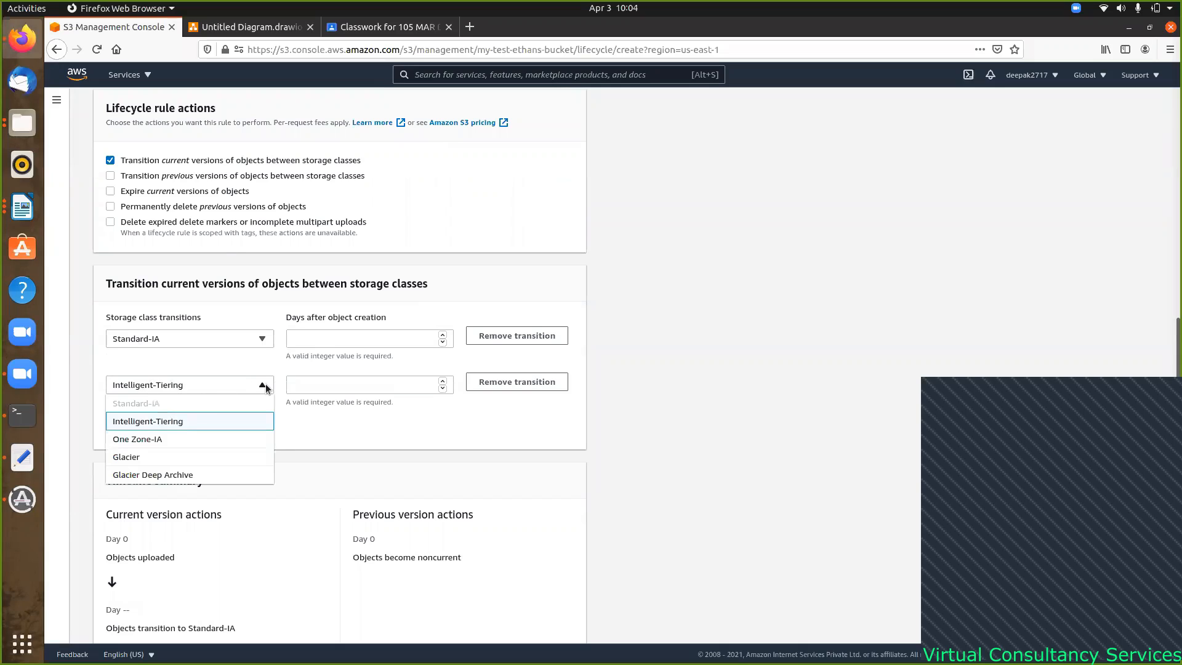
left_click(142, 459)
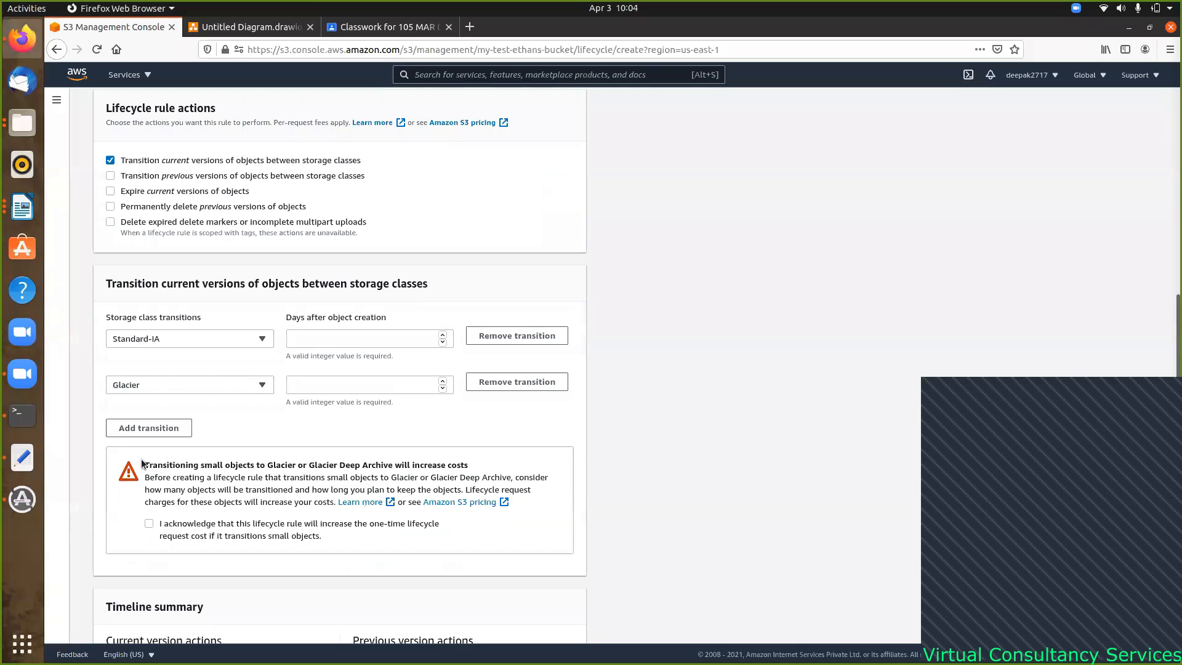
left_click(349, 384)
type("356")
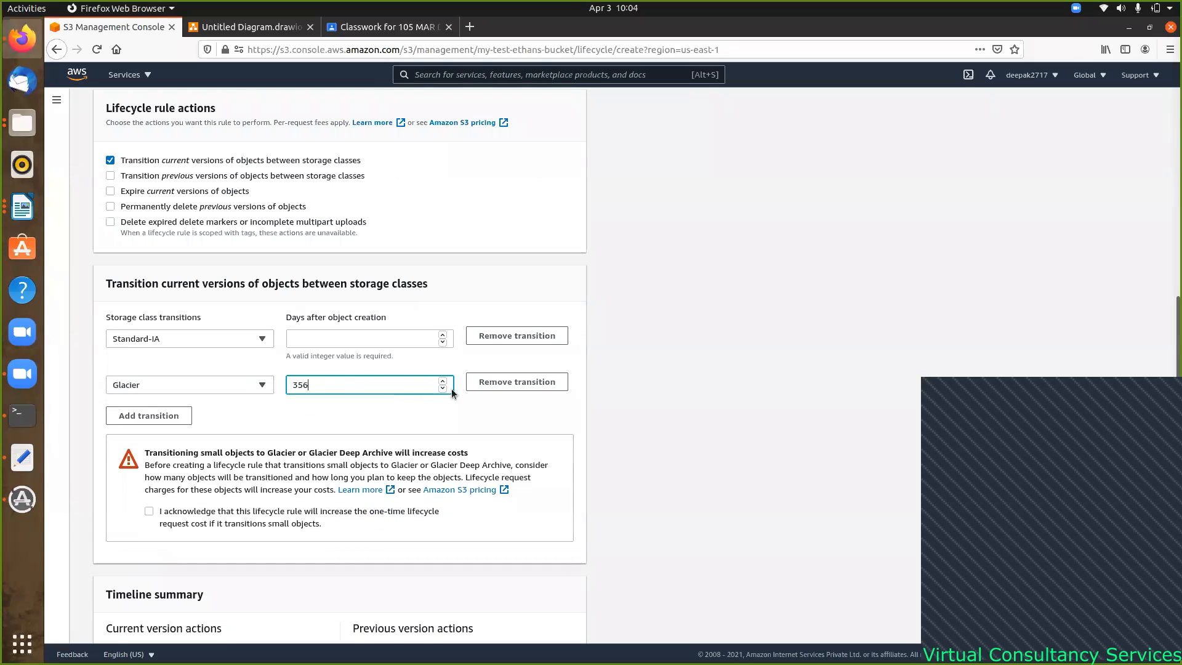
- Set the Standard-IA transition to 30 days, replacing the mistyped 15
left_click(362, 340)
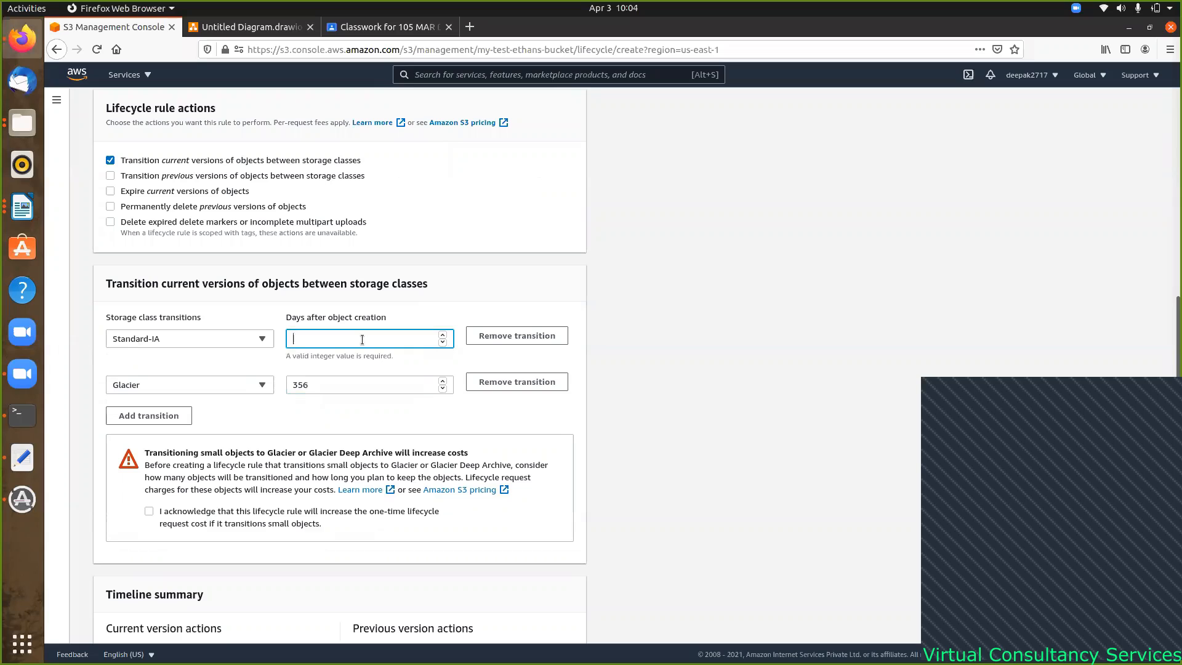
type("15")
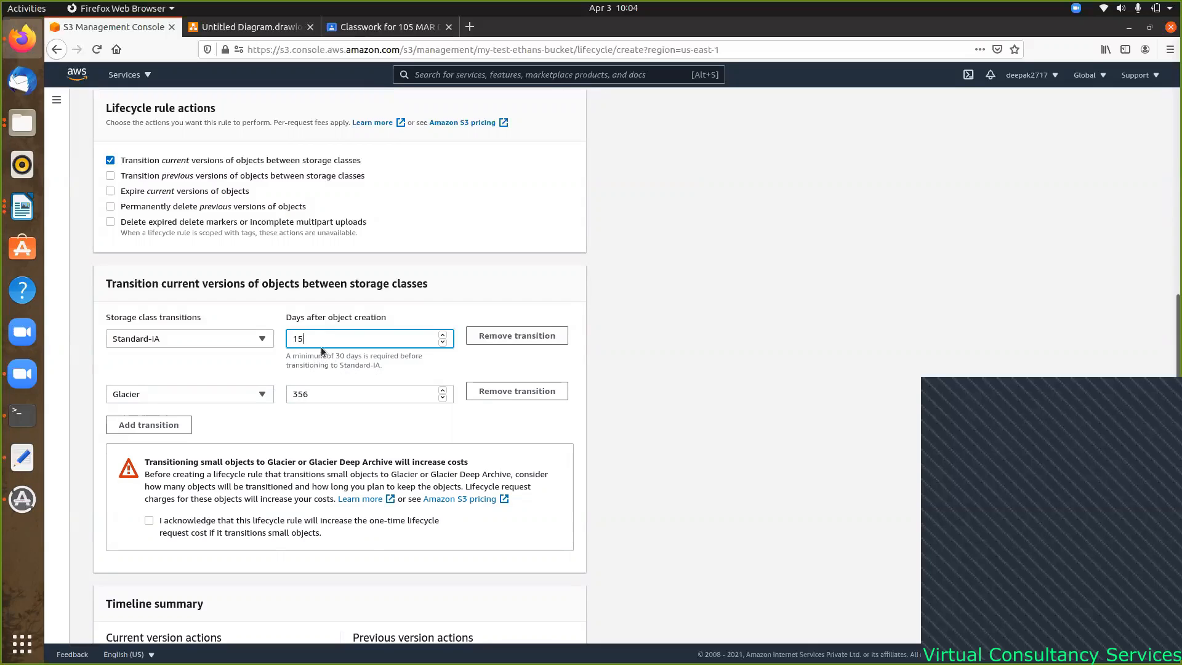
left_click_drag(313, 339, 279, 338)
type("30")
left_click(327, 409)
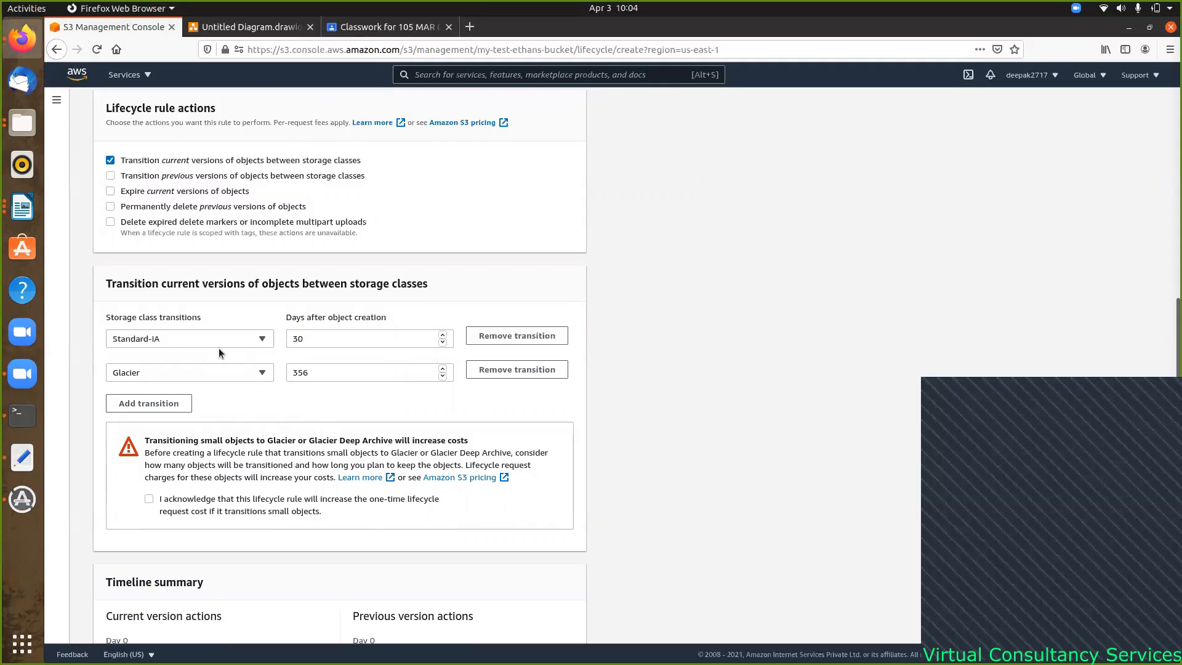
- Return to the S3 Buckets list, which shows six buckets including my-test-ethans-bucket
scroll(393, 326, "up", 3)
scroll(394, 330, "up", 6)
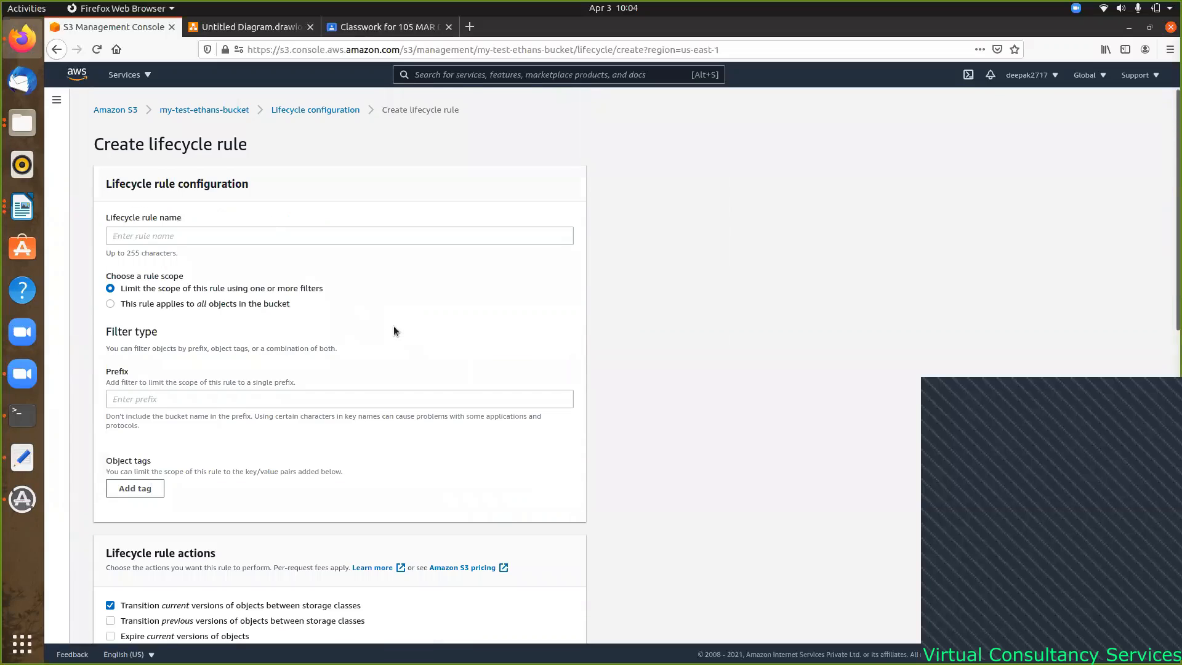
left_click(115, 110)
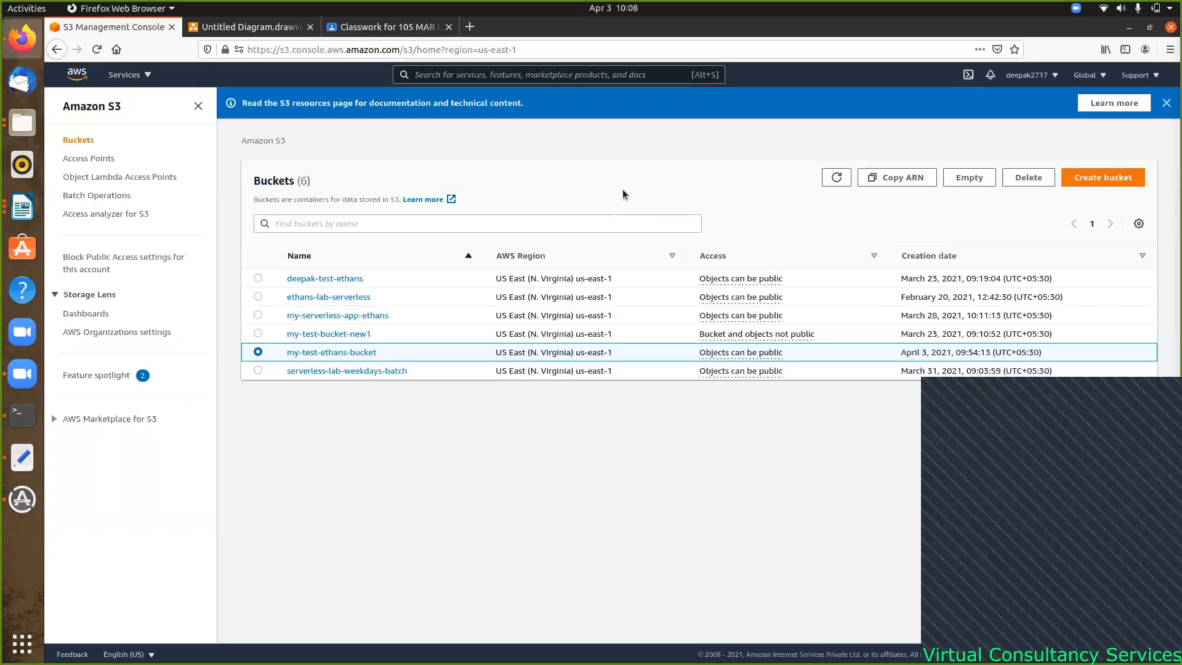
- Switch to the diagrams.net tab, glance at Page-2's git diagram, then return to Page-1
left_click(249, 31)
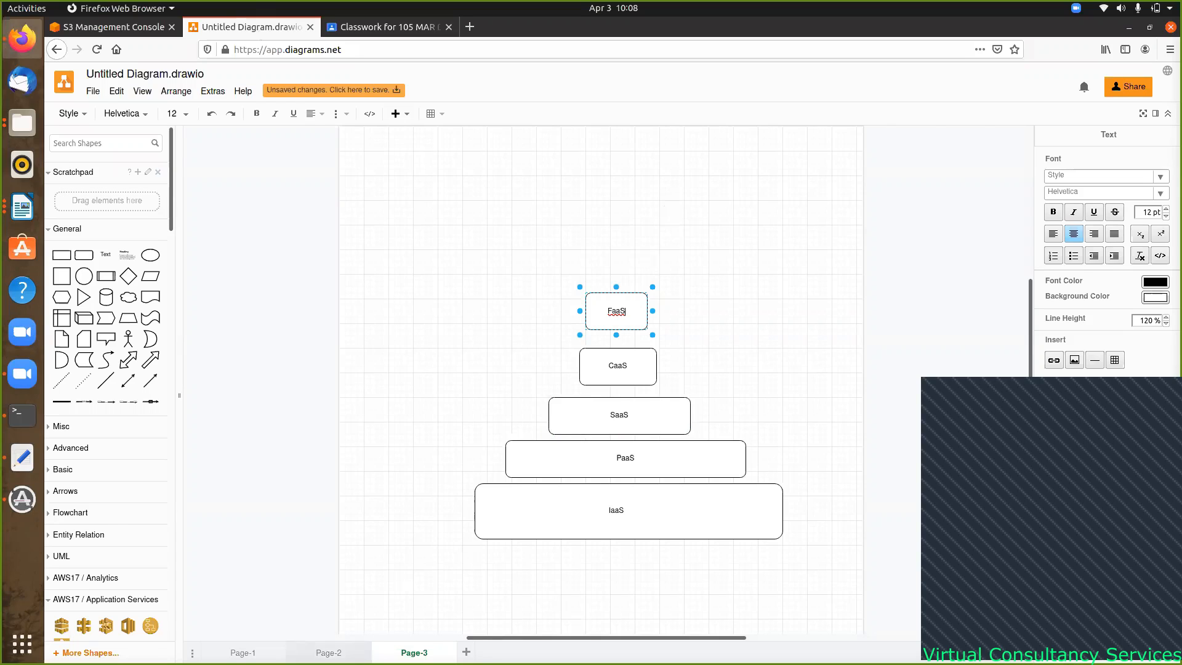
left_click(328, 653)
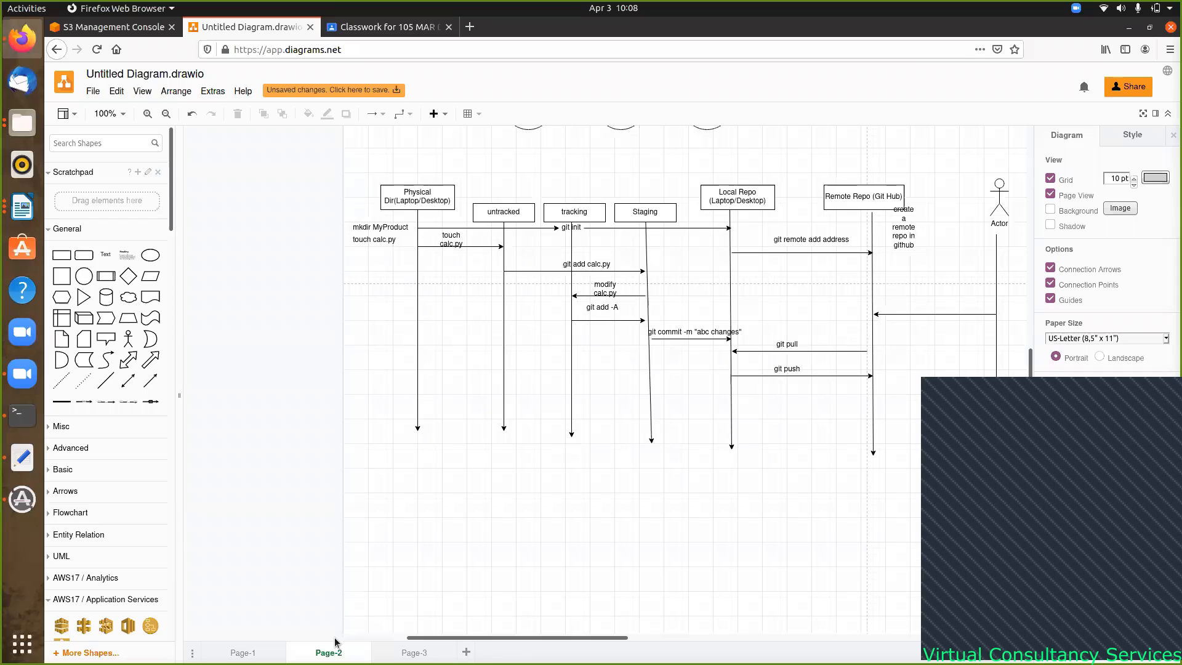
left_click(243, 653)
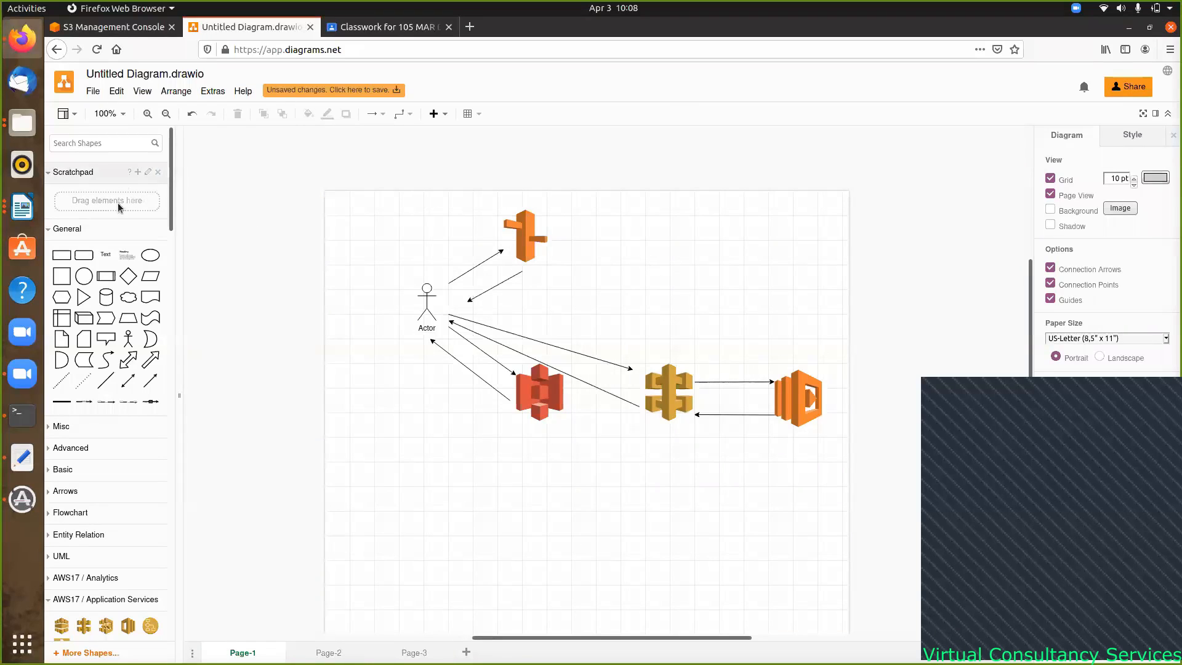
- Add a 'Route 53' text label beside the top orange icon
left_click(105, 254)
left_click_drag(606, 384, 564, 226)
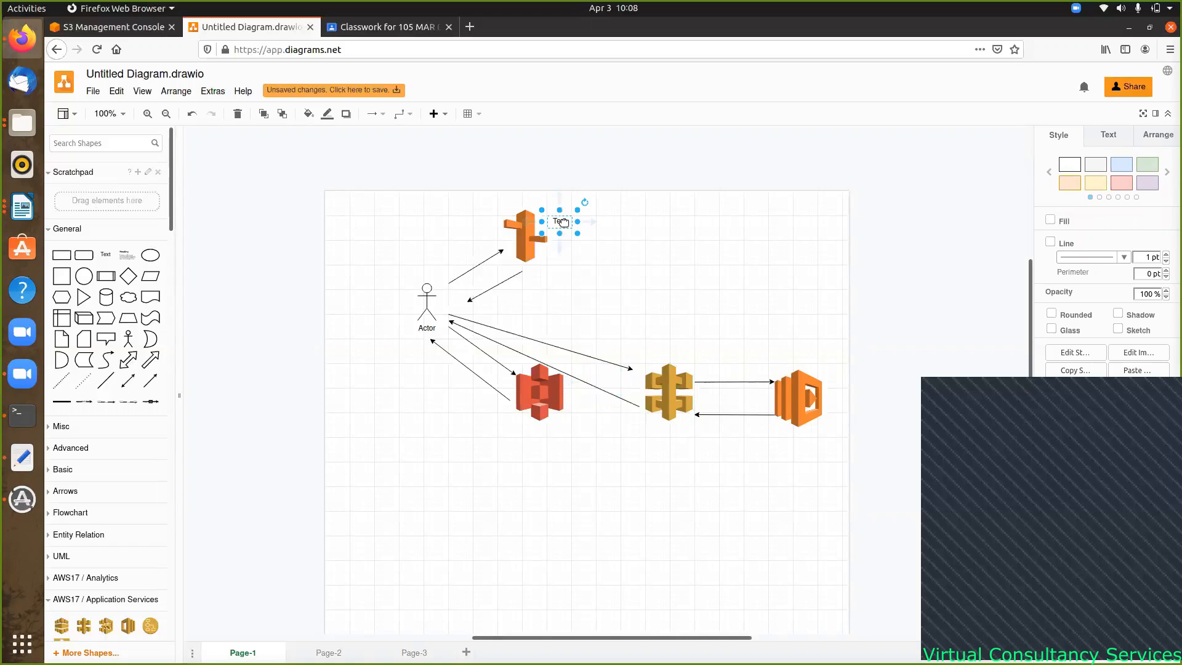
double_click(564, 226)
type("R")
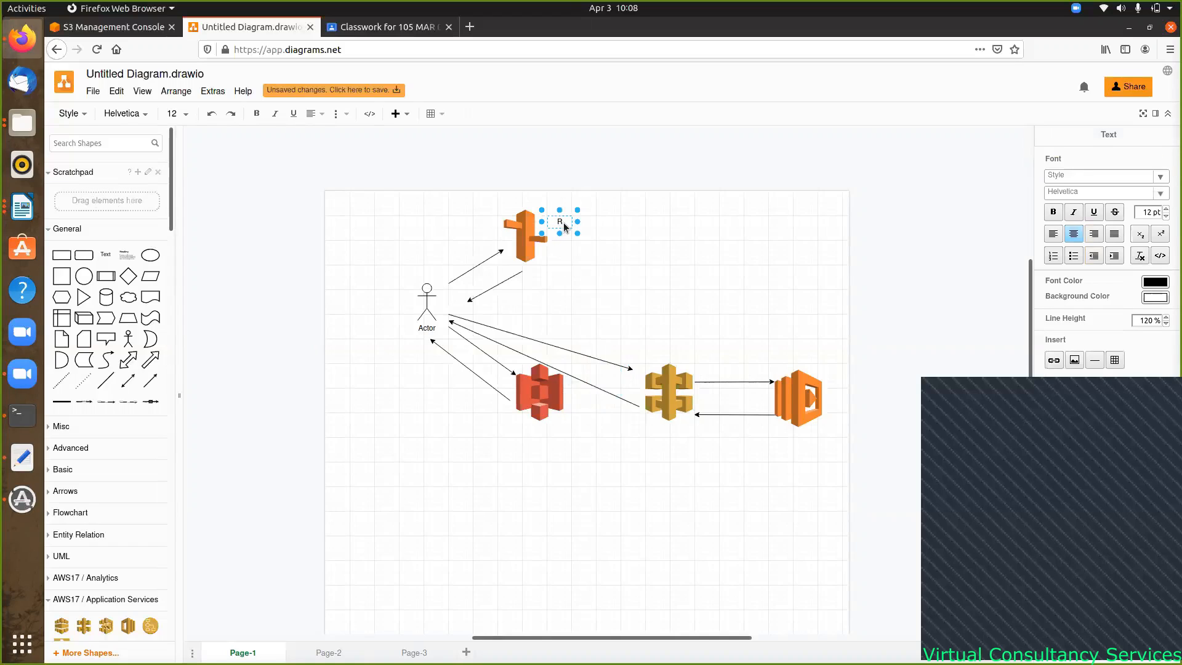
type("oute 53")
left_click(588, 282)
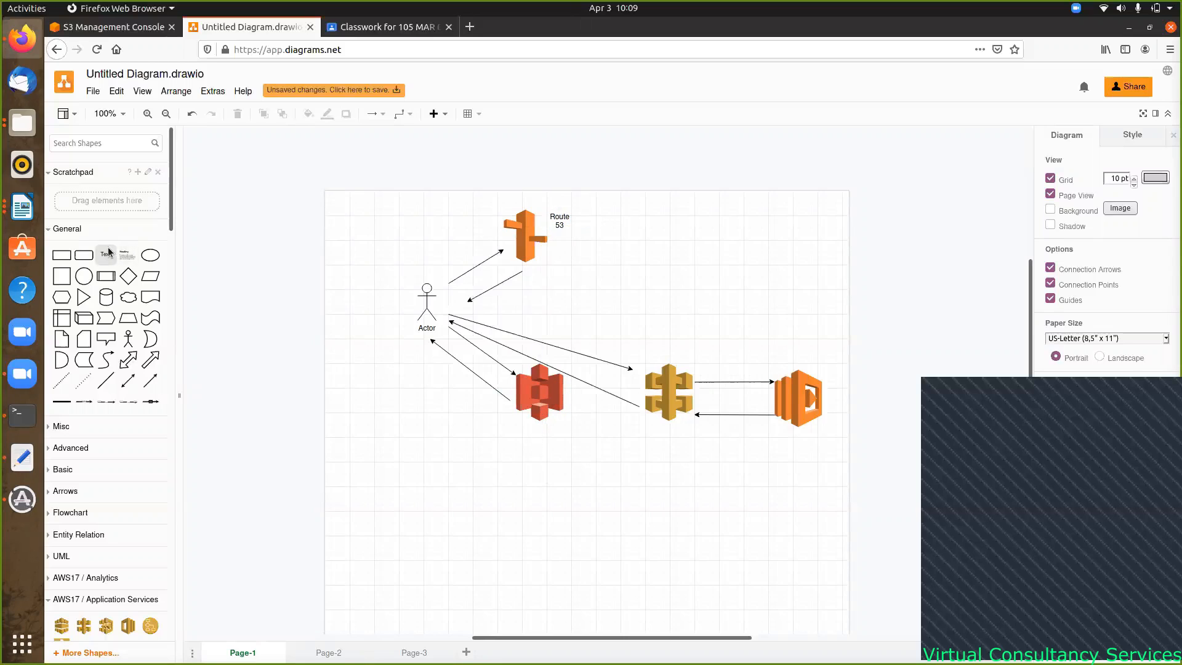
- Add an 'S3' text label beneath the red S3 bucket icon
left_click_drag(106, 254, 538, 431)
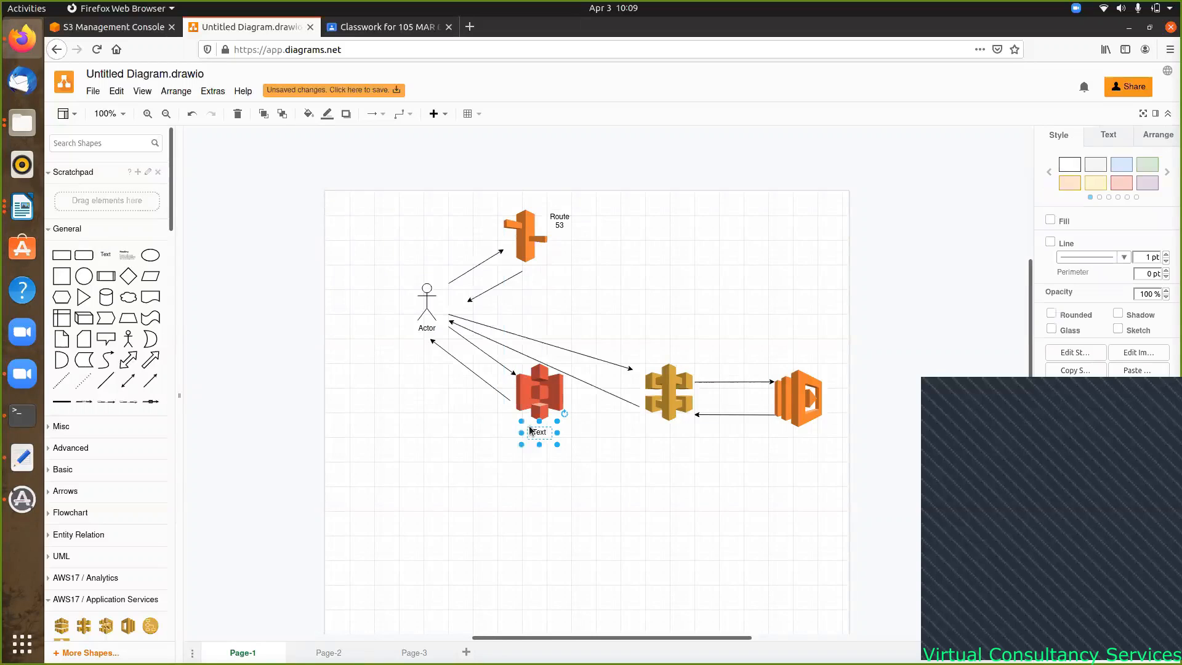
double_click(539, 431)
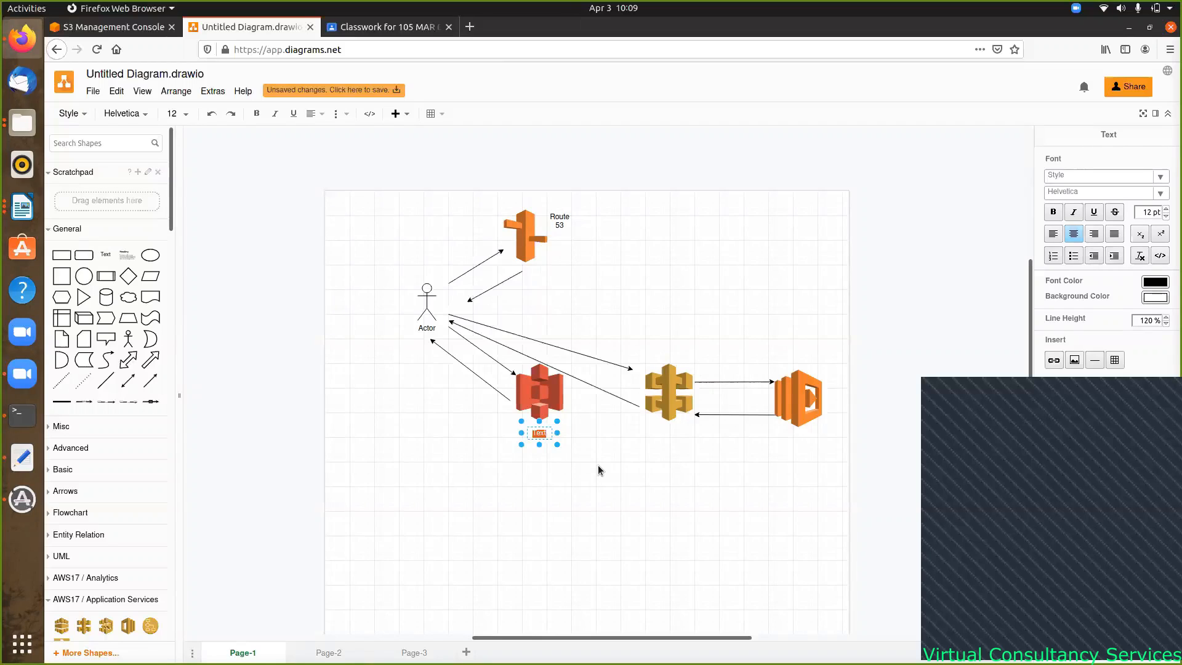
type("S3")
left_click(106, 253)
- Place a 'Lambda' text label beneath the far-right Lambda icon
left_click_drag(610, 381, 783, 443)
left_click_drag(802, 436, 802, 437)
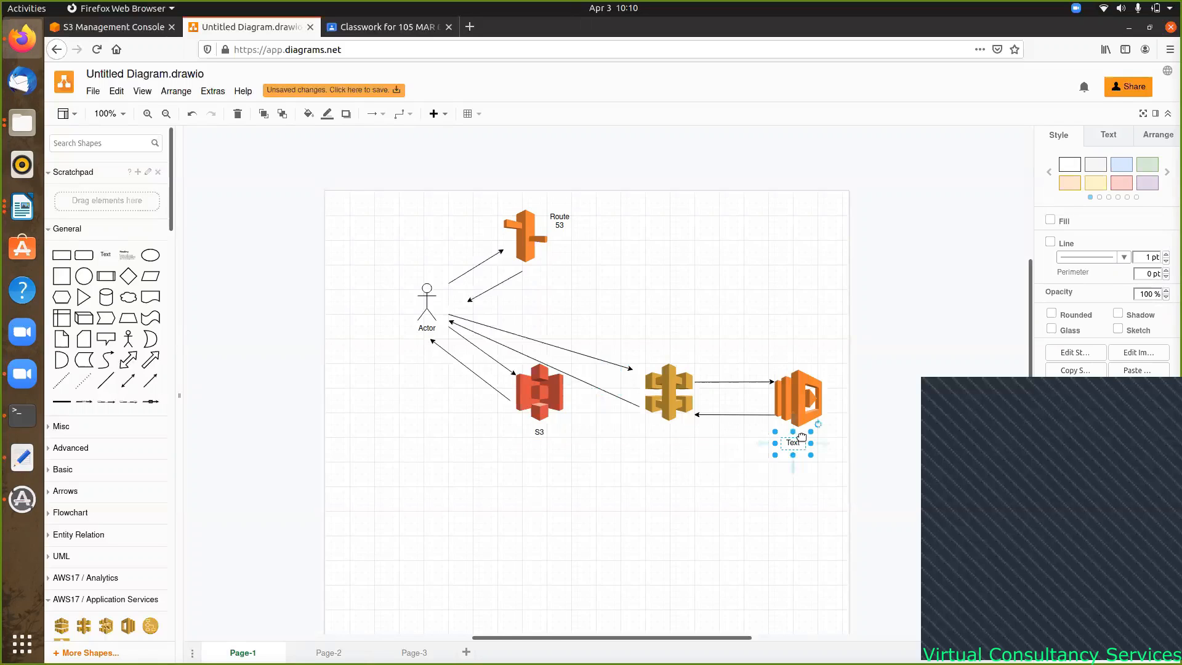
double_click(799, 445)
left_click(800, 444)
double_click(799, 444)
type("Lambda")
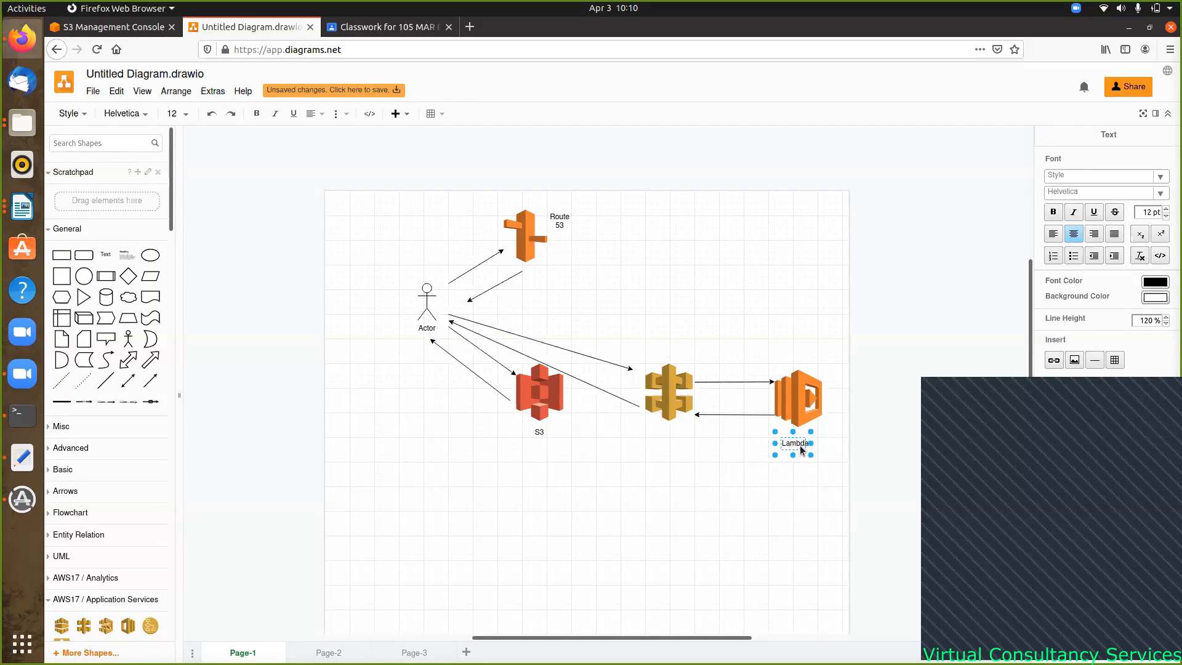
left_click(791, 479)
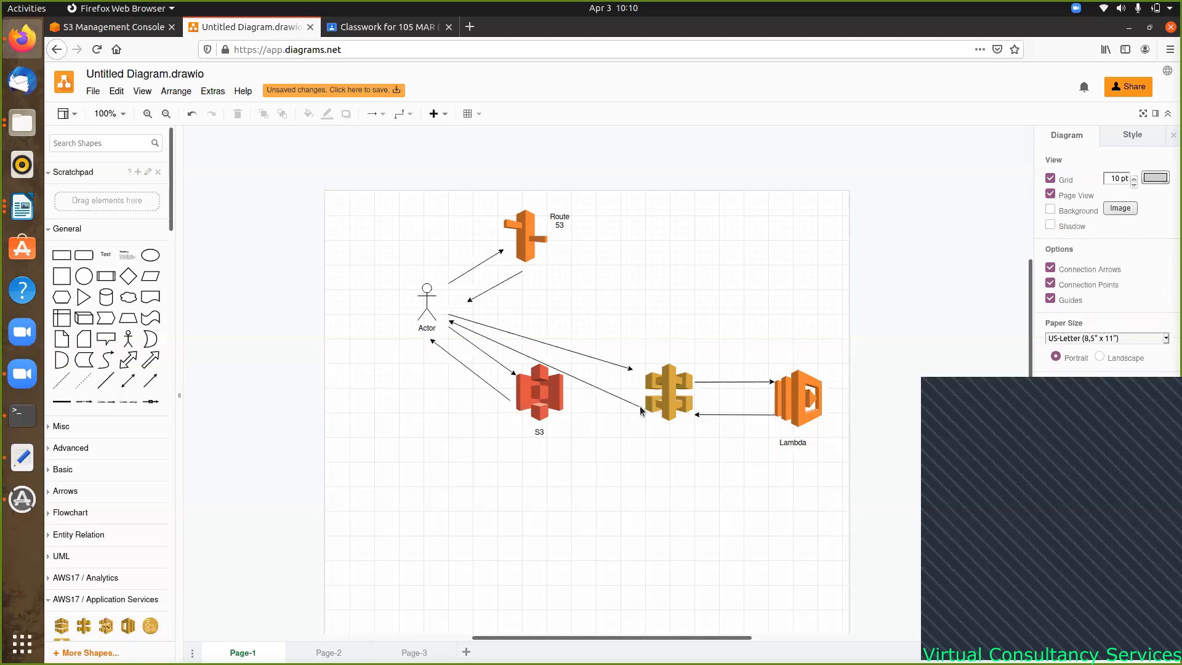
- Label the middle gold icon 'API Gateway' with a text shape beneath it
left_click(105, 254)
left_click_drag(600, 382, 657, 436)
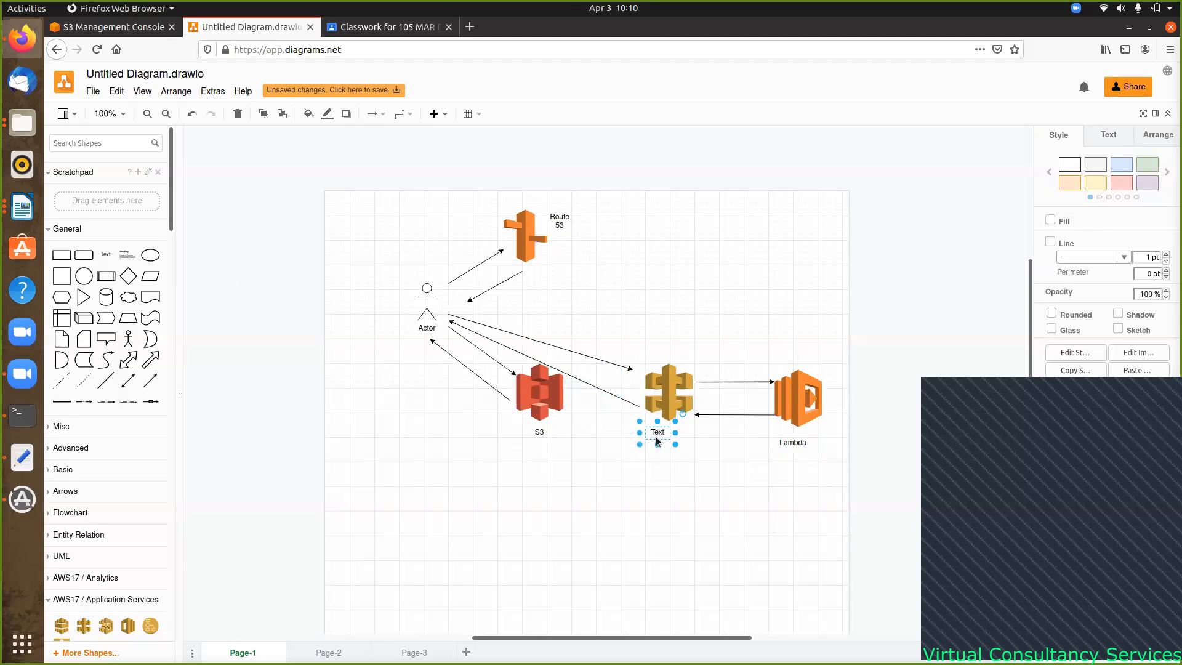
double_click(657, 438)
type("Api")
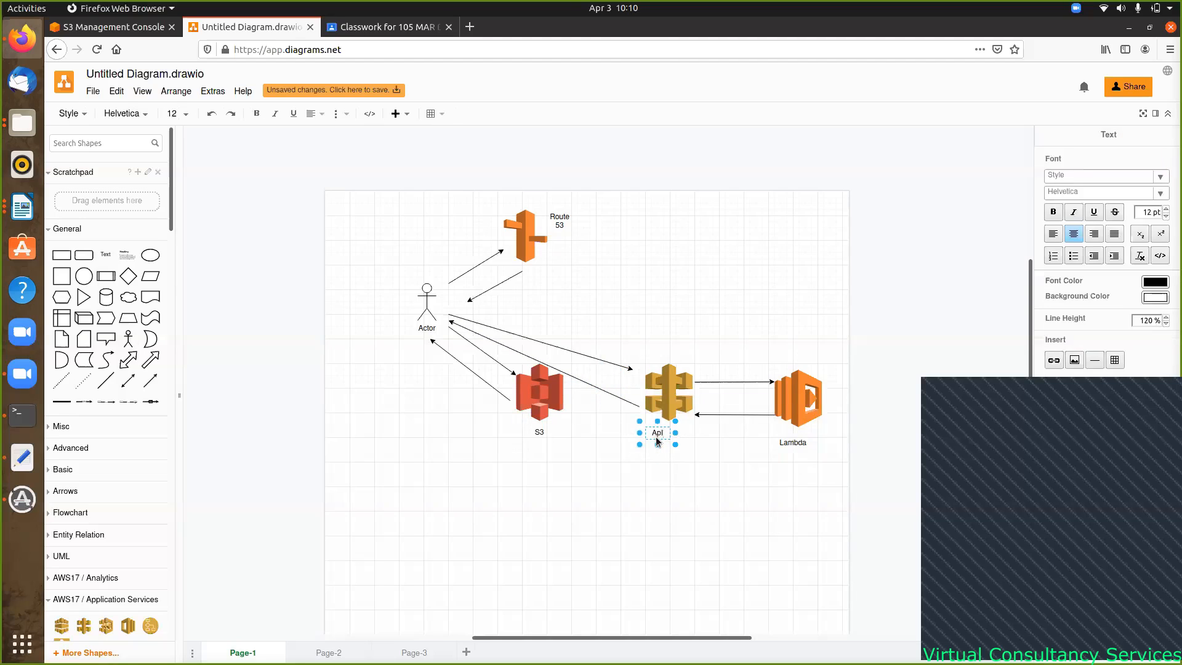
key("BackSpace")
type("PI Gateway")
left_click(645, 490)
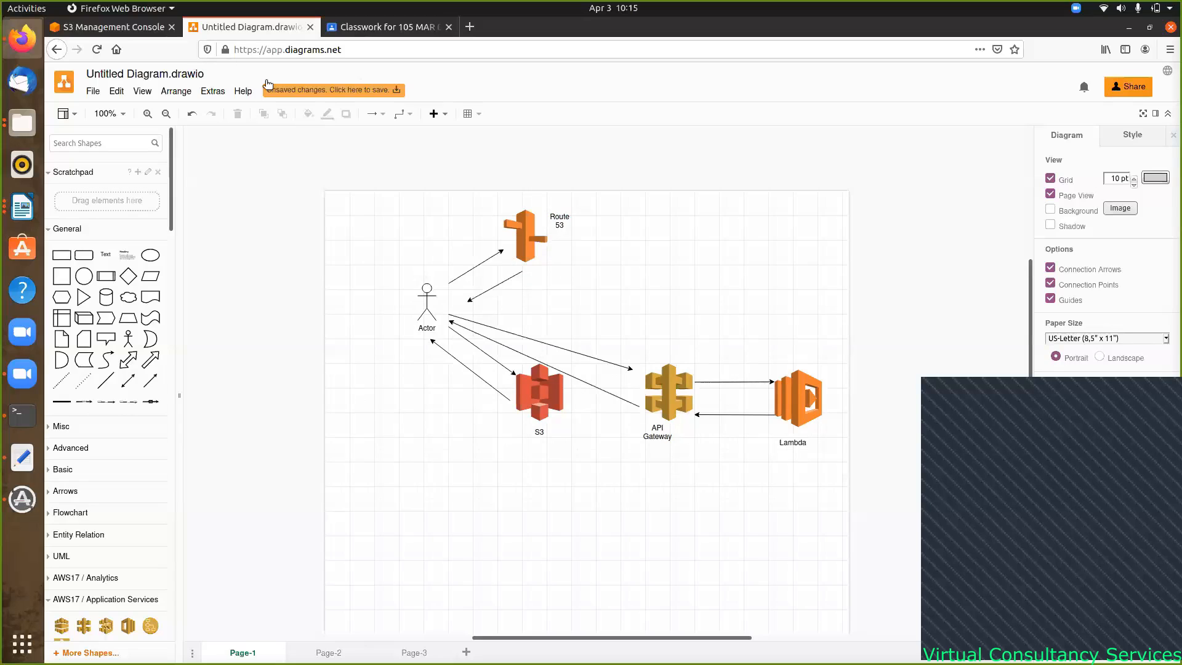
- Switch to the S3 Management Console tab showing the bucket list
left_click(114, 28)
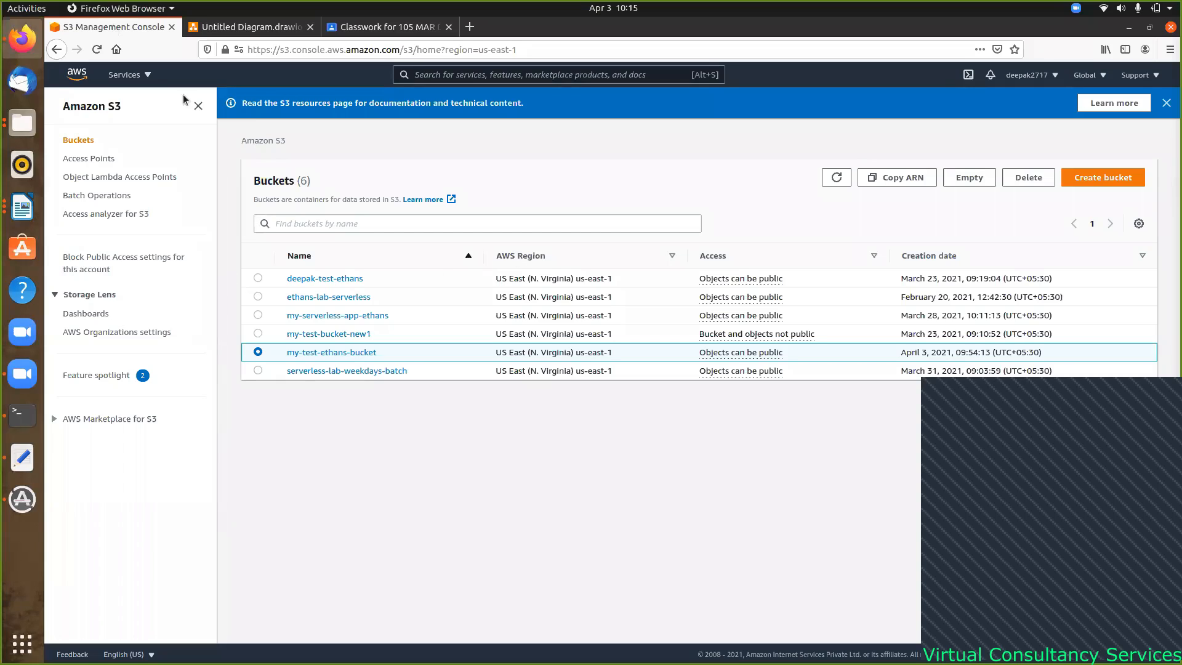
- Go to the Lambda dashboard in US East (N. Virginia) from the Services menu
left_click(146, 76)
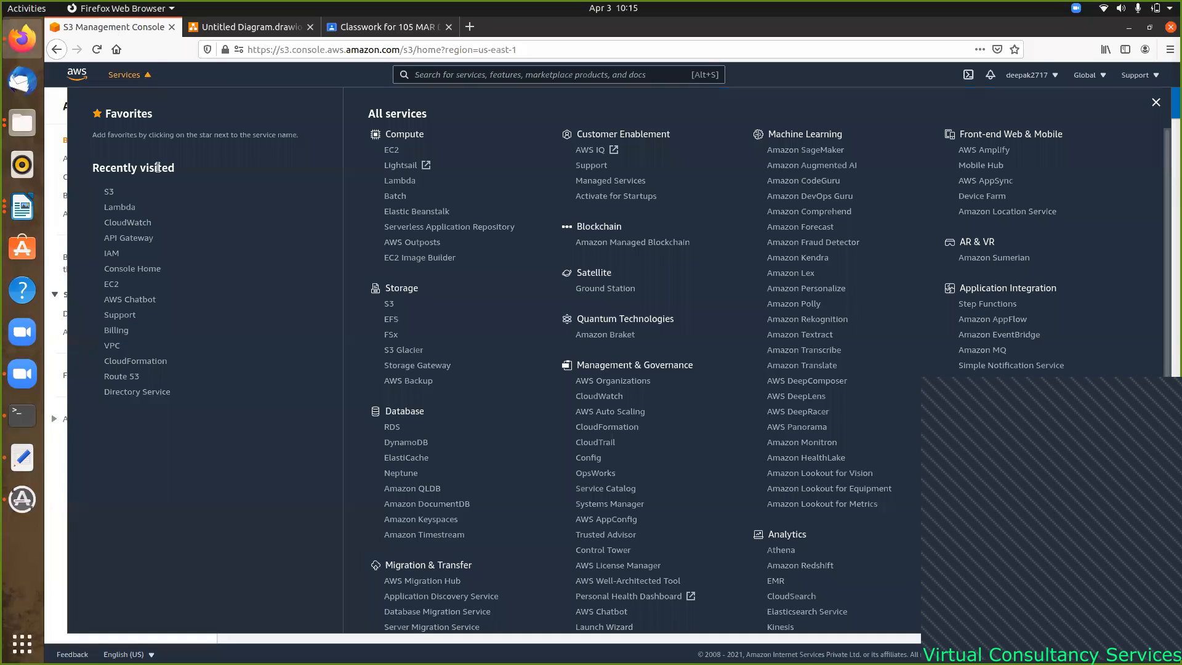
left_click(125, 211)
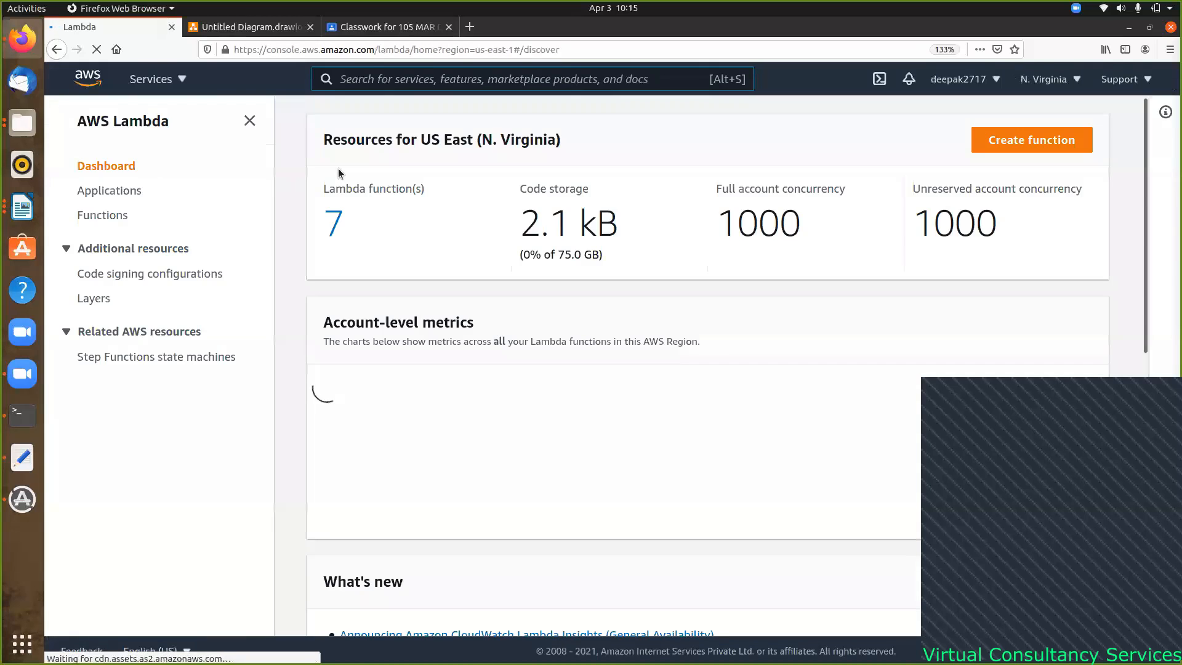
- Go to the Lambda functions list and start creating a new function
left_click(336, 225)
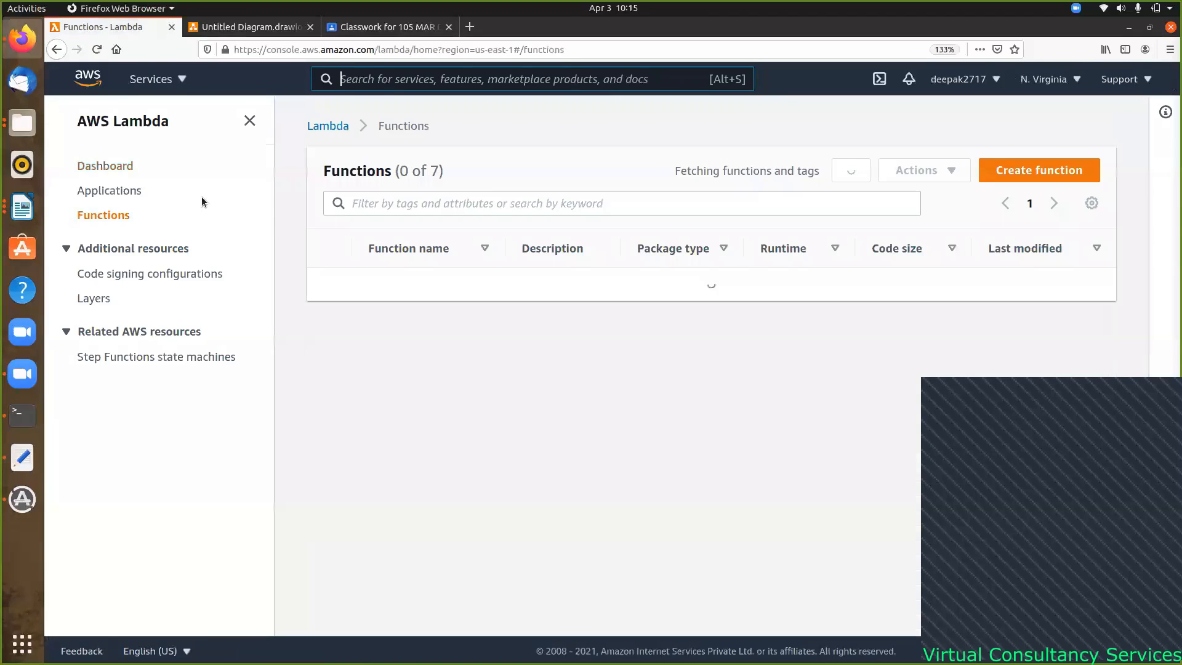
left_click(474, 206)
left_click(1040, 172)
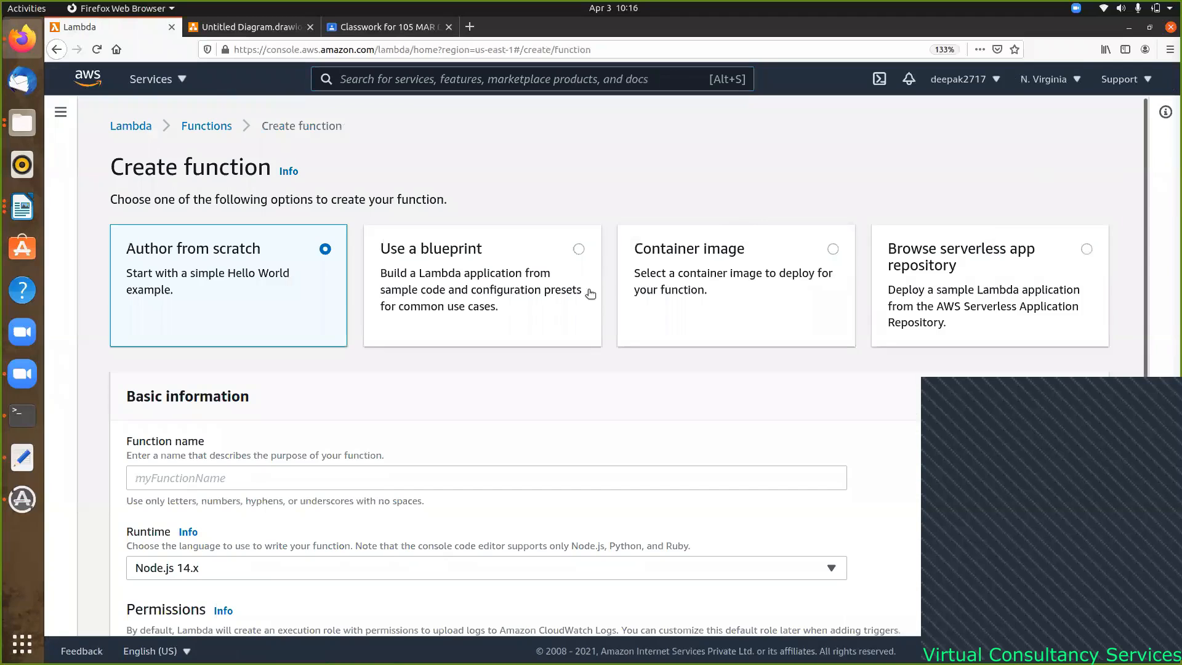
scroll(375, 424, "down", 3)
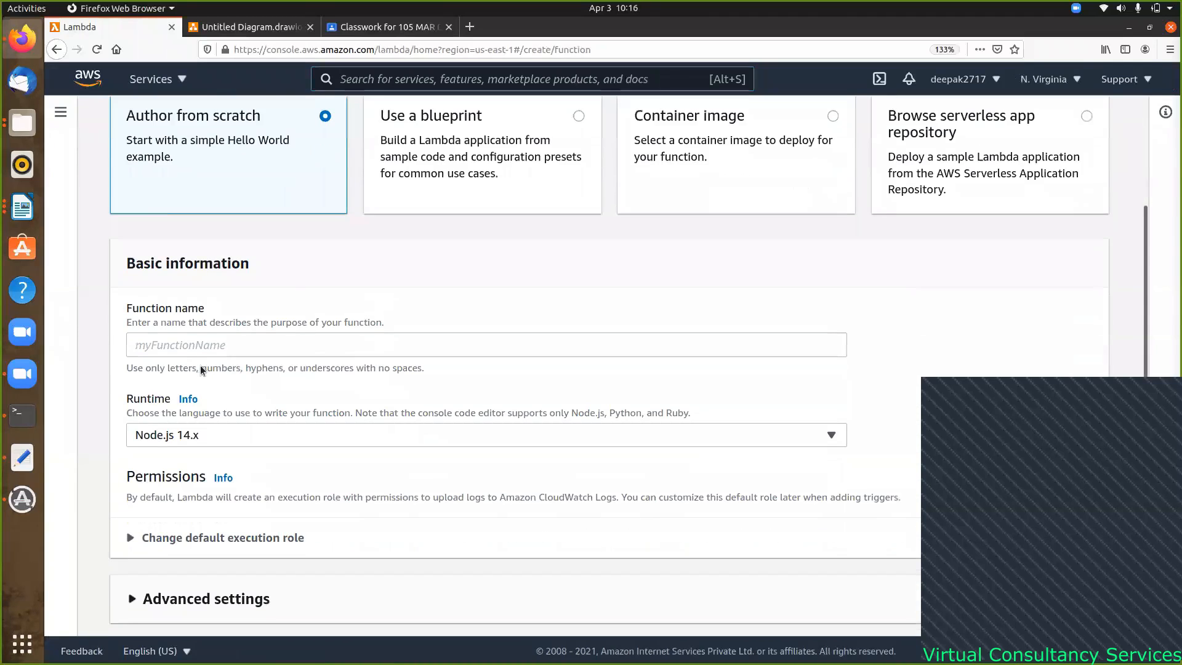
scroll(312, 287, "up", 2)
scroll(312, 287, "down", 2)
- Name the function my-weekend-serverless-webapp, choose Python 3.8, and expand the execution role options
left_click(195, 349)
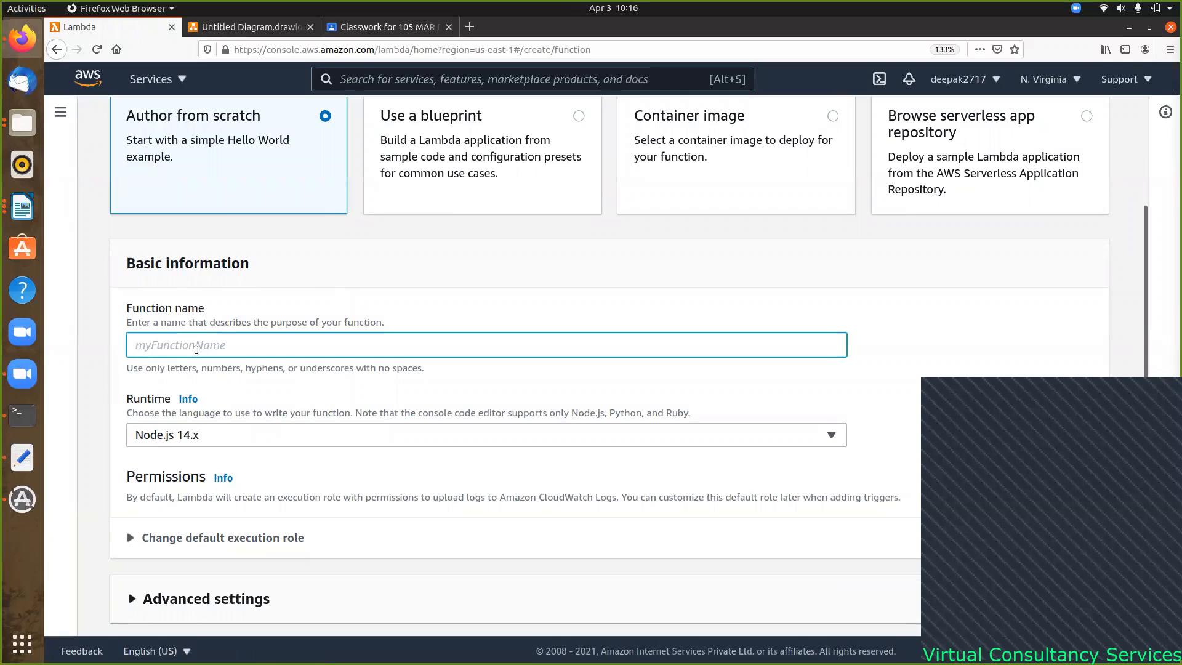
type("my-weekend-serverless-we")
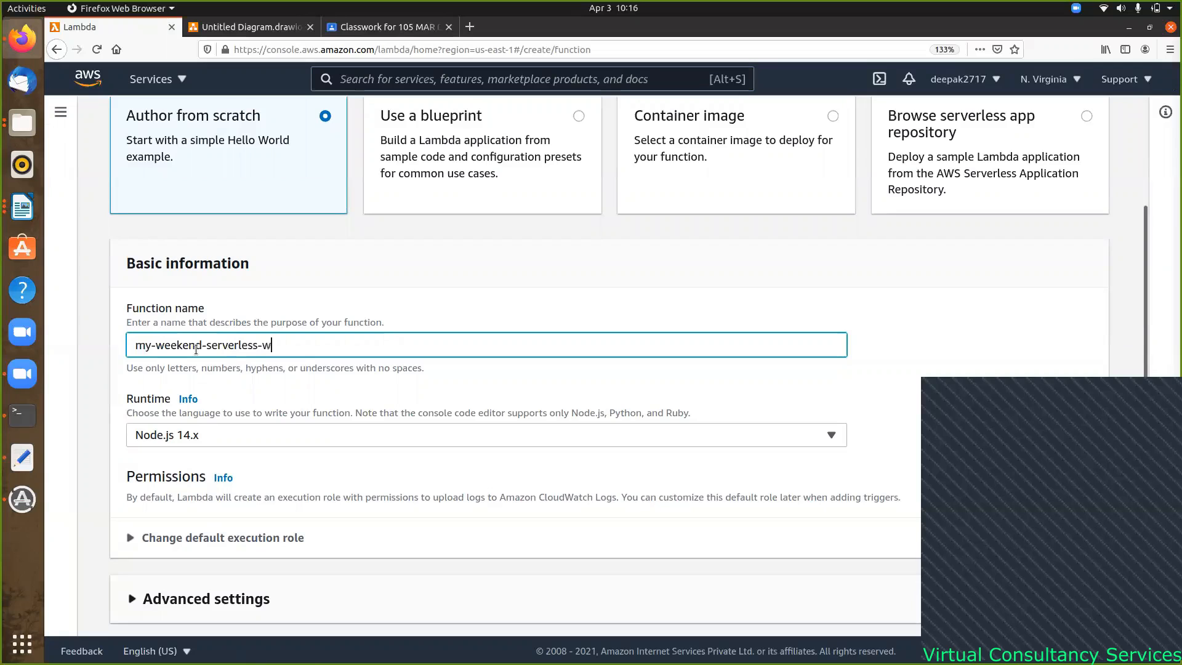
type("bapp")
left_click(317, 431)
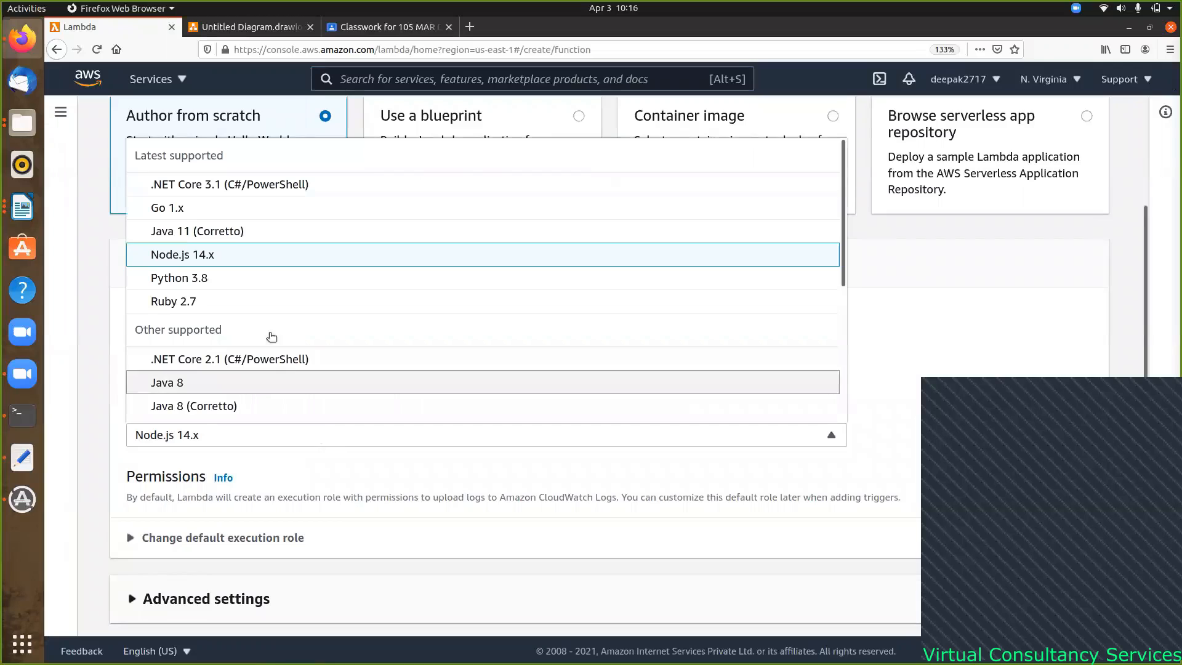
left_click(213, 278)
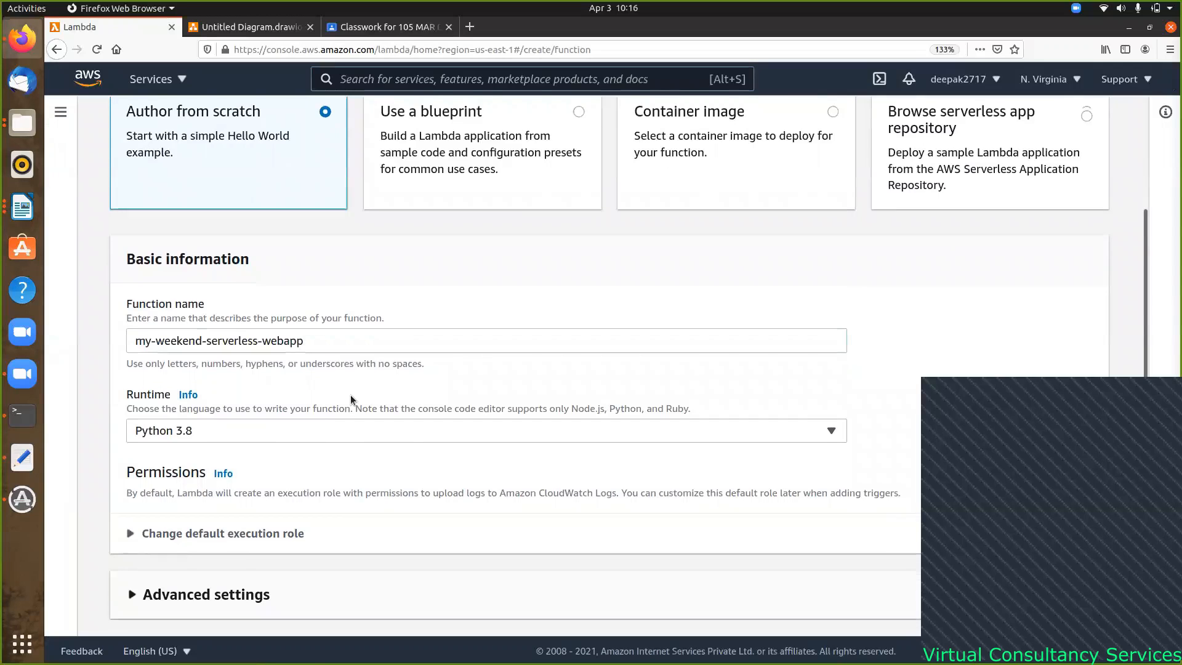
scroll(351, 407, "down", 1)
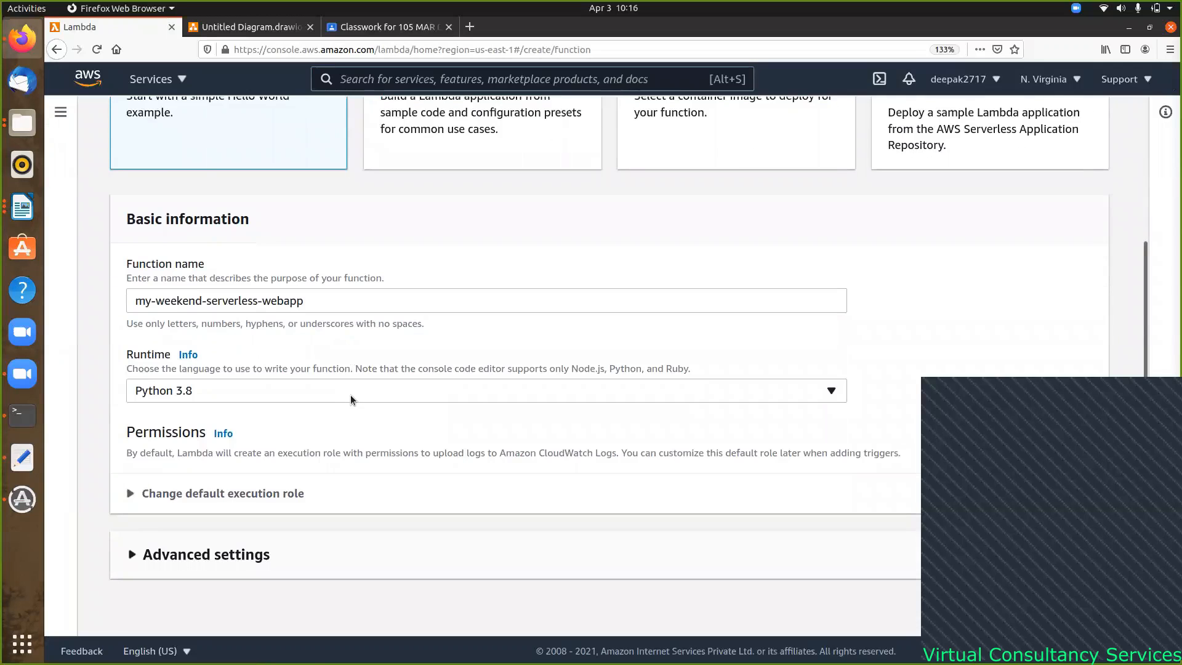
left_click(138, 491)
scroll(567, 320, "down", 5)
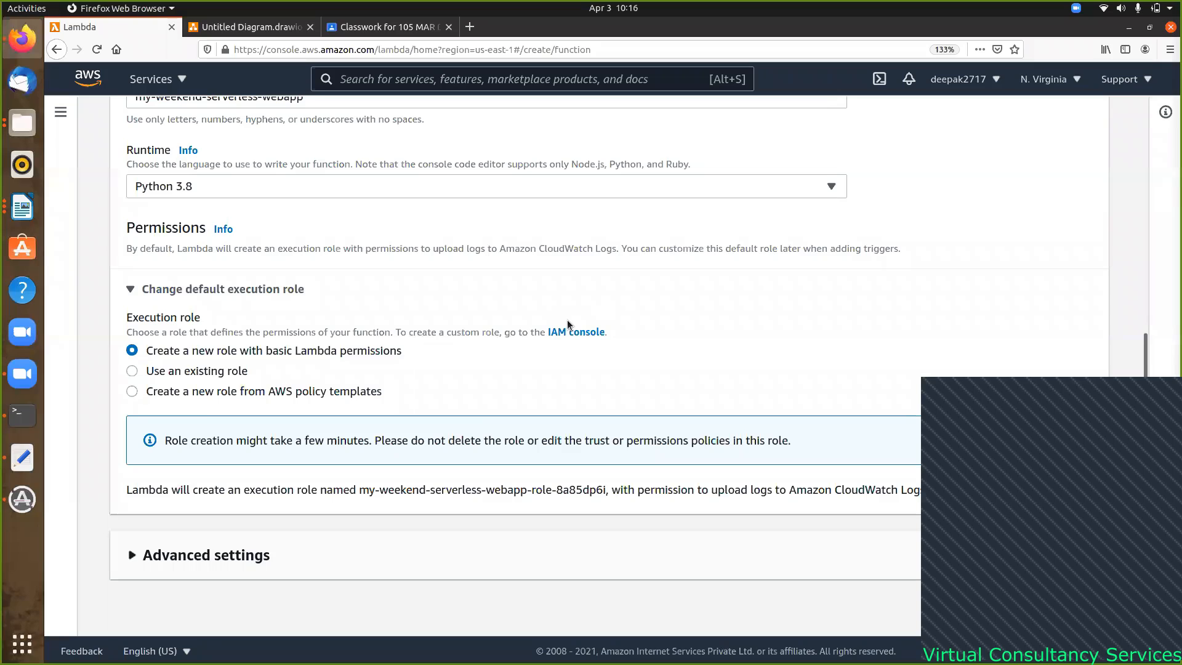
- Create a new policy-template execution role named my-morning-weekend-webapp-role and list the available templates
left_click(131, 392)
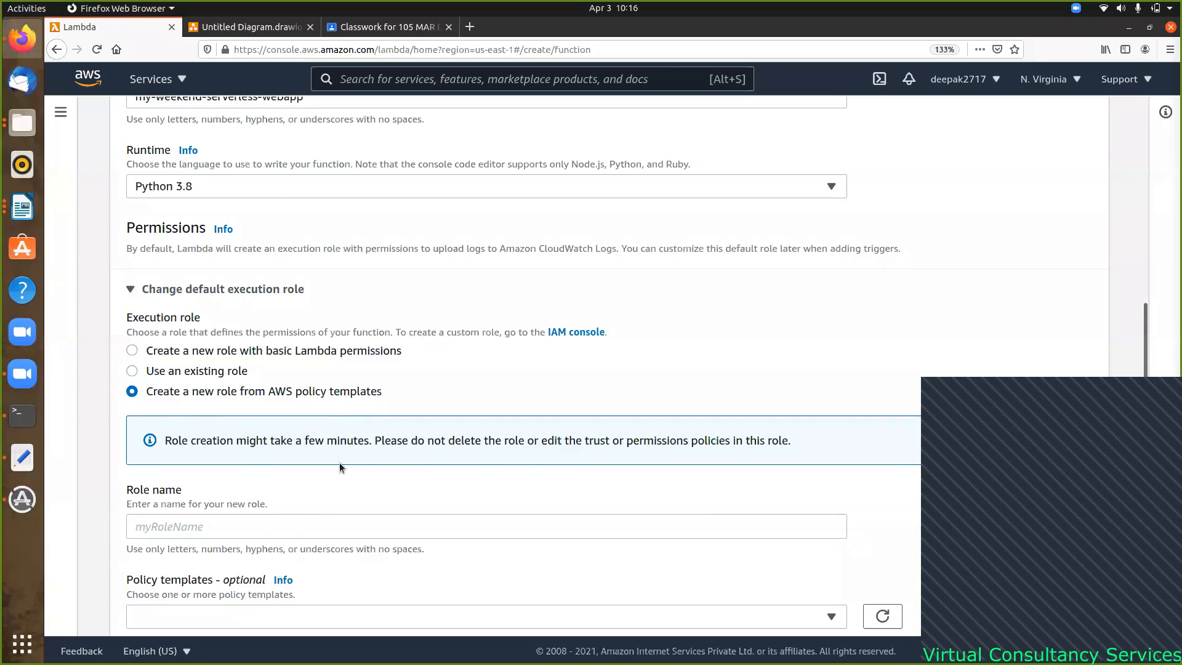
scroll(338, 463, "down", 2)
left_click(193, 390)
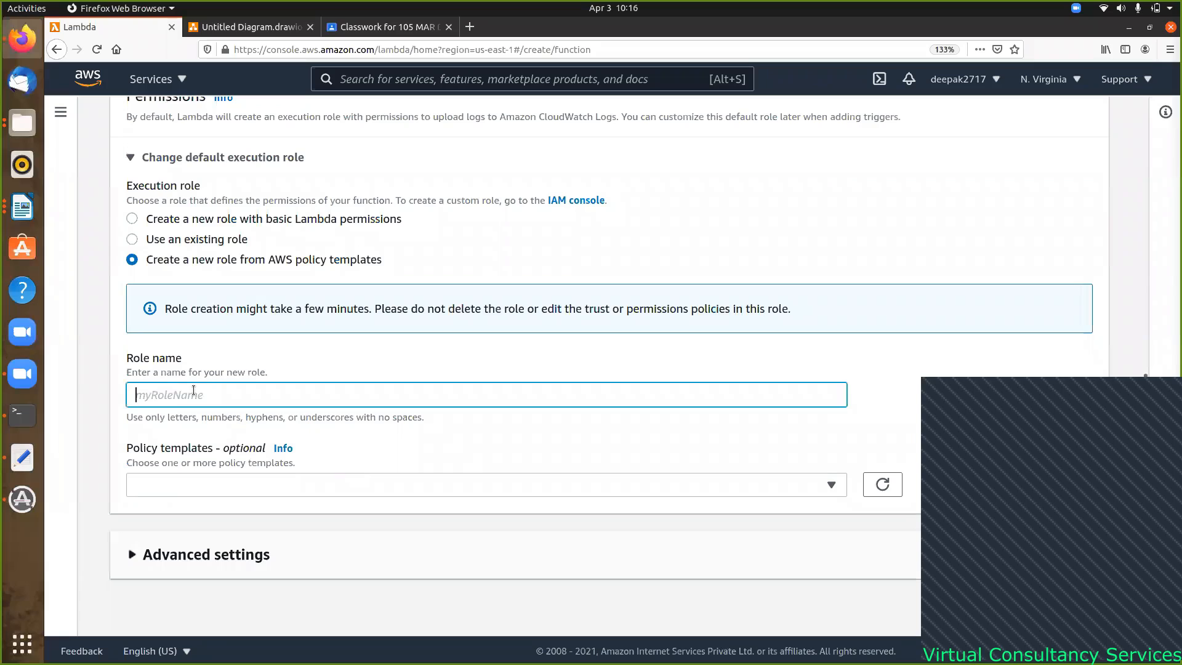
type("my-morning")
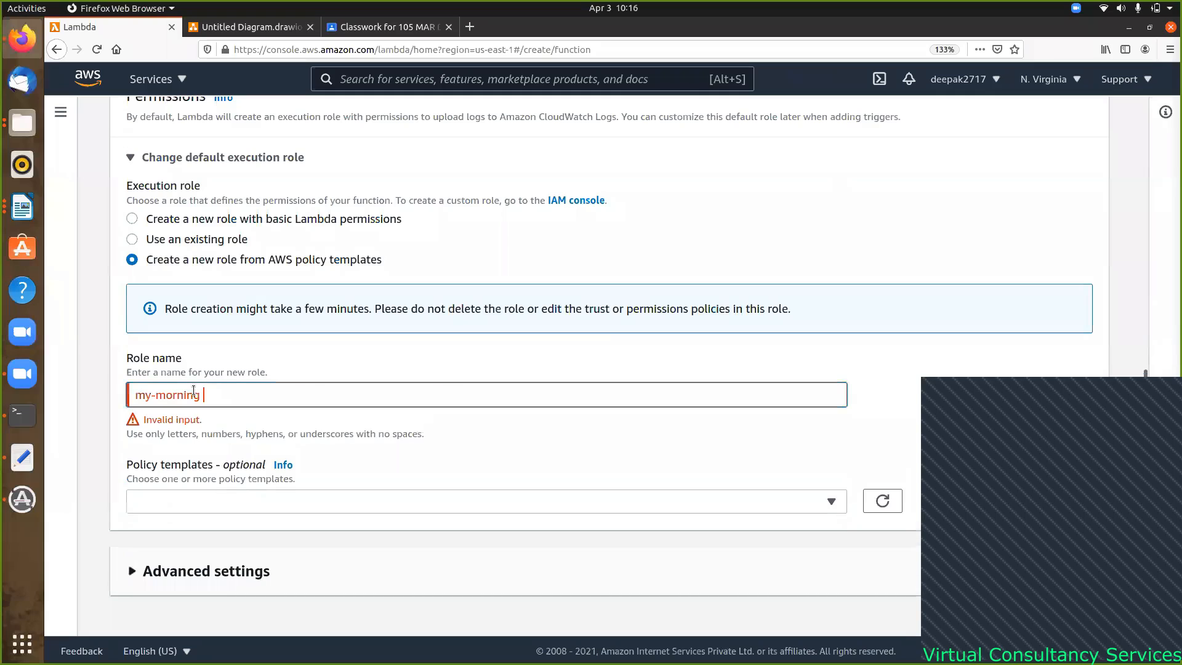
key("BackSpace")
type("-week")
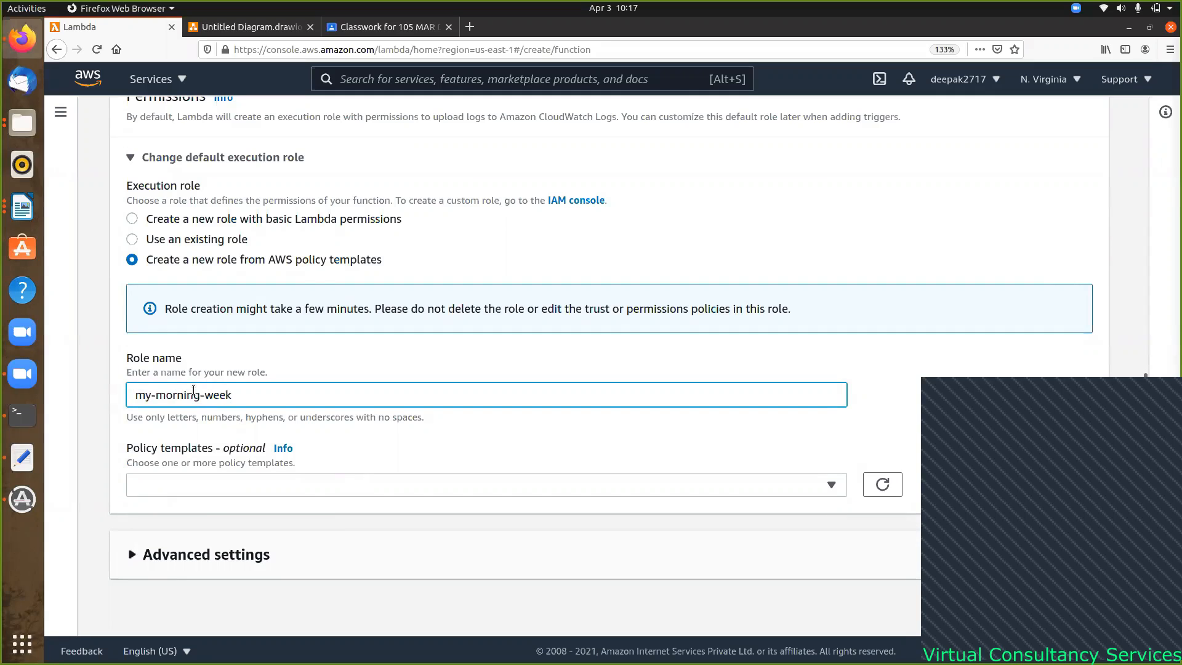
type("end-webapp-role")
left_click(279, 494)
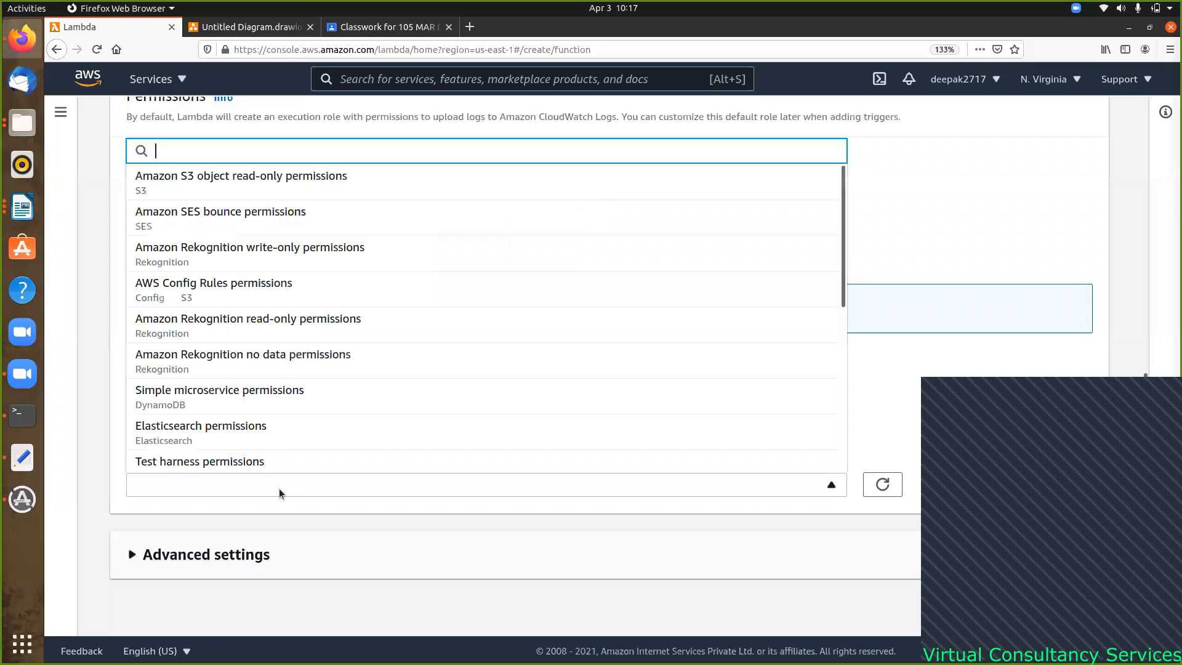
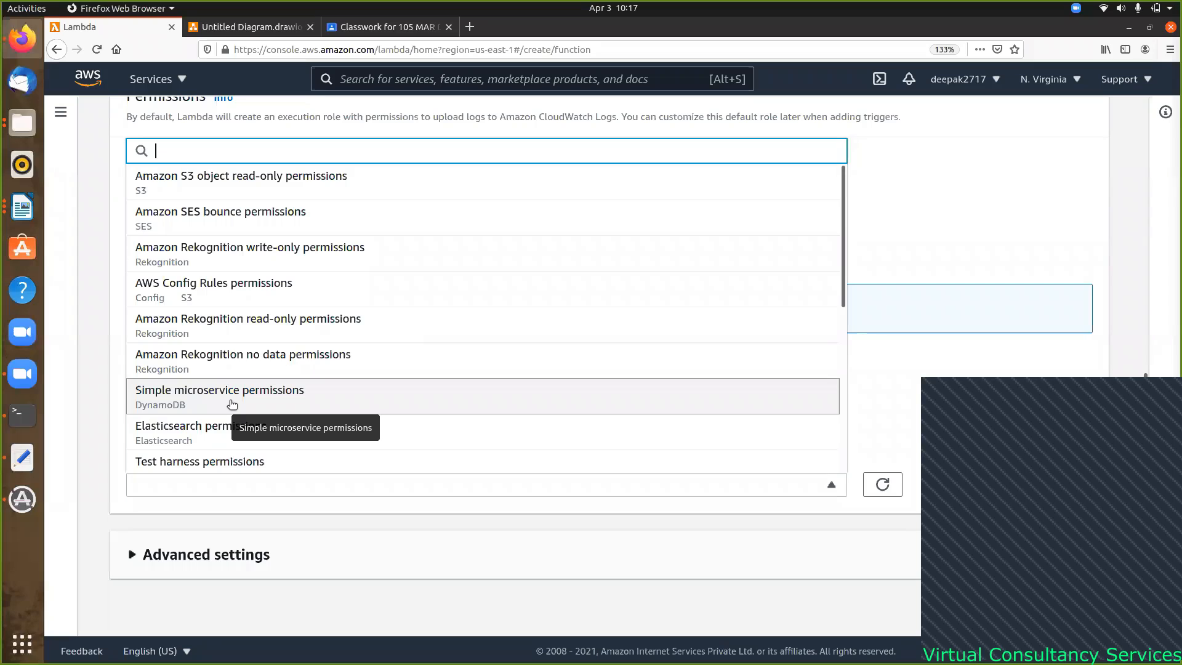
- Give the role the Simple microservice permissions template and create the function my-weekend-serverless-webapp
left_click(232, 405)
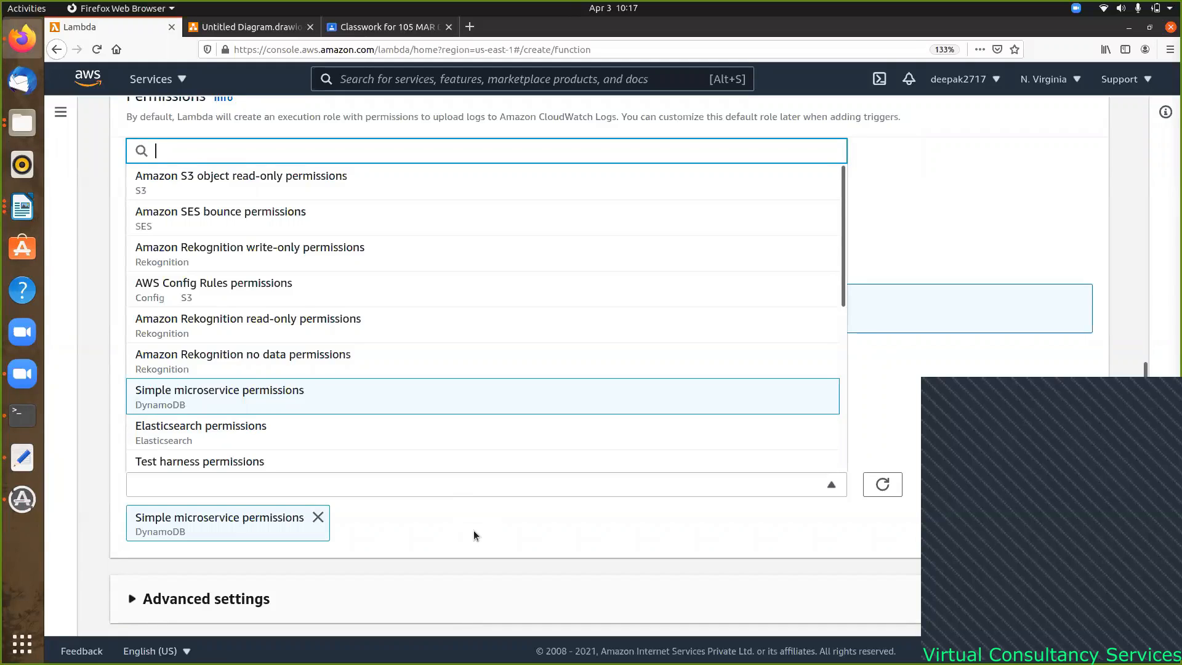
scroll(462, 533, "down", 1)
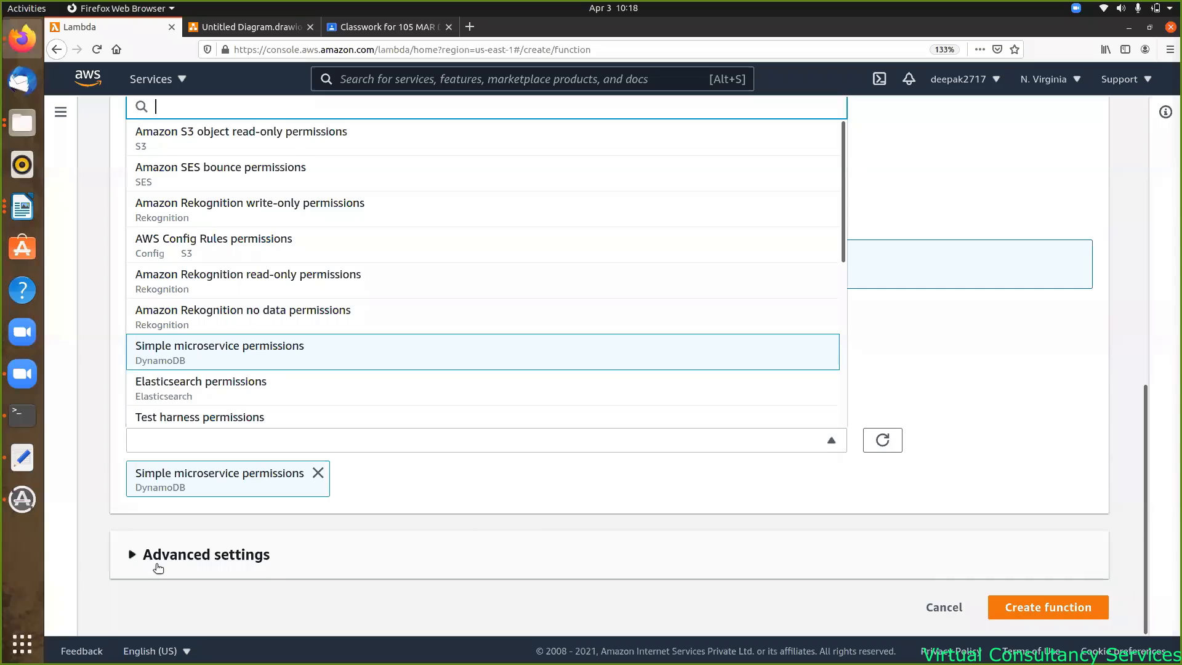
left_click(133, 556)
scroll(386, 493, "down", 6)
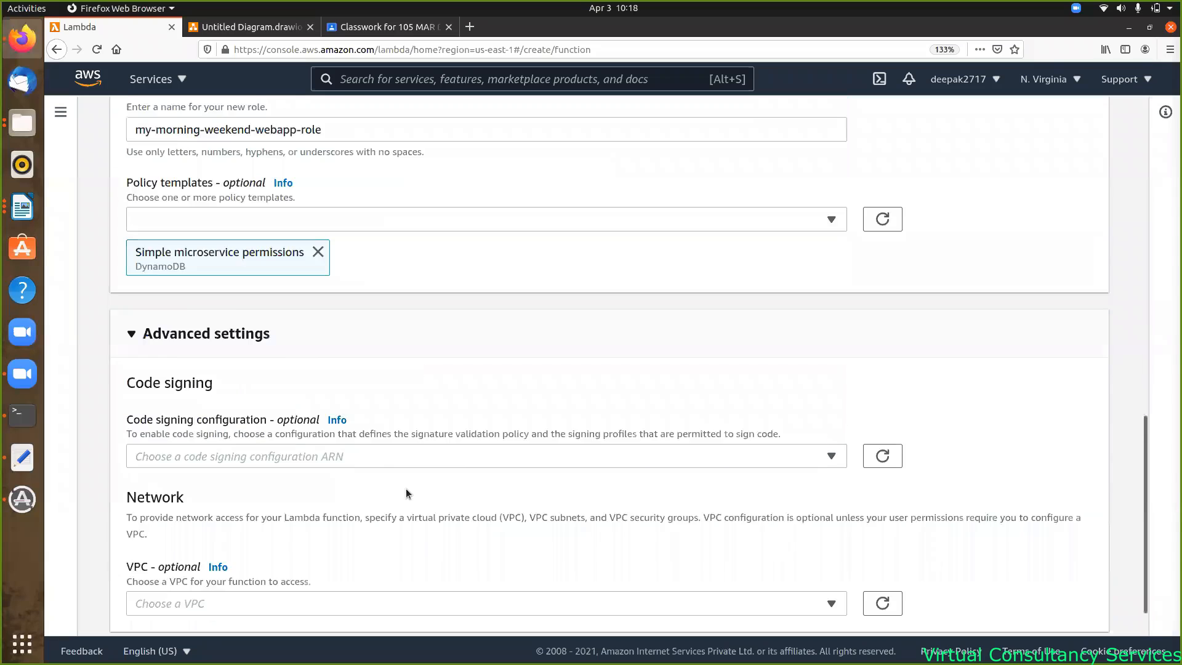
left_click(132, 282)
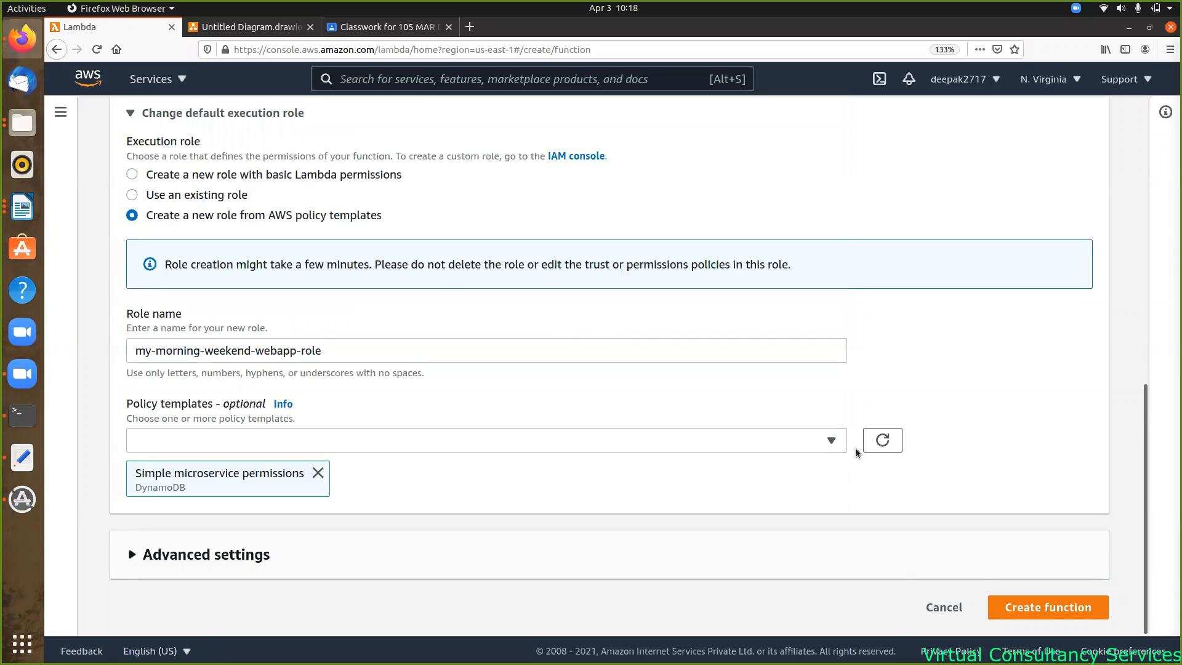
left_click(1053, 620)
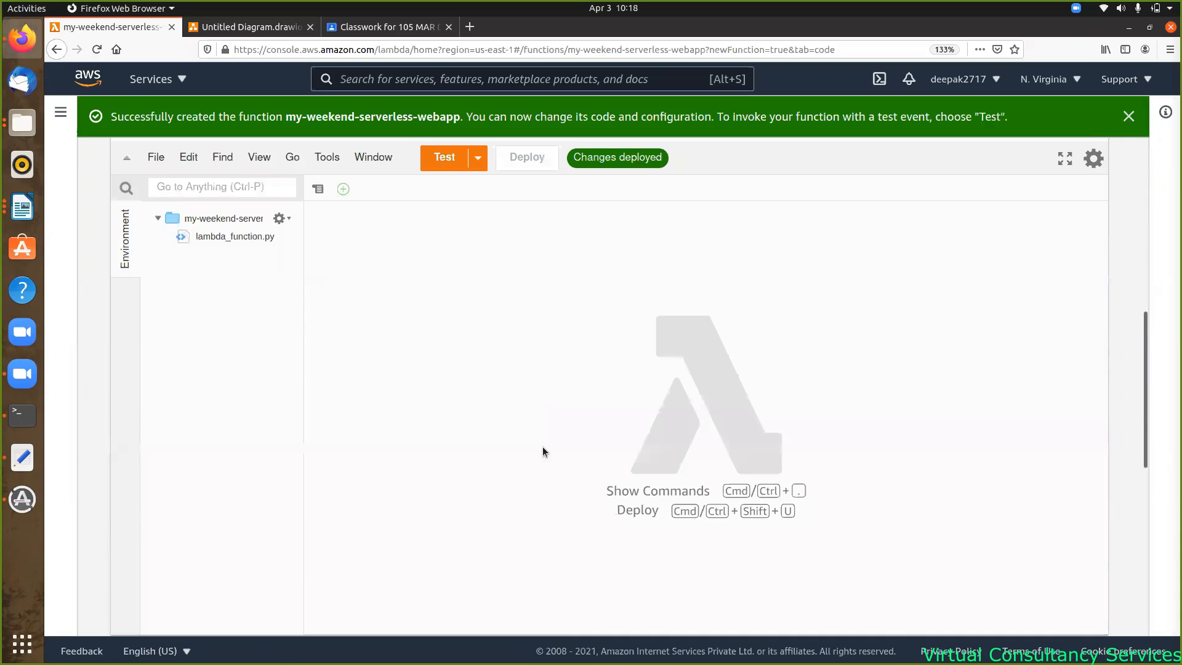
- Open the execution role my-morning-weekend-webapp-role in IAM from the function's Configuration > Permissions
scroll(543, 452, "up", 7)
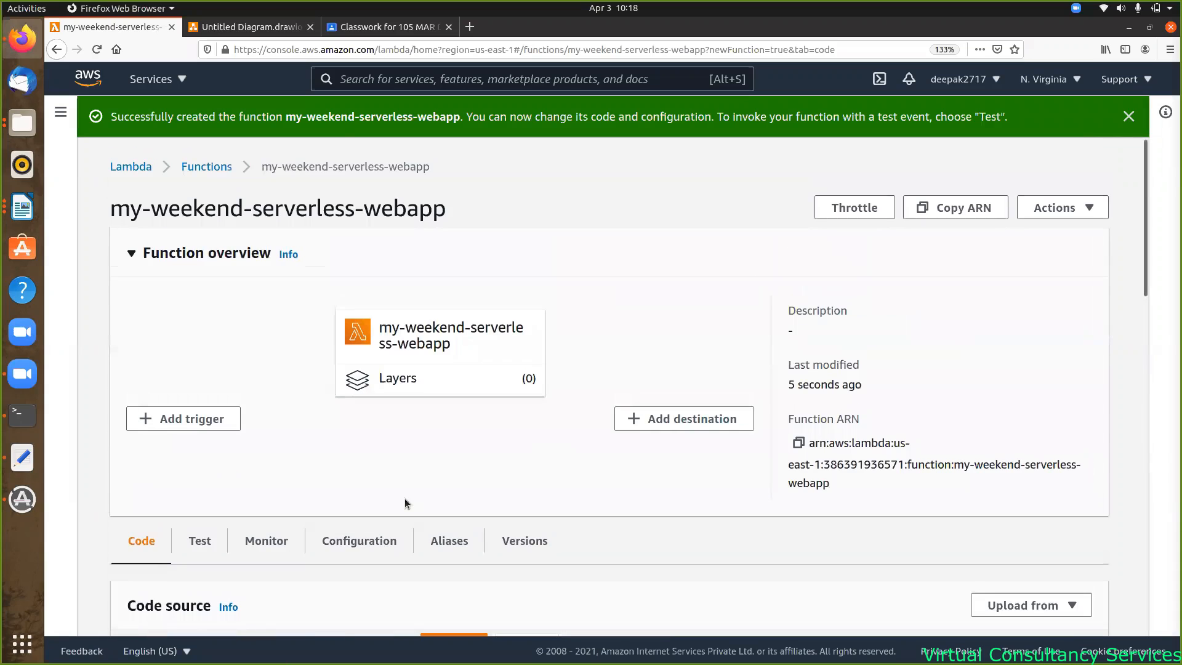
left_click(371, 544)
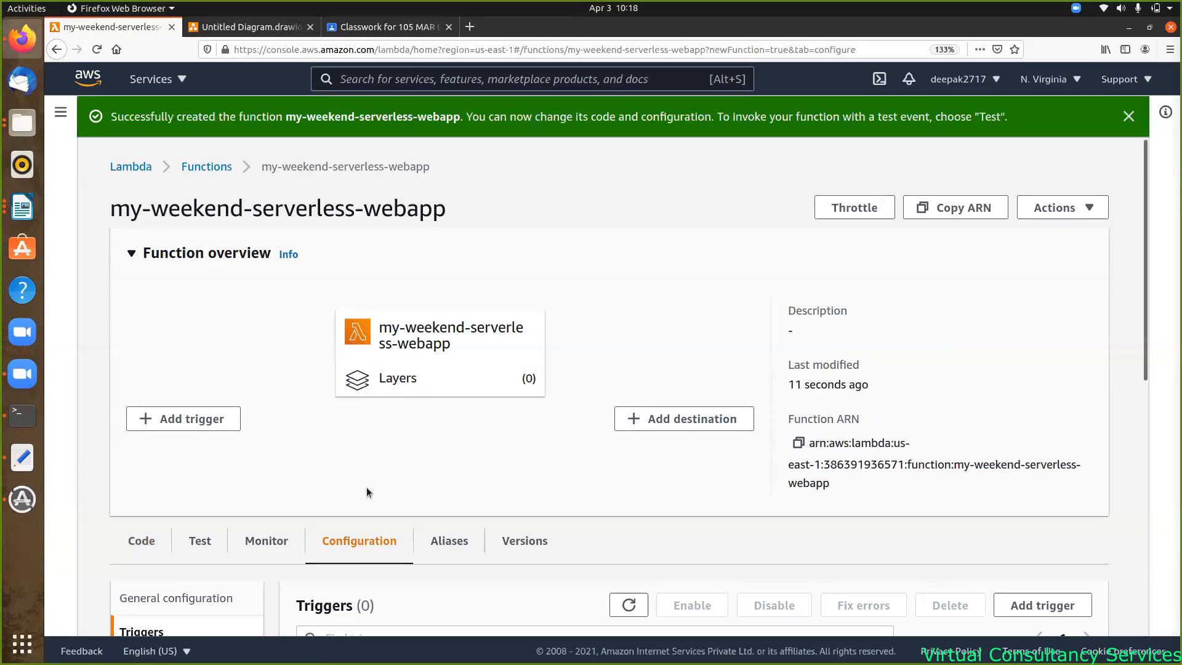
scroll(367, 487, "down", 5)
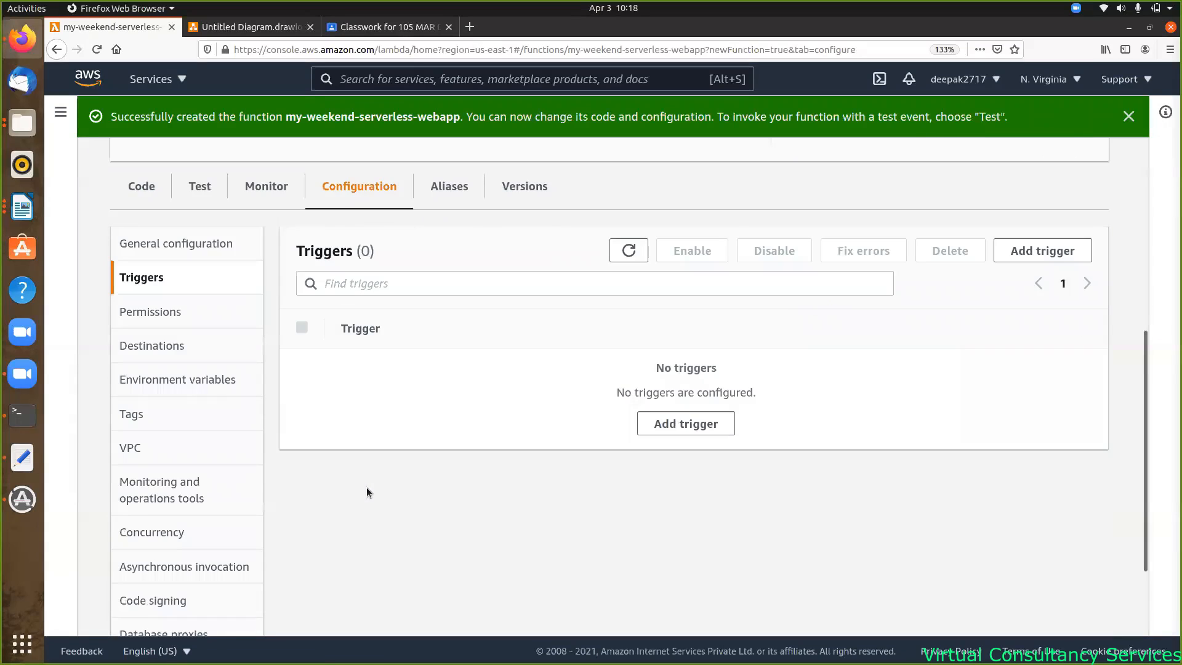
left_click(139, 313)
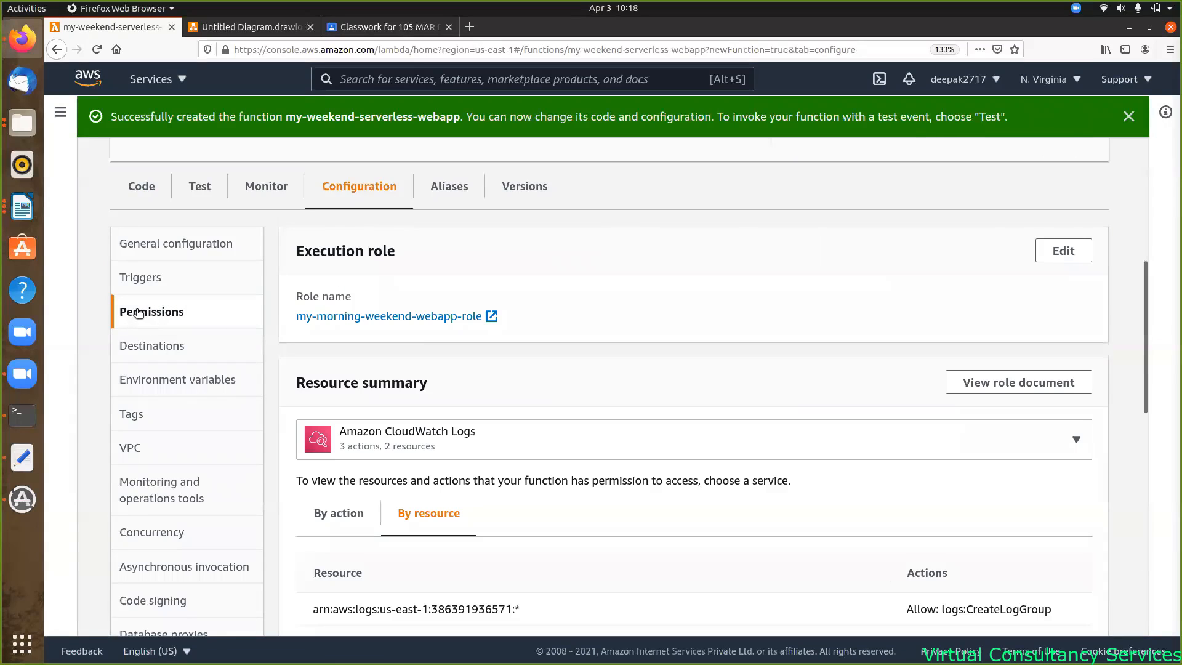
left_click(495, 316)
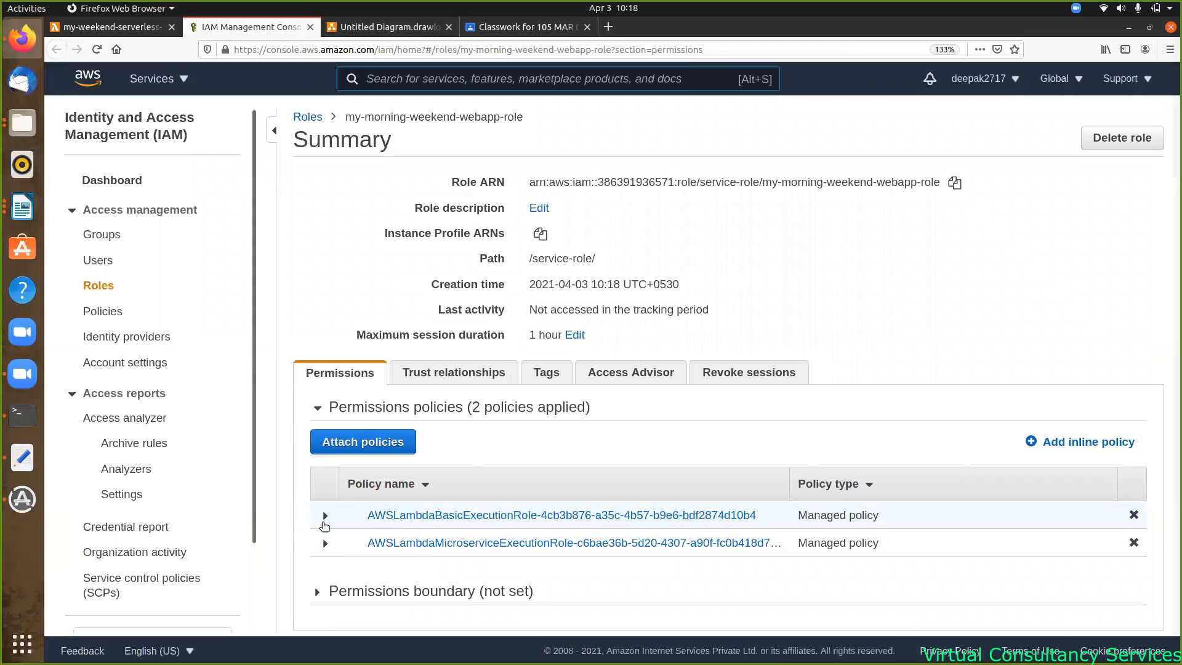
- Inspect the basic execution policy's JSON, then collapse it
left_click(324, 516)
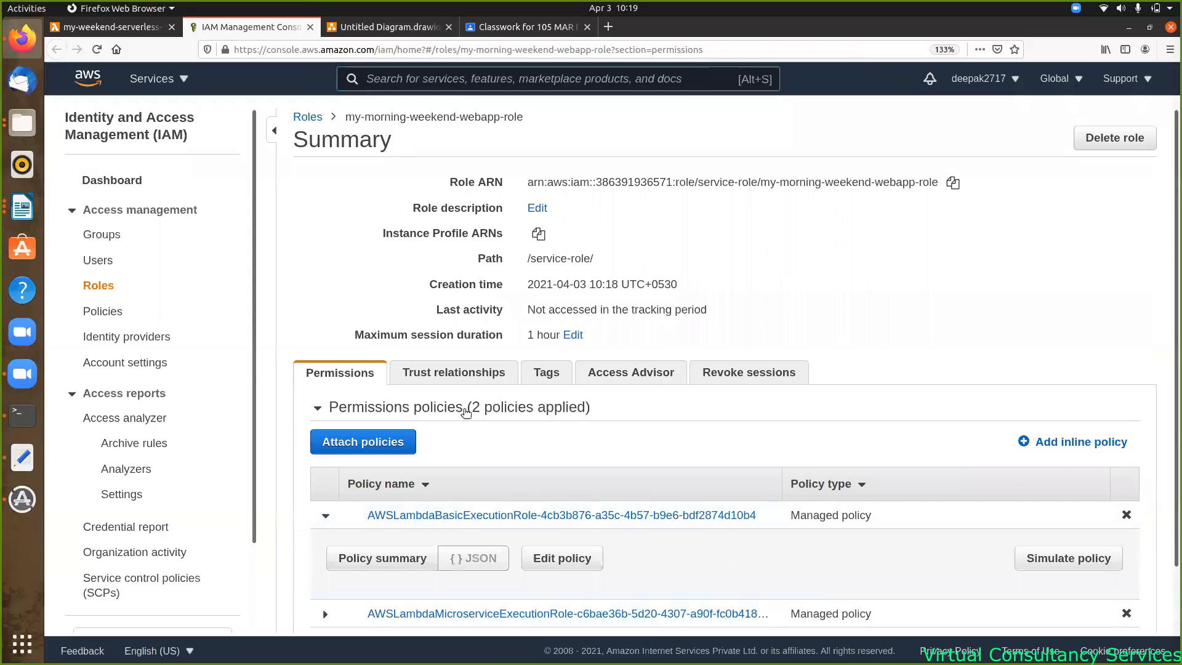
scroll(468, 414, "down", 2)
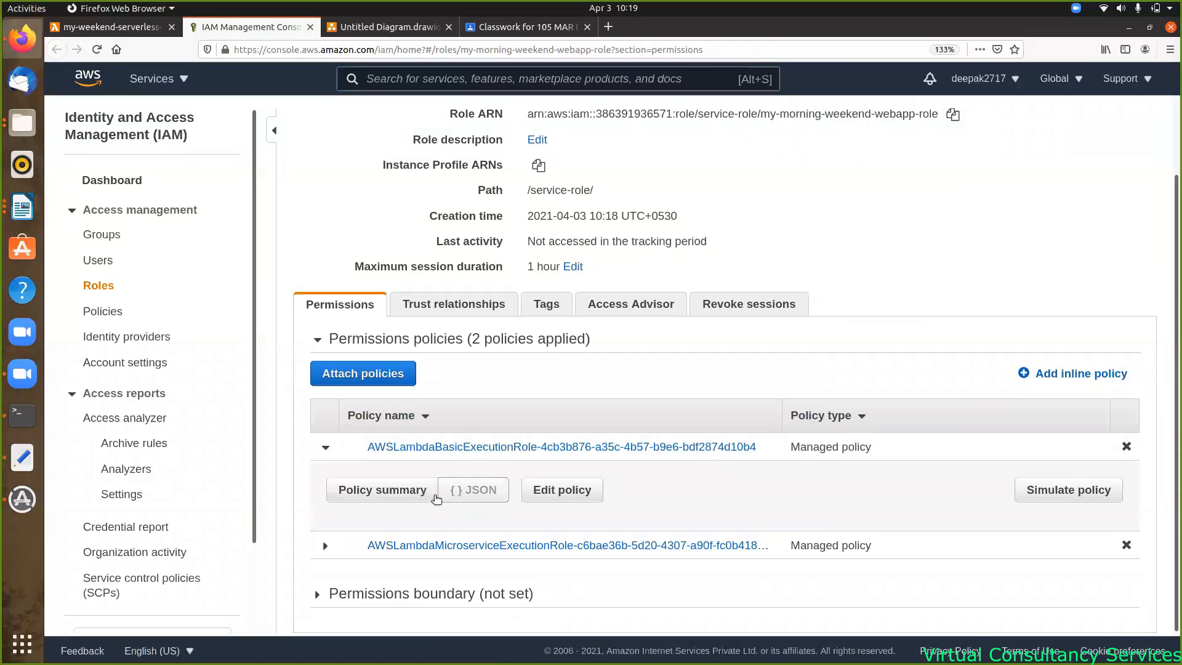
left_click(483, 496)
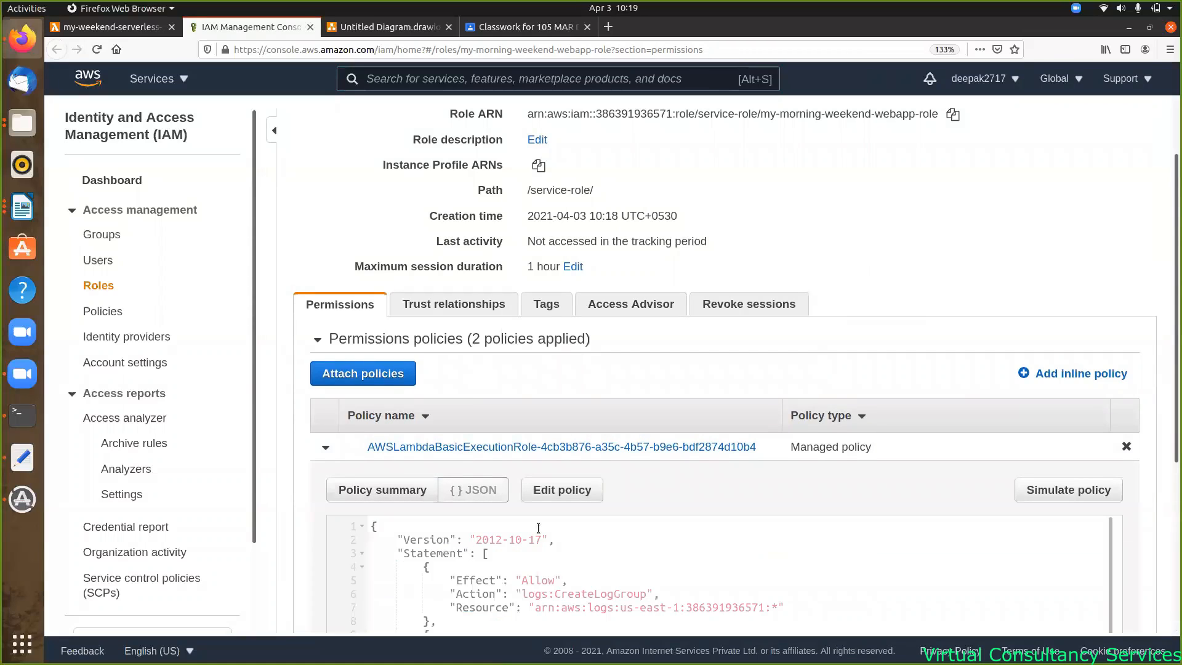
scroll(616, 537, "down", 5)
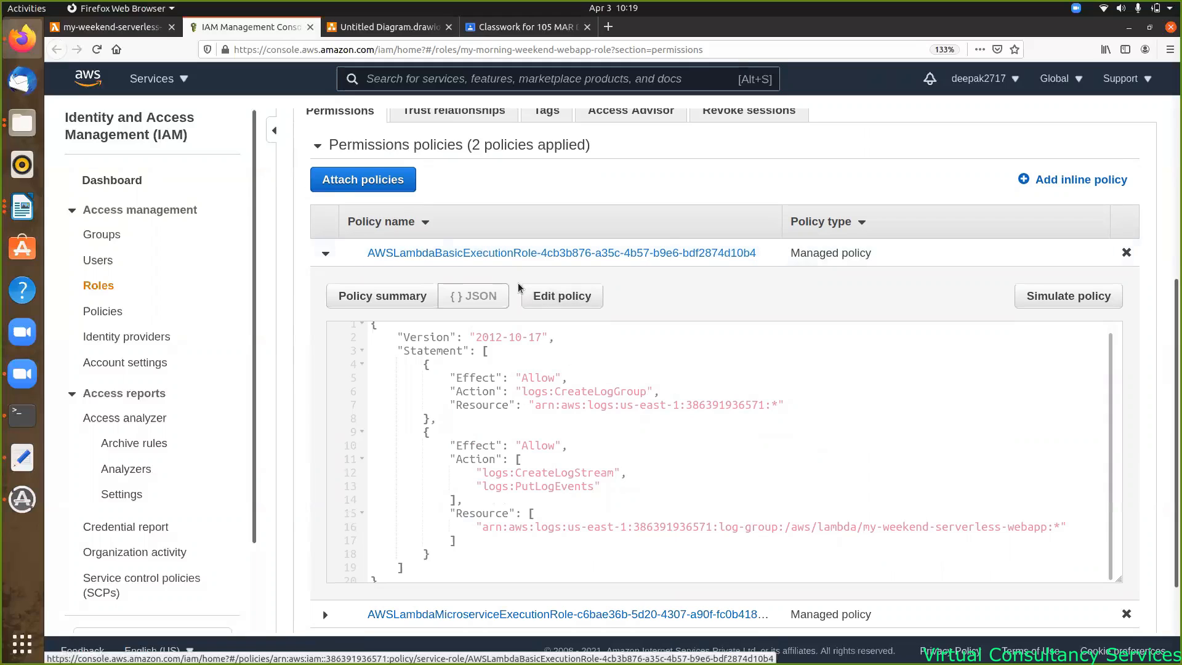
left_click(326, 255)
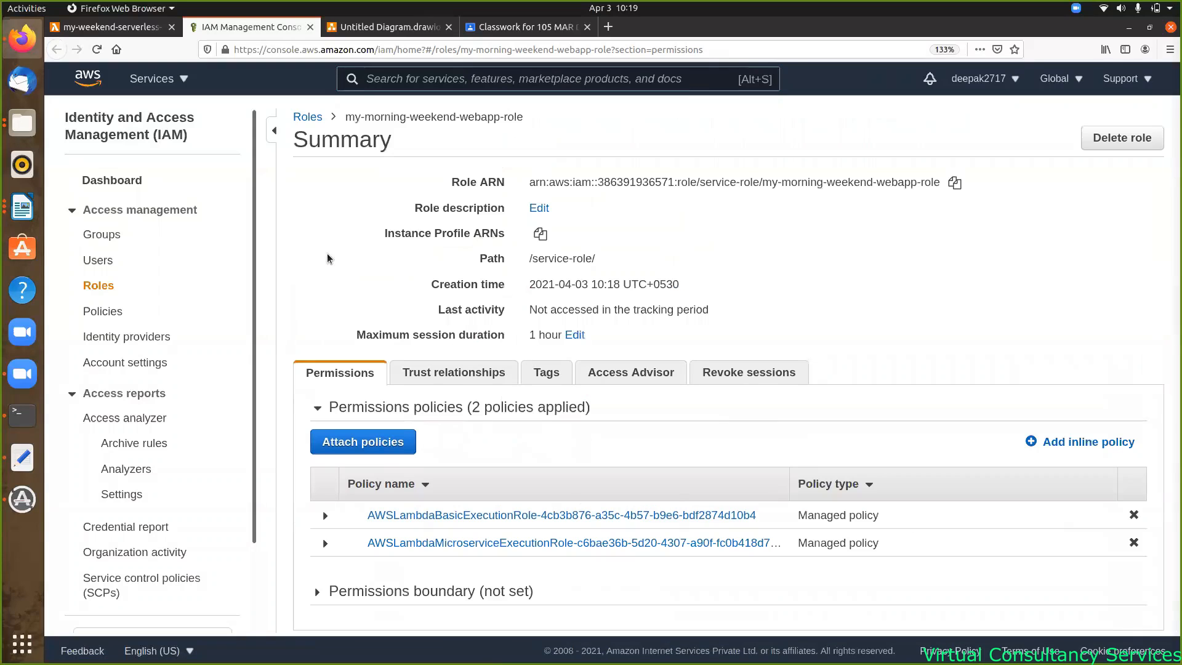
- Inspect the DynamoDB microservice policy's JSON, collapse it, and return to the Lambda tab
left_click(325, 544)
scroll(325, 548, "down", 5)
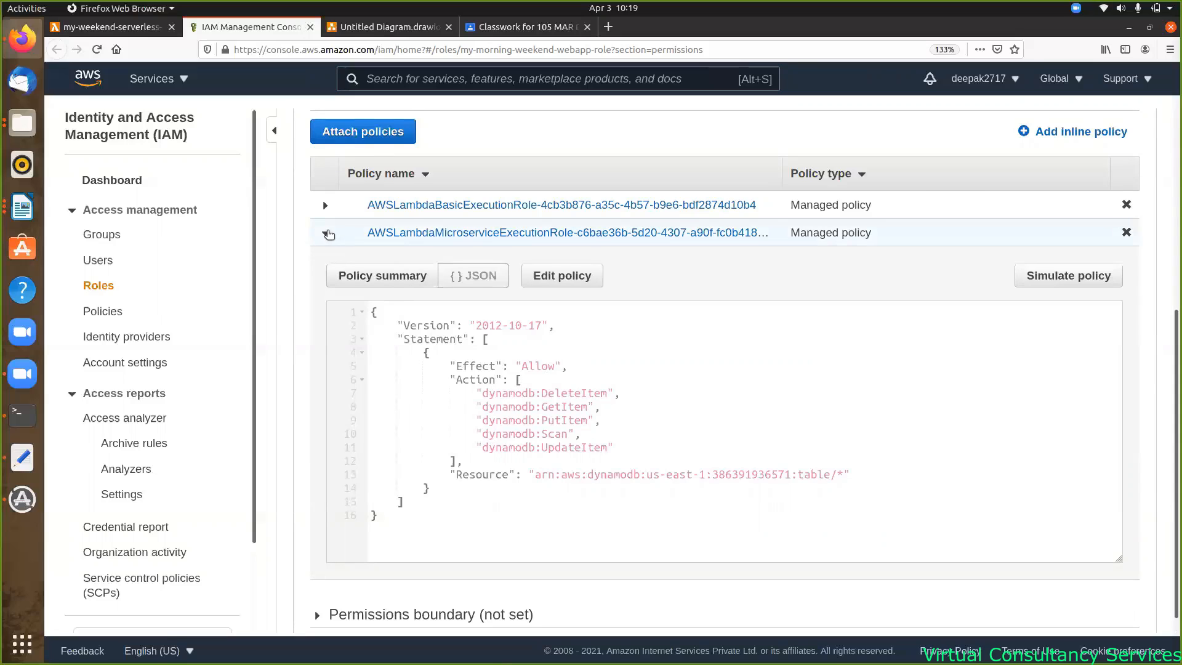
left_click(327, 233)
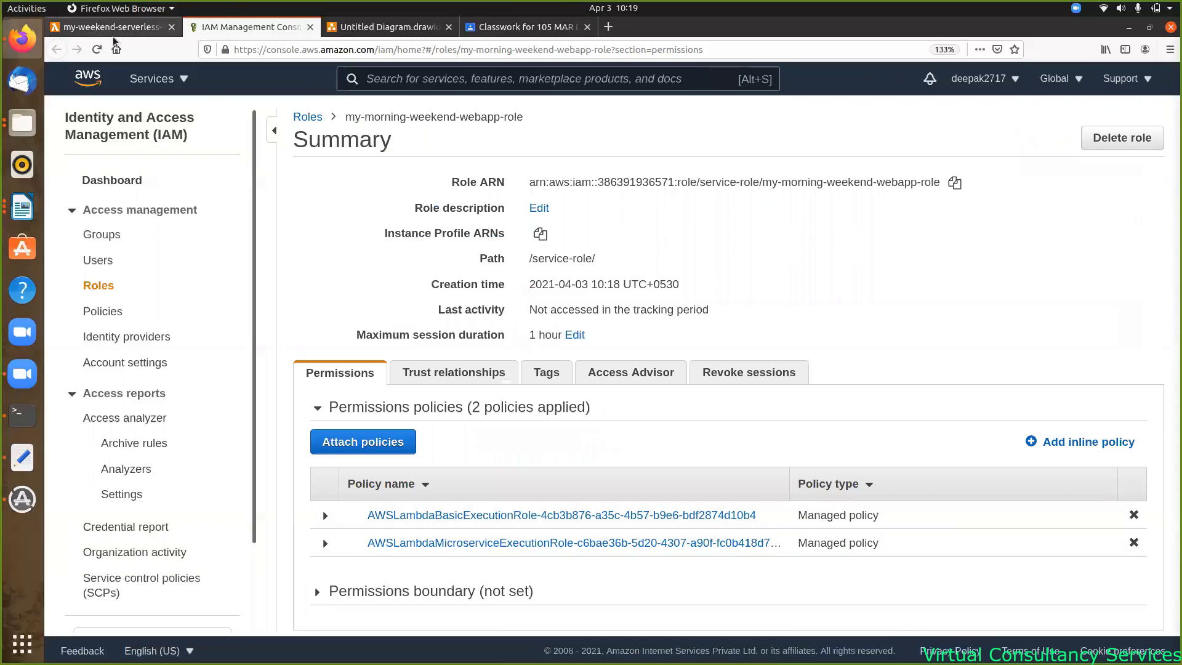
left_click(108, 20)
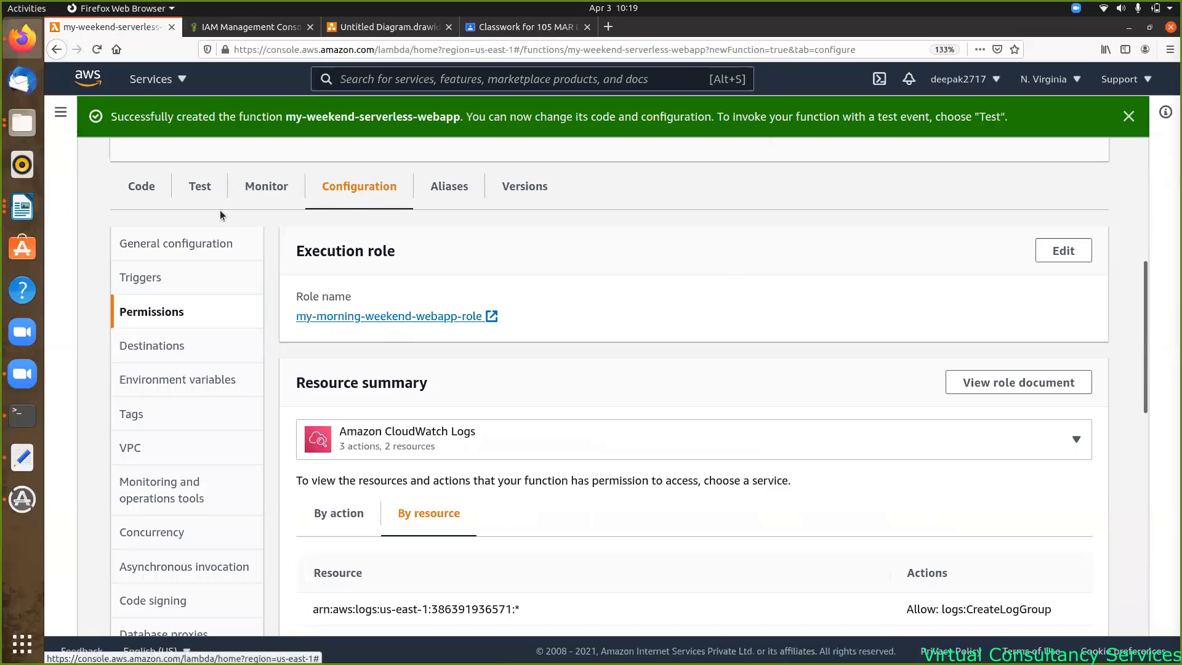
- Open lambda_function.py in the Lambda code editor and hellodevOpsEthans.py in Text Editor
left_click(141, 188)
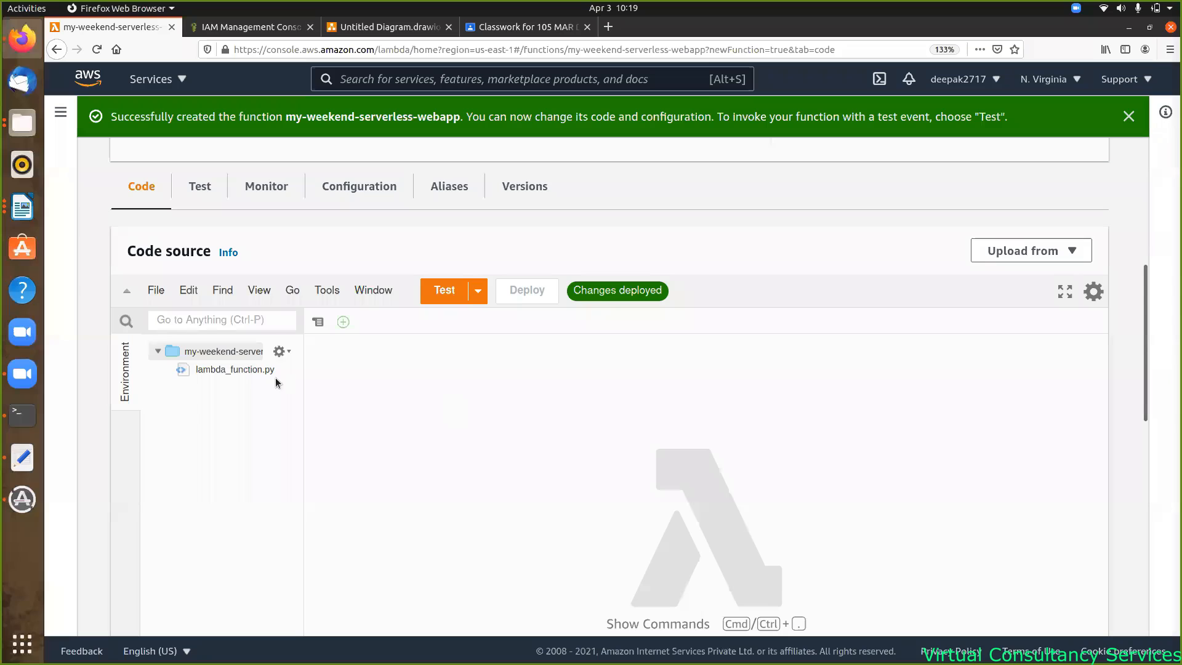
double_click(249, 368)
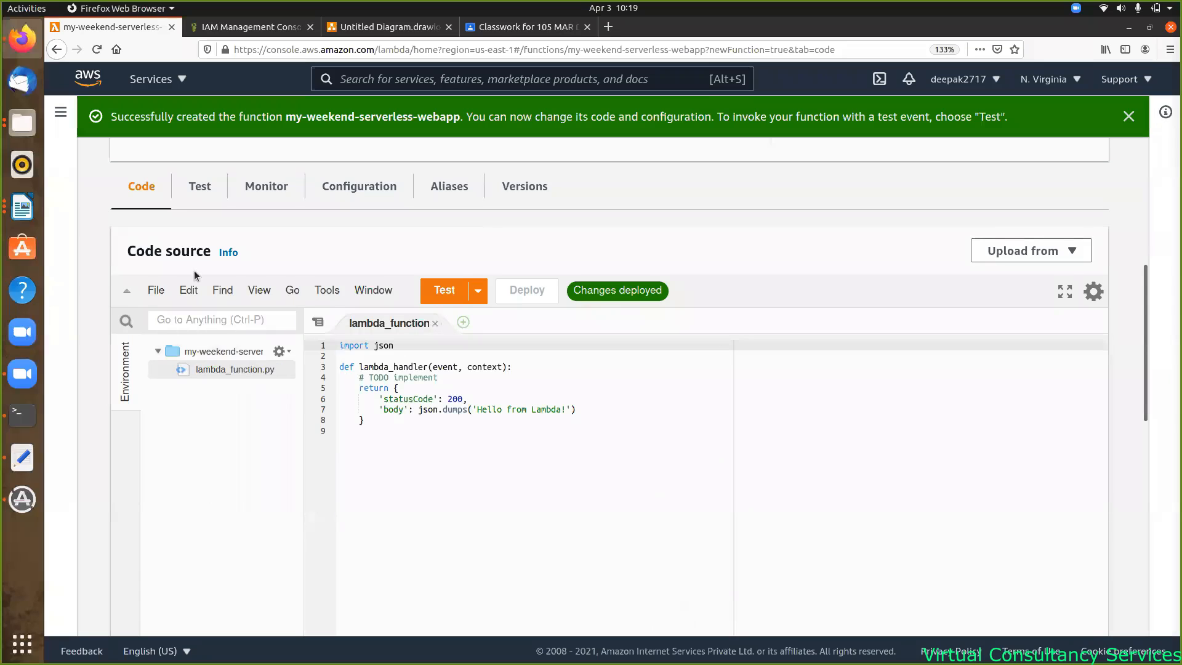
left_click(22, 123)
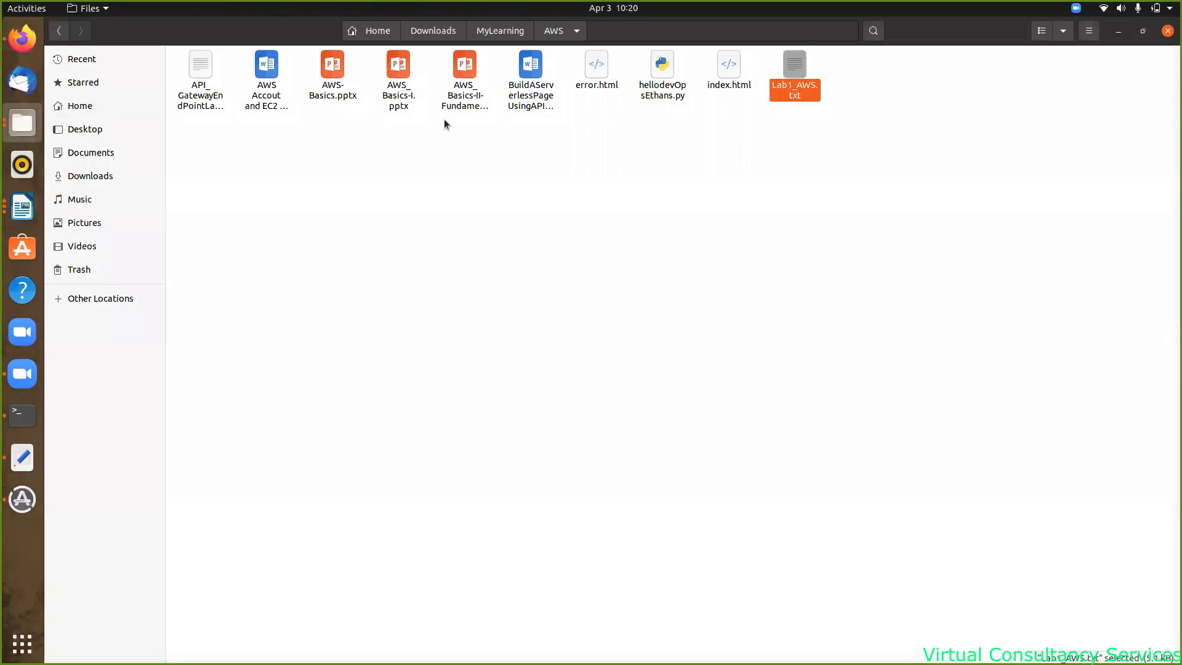
right_click(656, 68)
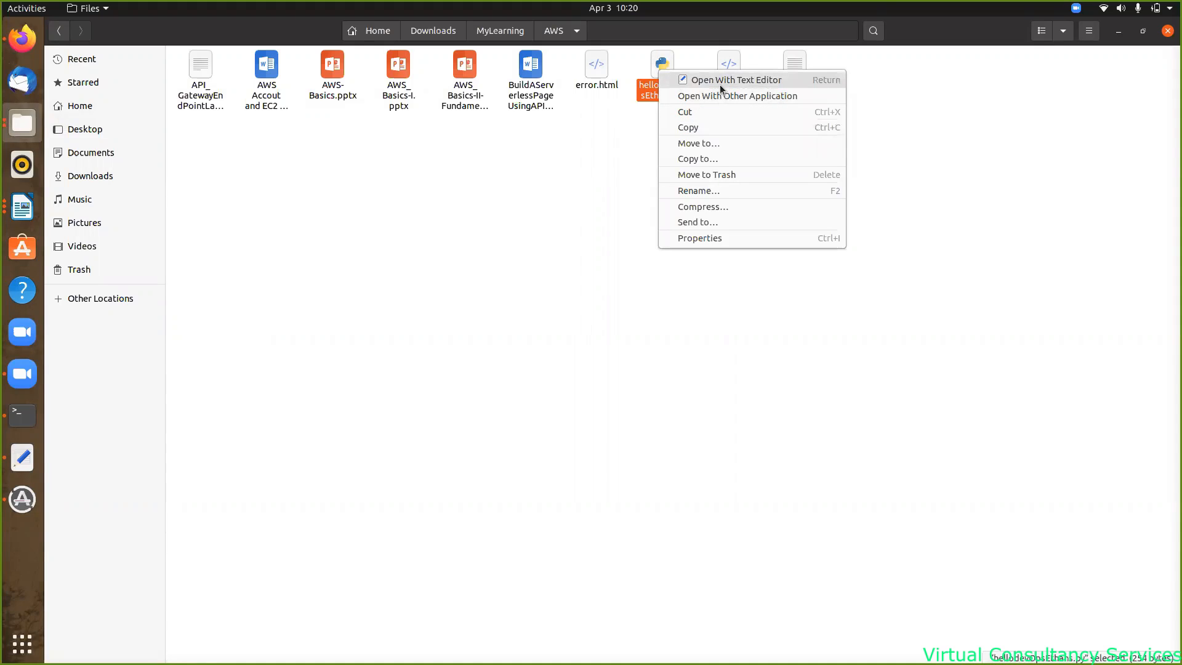
left_click(745, 79)
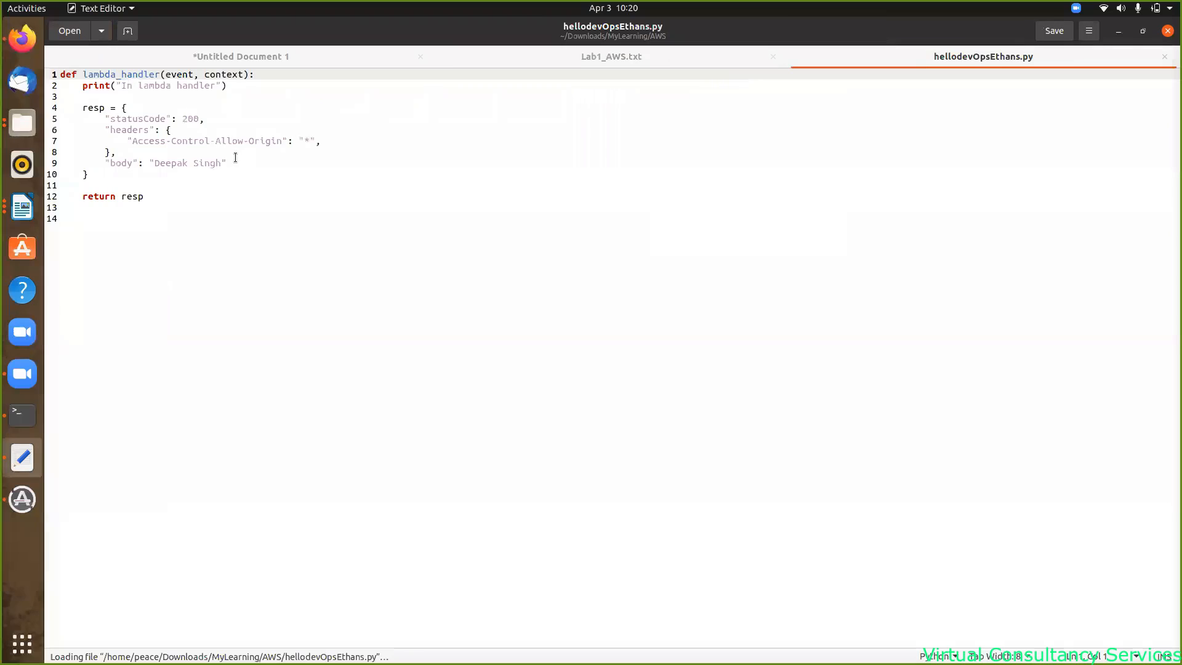
- Copy the lambda_handler code from hellodevOpsEthans.py and return to the Lambda console
left_click_drag(152, 194, 61, 73)
key("ctrl+c")
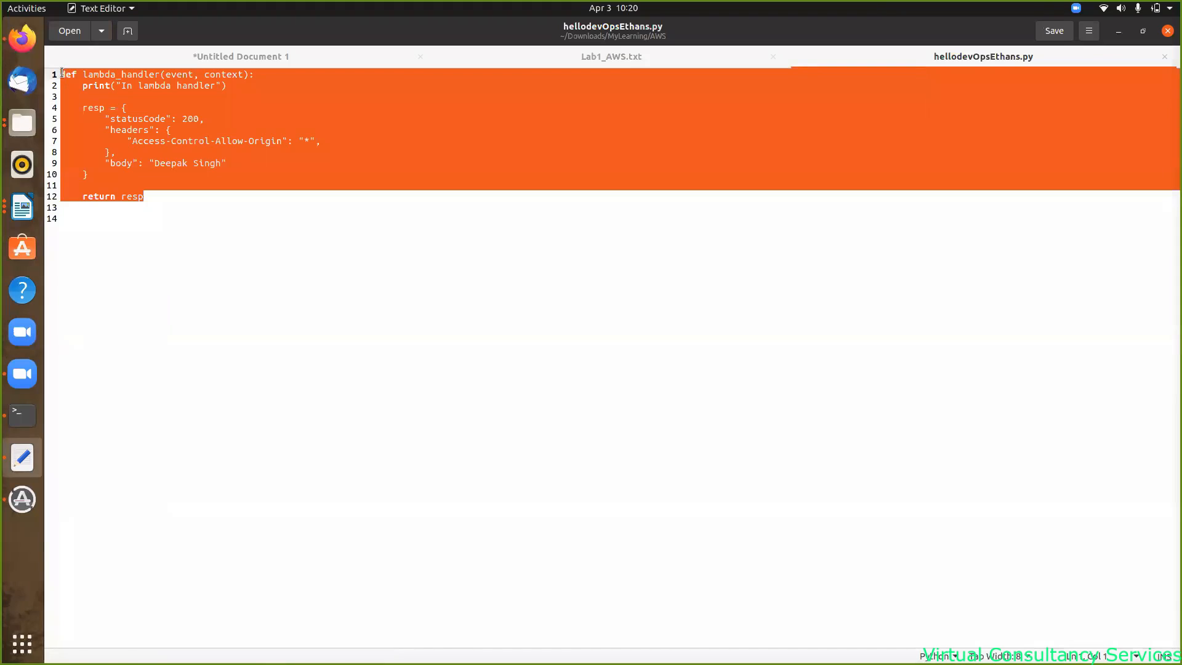
key("alt+Tab")
key("alt+Tab")
key("alt+Tab")
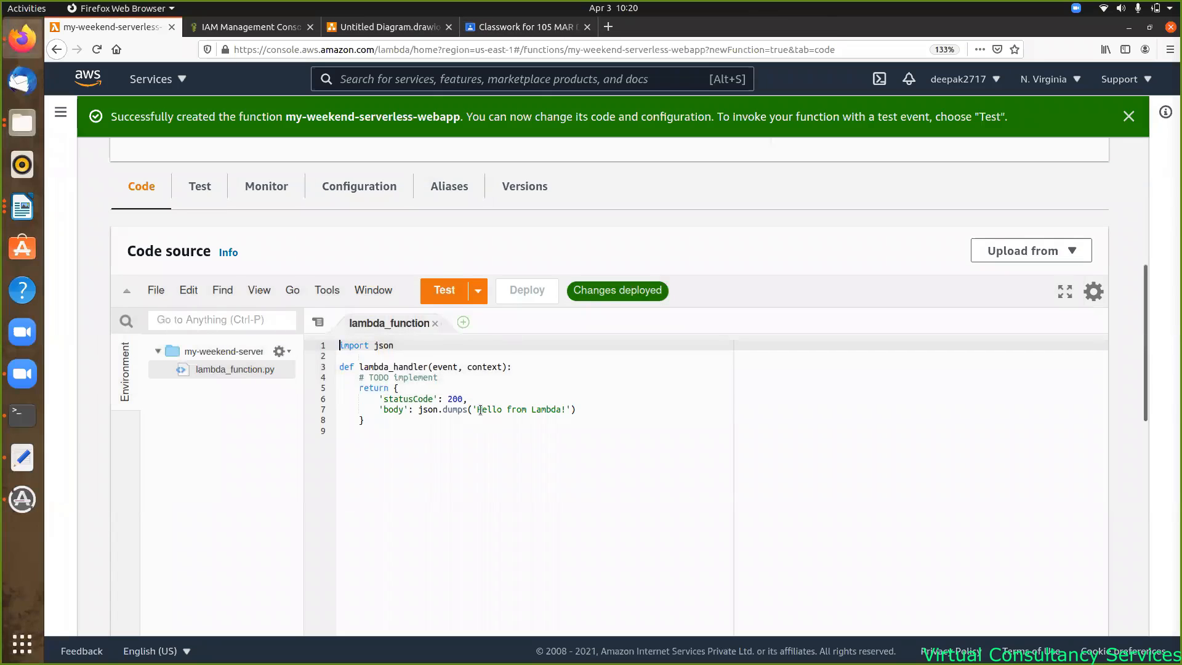
- Replace the default handler with the copied code, body 'Our Serverless Application', and save
left_click_drag(366, 420, 338, 365)
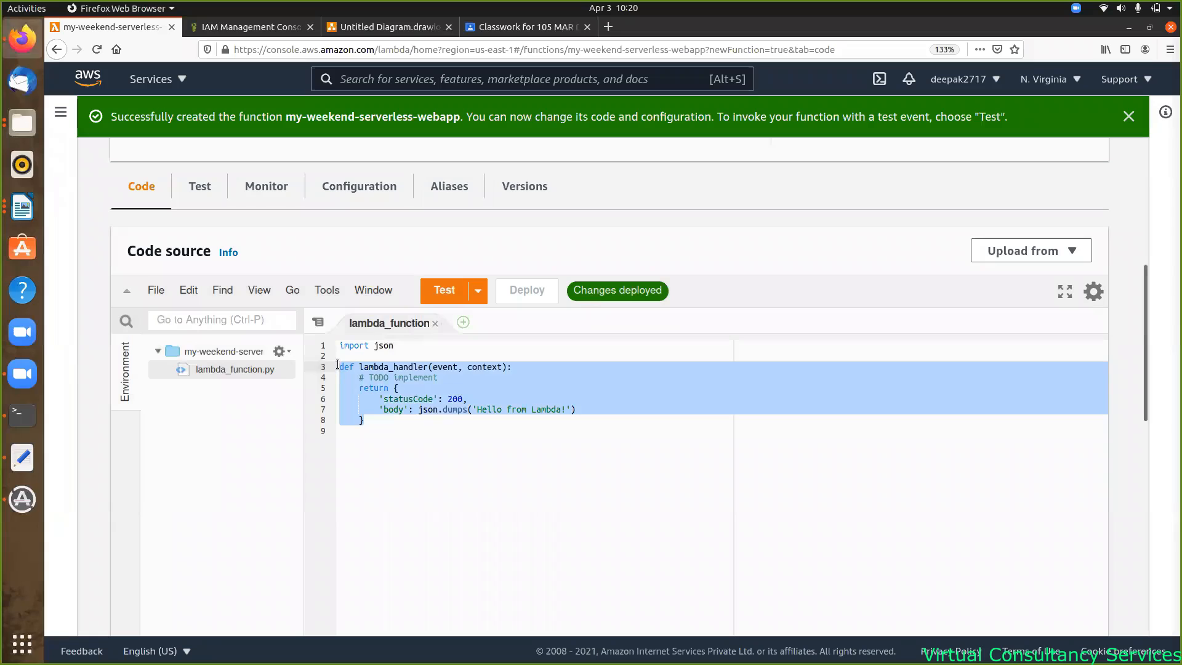
key("ctrl+v")
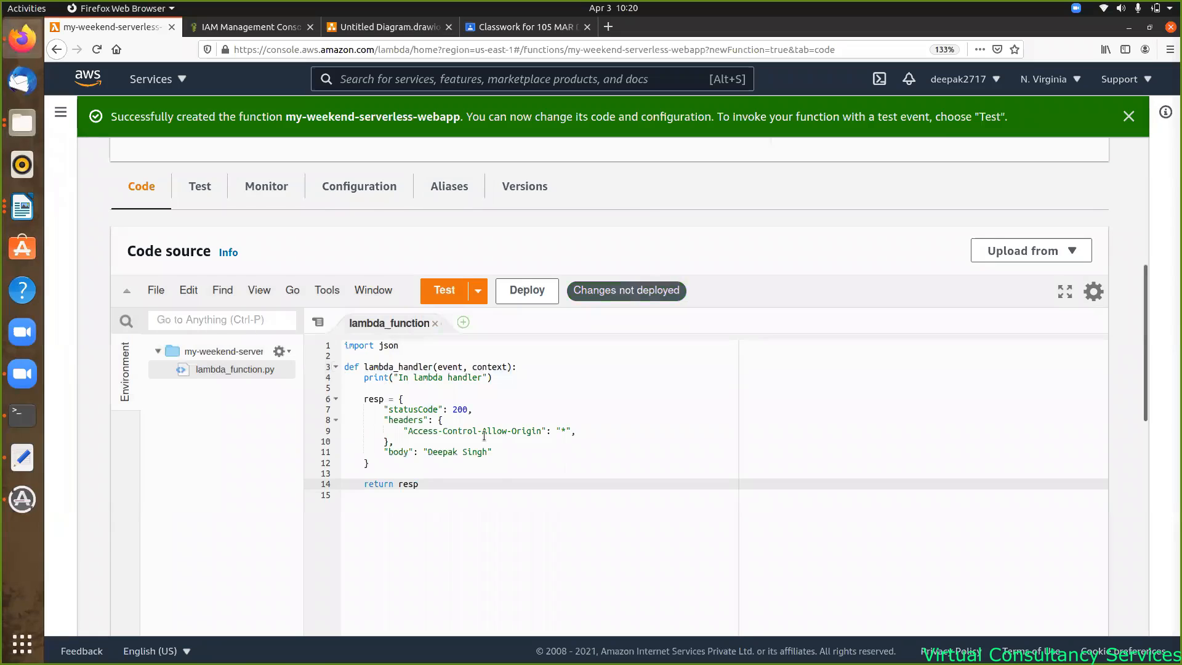
left_click(456, 493)
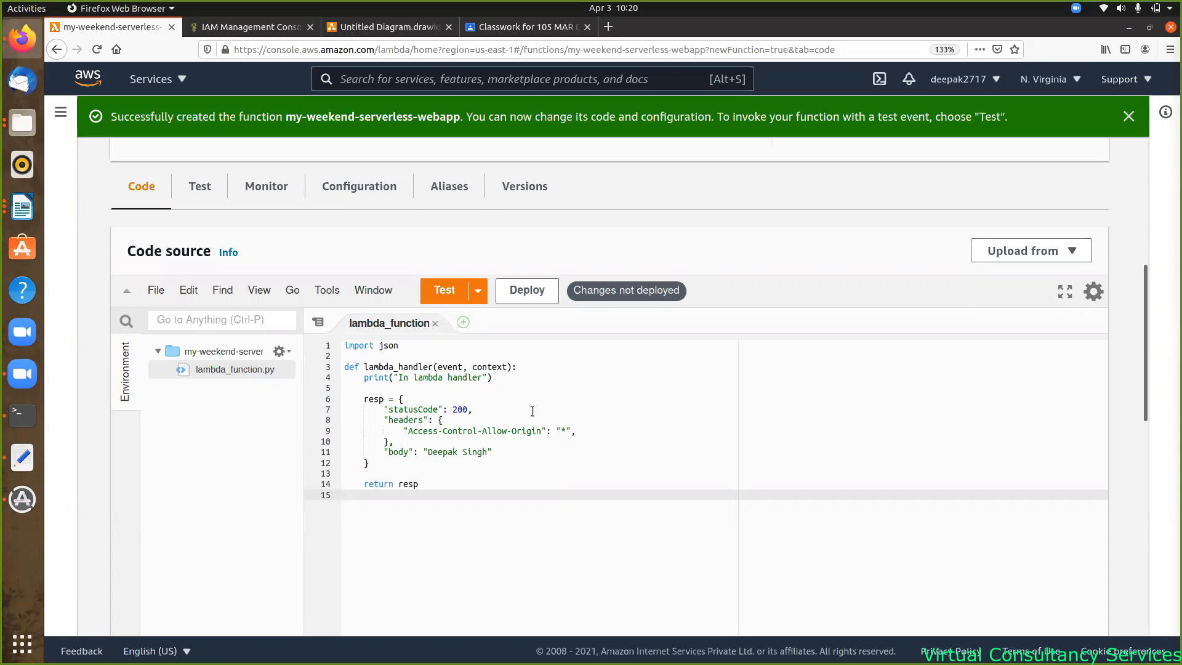
left_click(487, 453)
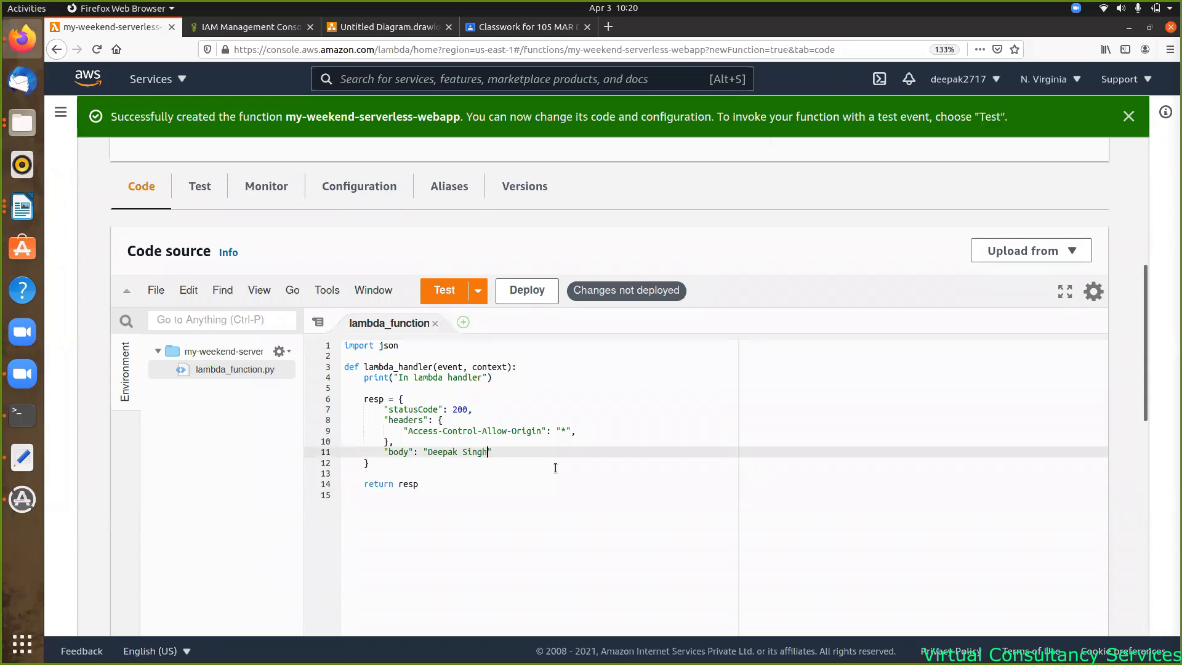
key("BackSpace")
key("BackSpace")
key("BackSpace")
key("BackSpace")
key("BackSpace")
key("BackSpace")
key("BackSpace")
key("BackSpace")
key("BackSpace")
key("BackSpace")
key("BackSpace")
key("BackSpace")
type("Our Ser")
type("ver")
type("less Ap")
type("plication")
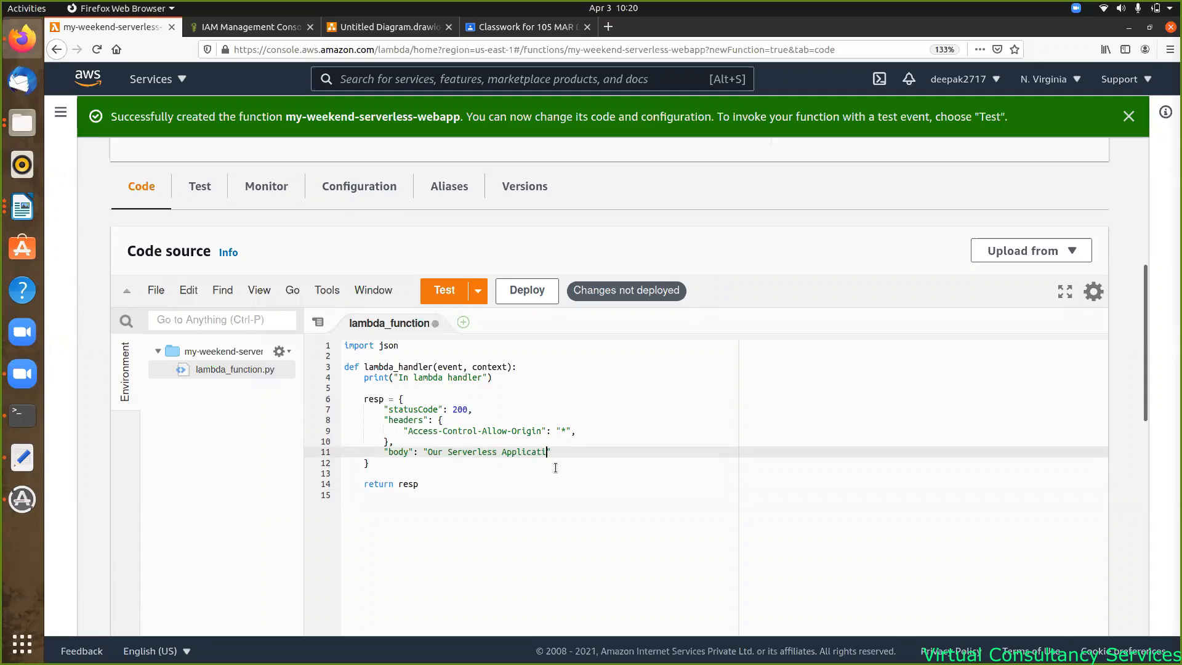
key("ctrl+s")
- Tidy the blank line above the response block and deploy the updated code
mouse_move(435, 398)
left_mouse_down()
mouse_move(454, 377)
mouse_move(443, 382)
left_mouse_up()
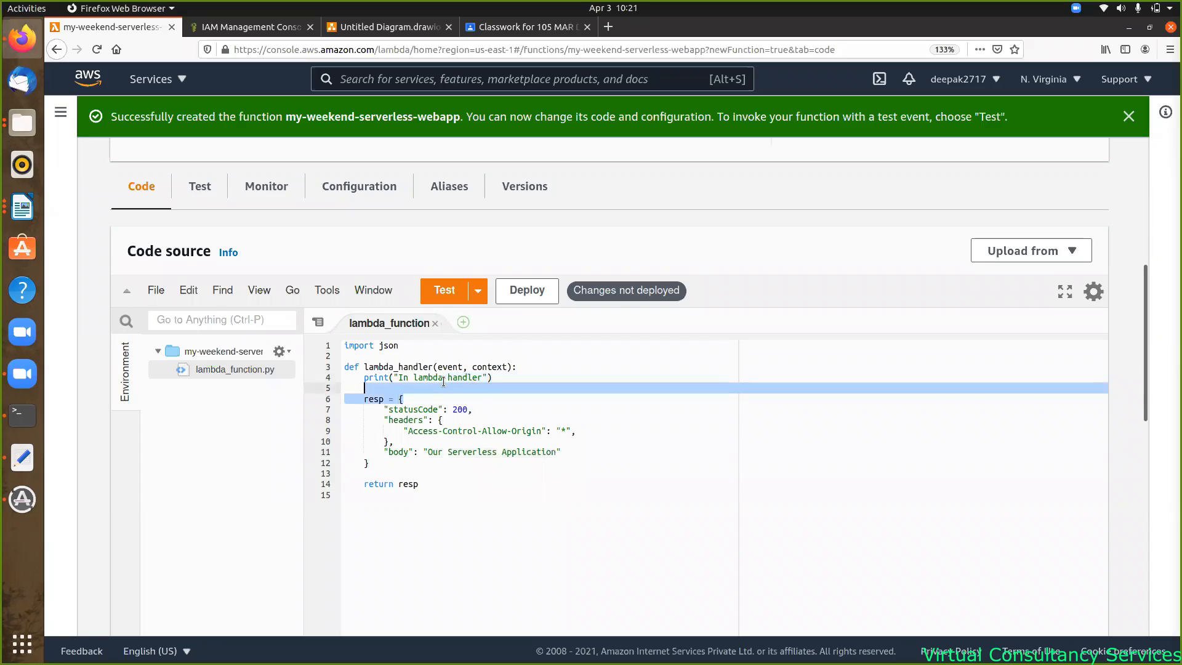
left_click(444, 383)
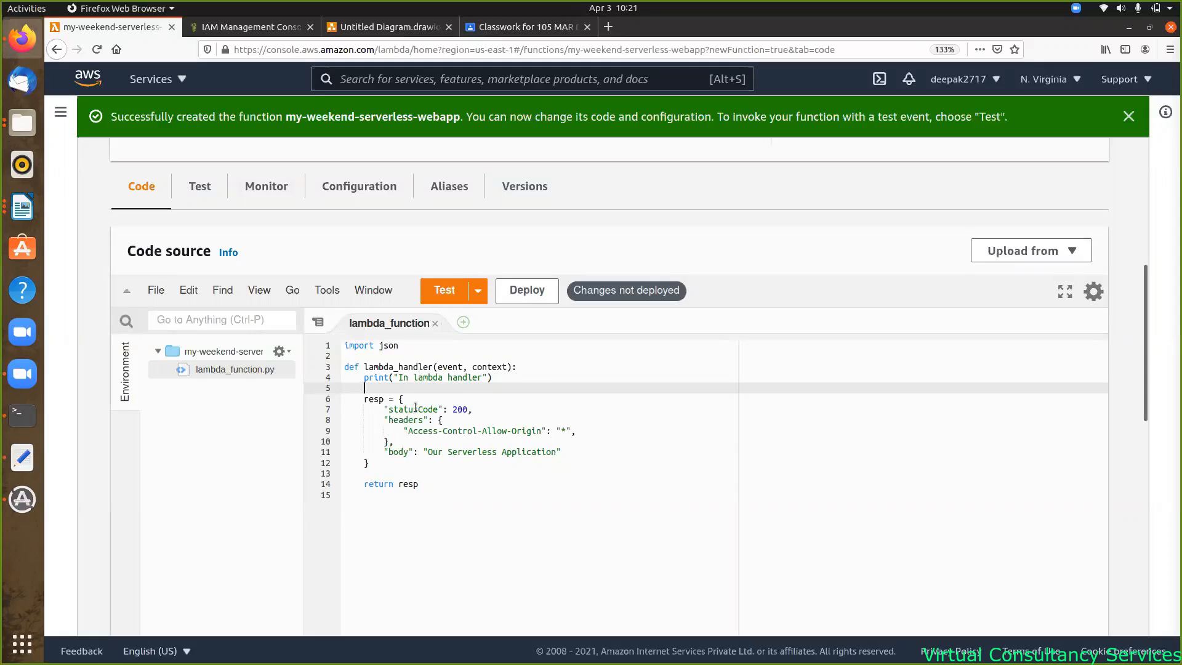
left_click(530, 294)
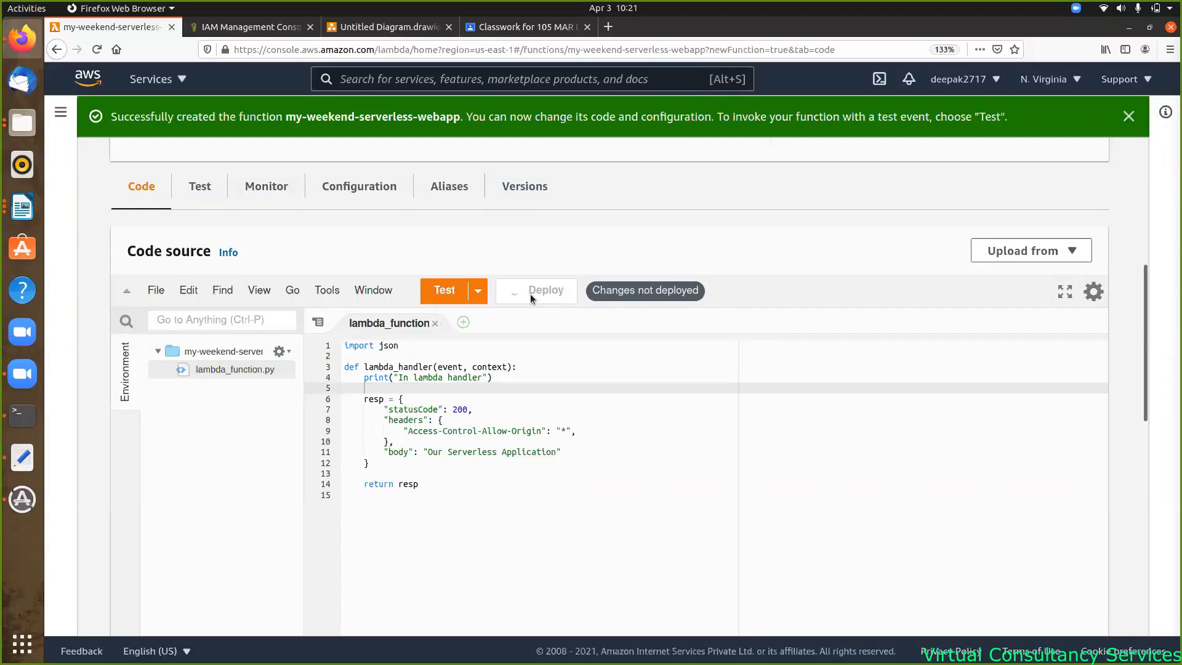
- Create a hello-world test event named 'test'
left_click(444, 290)
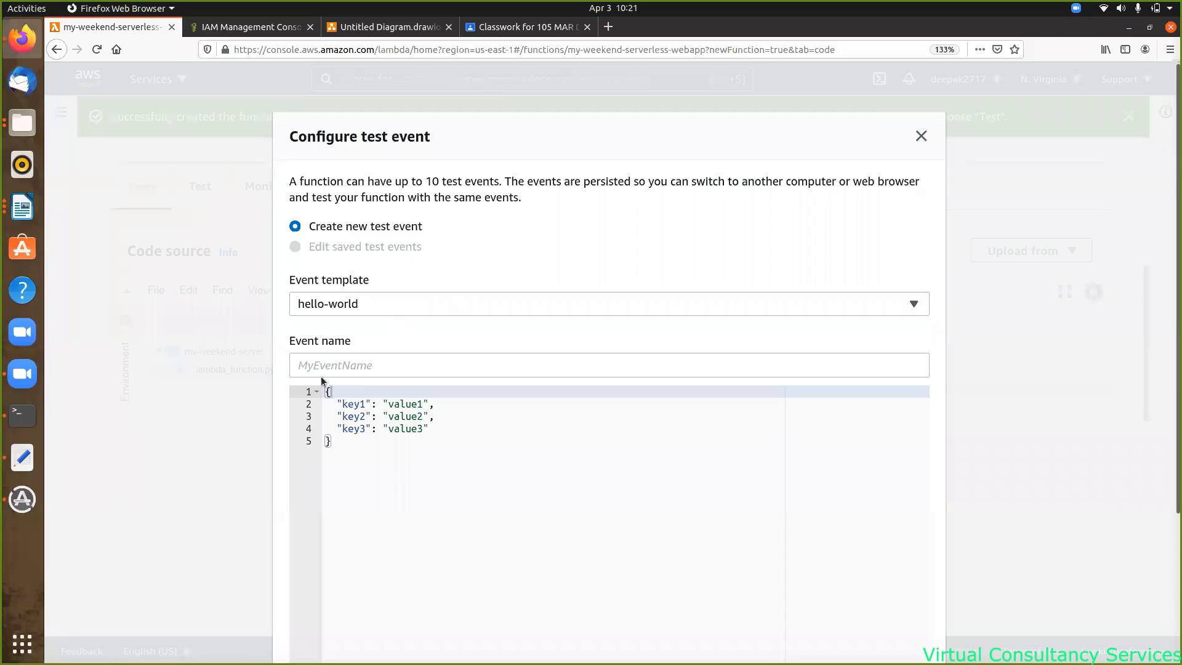
left_click(314, 369)
type("test")
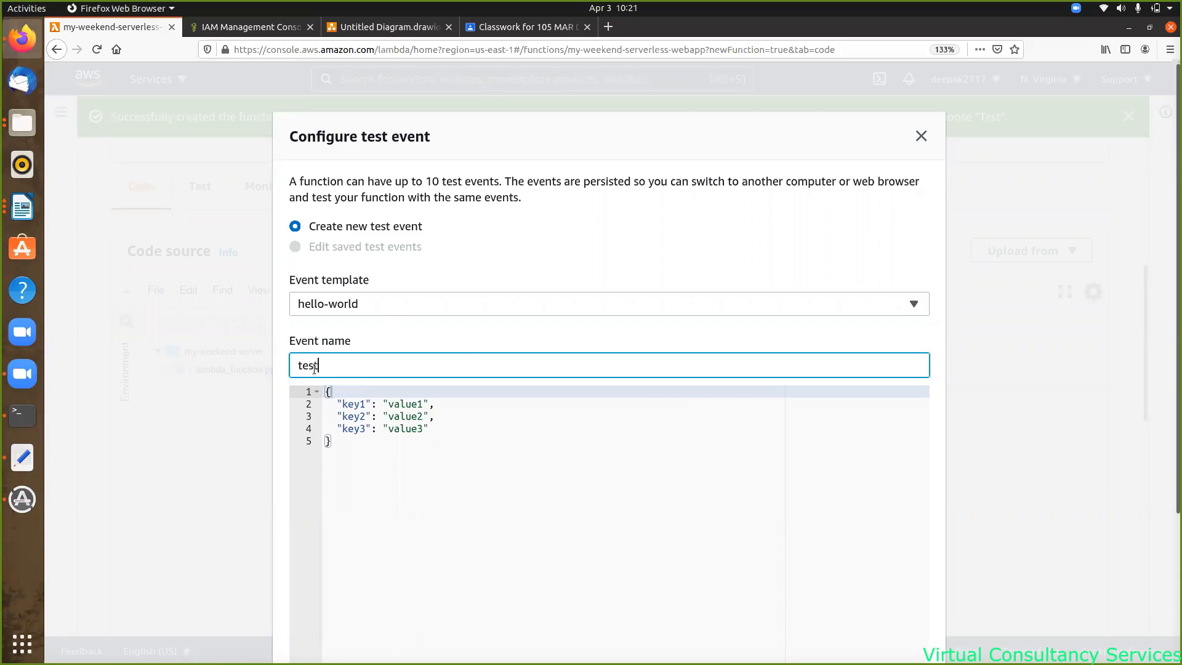
scroll(668, 399, "down", 3)
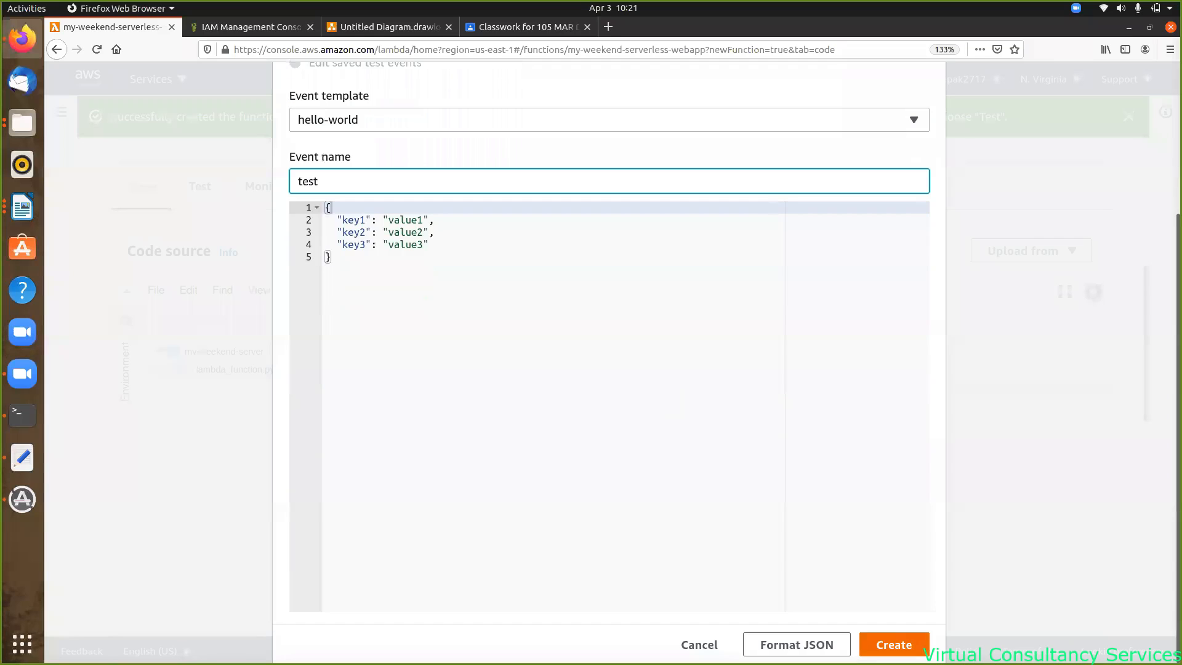
left_click(901, 644)
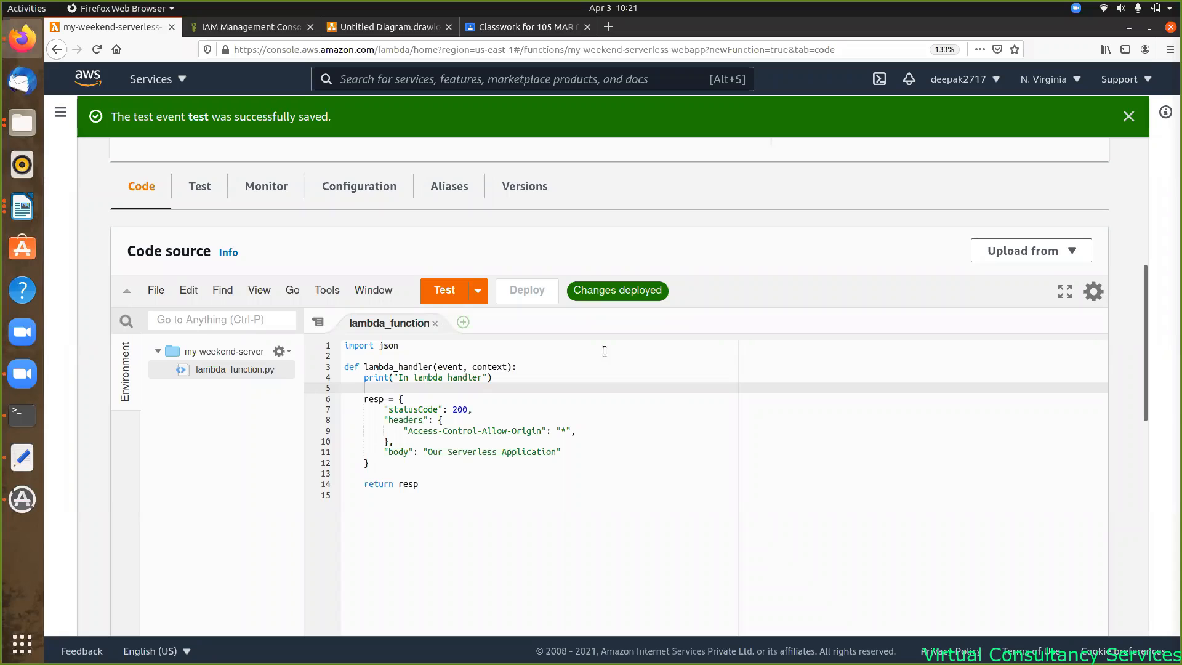
- Run the test and check the 200 response 'Our Serverless Application' and 'In lambda handler' log
left_click(449, 290)
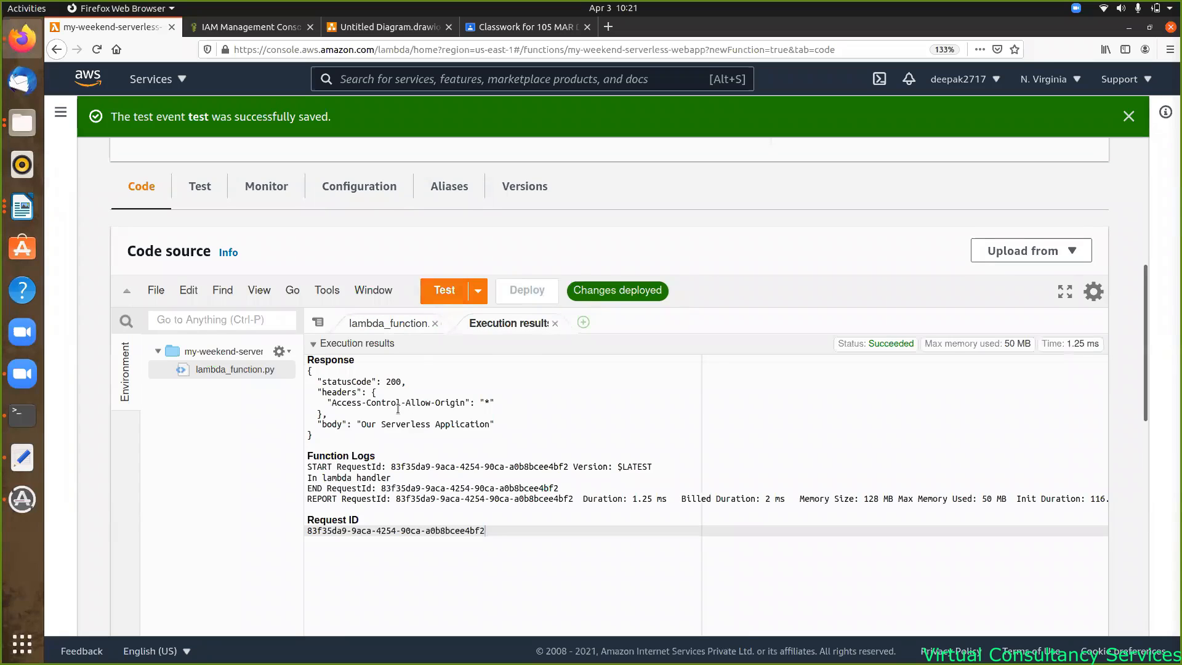
left_click_drag(321, 436, 306, 366)
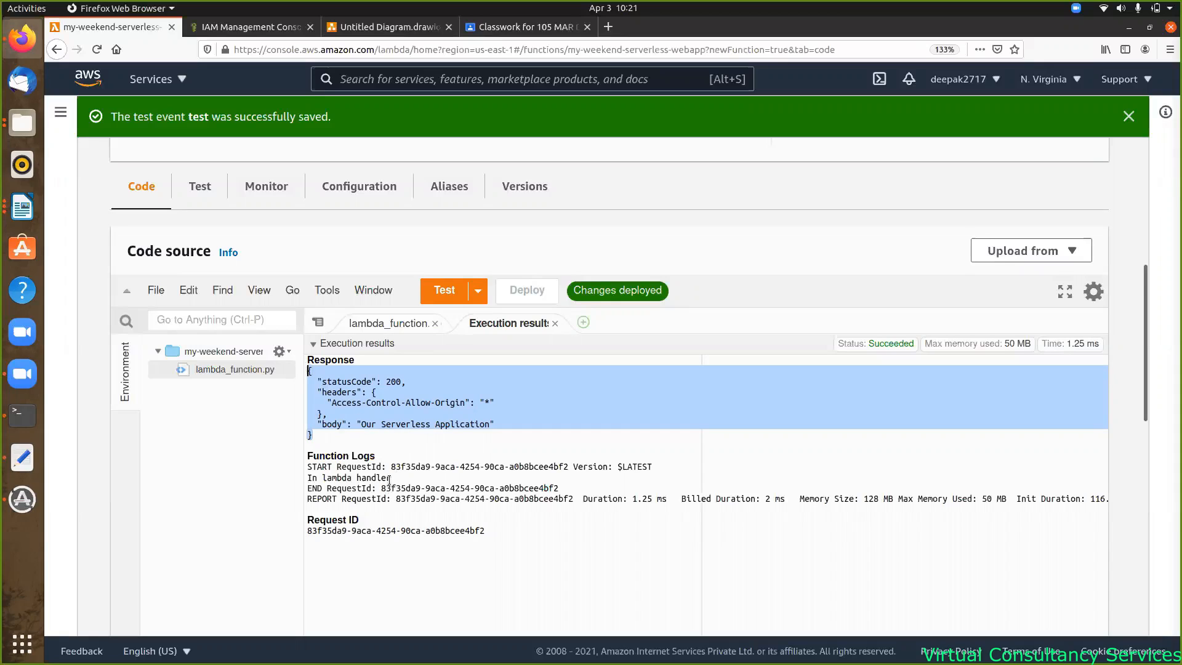
left_click_drag(390, 479, 296, 478)
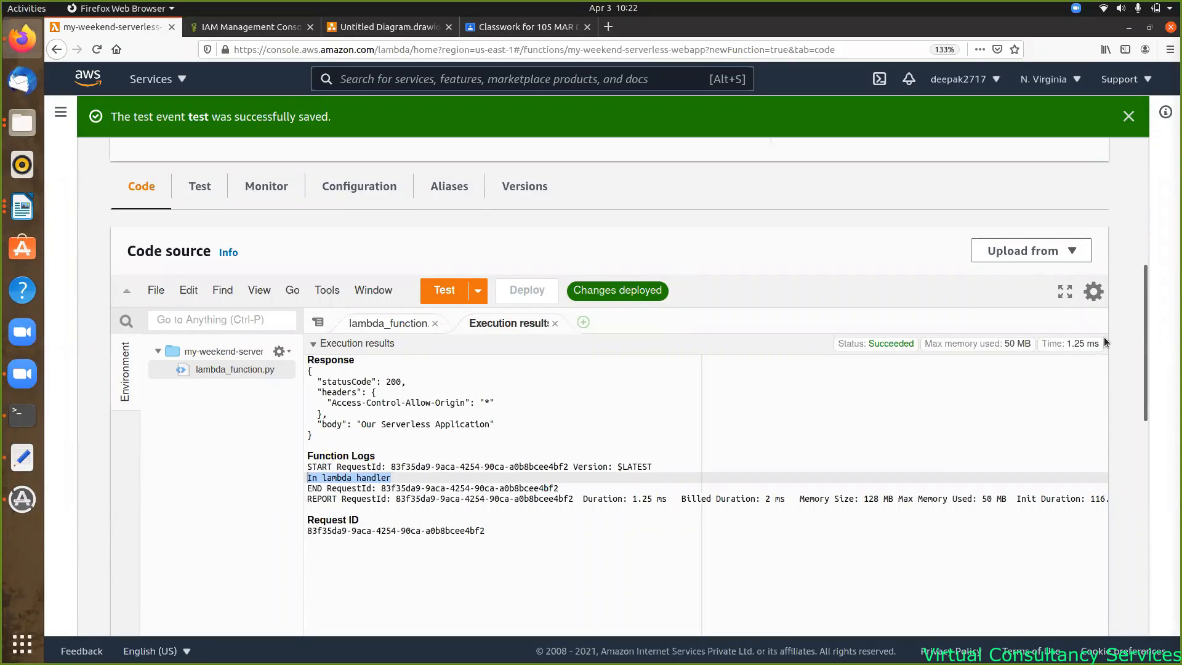
left_click_drag(1147, 275, 1140, 143)
left_click(179, 418)
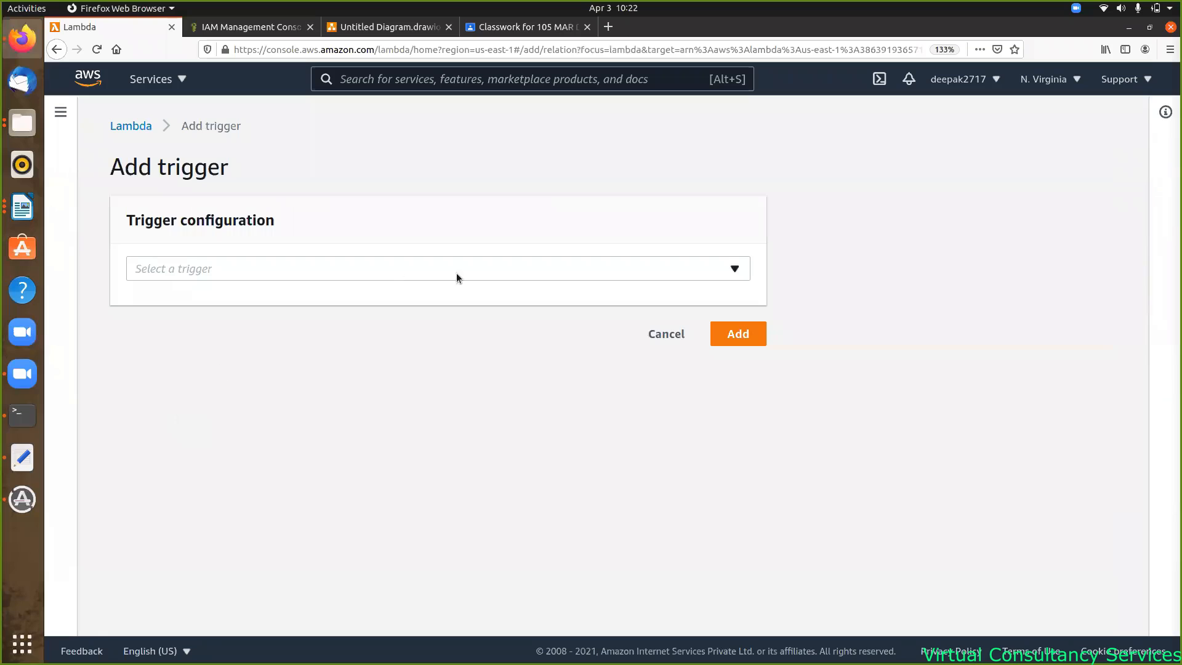
- Choose API Gateway as the trigger source and create a new API
left_click(735, 269)
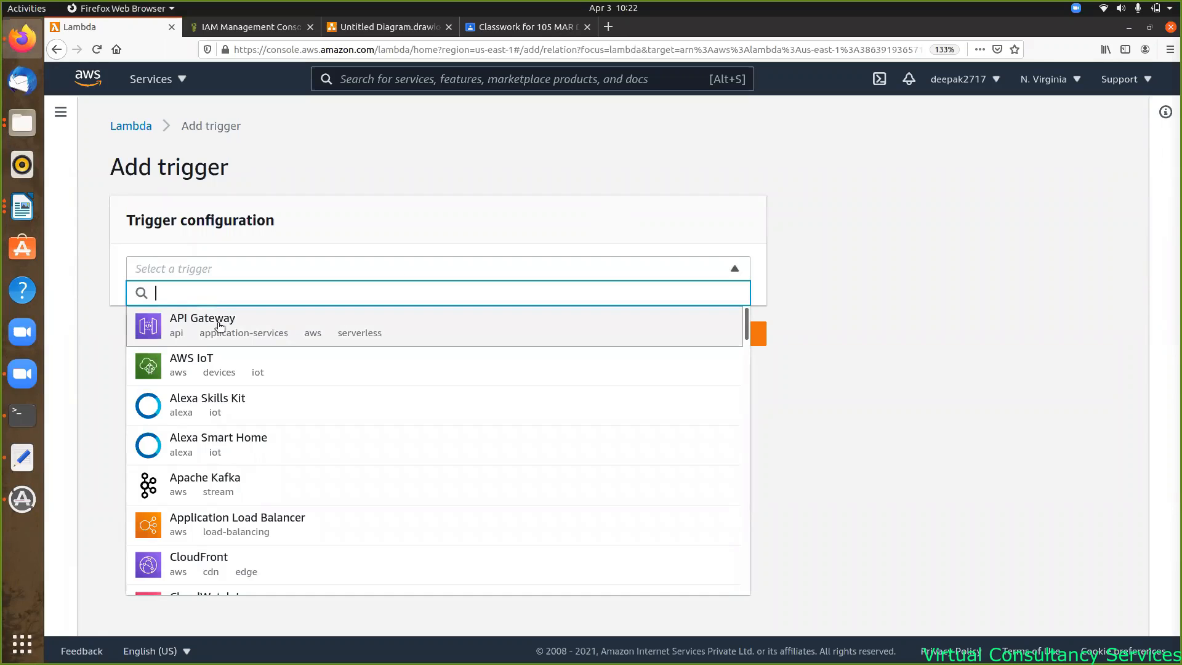
left_click(186, 325)
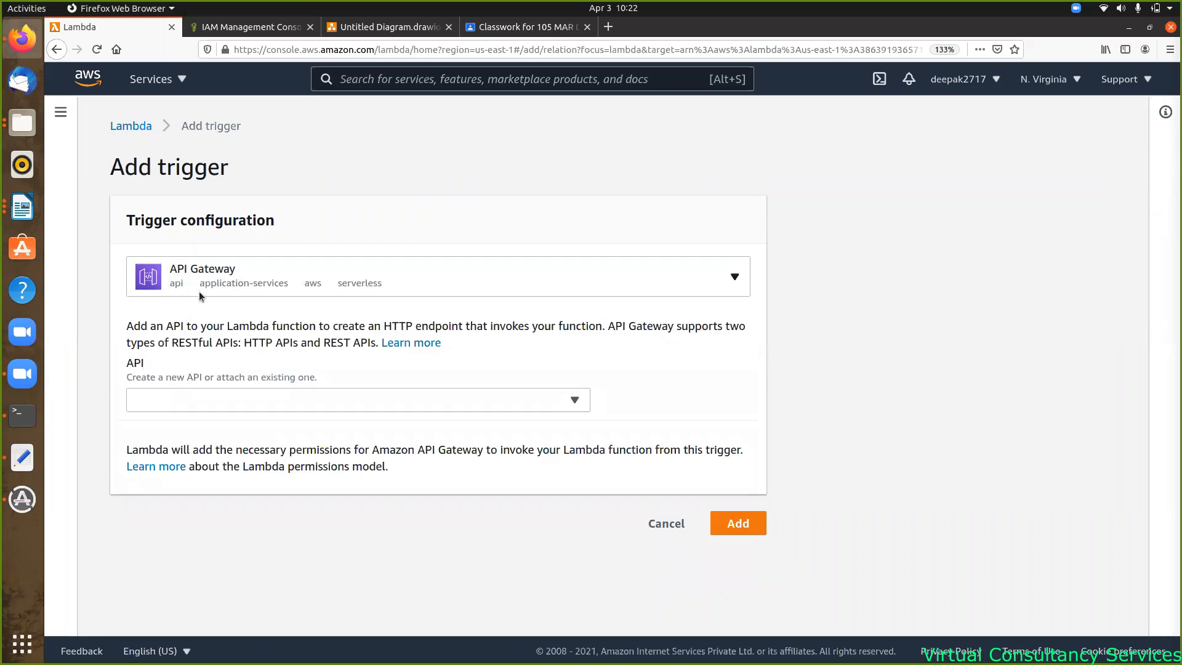
left_click(369, 404)
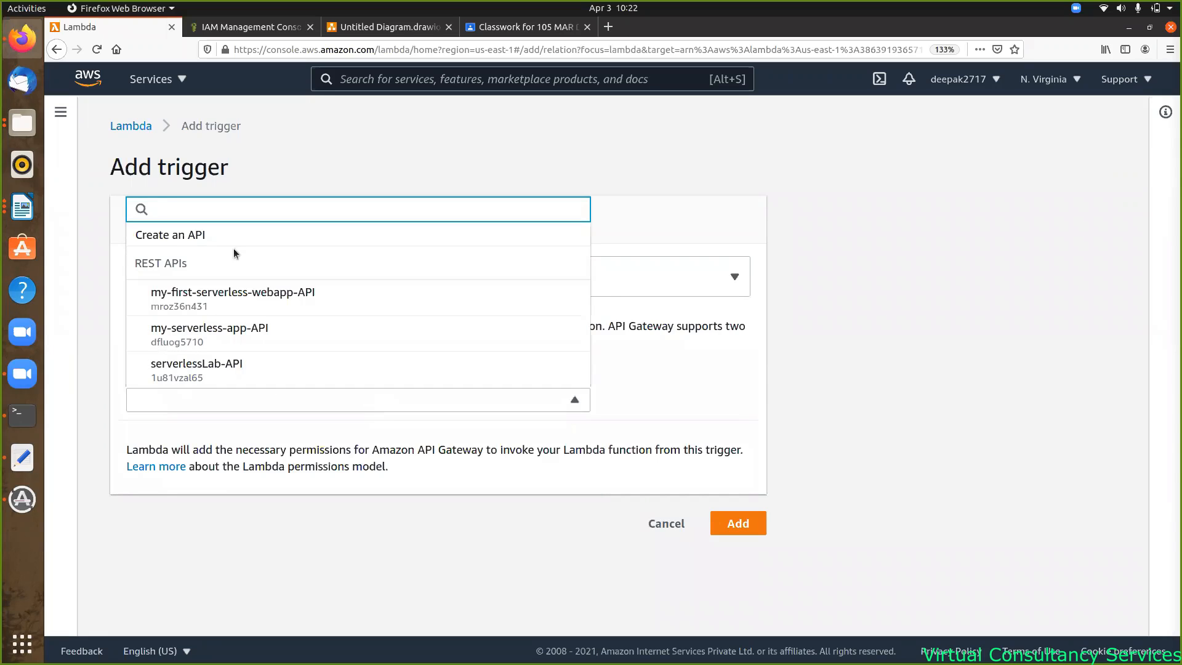
left_click(185, 237)
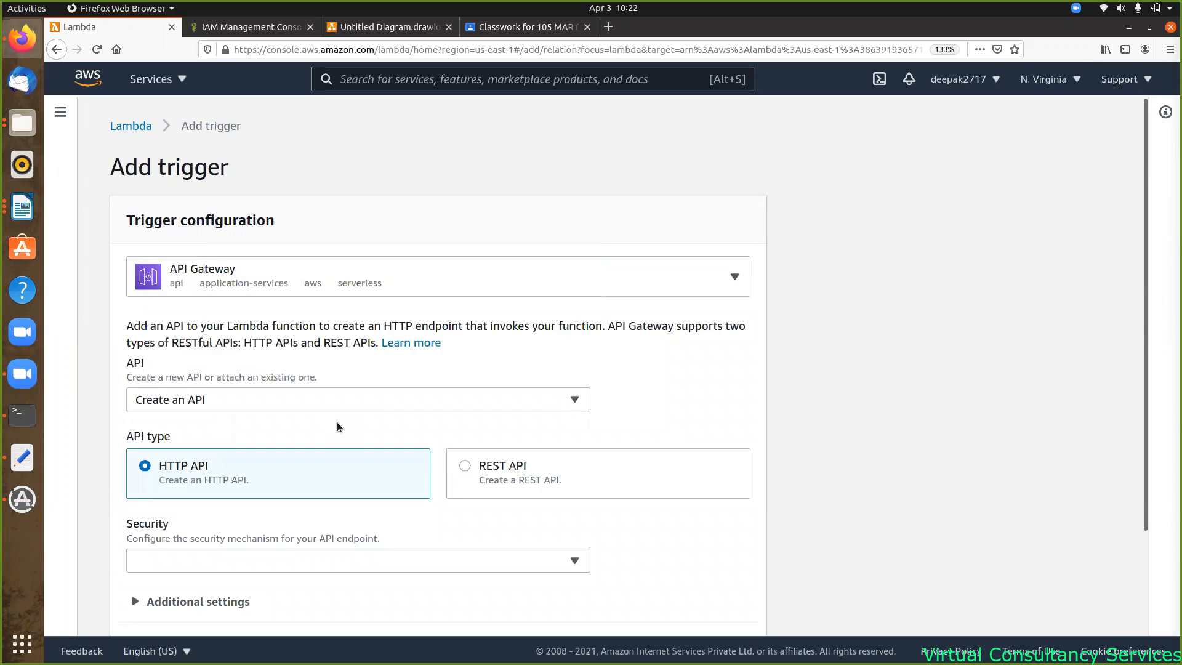
- Make it a REST API with IAM security named my-weekend-serverless-webapp-API, selecting the stage name
left_click(466, 467)
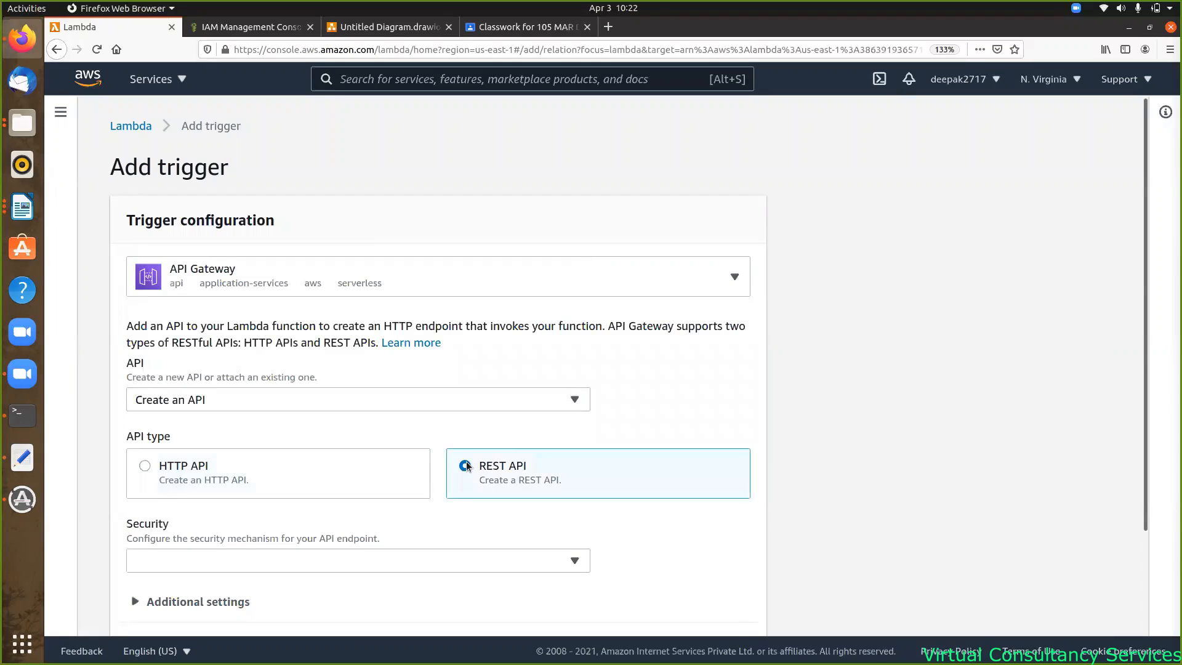
scroll(635, 433, "down", 3)
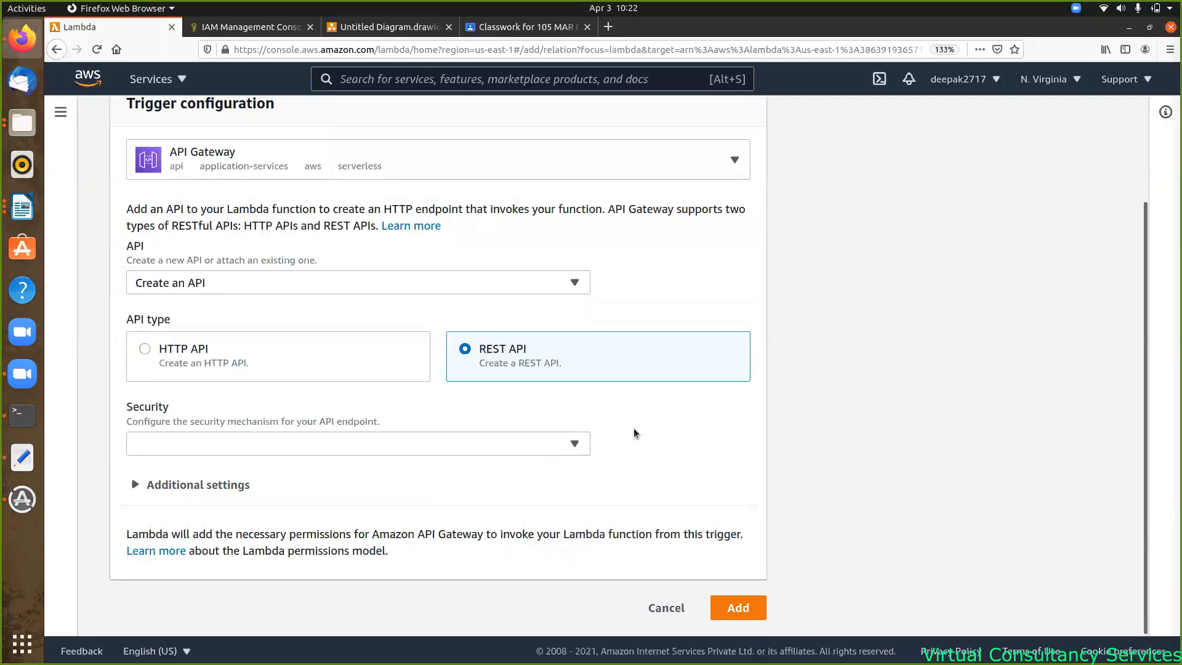
left_click(578, 446)
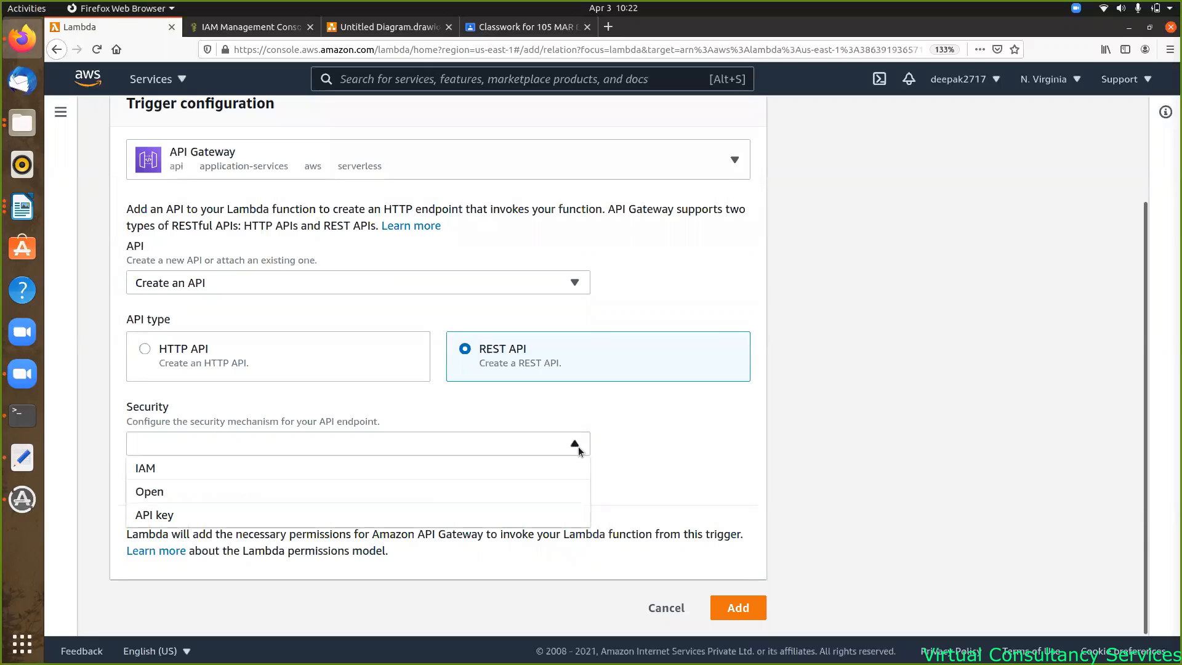
left_click(183, 471)
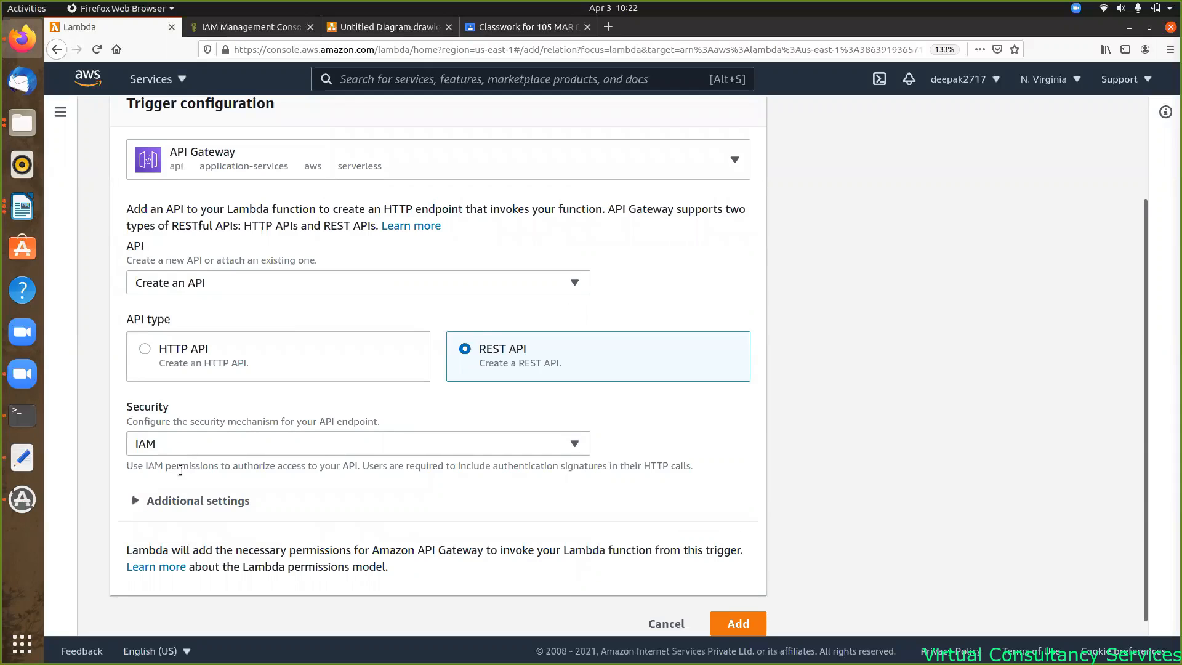
scroll(323, 464, "down", 1)
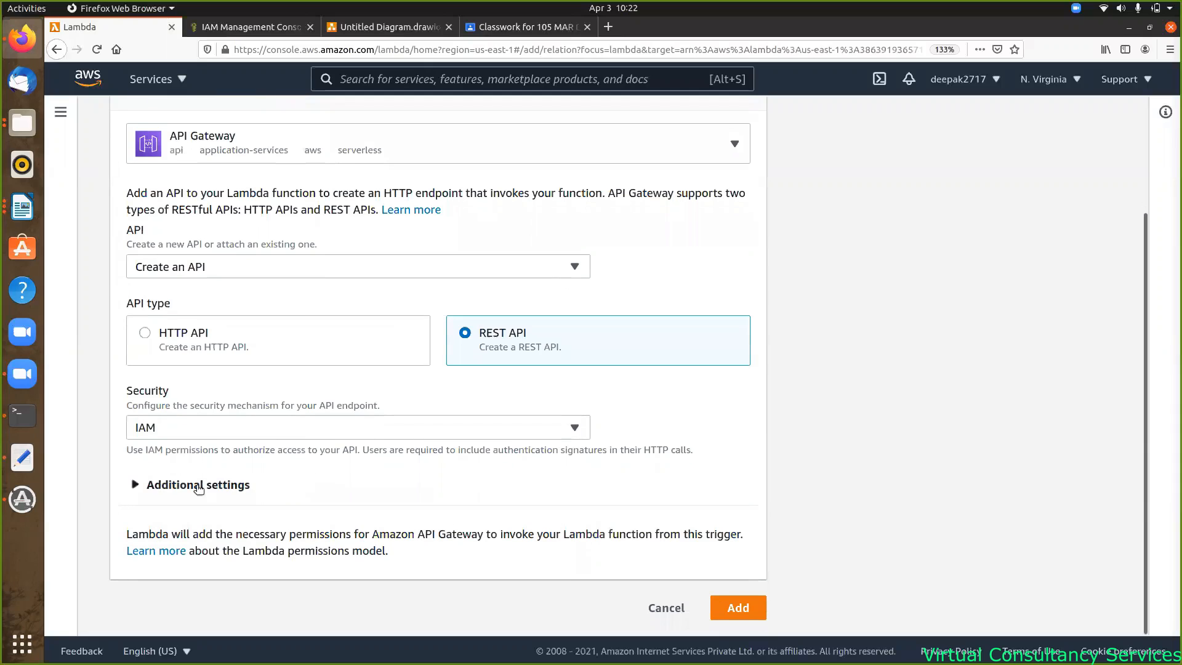
left_click(131, 486)
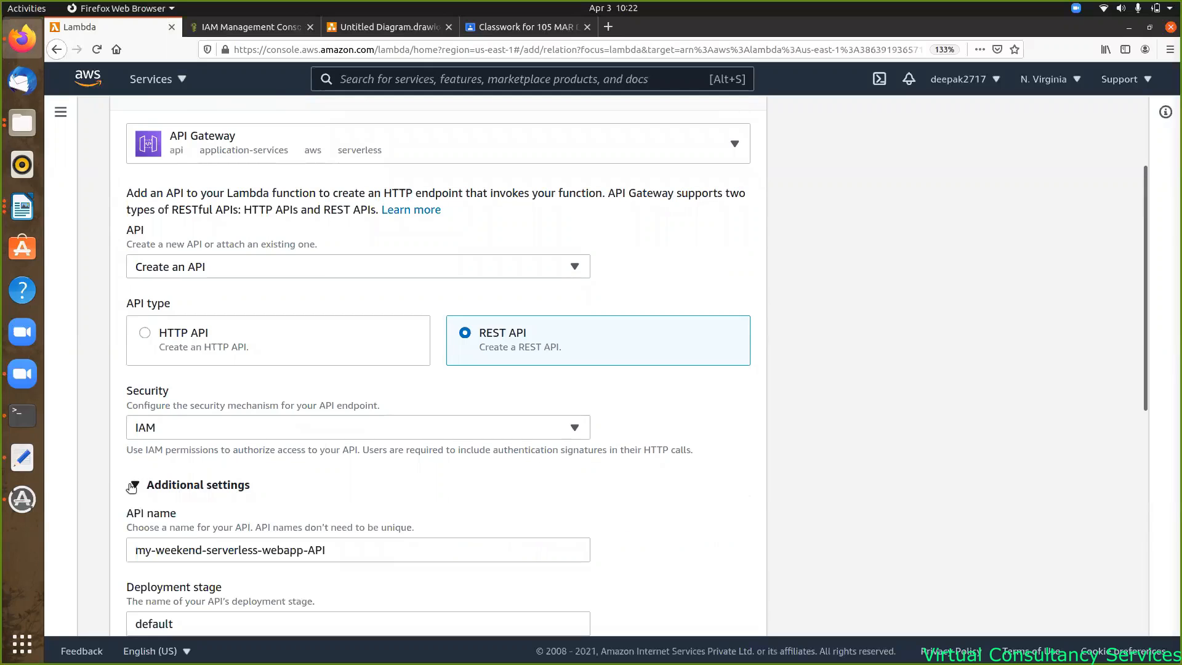
scroll(357, 435, "down", 5)
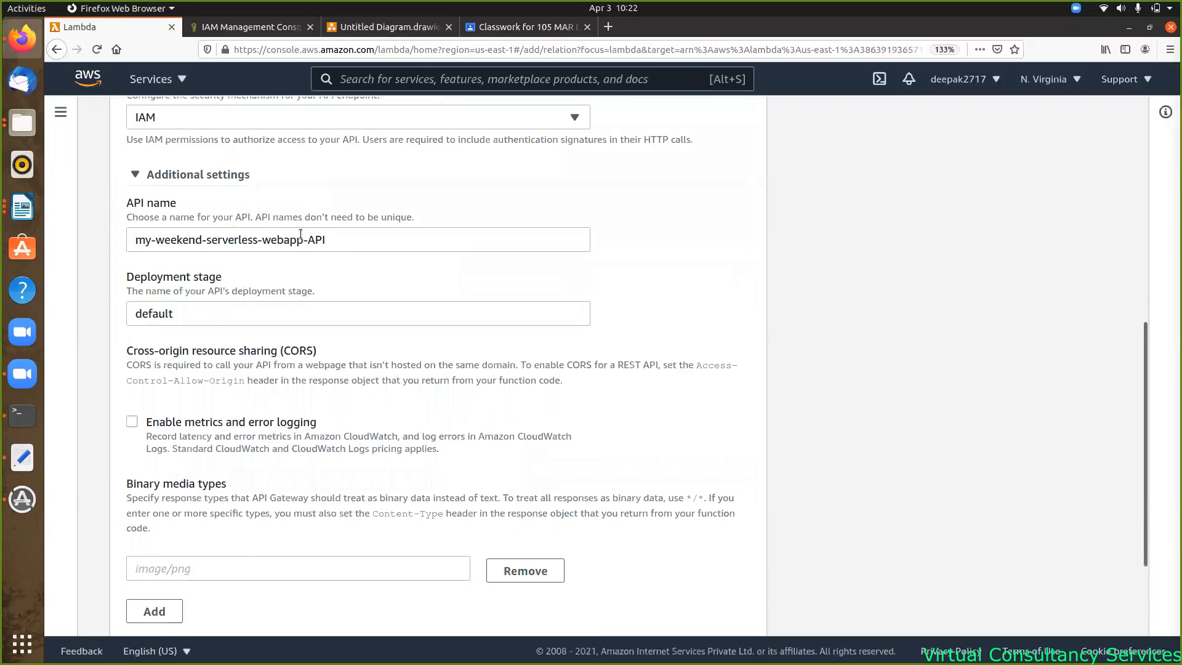
left_click_drag(191, 311, 113, 307)
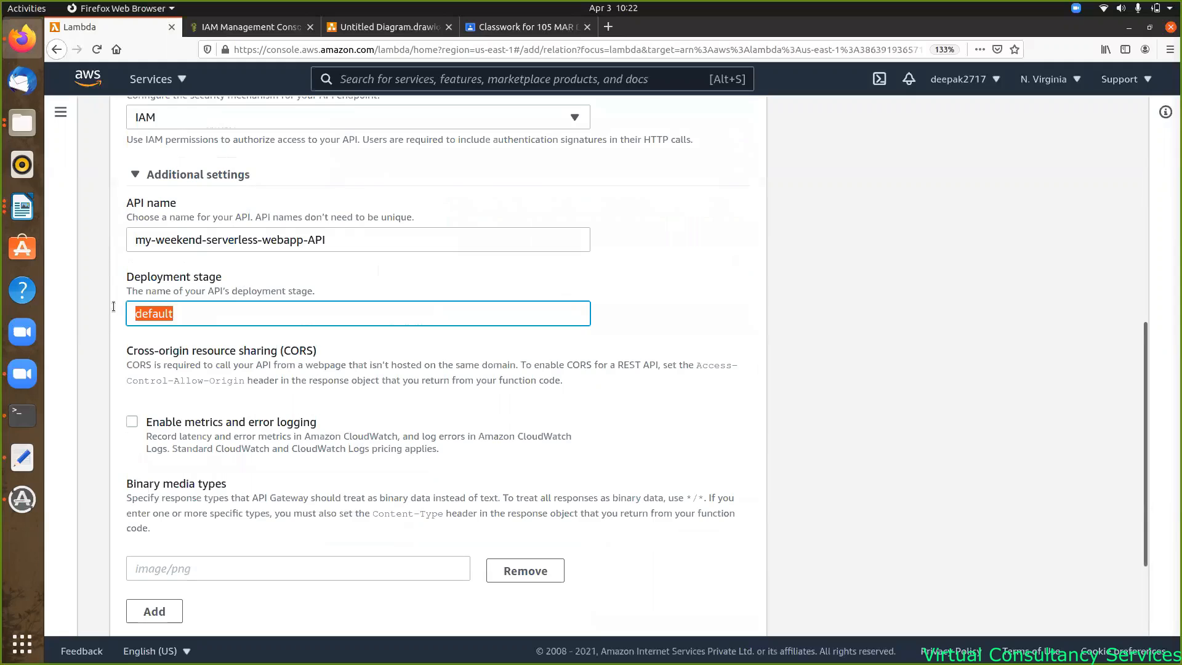
- Set the deployment stage to dev and add the API Gateway trigger
type("dev")
left_click_drag(695, 370, 243, 384)
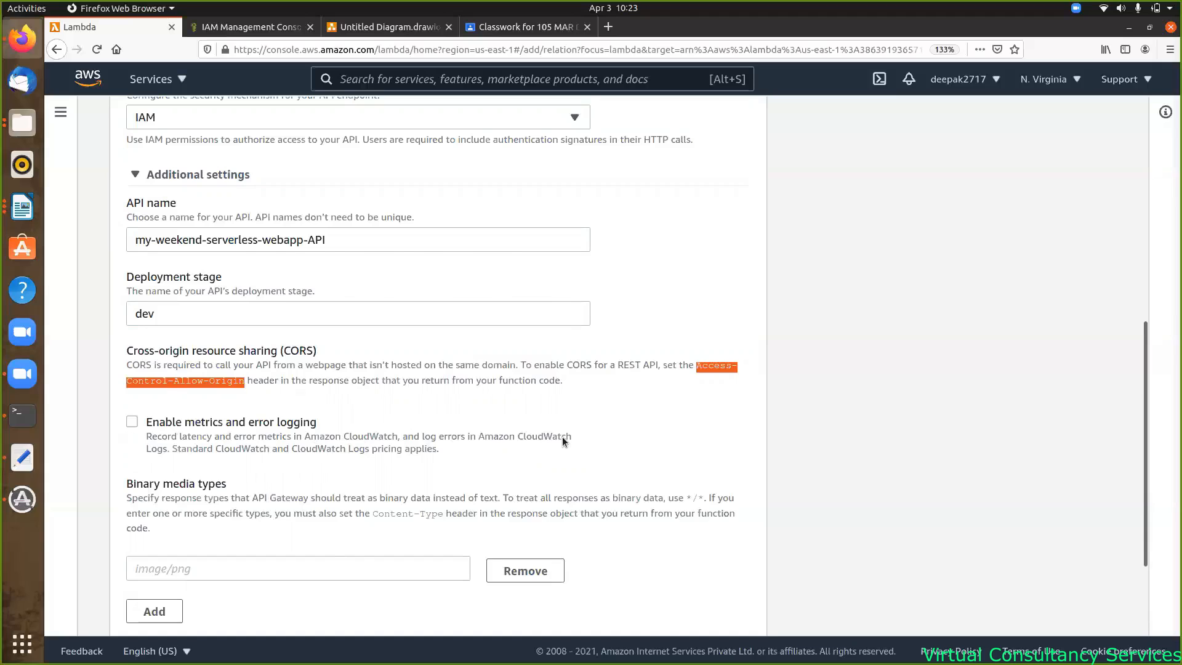
scroll(562, 438, "down", 3)
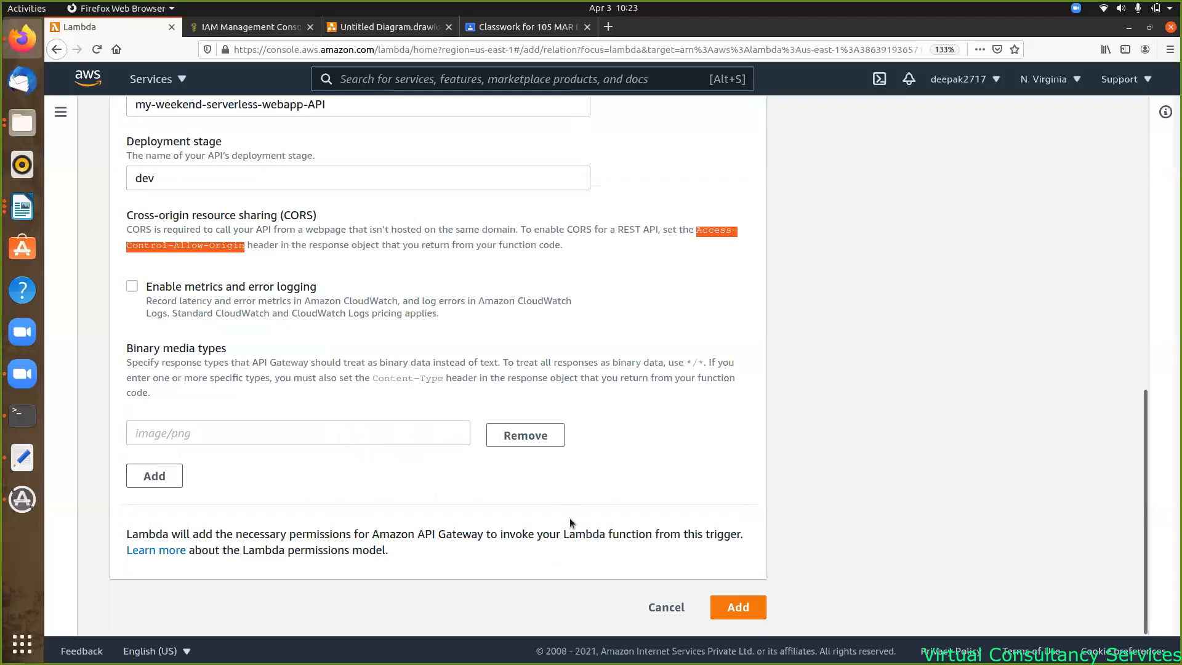
left_click(737, 608)
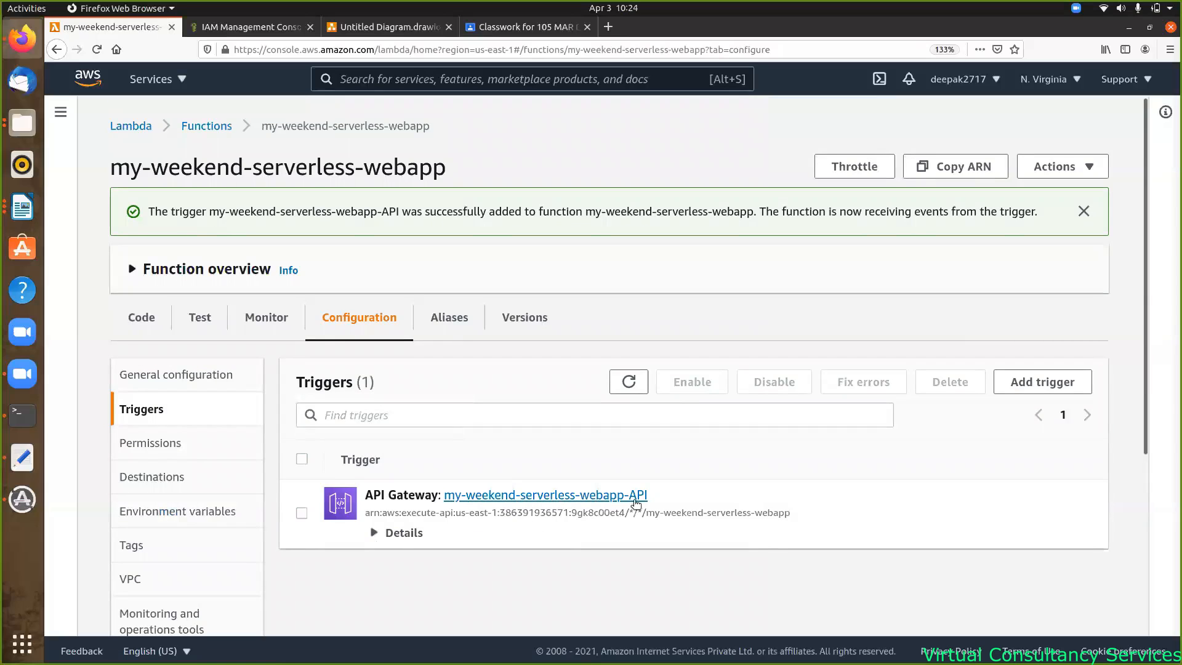
- Open the my-weekend-serverless-webapp-API trigger in API Gateway
left_click(539, 496)
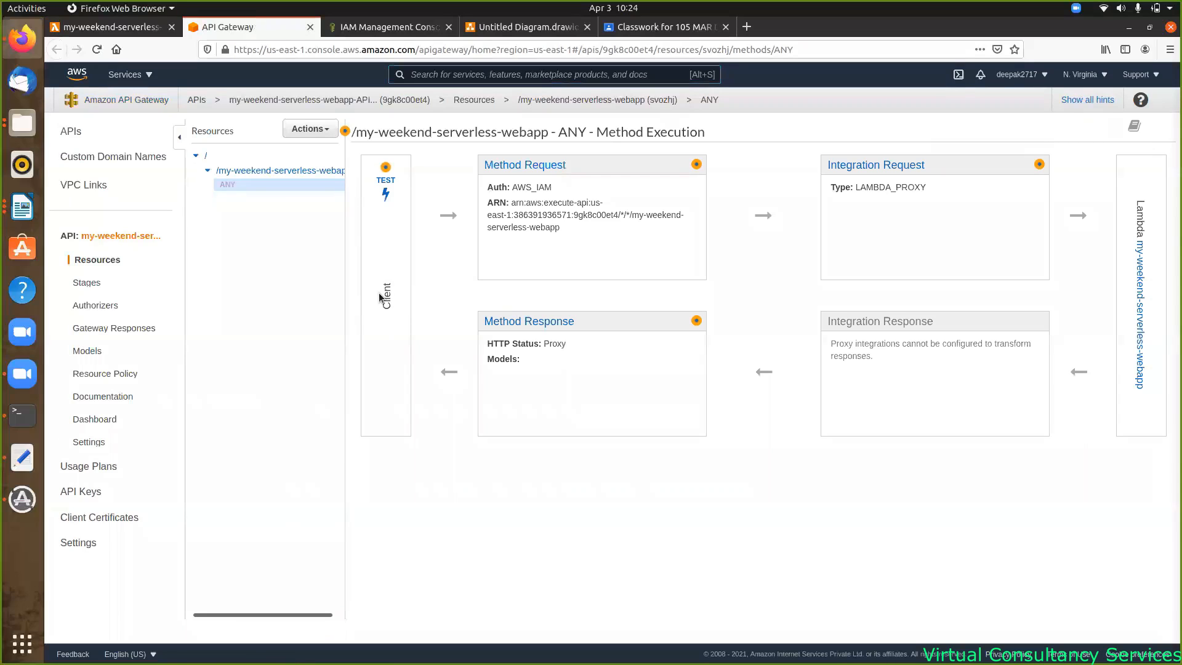
mouse_move(383, 281)
left_mouse_down()
mouse_move(401, 308)
mouse_move(396, 296)
left_mouse_up()
left_click(397, 294)
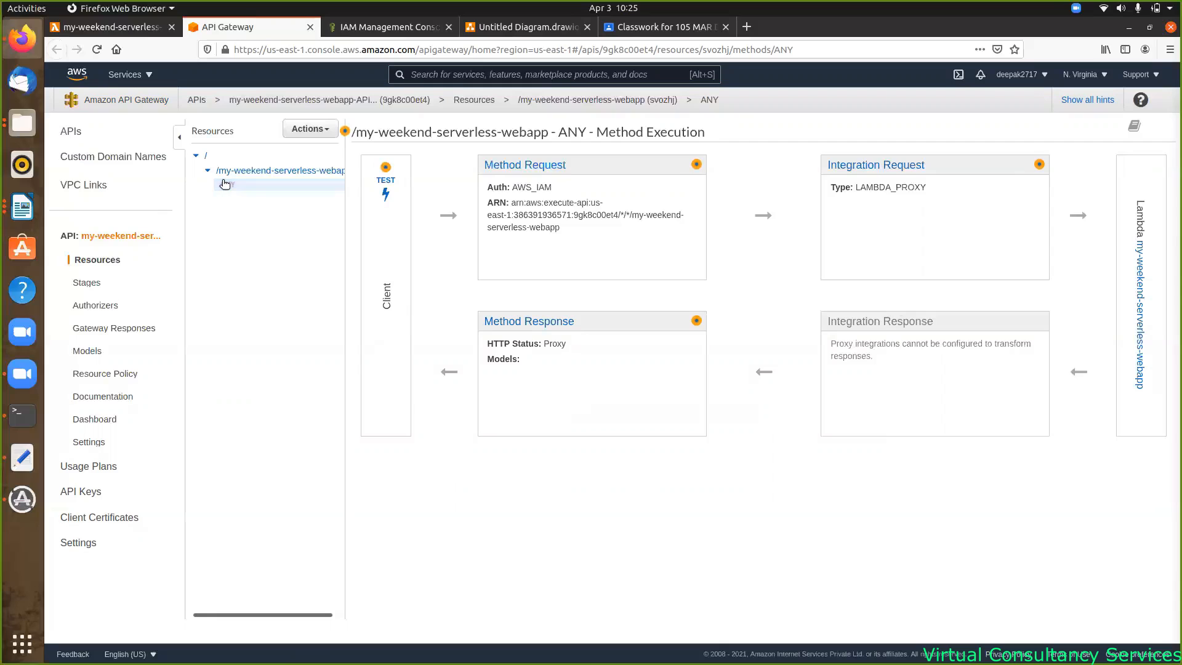
- Delete the existing ANY method from the /my-weekend-serverless-webapp resource
left_click(332, 131)
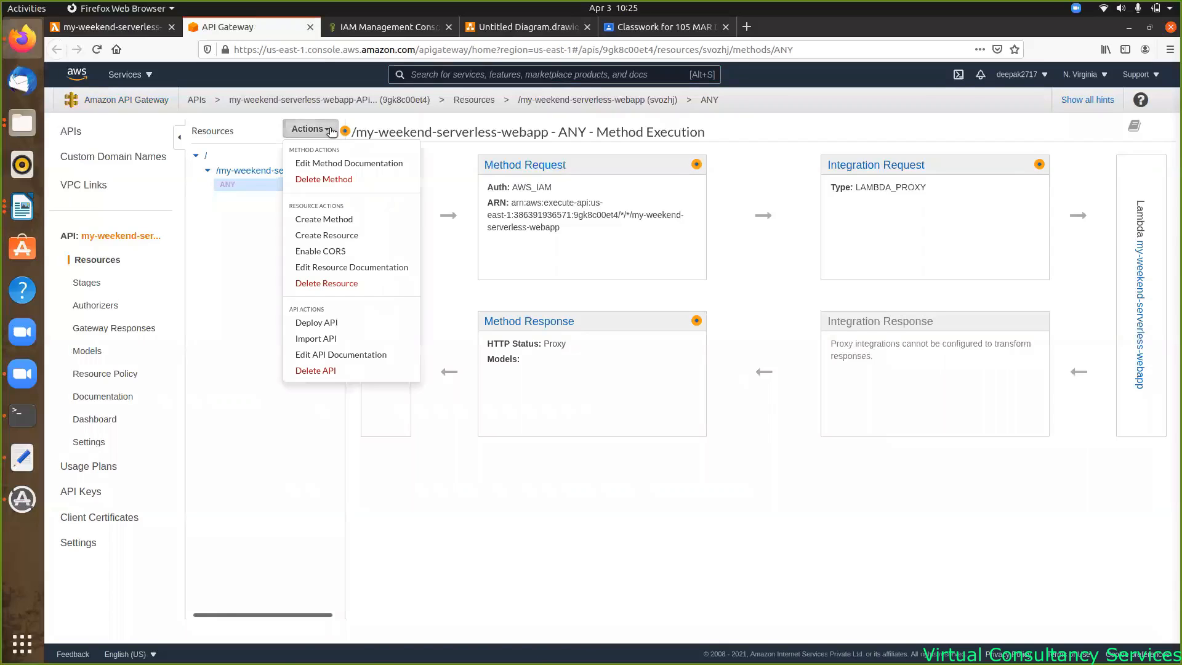
left_click(325, 180)
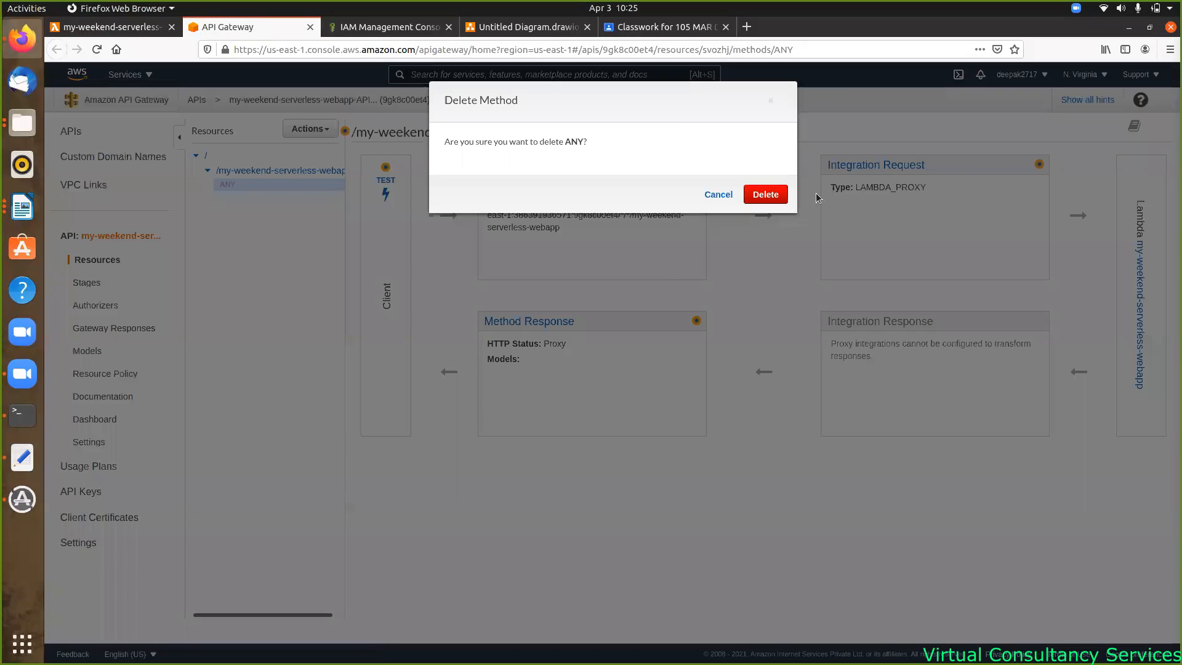
left_click(766, 194)
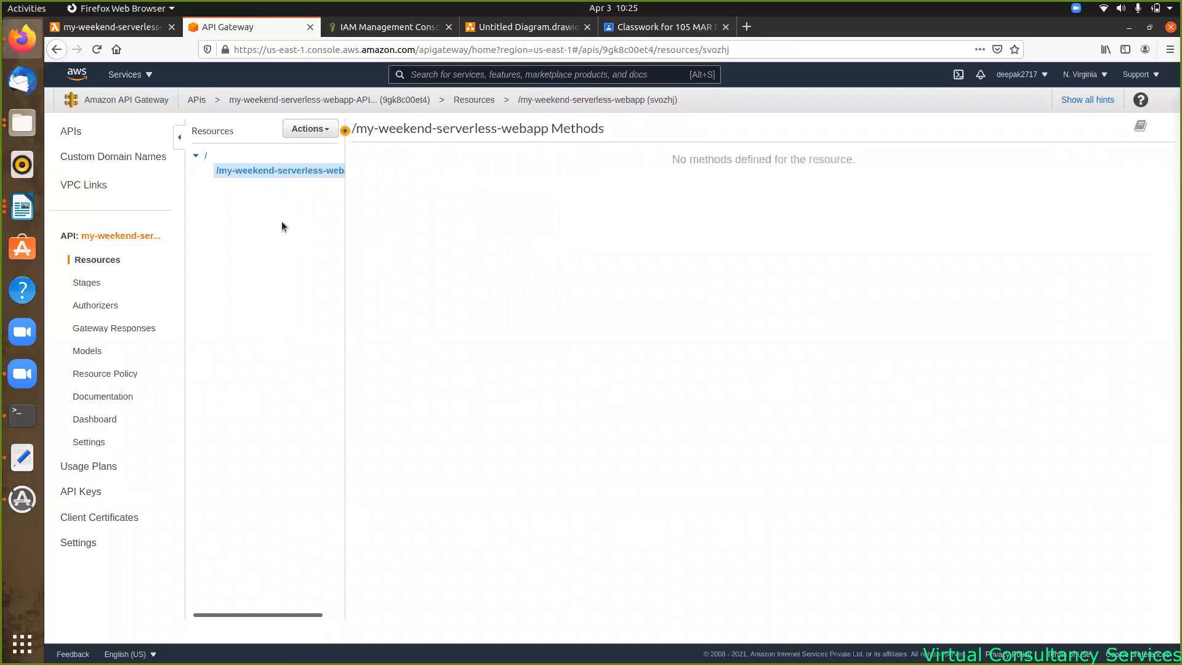
- Create a GET method under /my-weekend-serverless-webapp
left_click(328, 135)
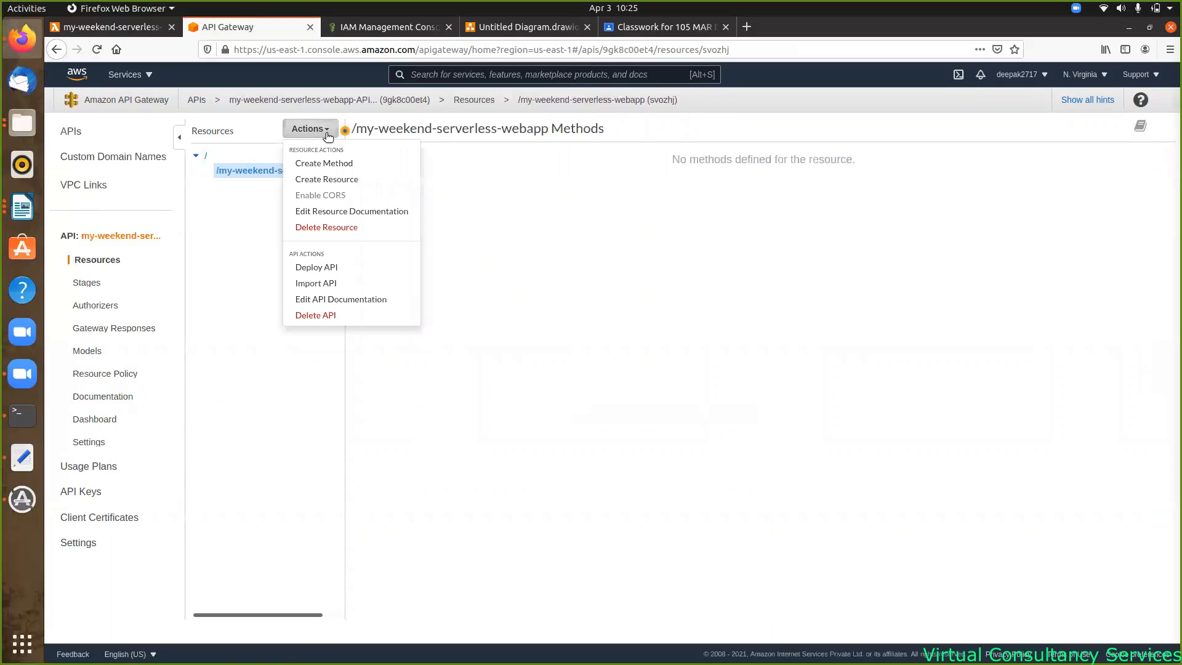
left_click(336, 168)
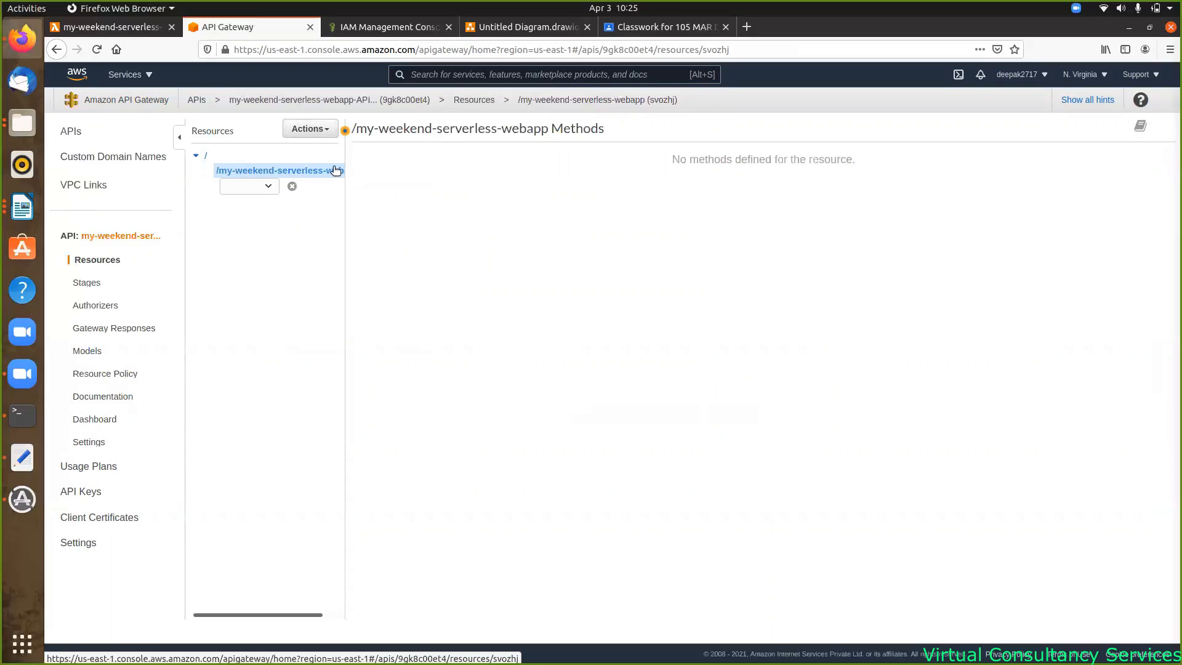
left_click(267, 189)
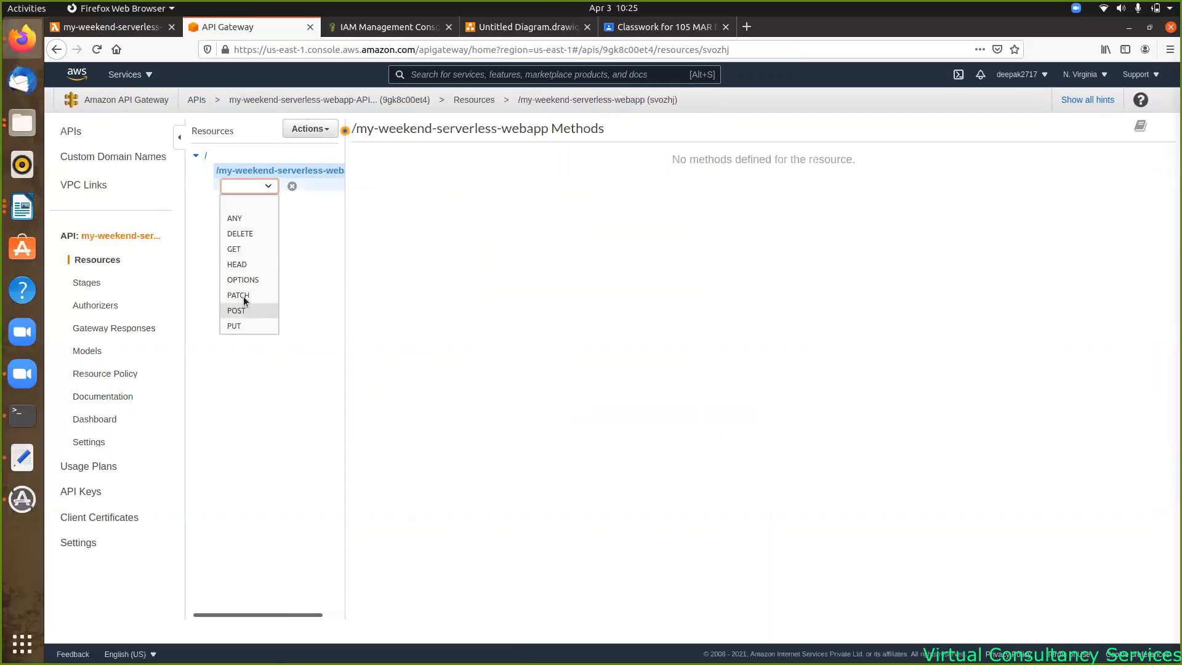
left_click(238, 250)
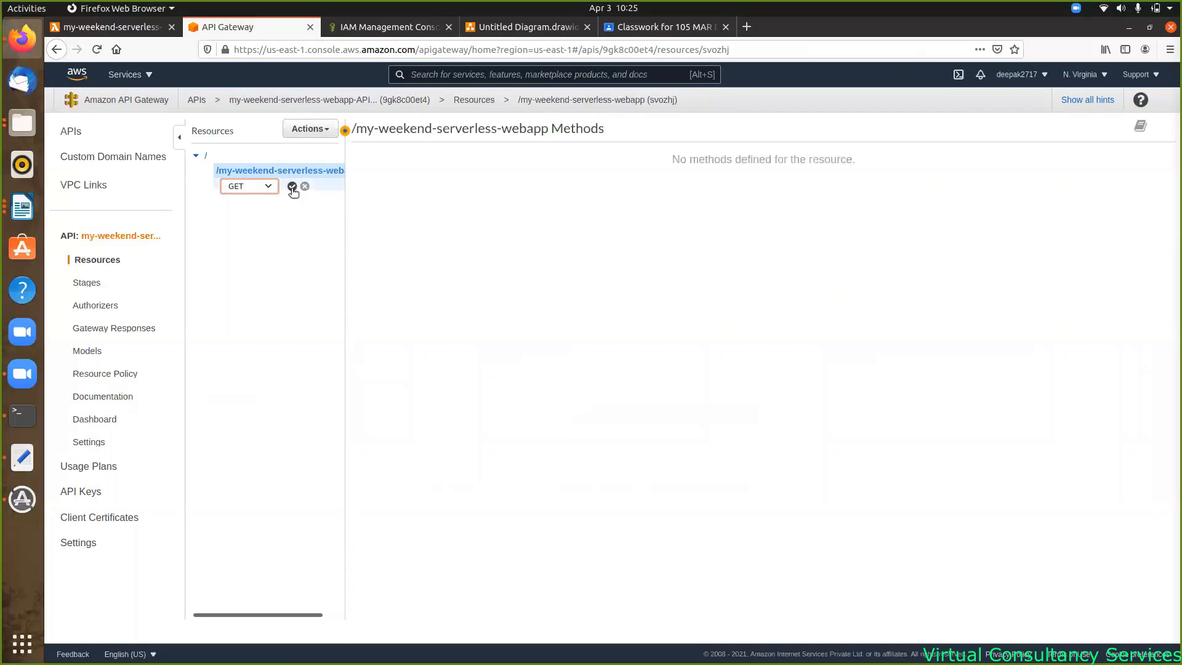
left_click(292, 187)
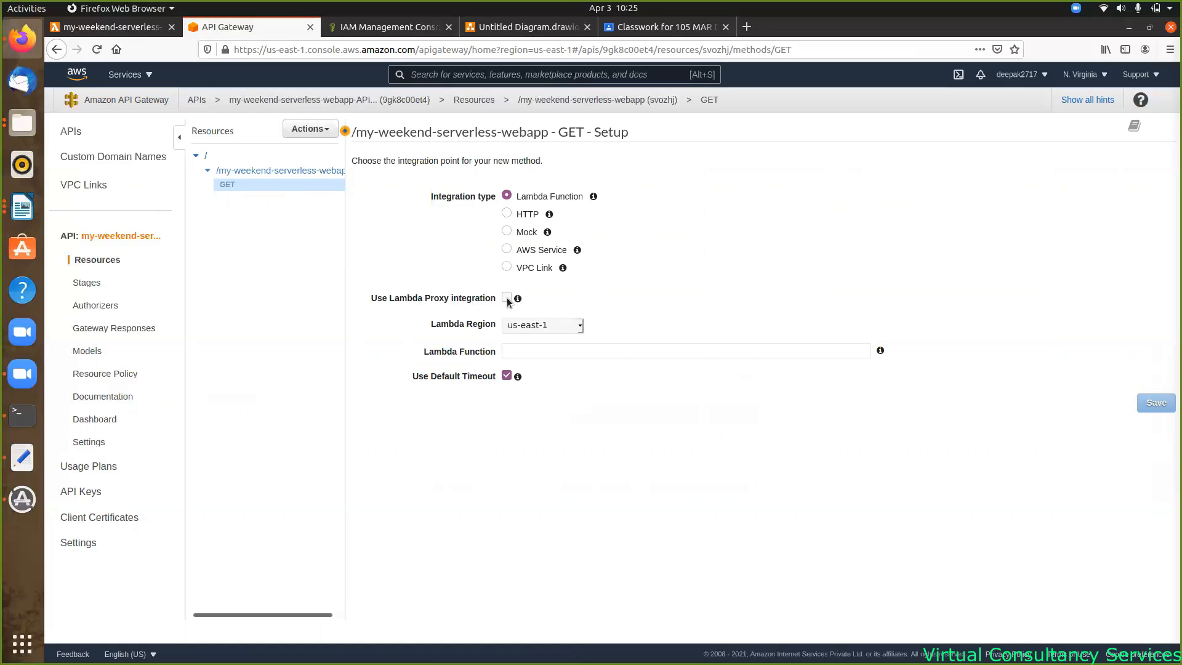
- Integrate GET with the my-weekend-serverless-webapp Lambda via proxy integration and grant invoke permission
left_click(507, 298)
left_click(522, 350)
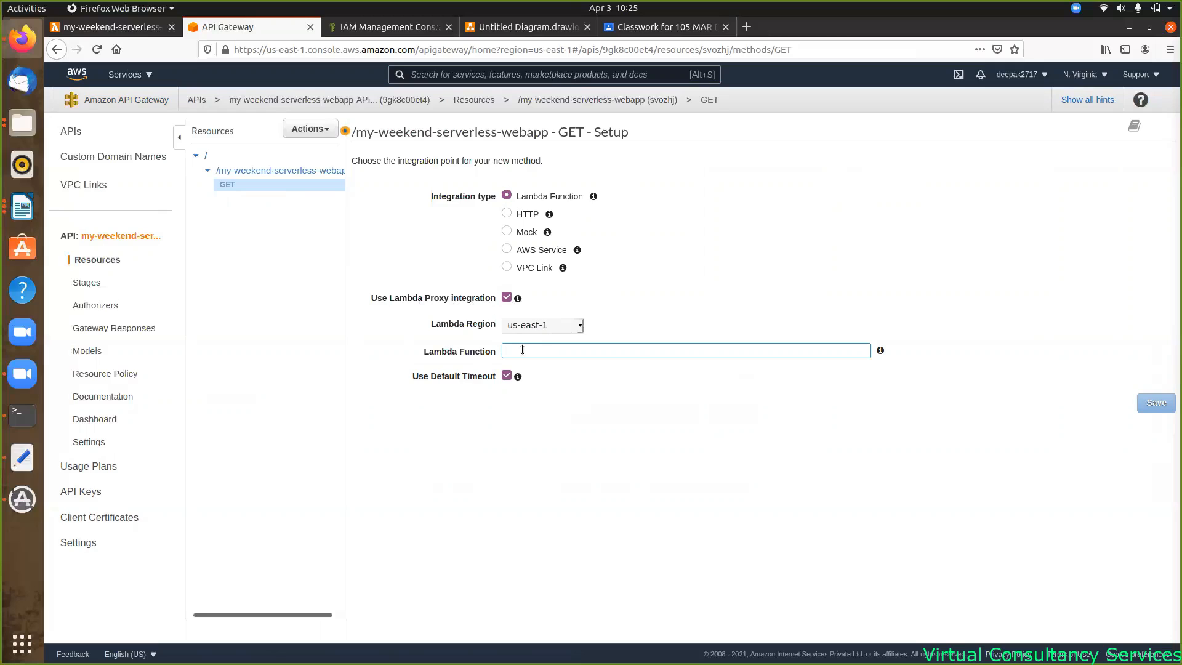
type("my")
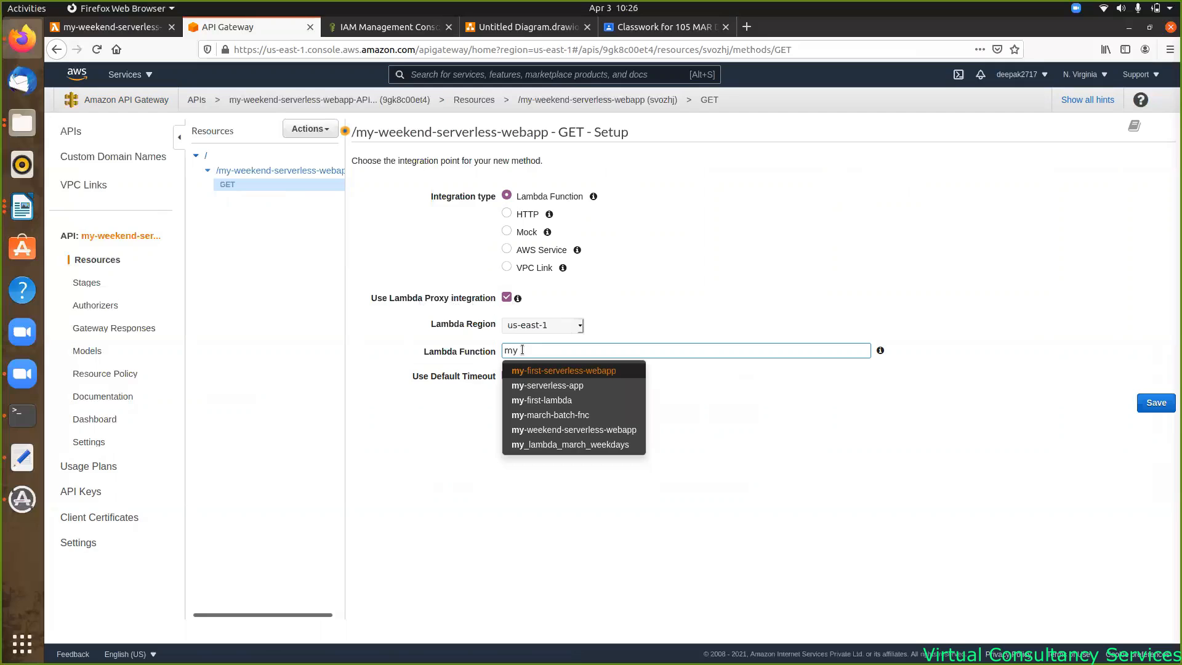
type("-we")
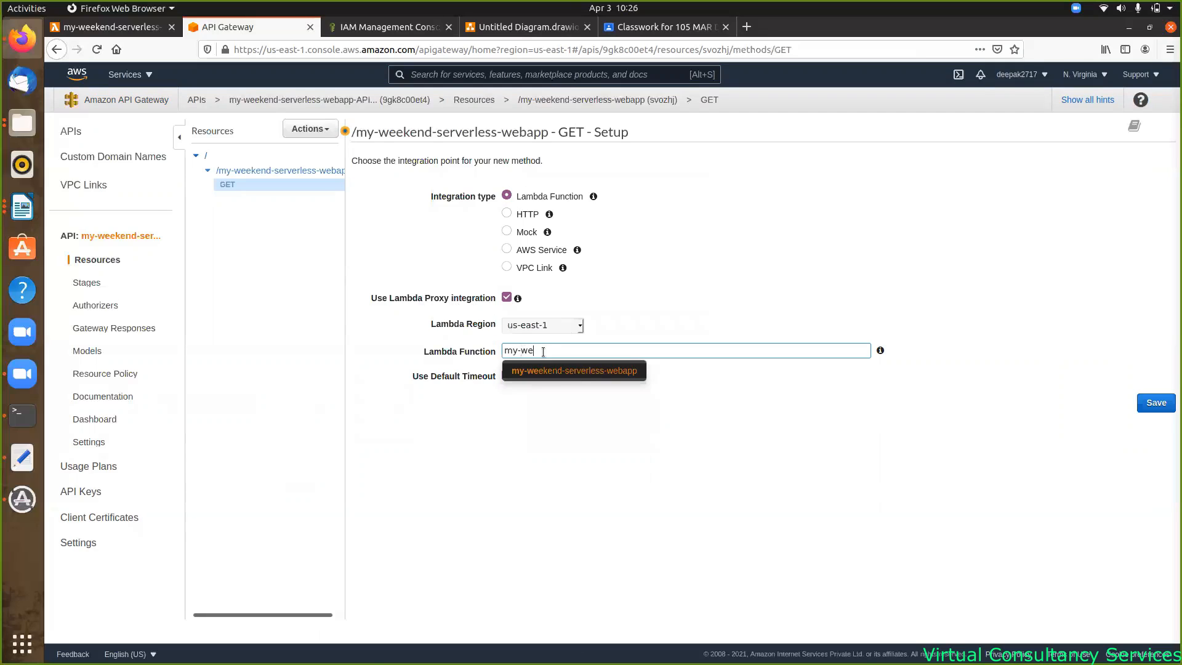
left_click(589, 374)
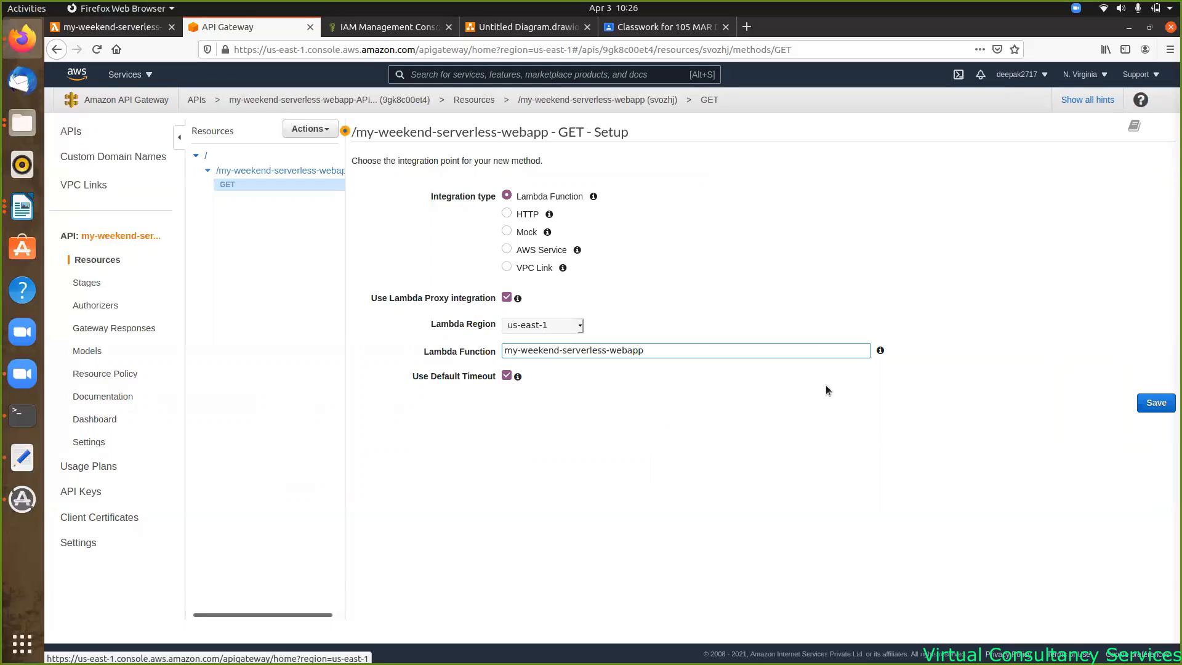
left_click(1158, 403)
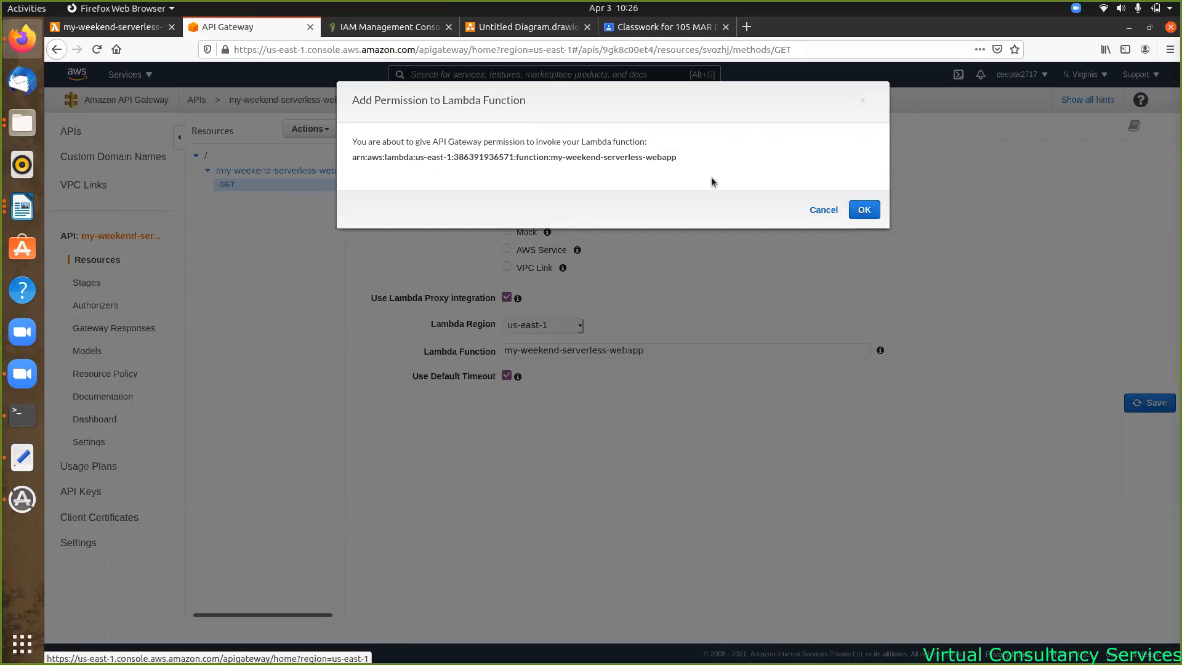
left_click(863, 211)
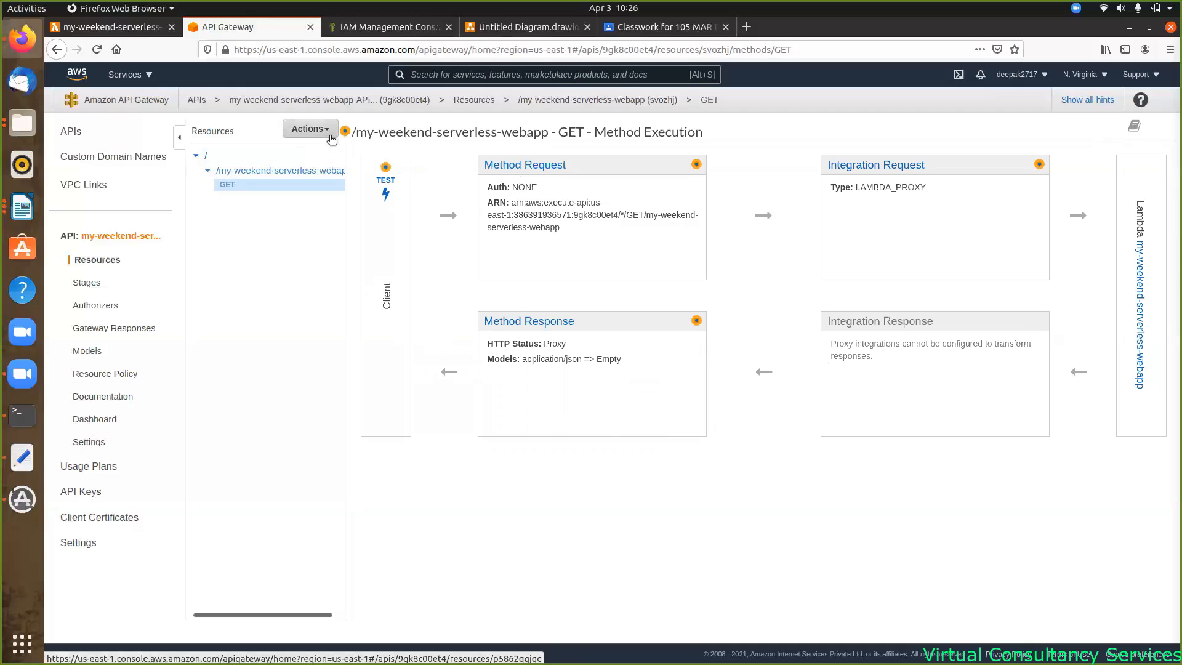
- Test the GET method and confirm the 200 response 'Our Serverless Application' in the logs
left_click(385, 179)
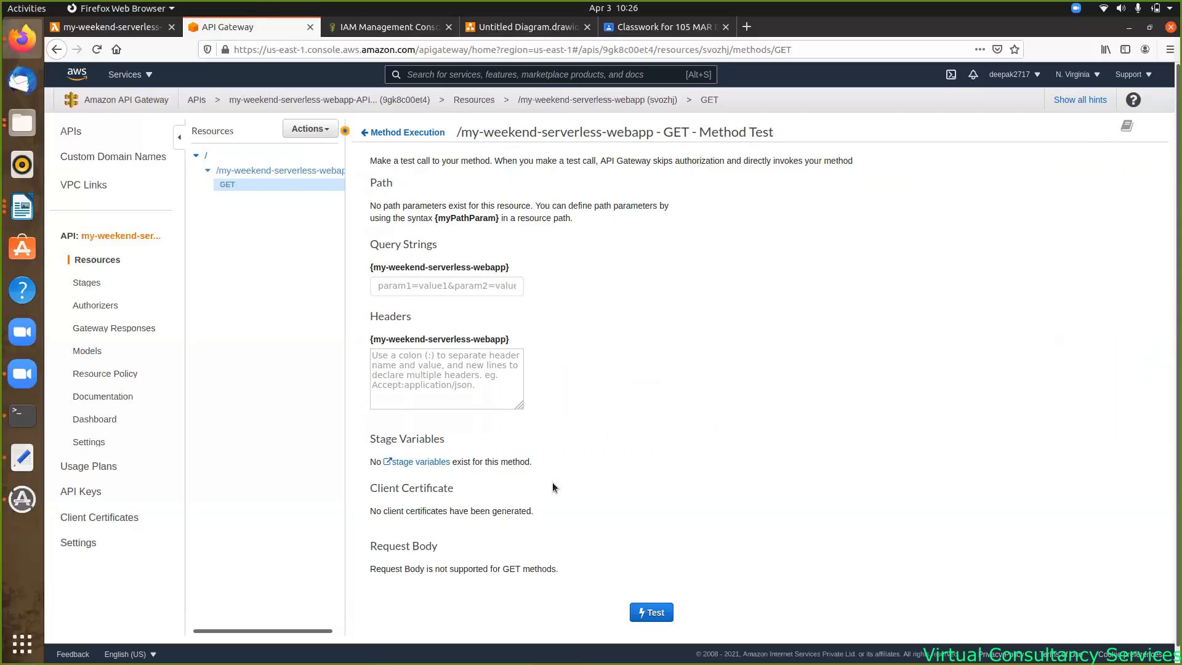
left_click(652, 619)
scroll(833, 361, "down", 8)
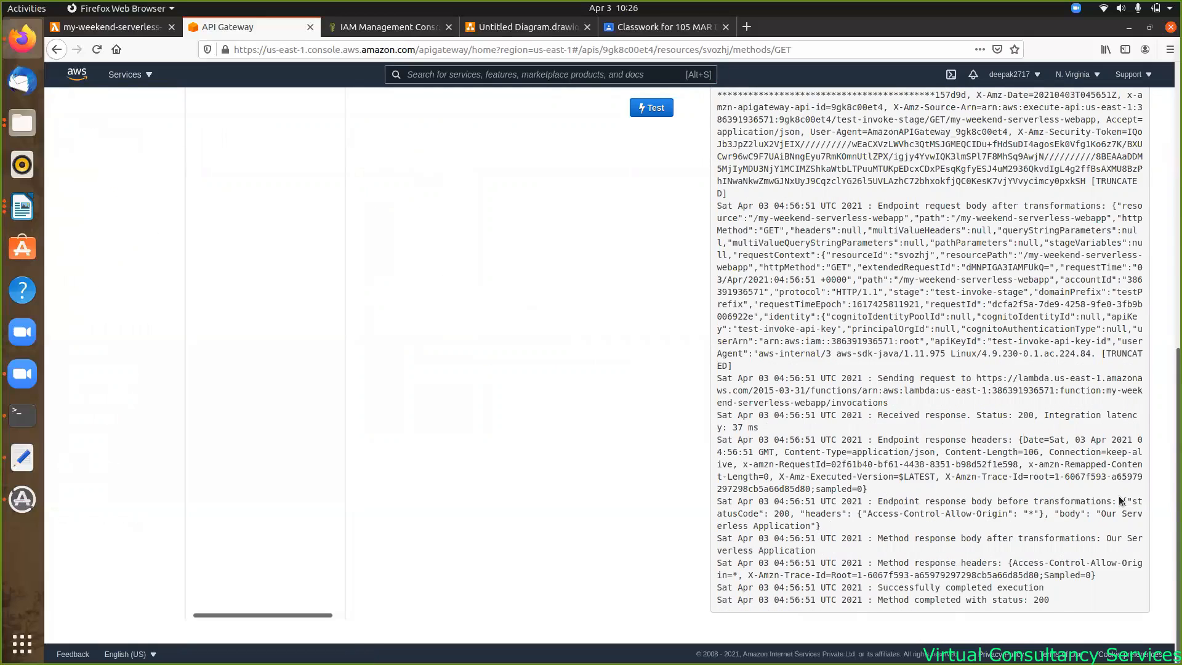
left_click_drag(1040, 518, 891, 526)
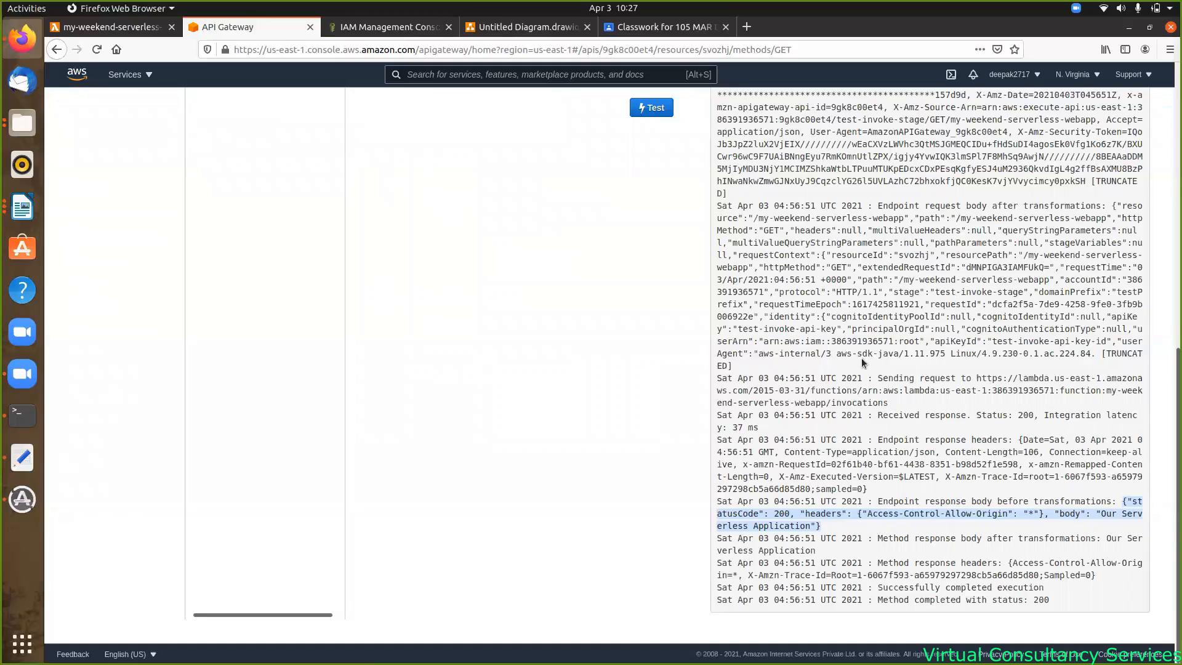
scroll(626, 313, "up", 8)
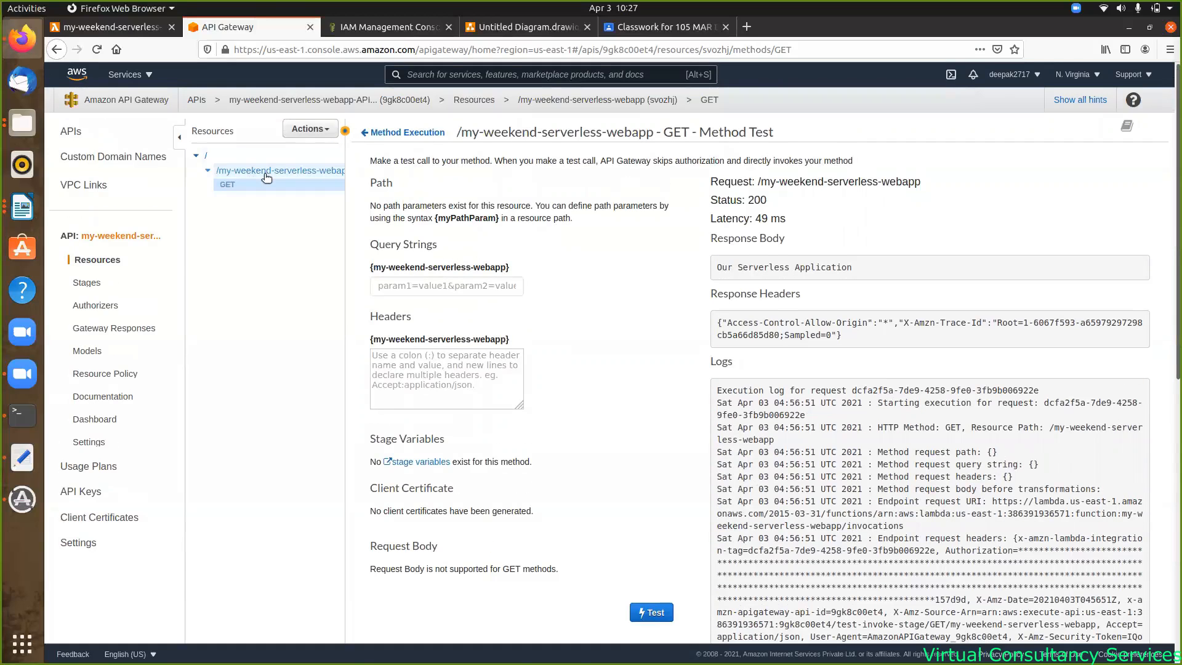
- Deploy the API to the dev stage and display the GET method's invoke URL
left_click(323, 132)
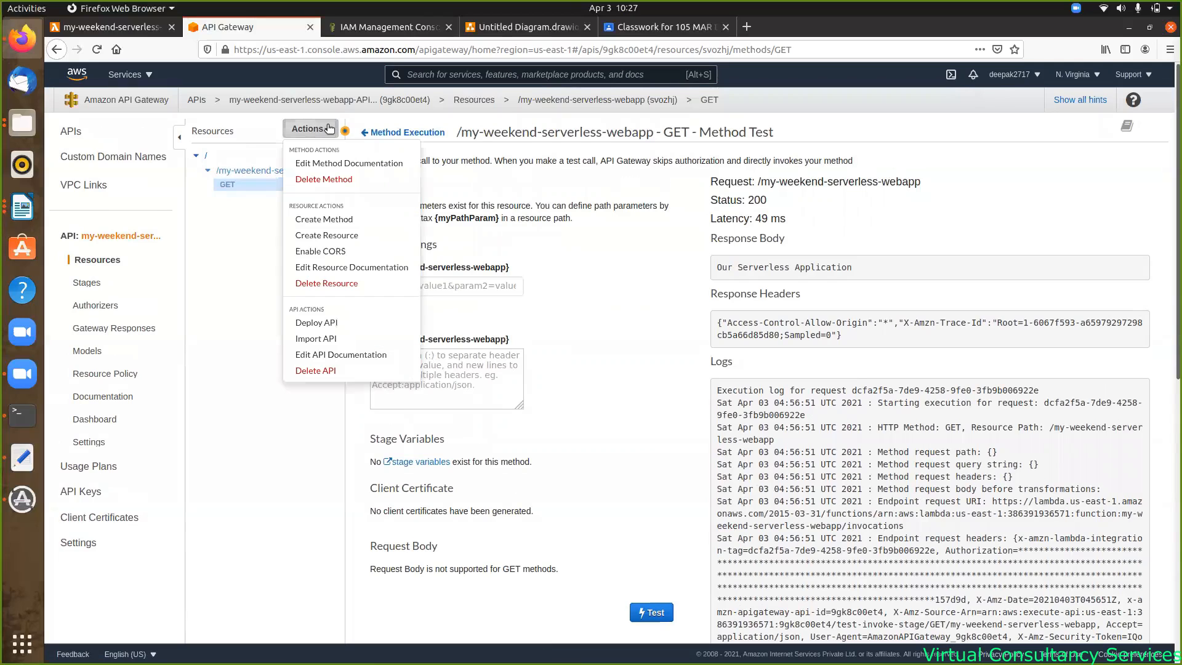
left_click(314, 324)
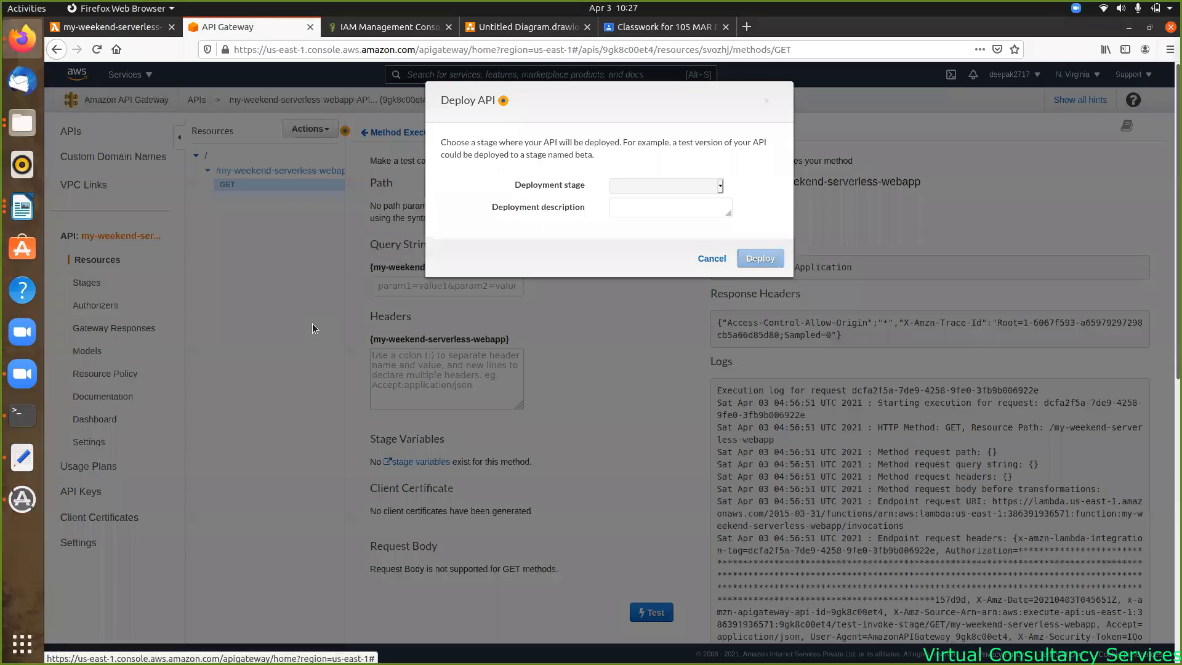
left_click(719, 186)
left_click(627, 221)
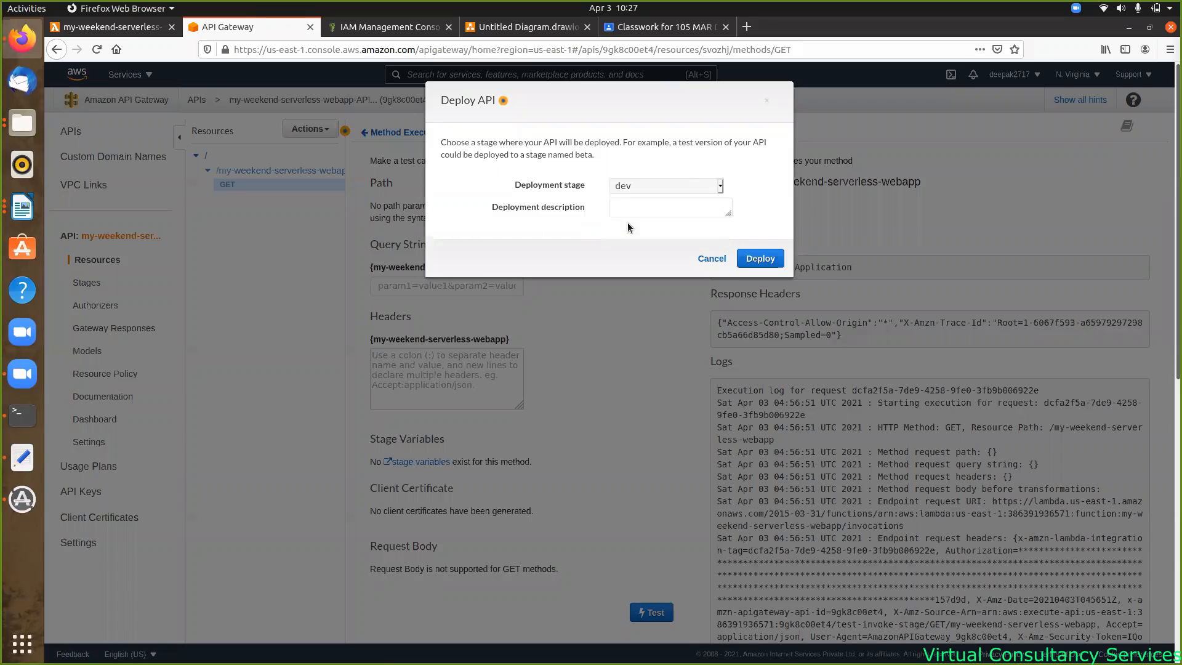
left_click(768, 259)
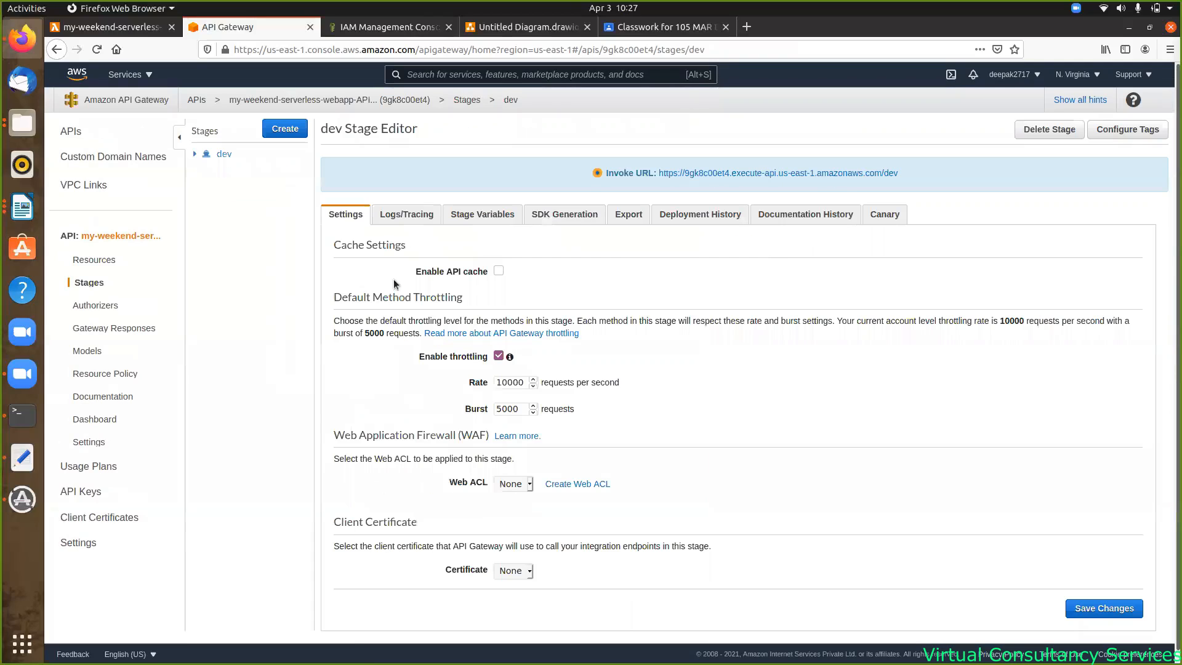
left_click(194, 156)
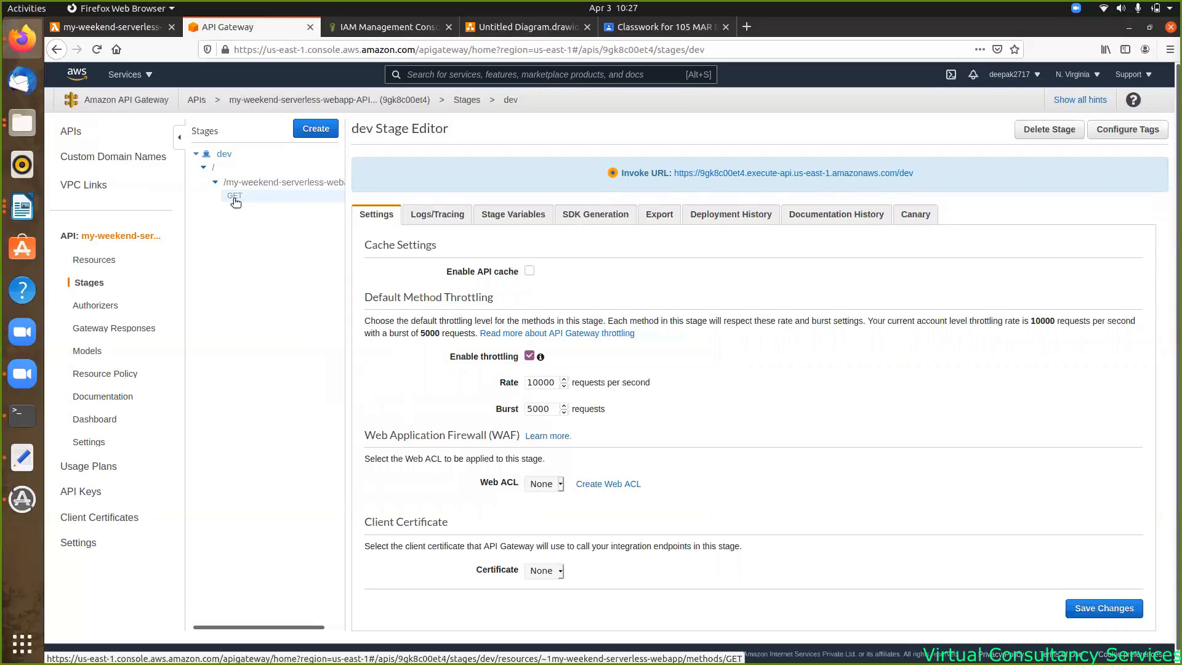
left_click(235, 197)
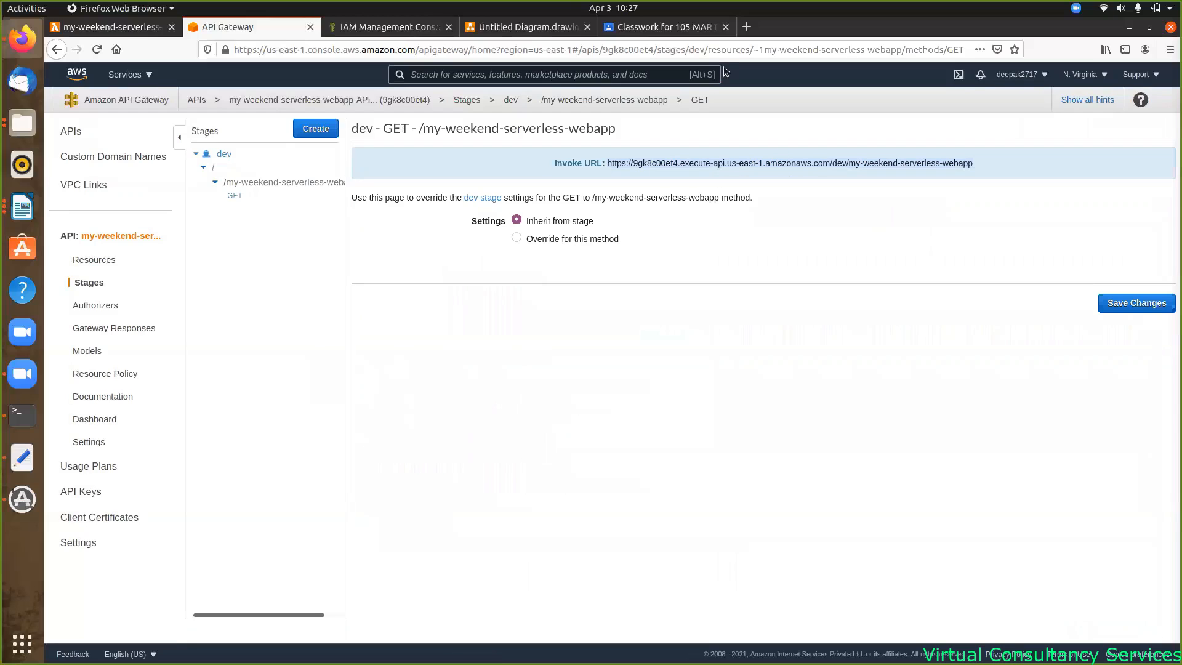
- Load the dev invoke URL in a new Firefox tab and view its raw response text
left_click(748, 29)
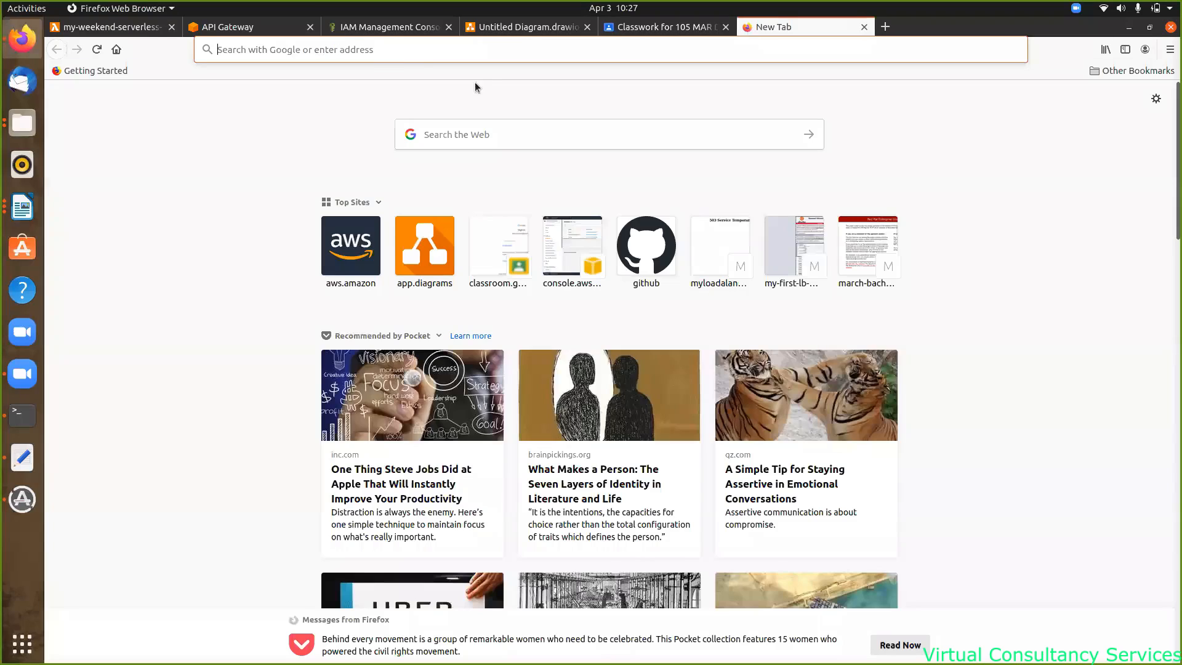
left_click(396, 46)
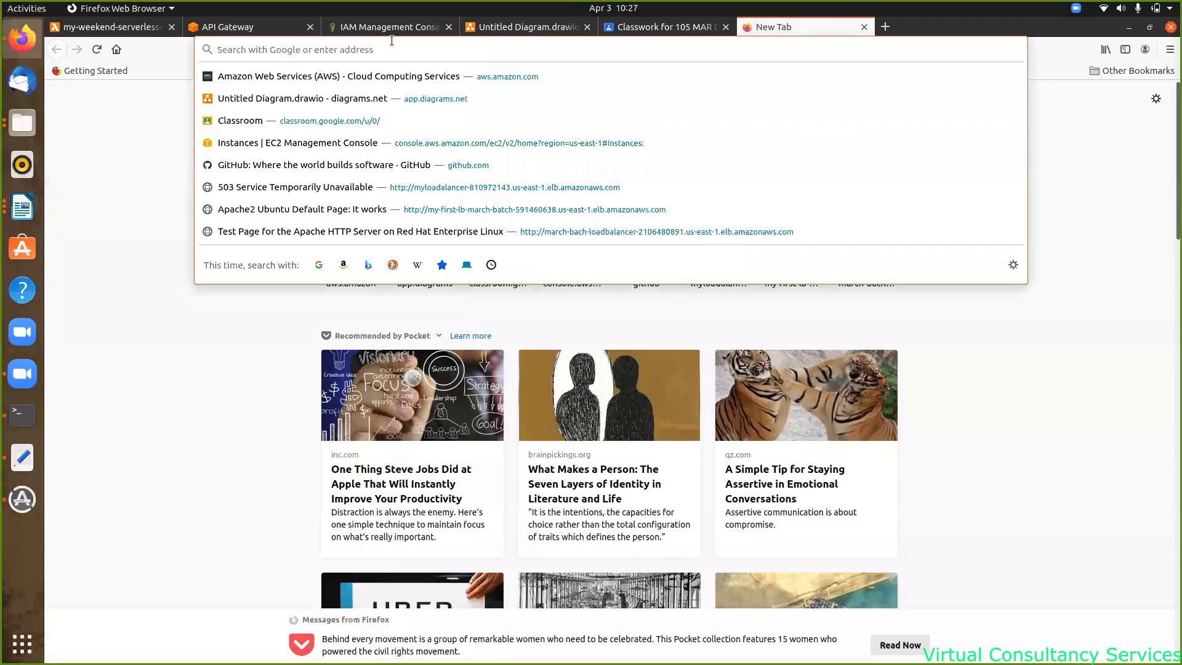
type("https://9gk8c00et4.execute-api.us-east-1.amazonaws.com/dev/my-weekend-serverless-webapp")
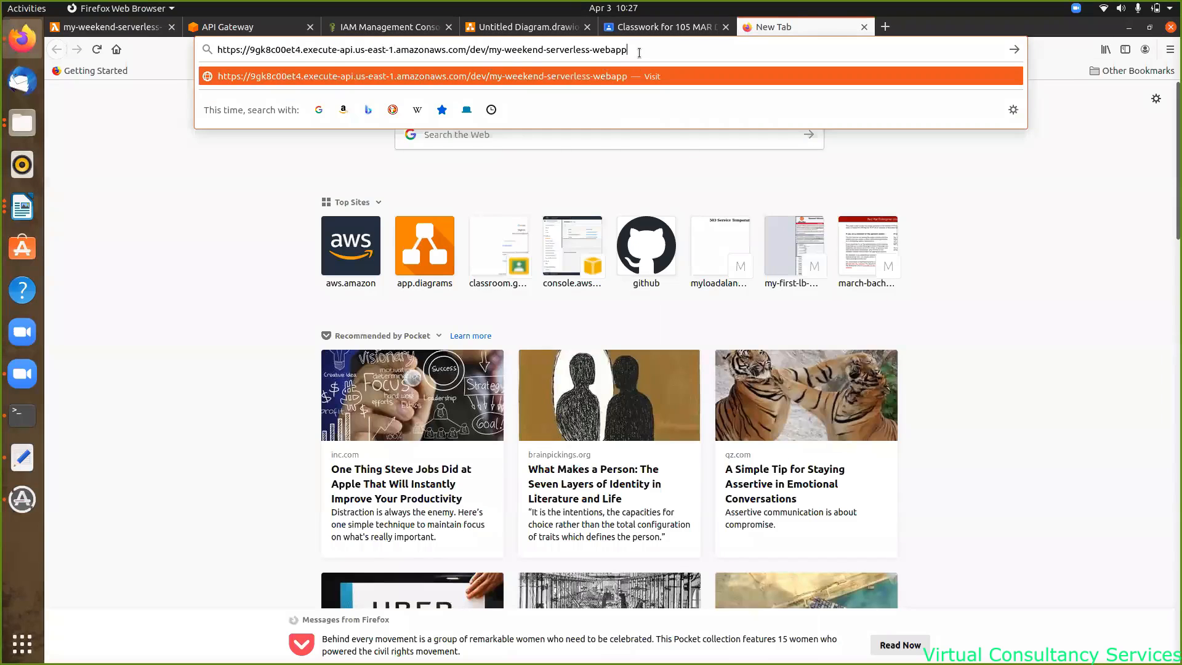
key("Return")
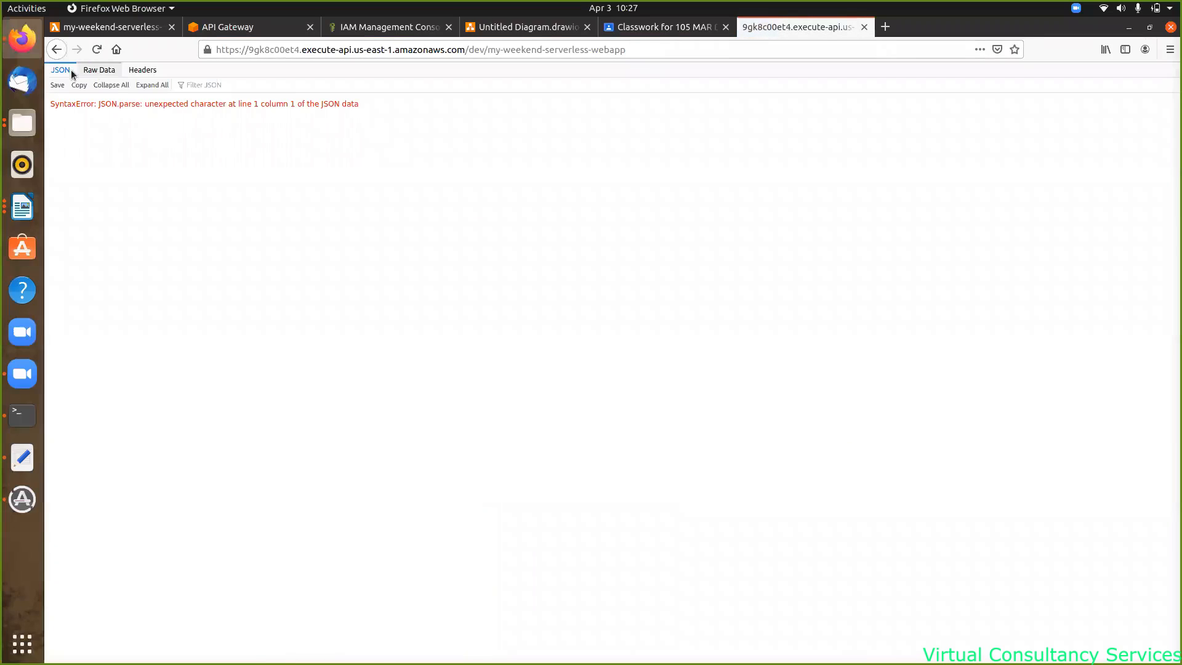
left_click(95, 71)
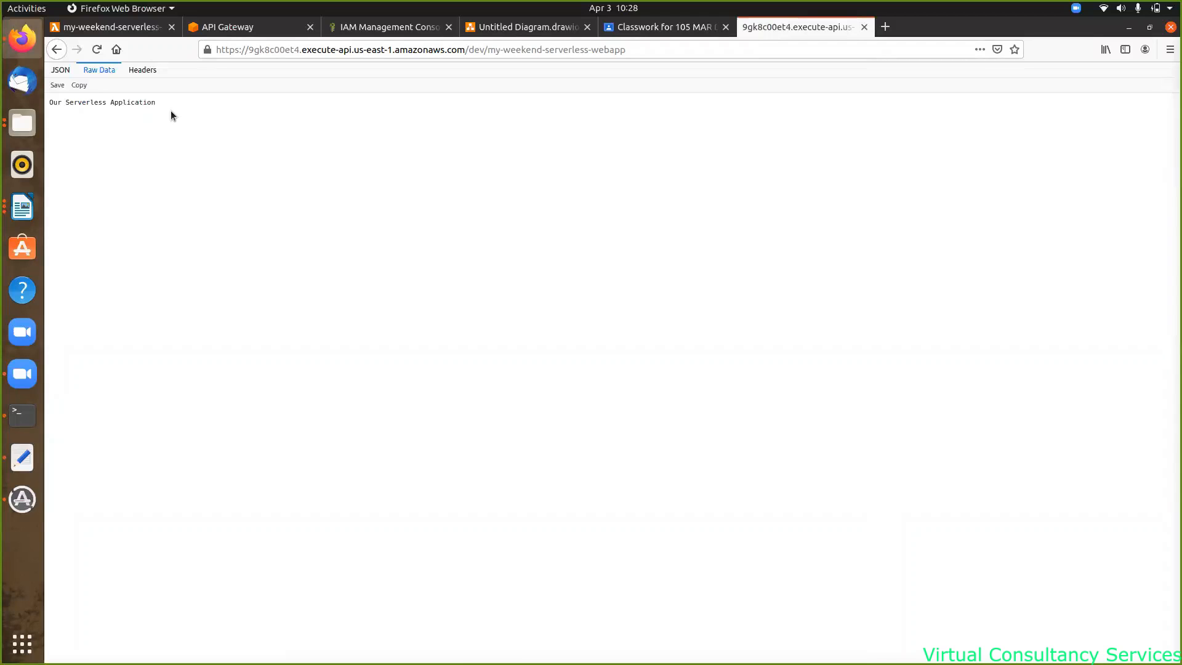
left_click_drag(164, 102, 62, 109)
triple_click(46, 106)
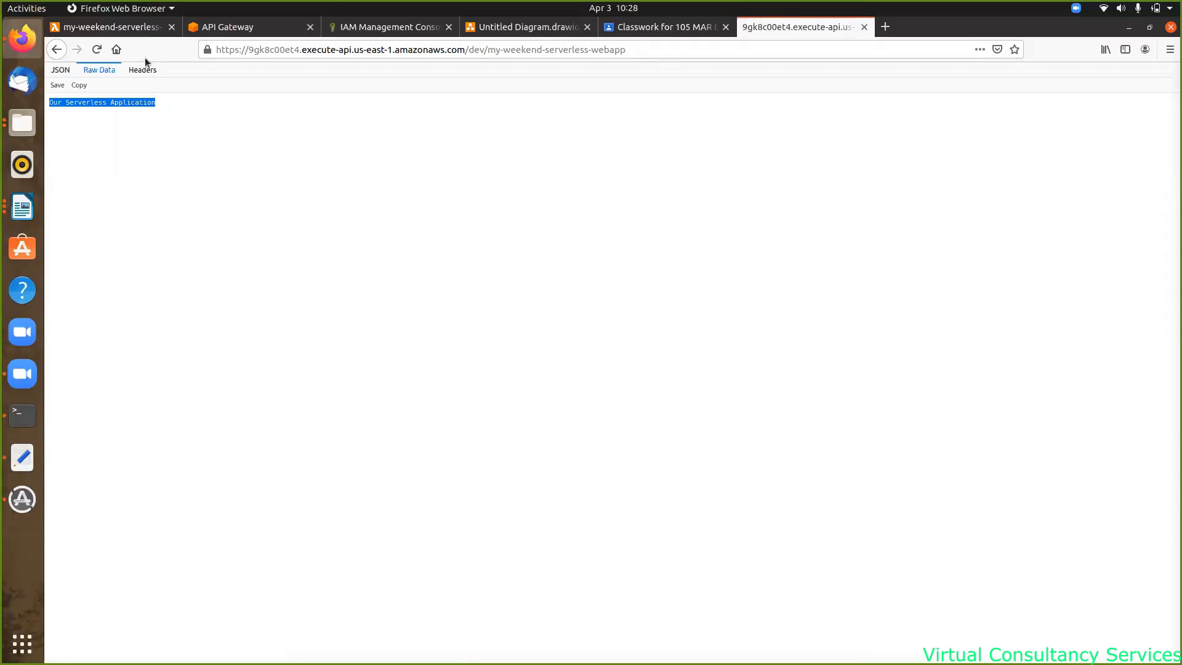
- Open index.html from the AWS folder with Text Editor
left_click(27, 120)
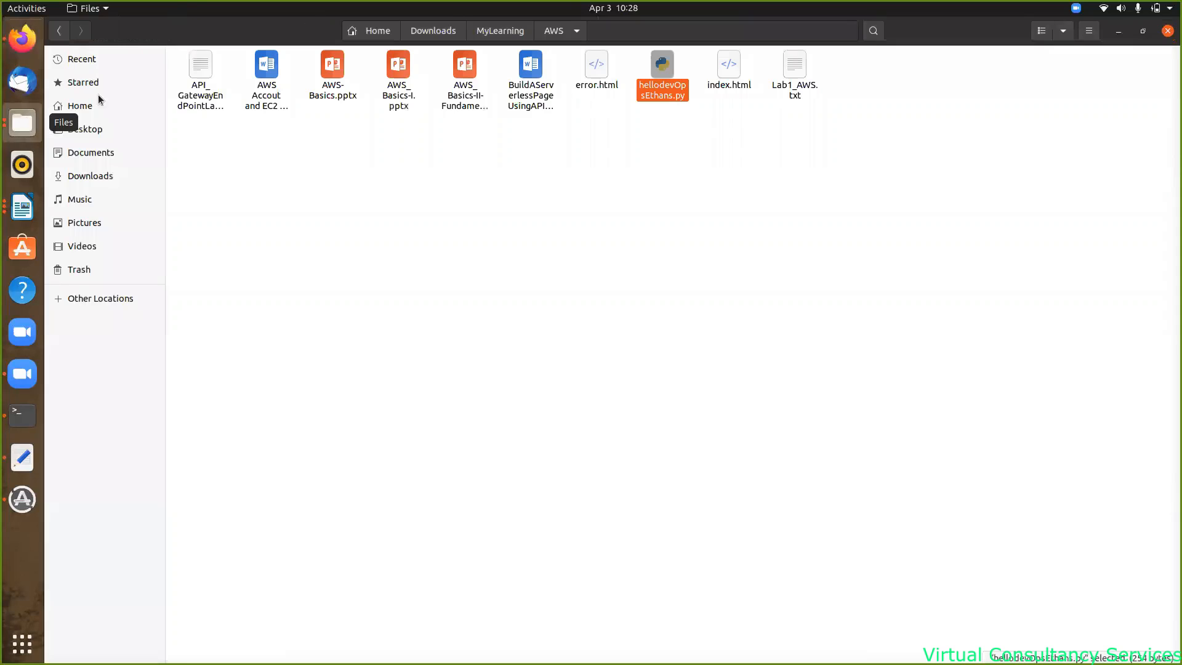
left_click(723, 68)
right_click(723, 68)
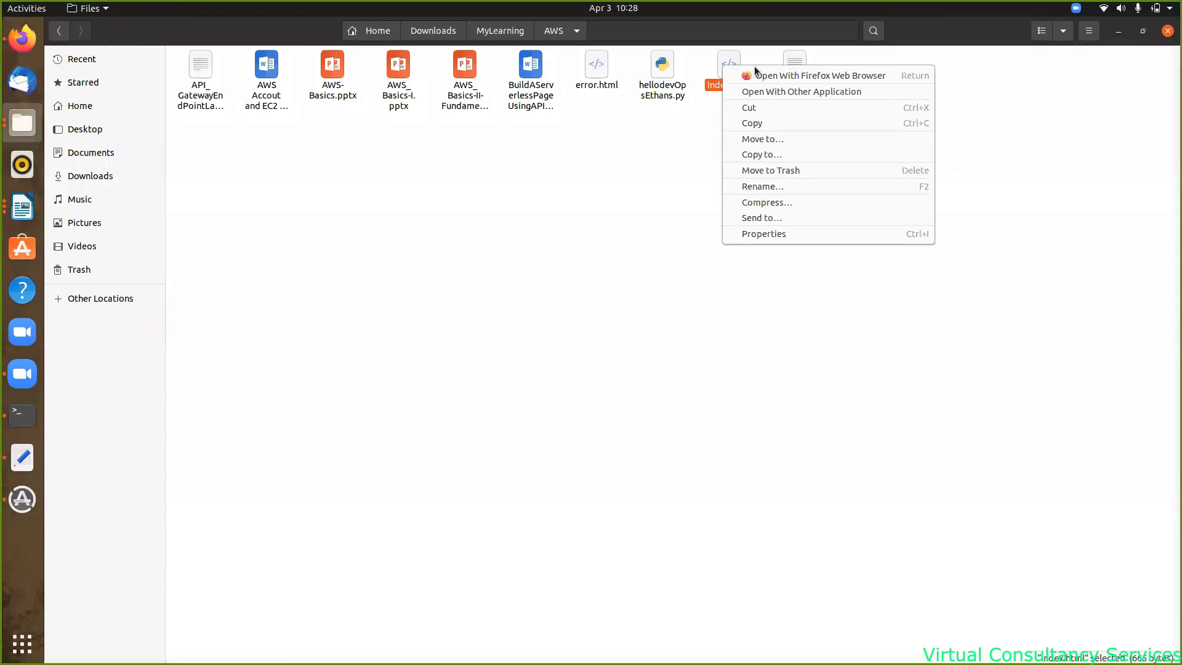
left_click(822, 94)
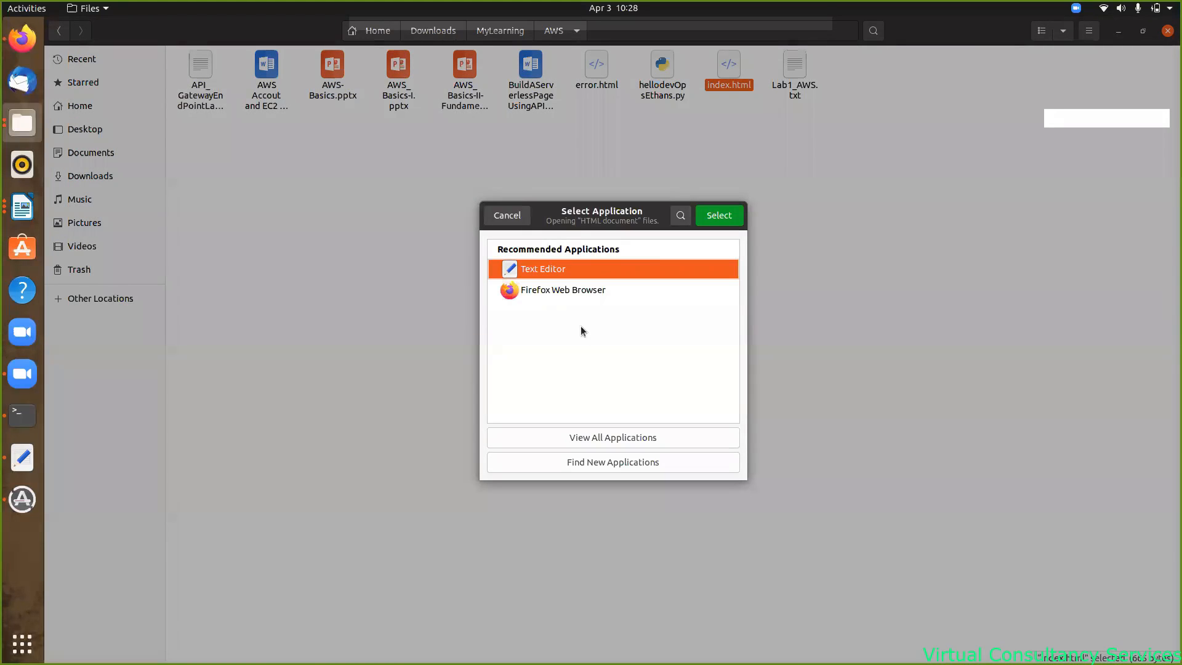
left_click(718, 217)
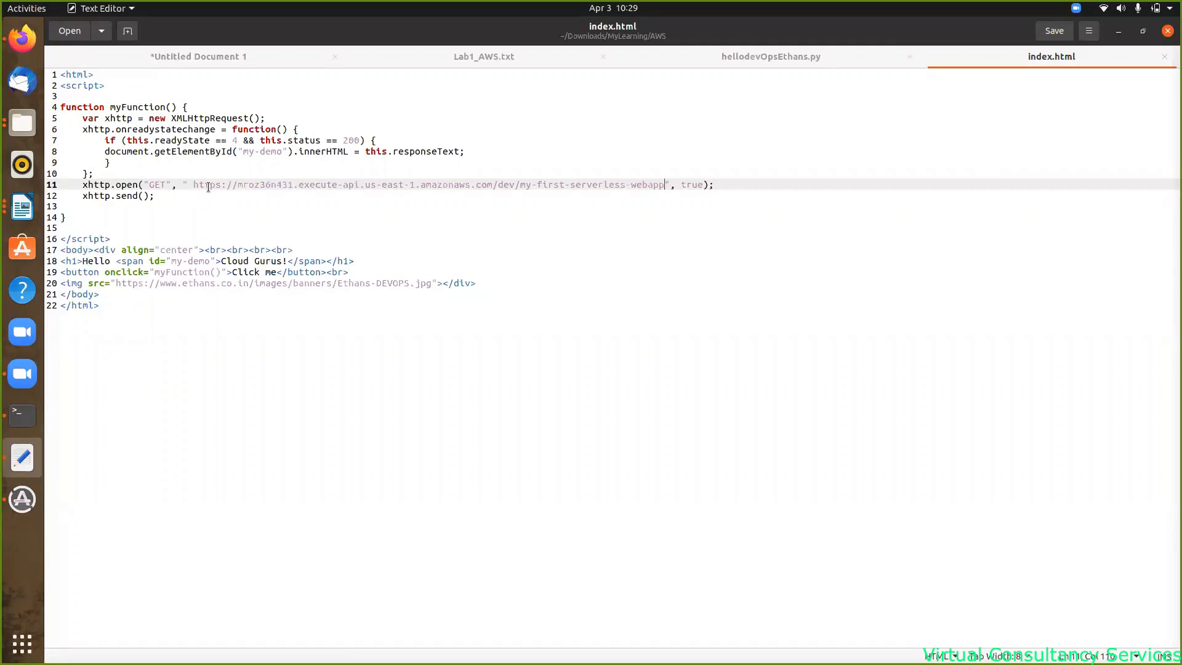
- Replace line 11's old API URL with the new dev invoke URL and save index.html
left_click_drag(193, 184, 663, 186)
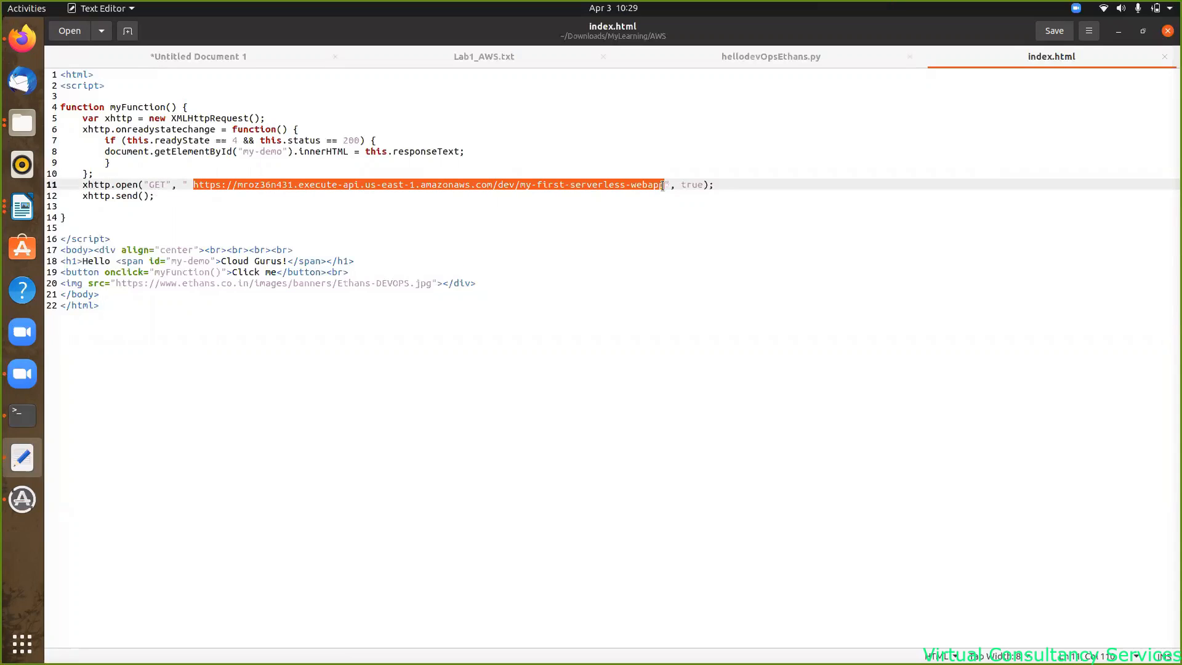
type("https://9gk8c00et4.execute-api.us-east-1.amazonaws.com/dev/my-weekend-serverless-webapp")
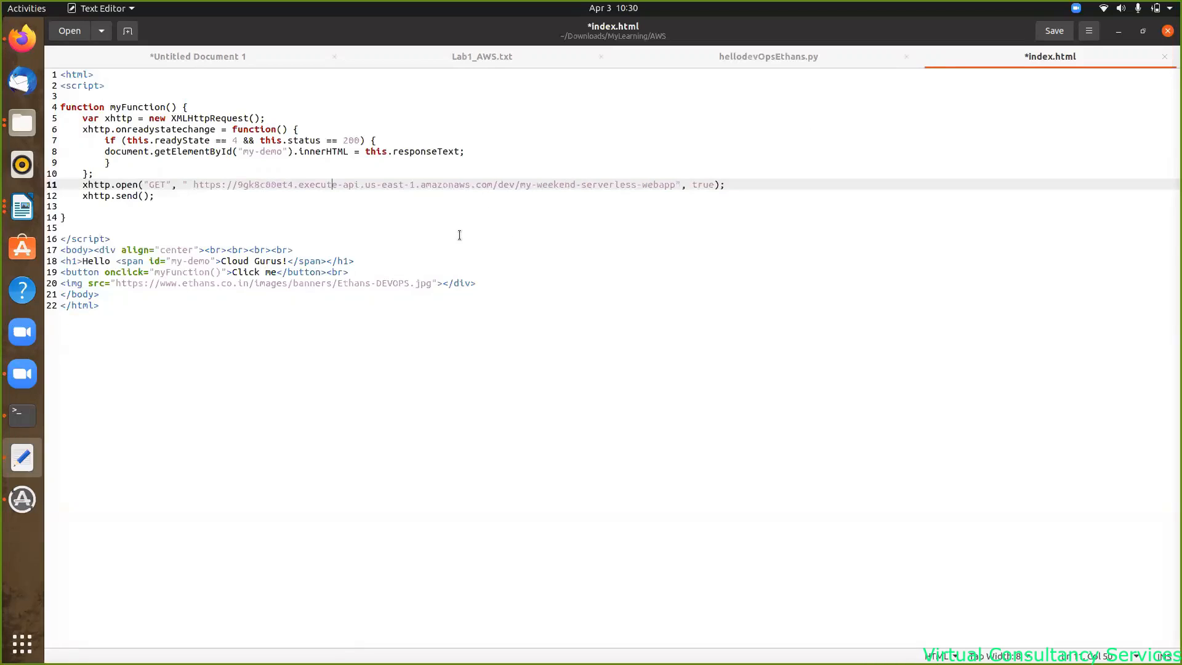
key("ctrl+s")
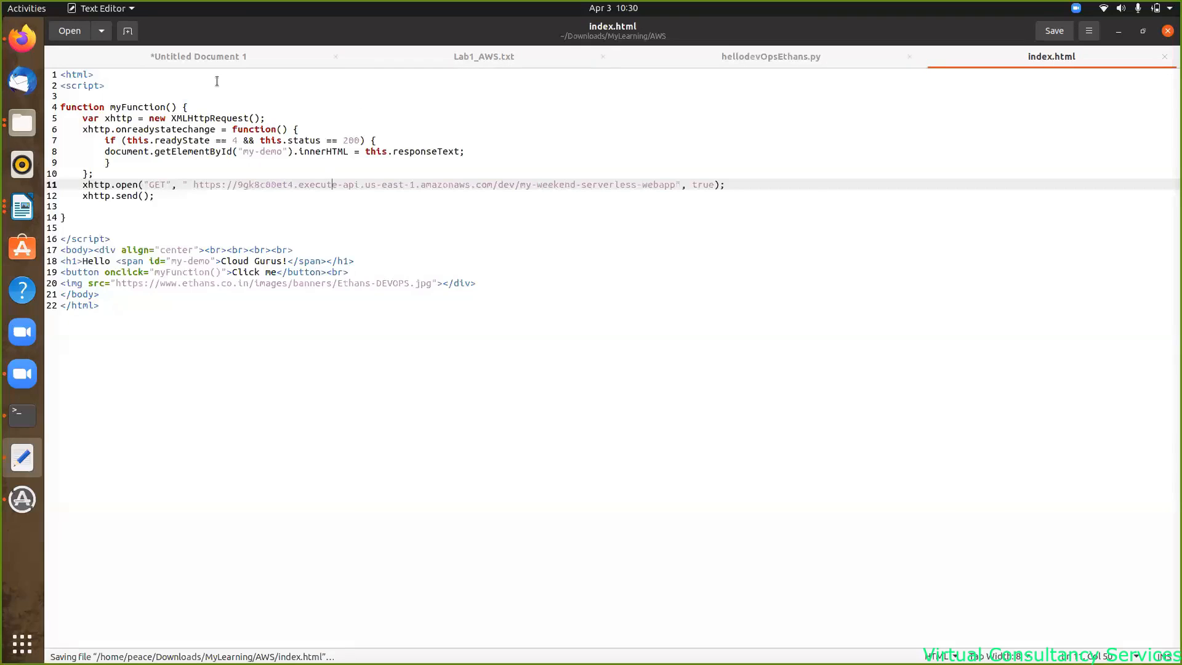
left_click(22, 39)
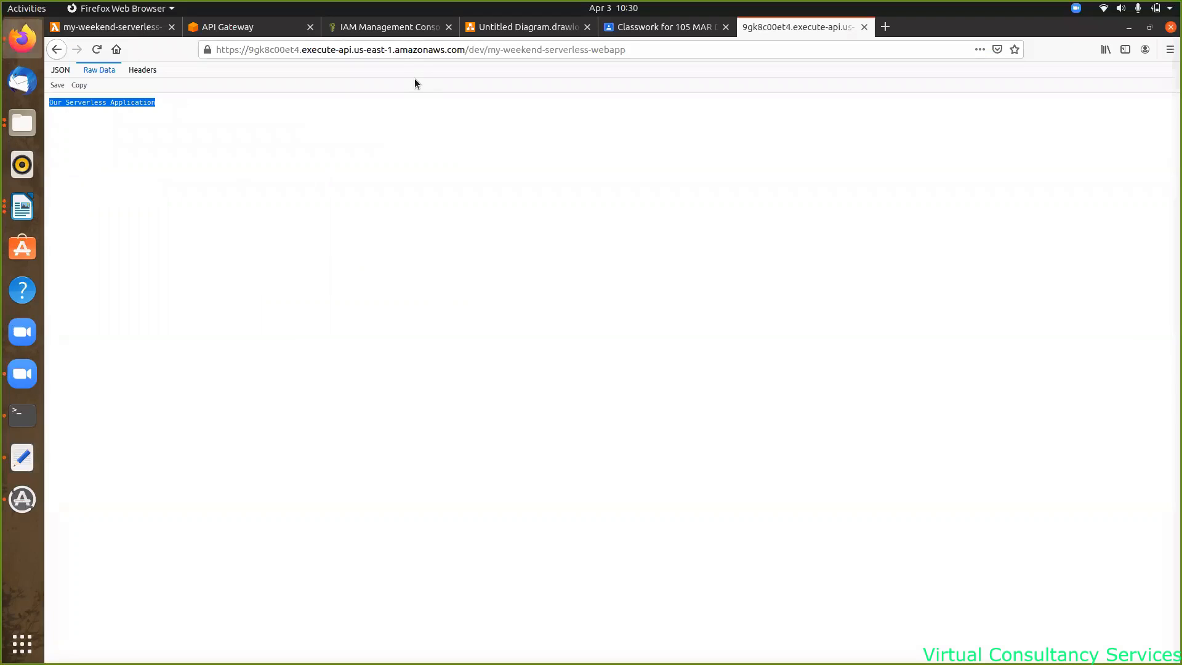
- Start a new S3 bucket named my-morning-weekend-serverless-webapp
left_click(133, 29)
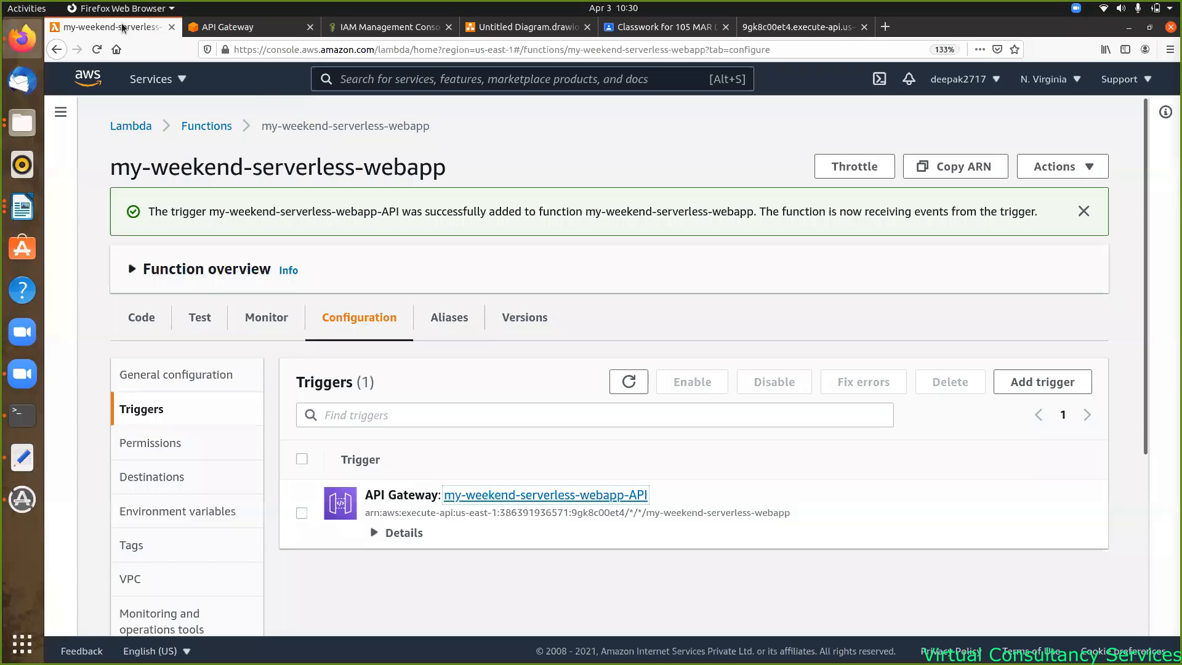
left_click(183, 80)
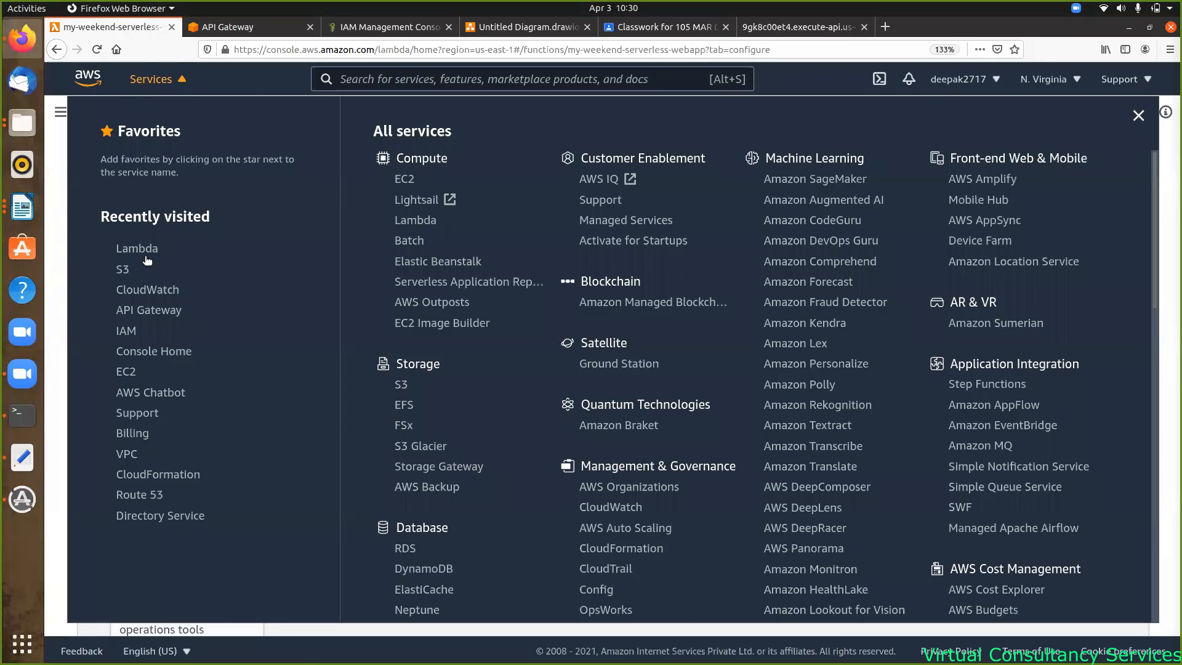
left_click(125, 274)
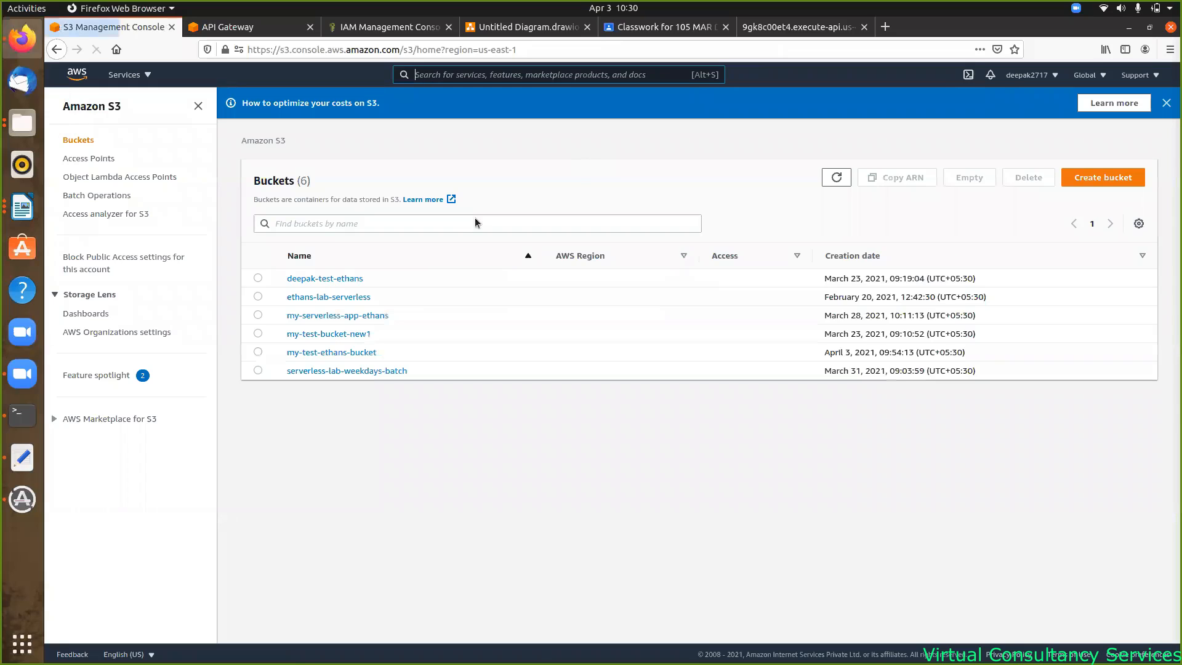
left_click(1105, 179)
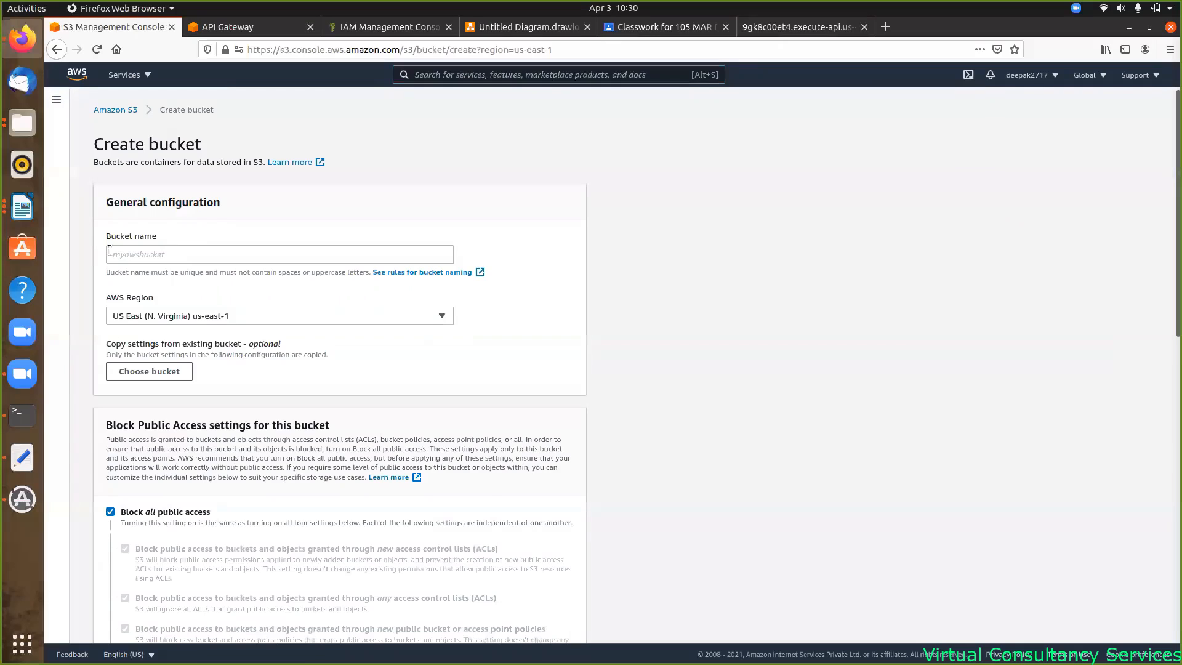
left_click(130, 256)
type("my")
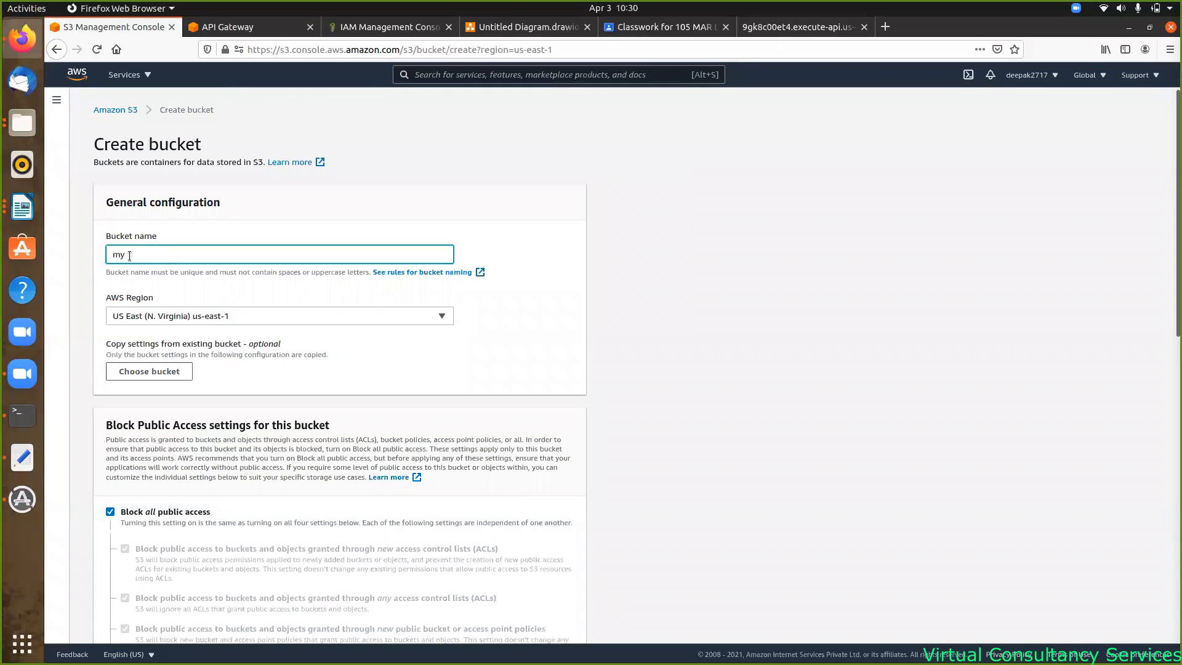
type("-morning-weekend-serverless-webapp")
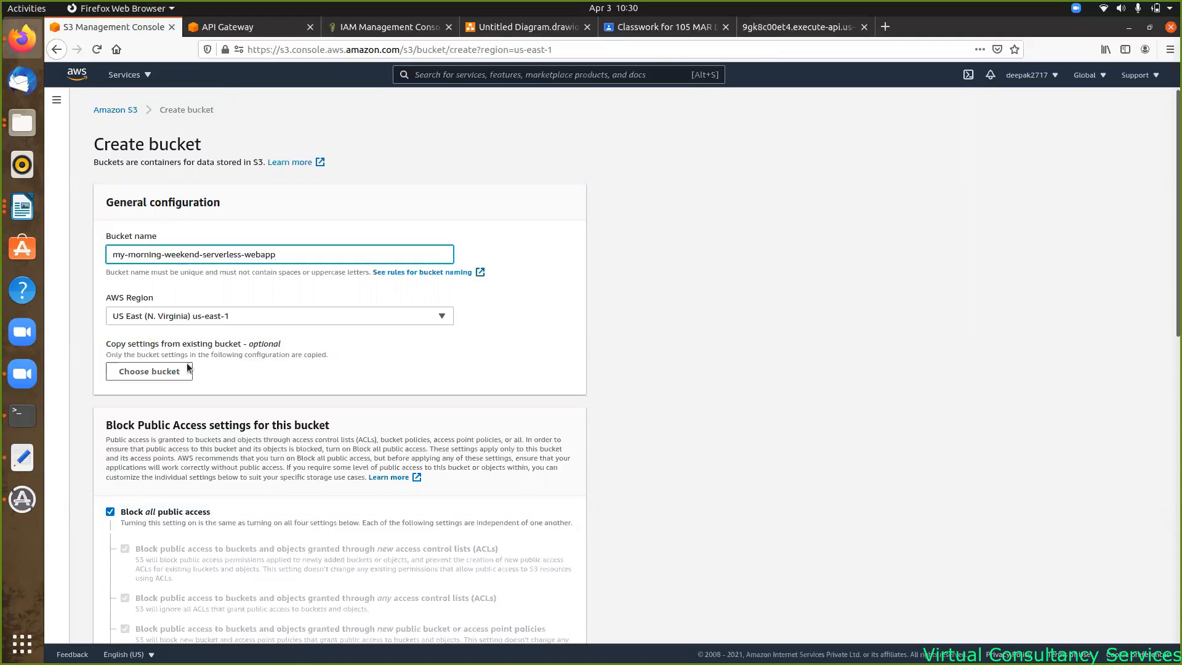
- Turn off Block all public access and create the bucket
scroll(323, 360, "down", 3)
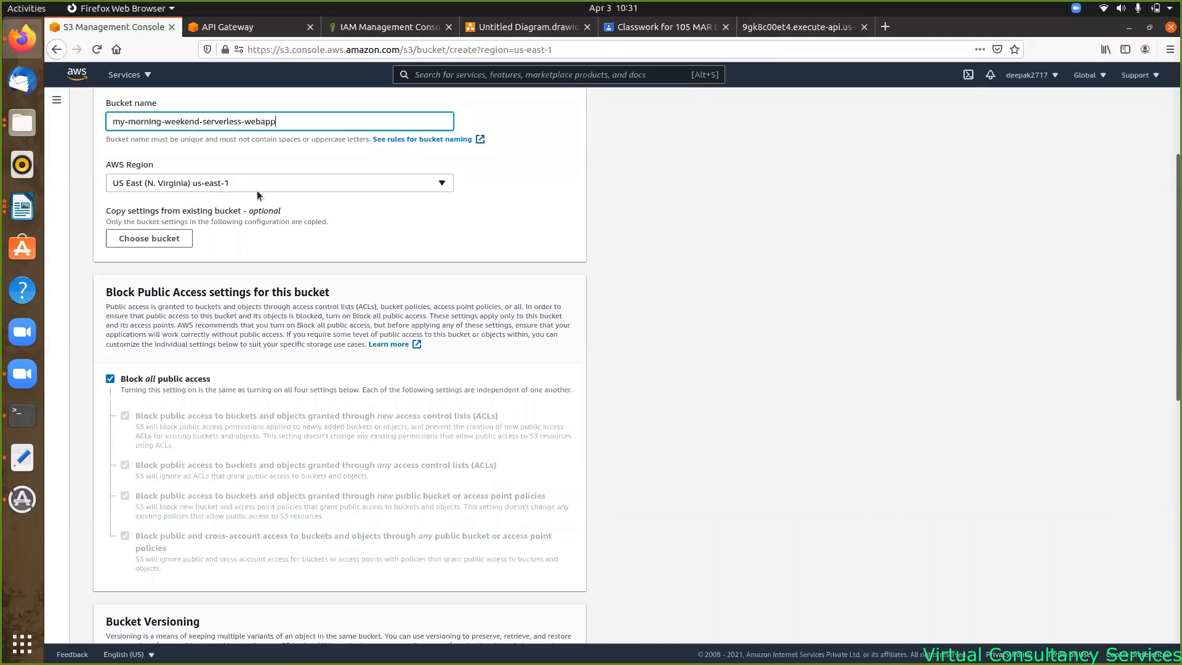
scroll(278, 265, "down", 1)
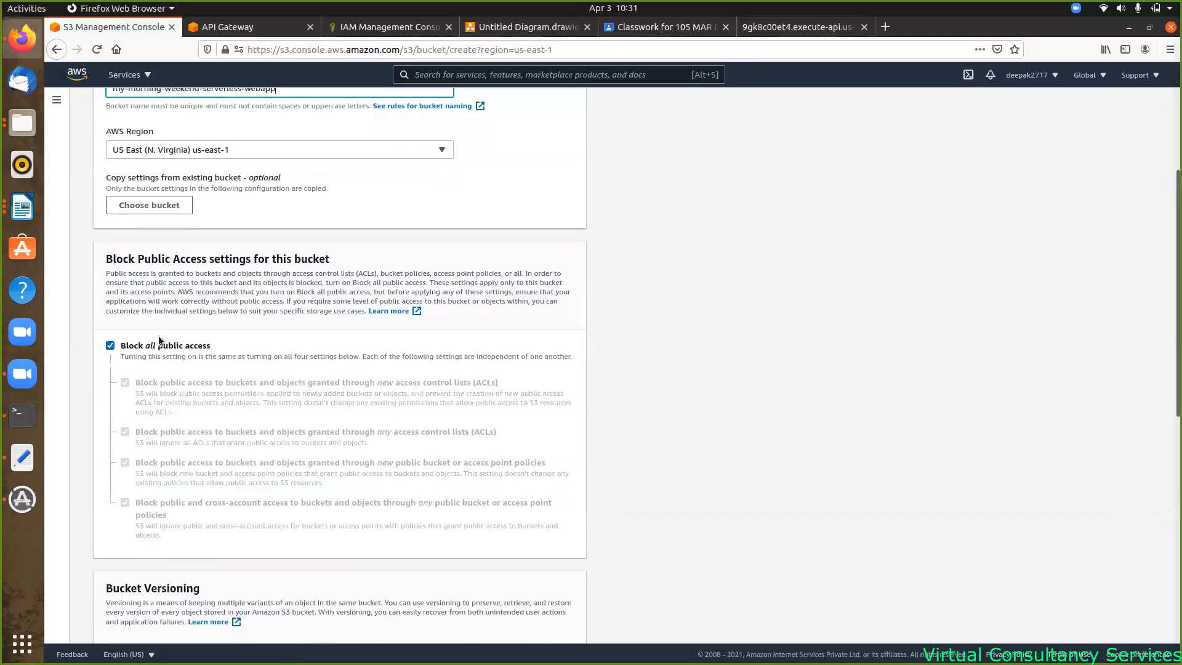
left_click(110, 345)
scroll(360, 323, "down", 5)
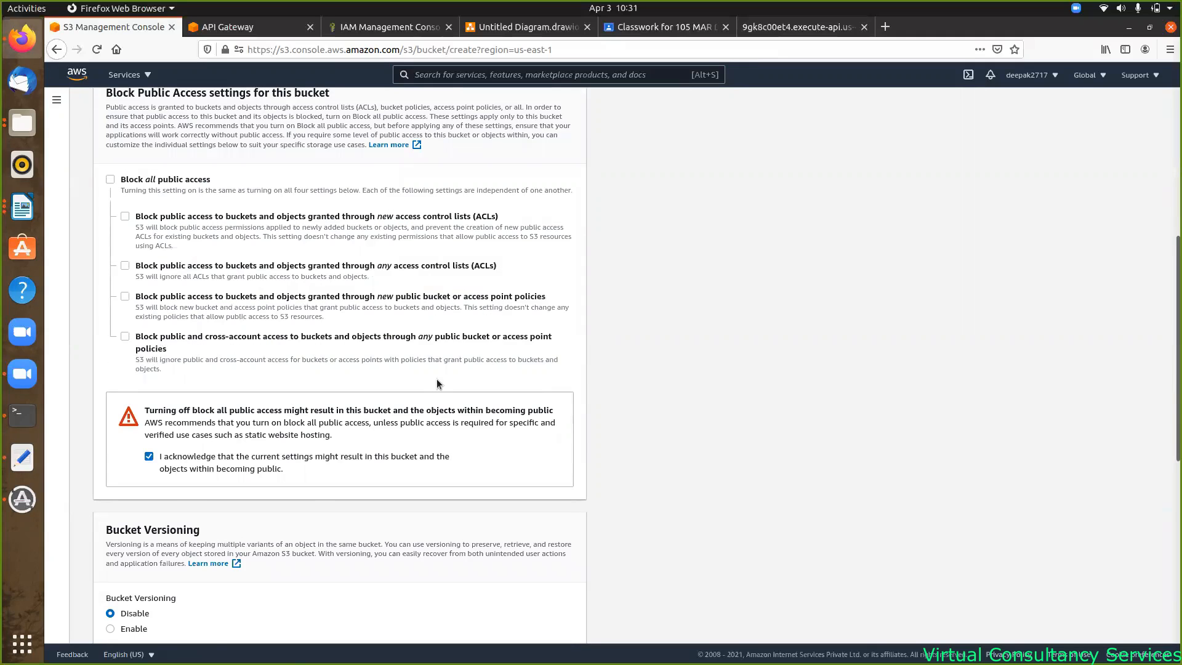
scroll(434, 372, "down", 12)
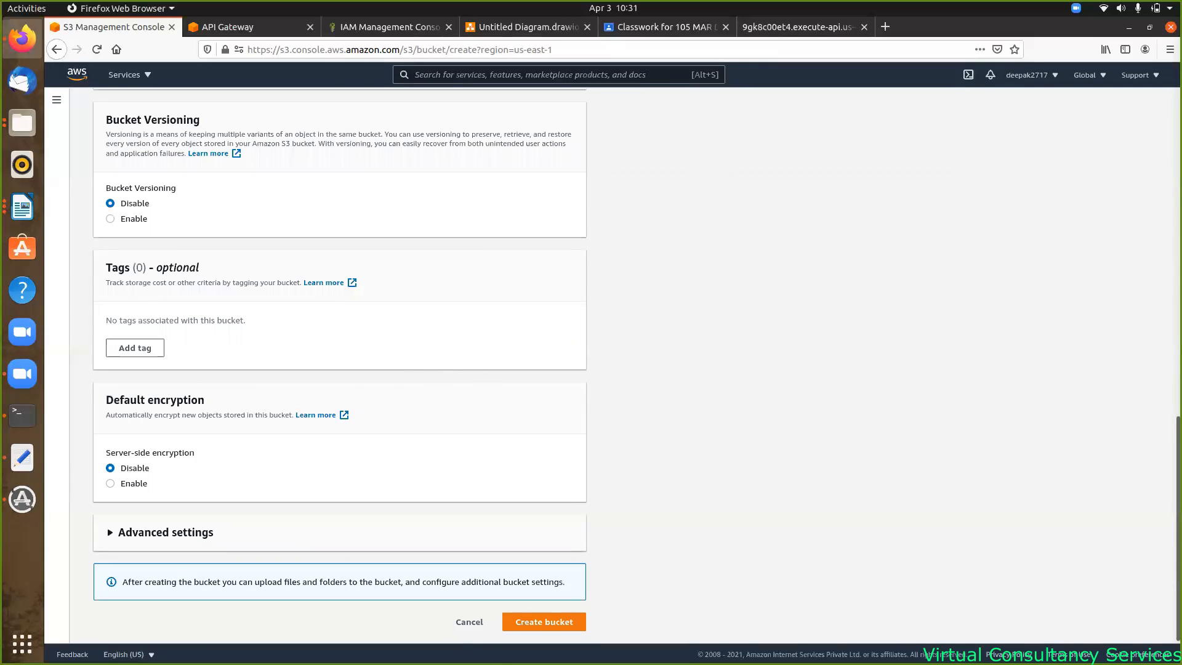
left_click(545, 623)
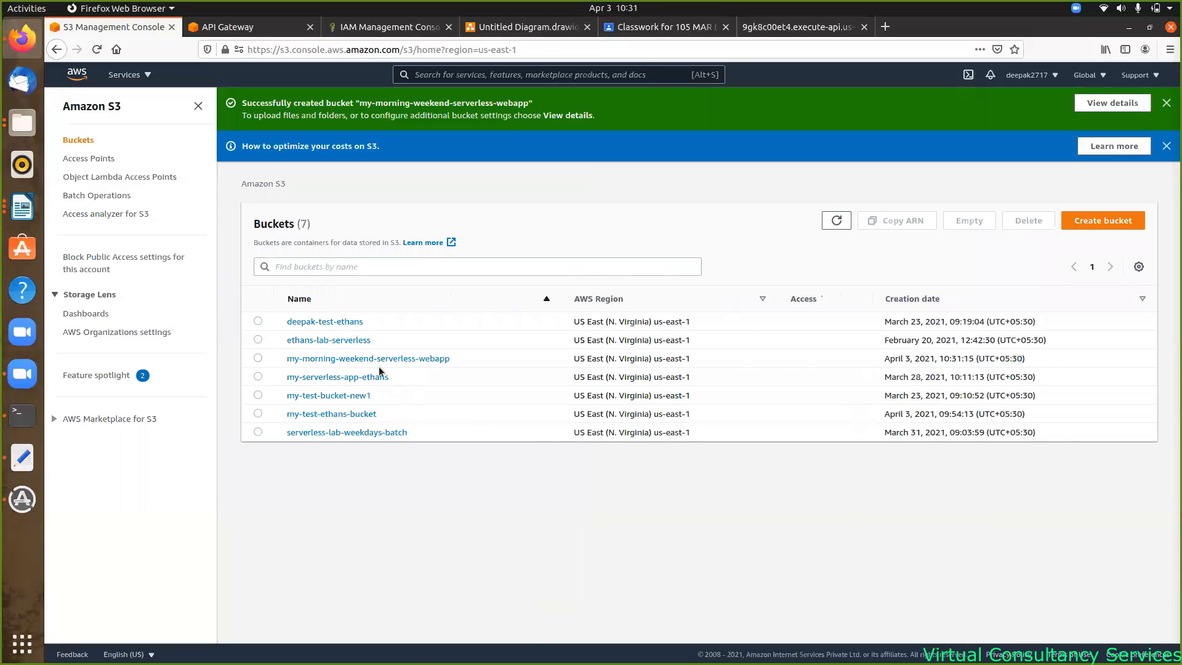
- Upload index.html and error.html into the my-morning-weekend-serverless-webapp bucket
left_click(348, 359)
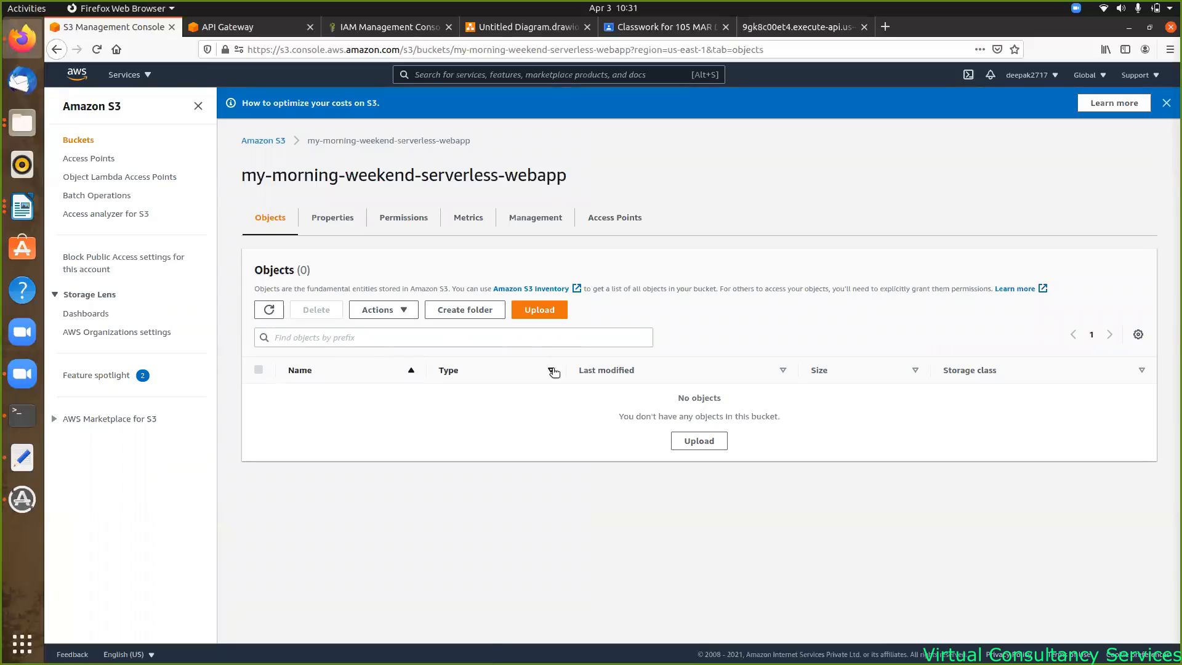
left_click(545, 316)
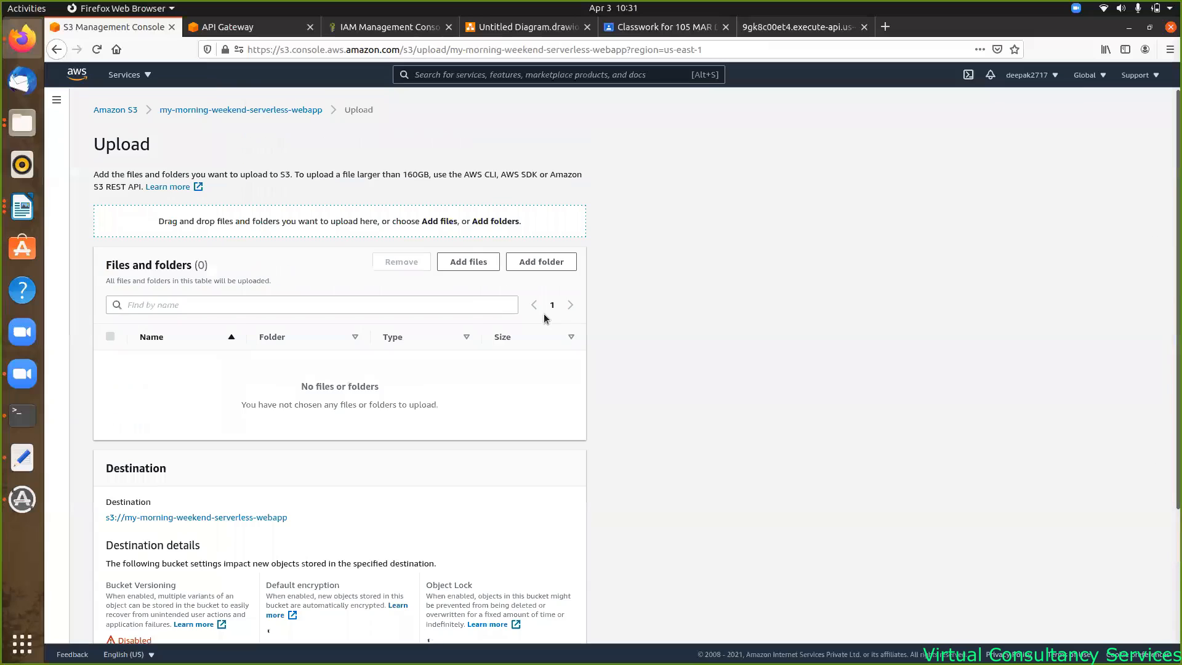
left_click(469, 262)
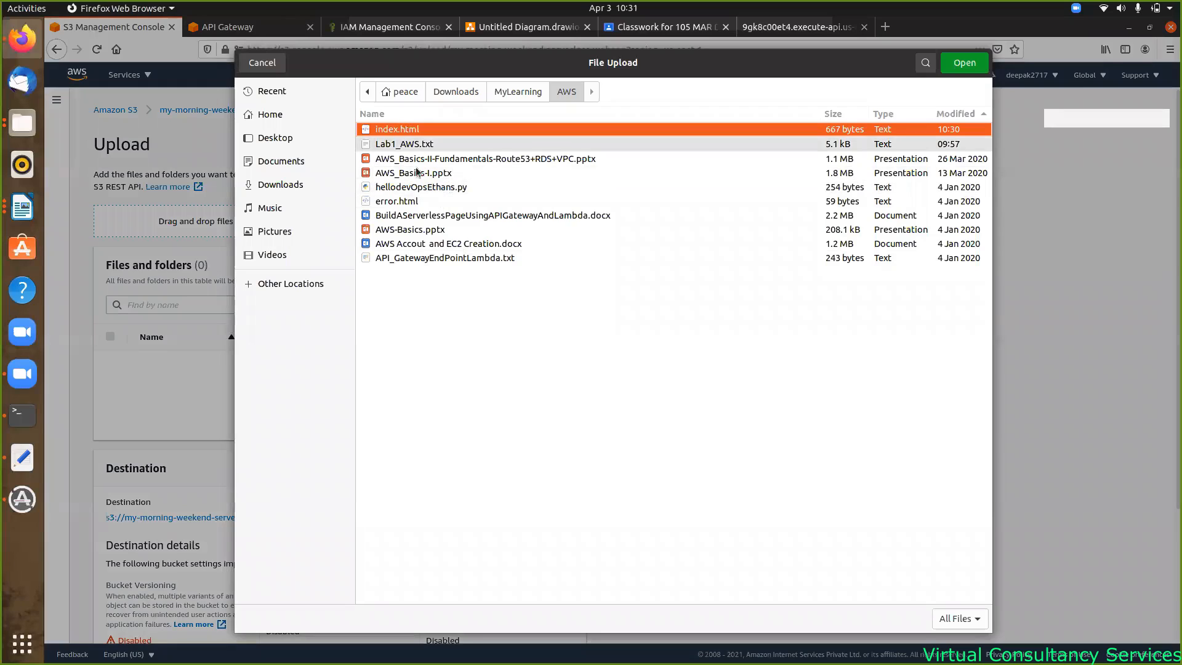
left_click(415, 203, "ctrl")
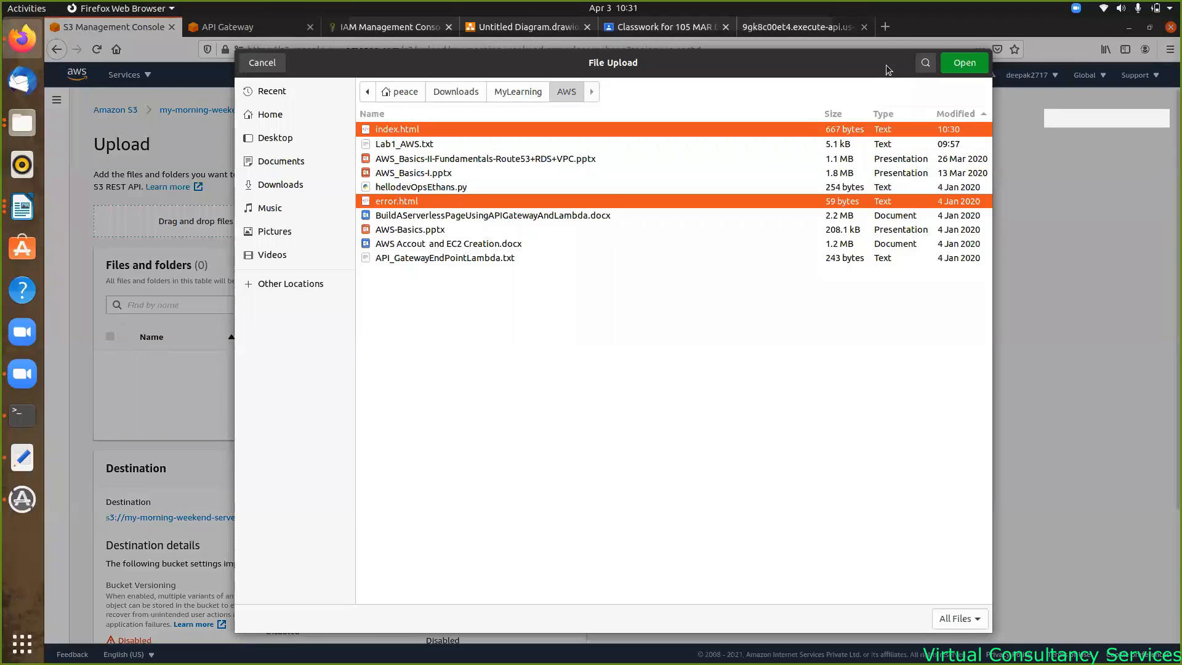
left_click(964, 63)
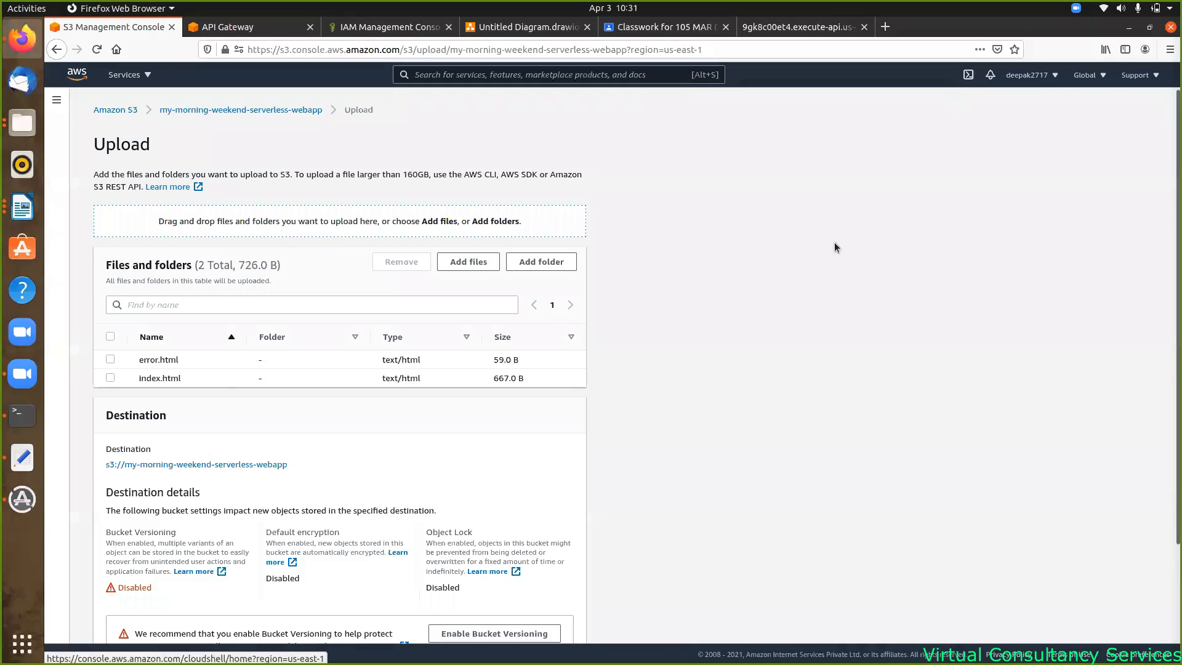
left_click(110, 360)
left_click(110, 378)
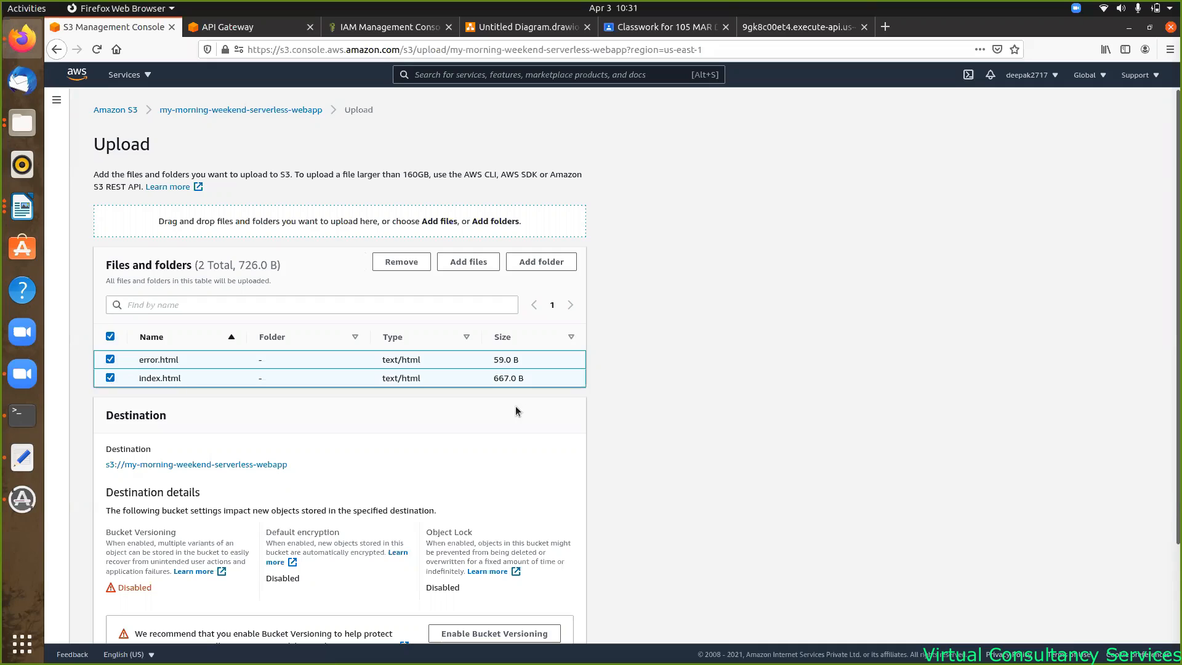
scroll(526, 406, "down", 3)
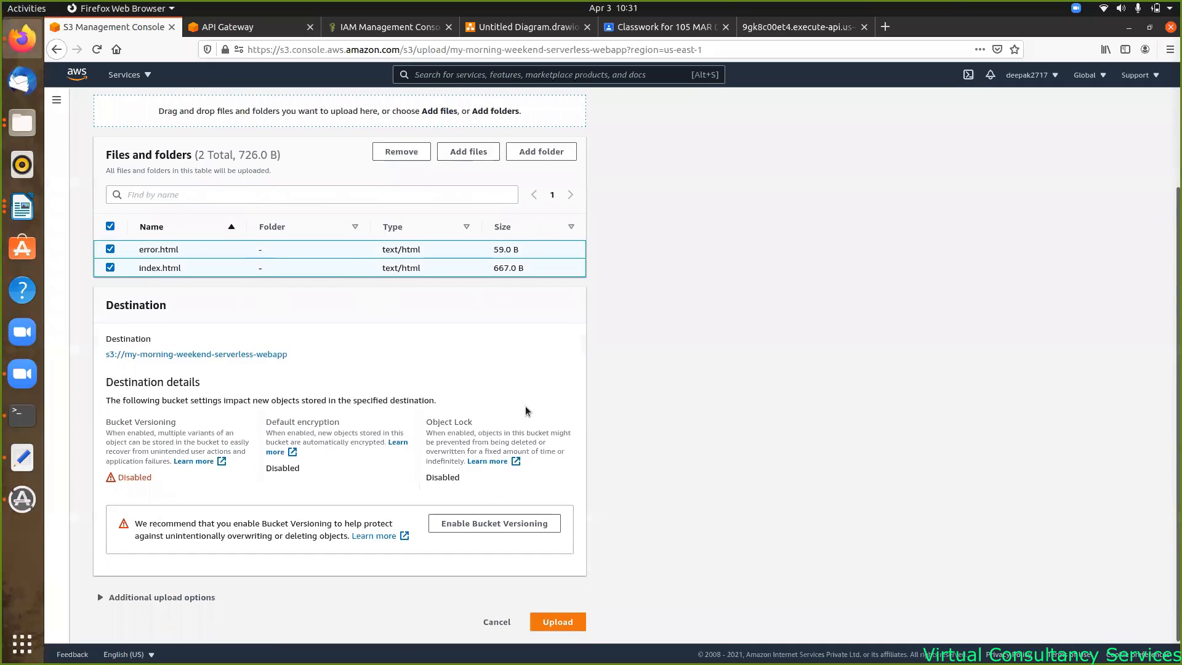
left_click(567, 623)
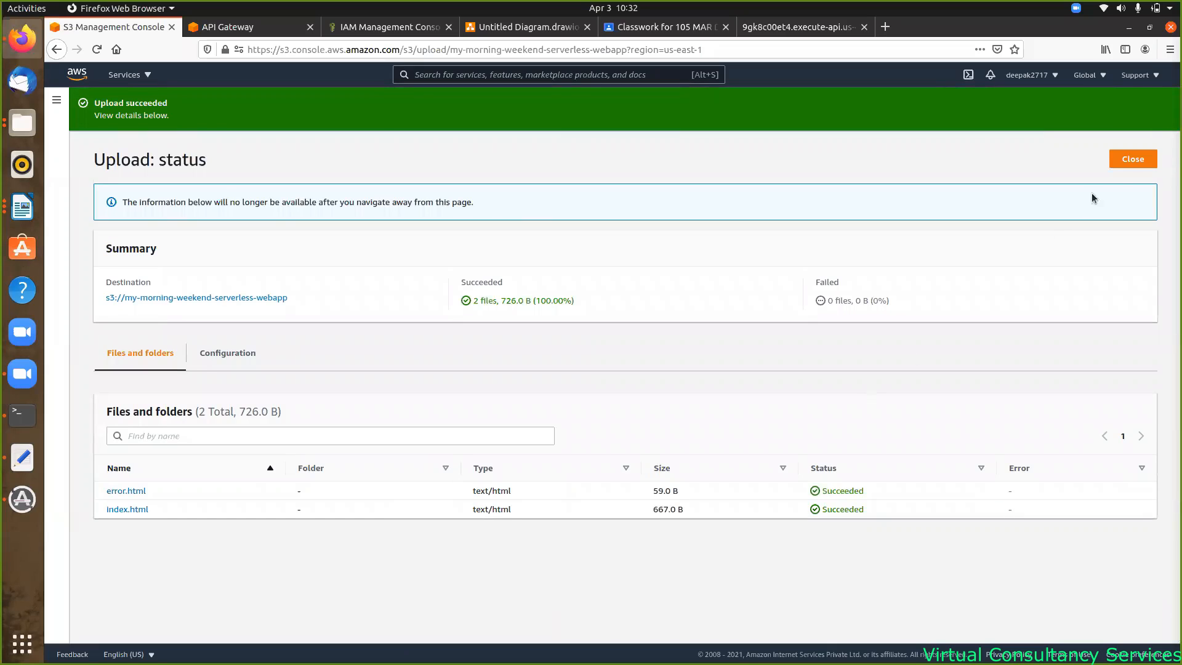
- Select error.html and index.html and make both publicly readable with Actions > Make public
left_click(1144, 158)
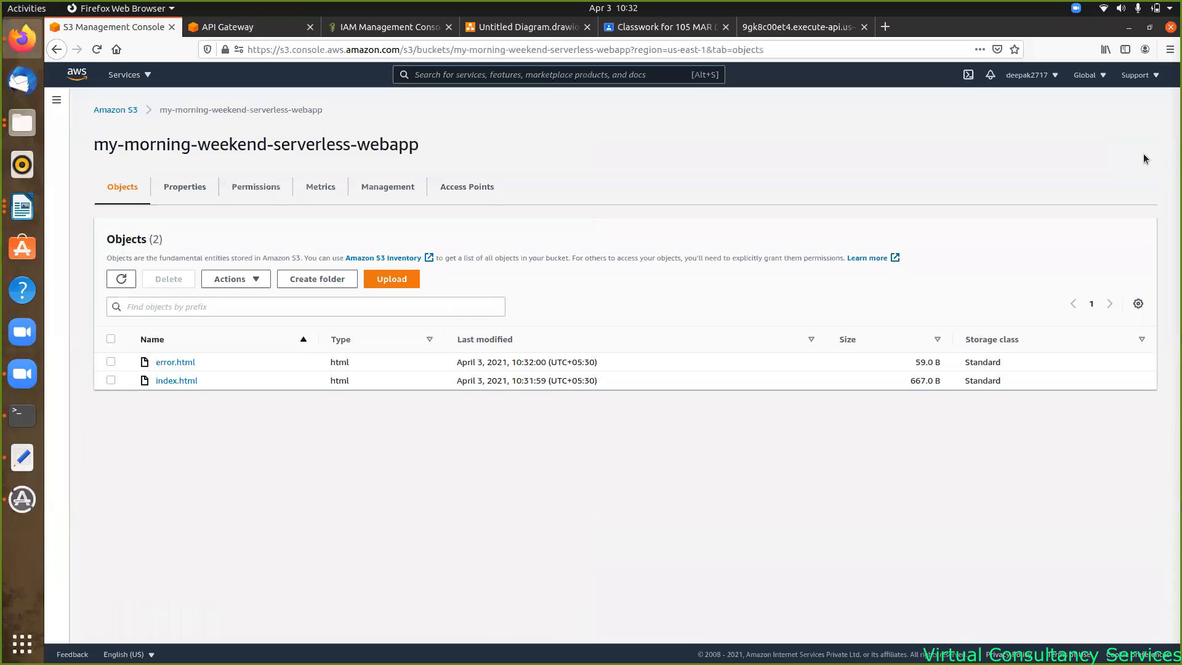
left_click(111, 339)
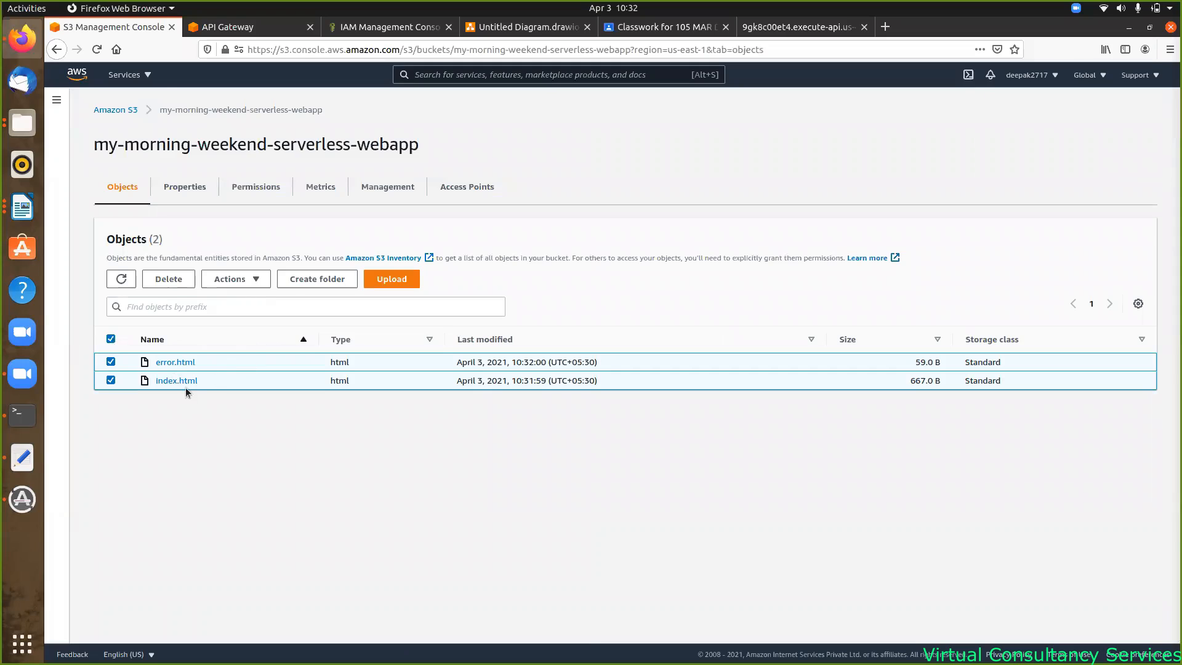
left_click(256, 279)
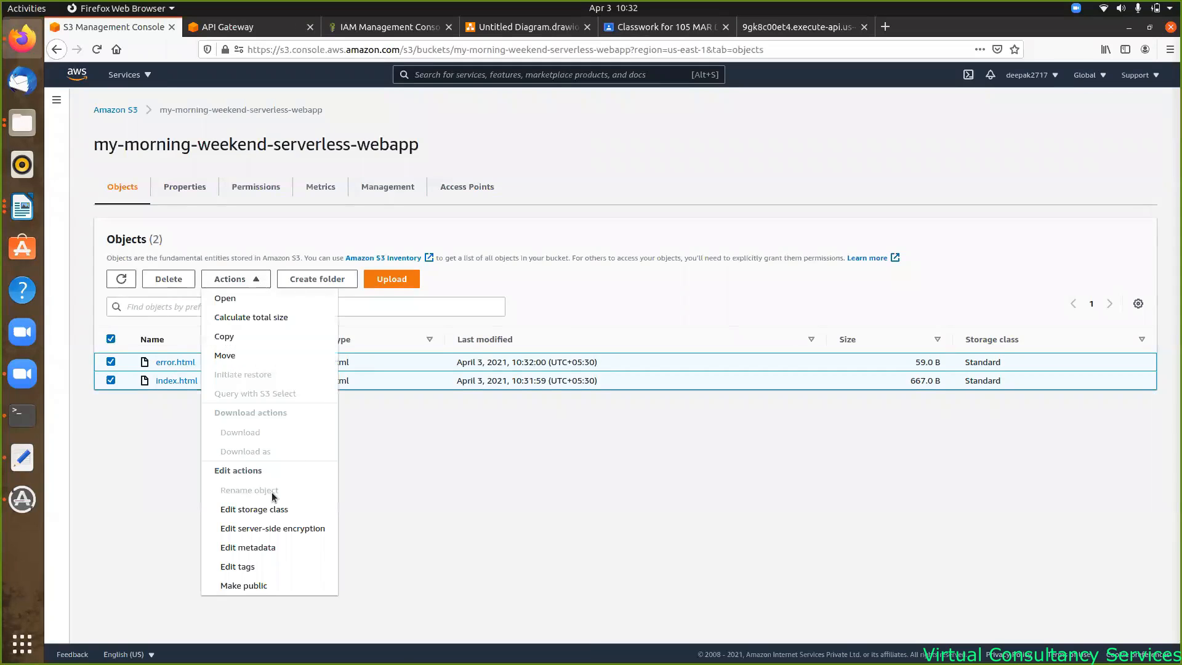
left_click(243, 586)
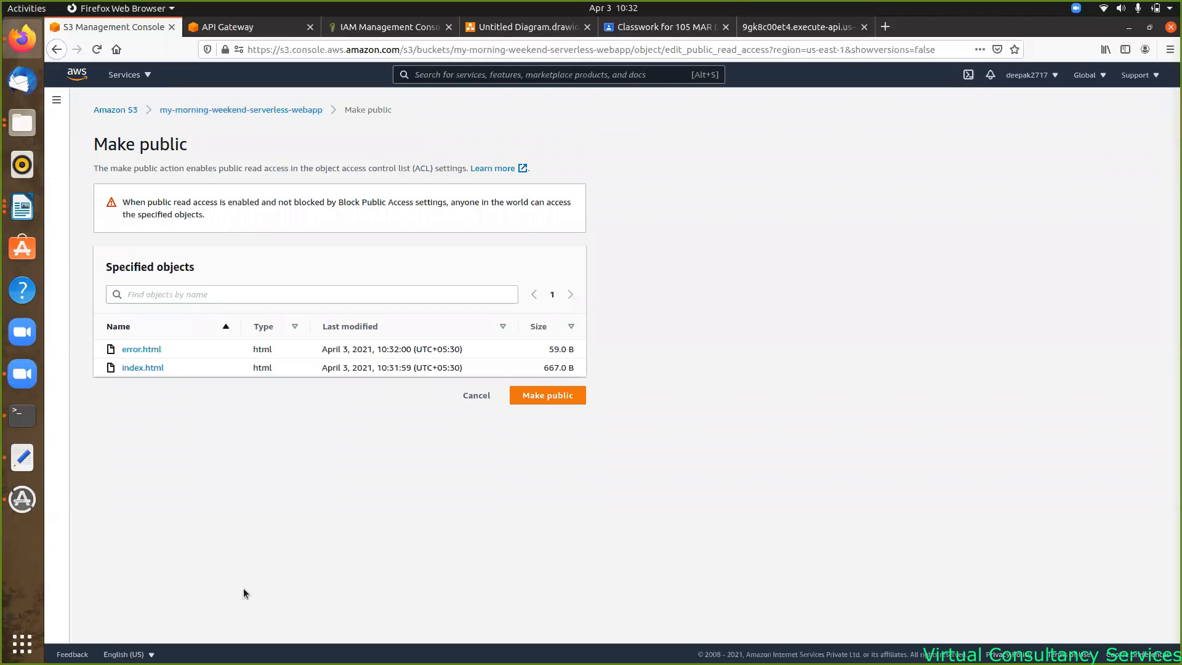
left_click(548, 397)
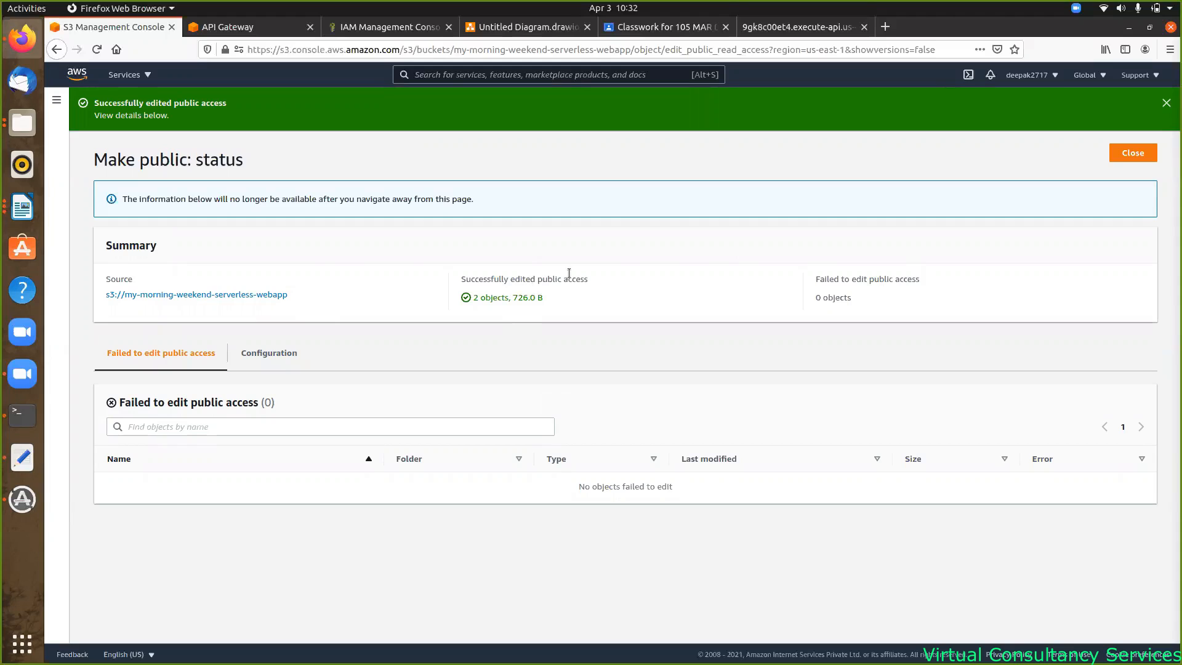
left_click(1144, 159)
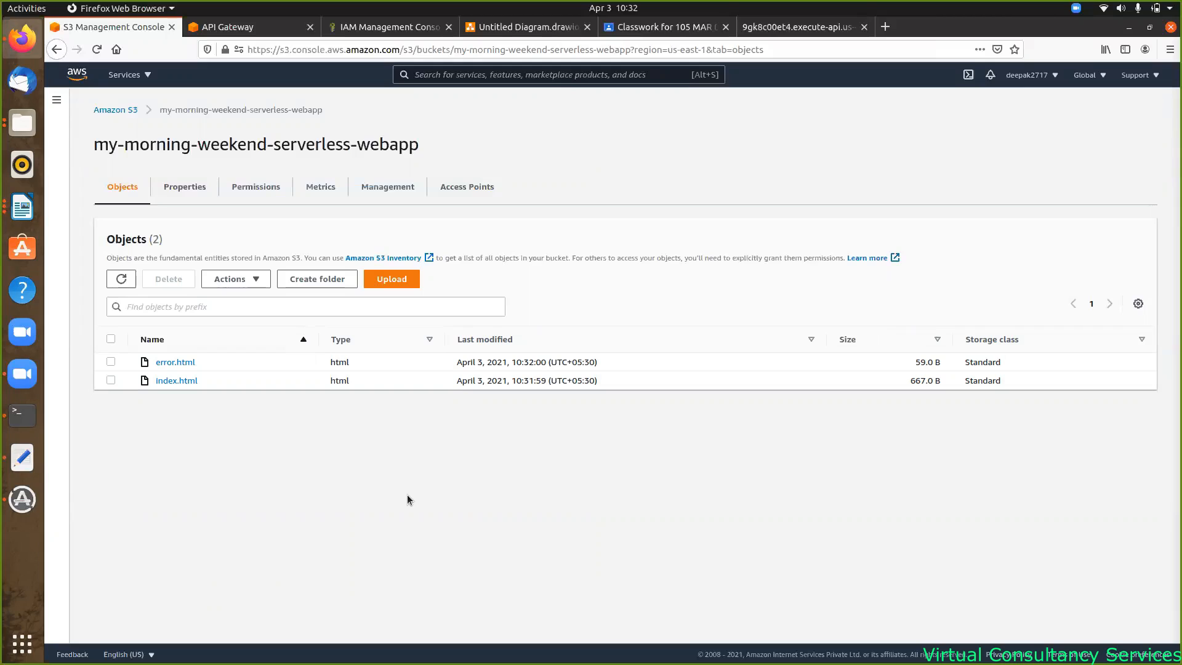
- Enable static website hosting in the bucket's Properties
left_click(186, 188)
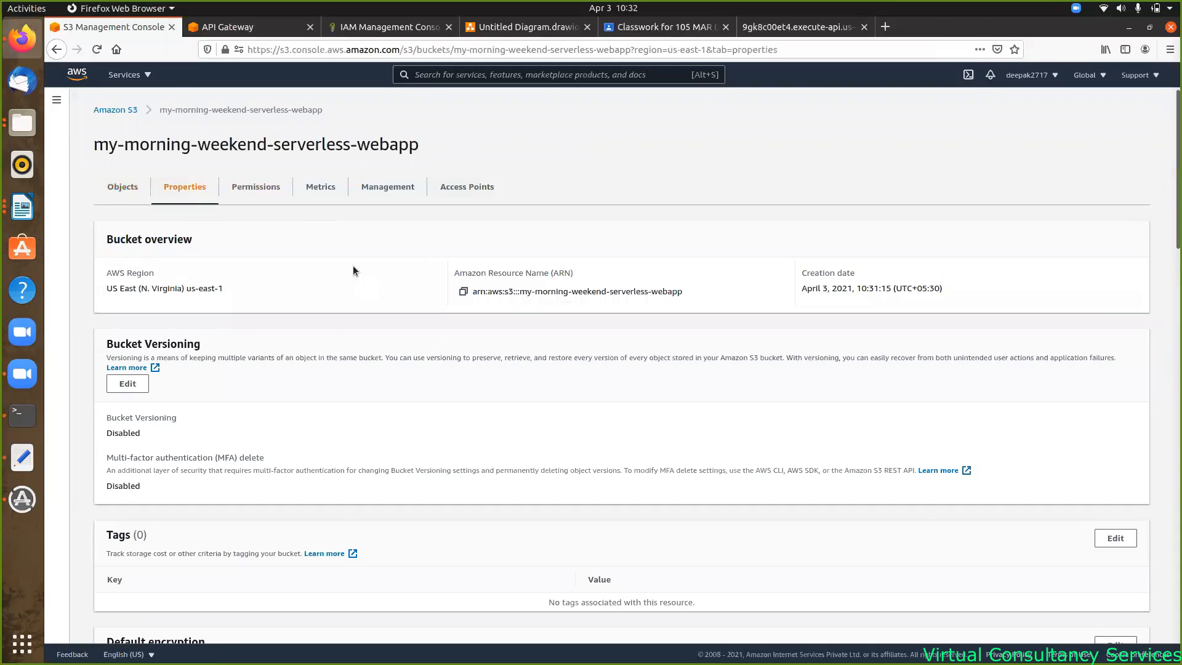
scroll(352, 268, "down", 10)
scroll(353, 265, "down", 5)
scroll(346, 263, "down", 4)
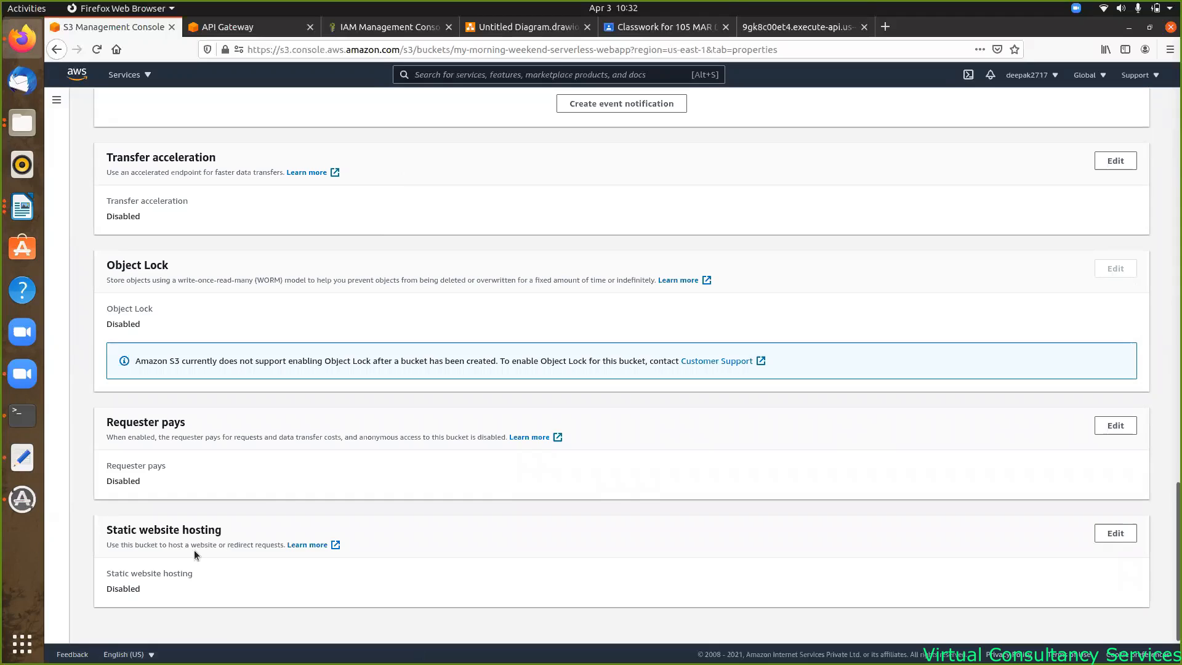
left_click(1108, 538)
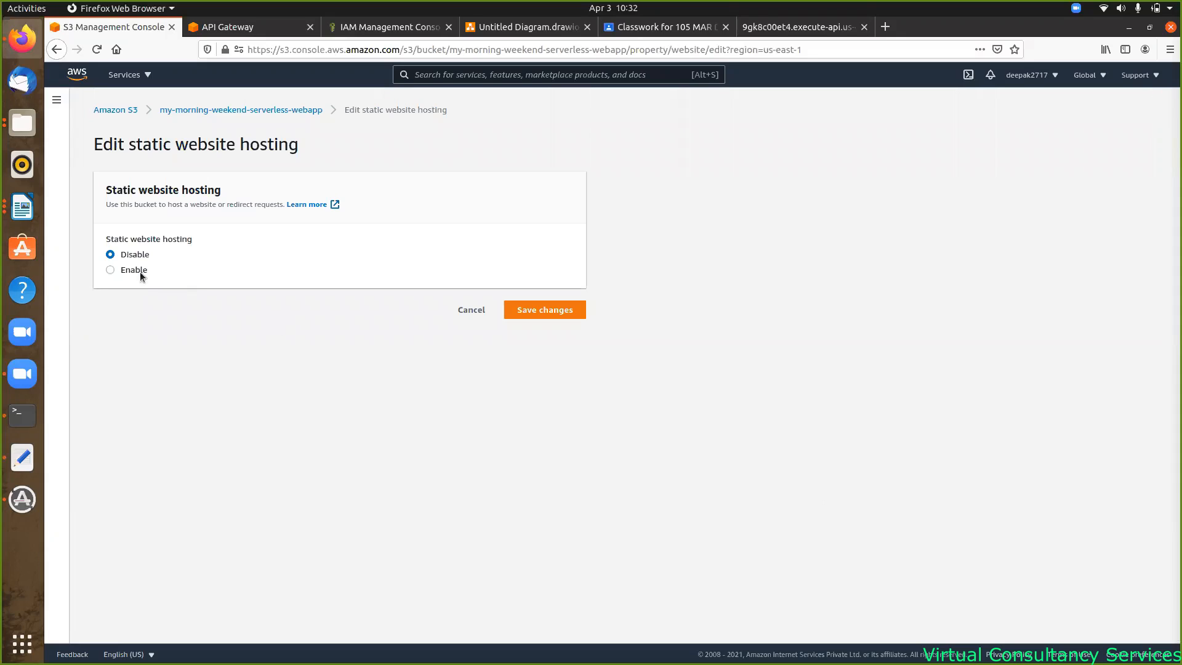
left_click(120, 272)
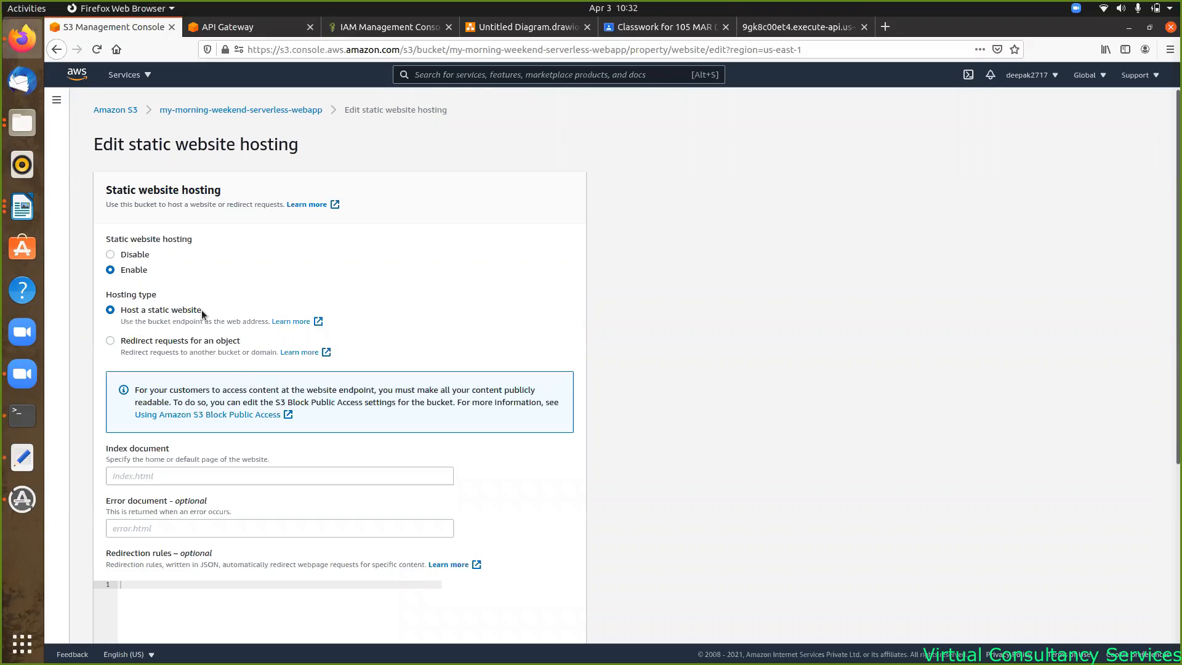
scroll(370, 312, "down", 4)
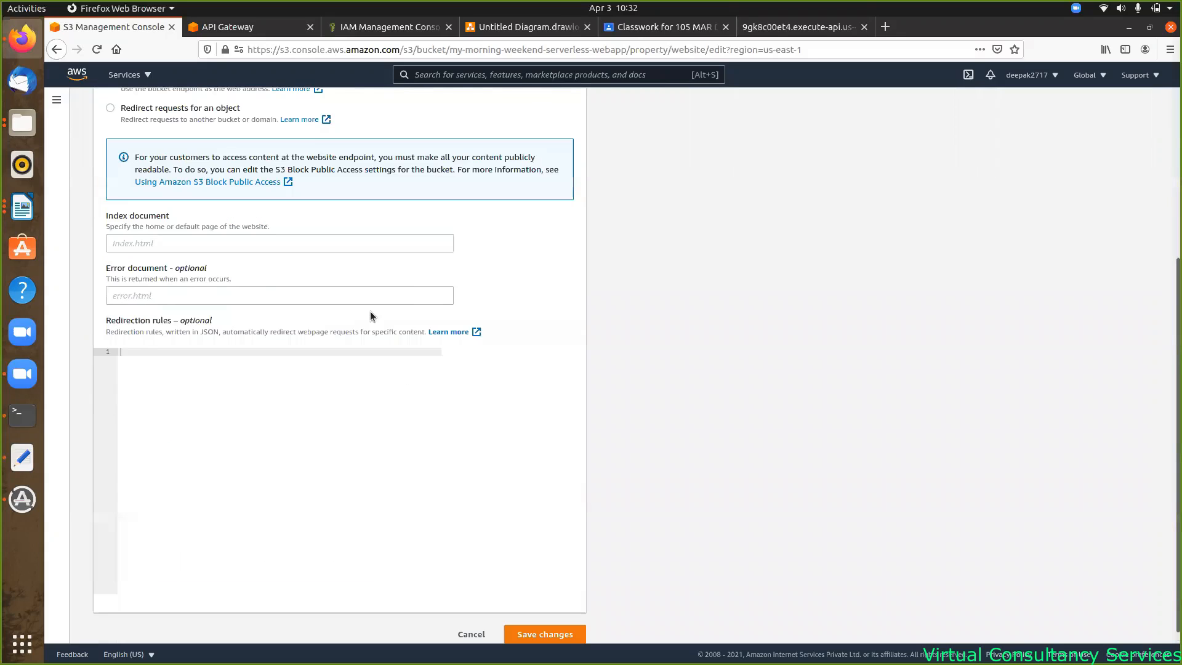
scroll(372, 316, "up", 3)
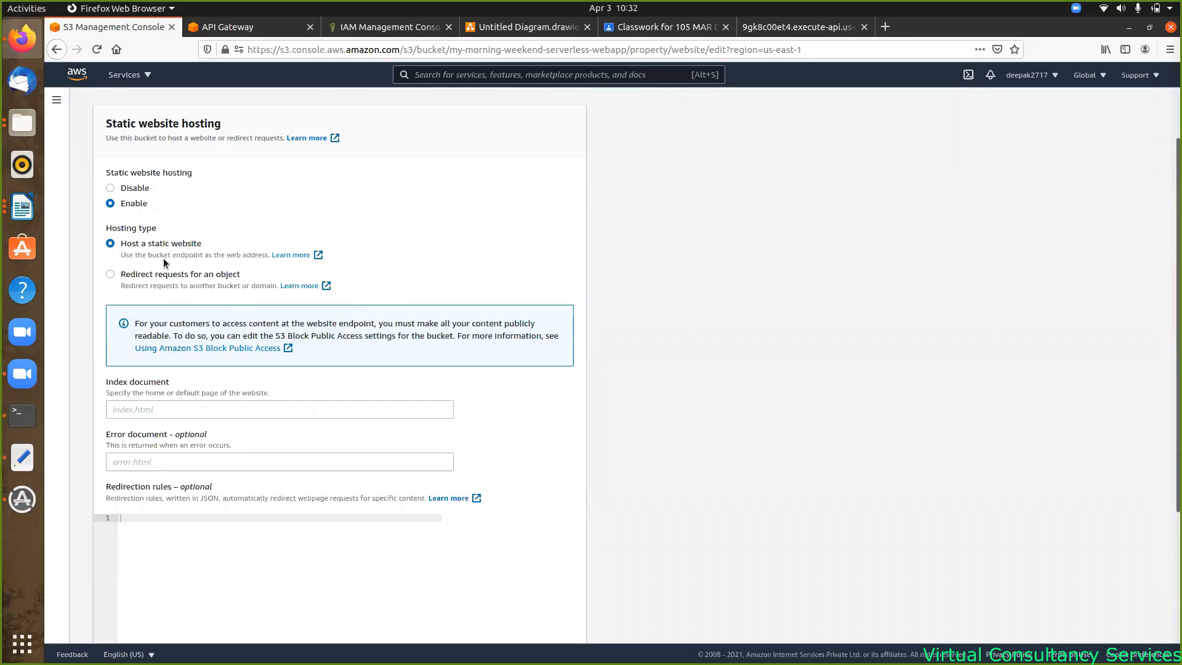
- Set index.html as the index document and error.html as the error document, then save
left_click(150, 411)
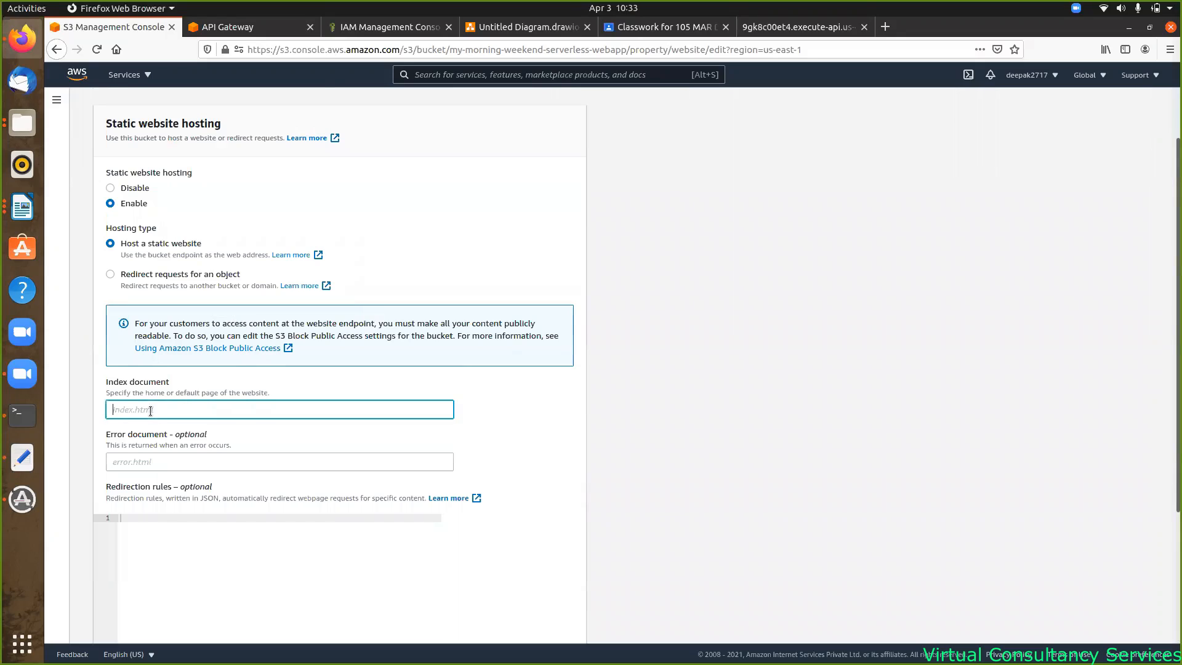
type("index.html")
left_click(121, 462)
type("error")
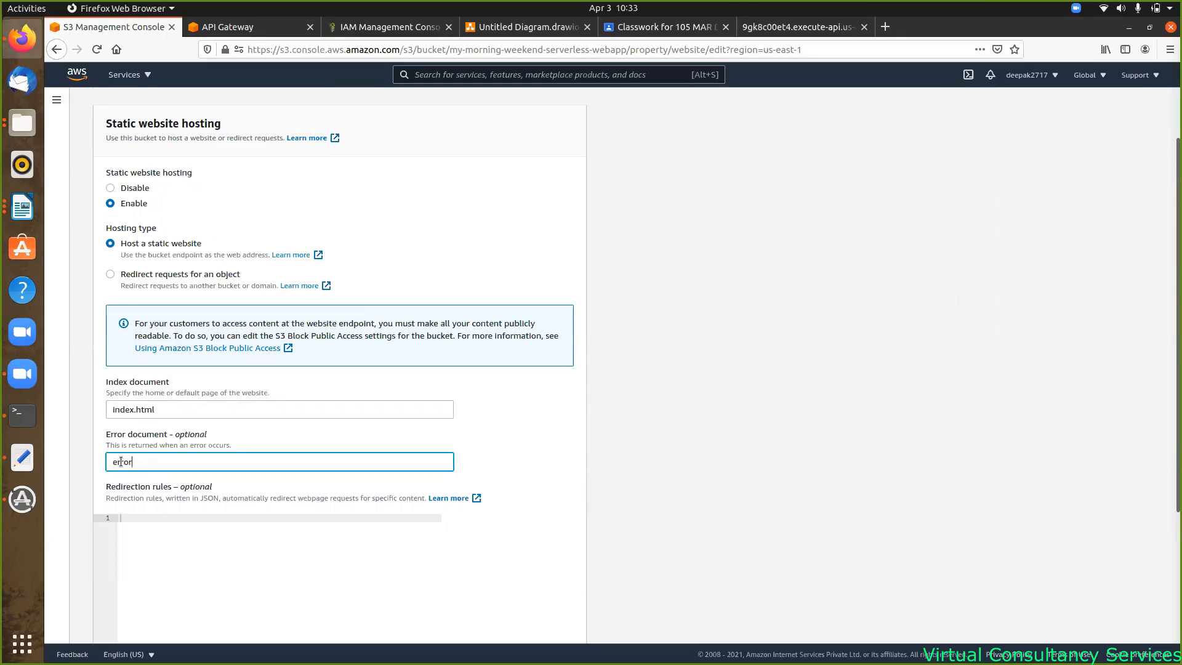
type(".html")
scroll(234, 504, "down", 3)
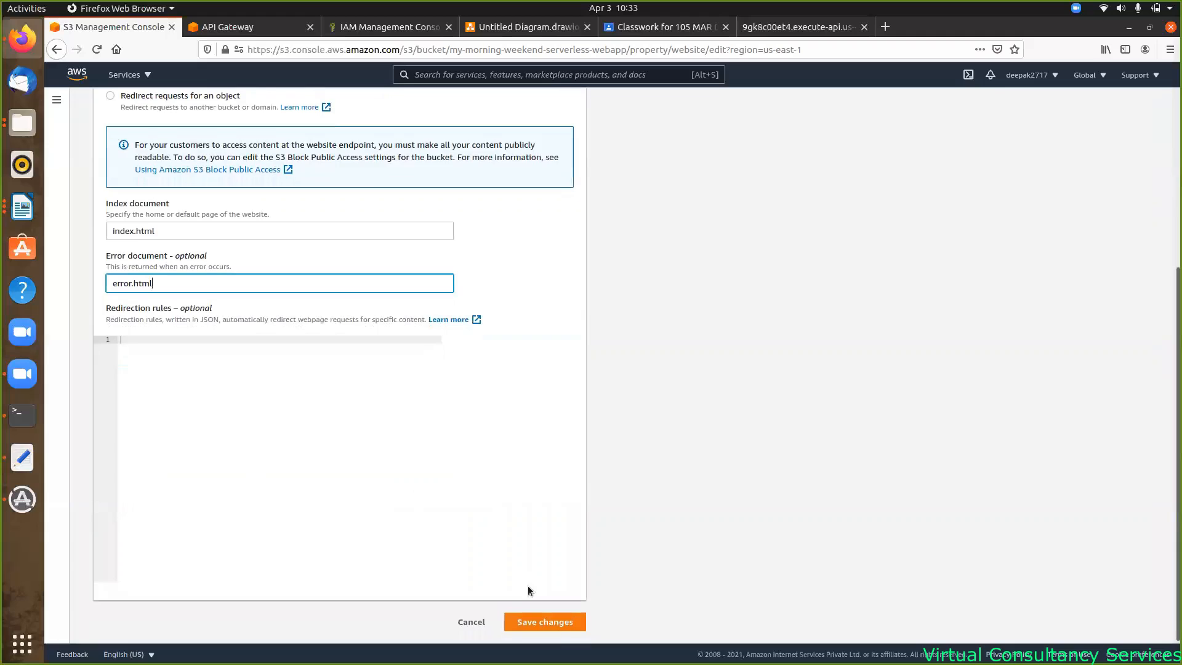
left_click(547, 624)
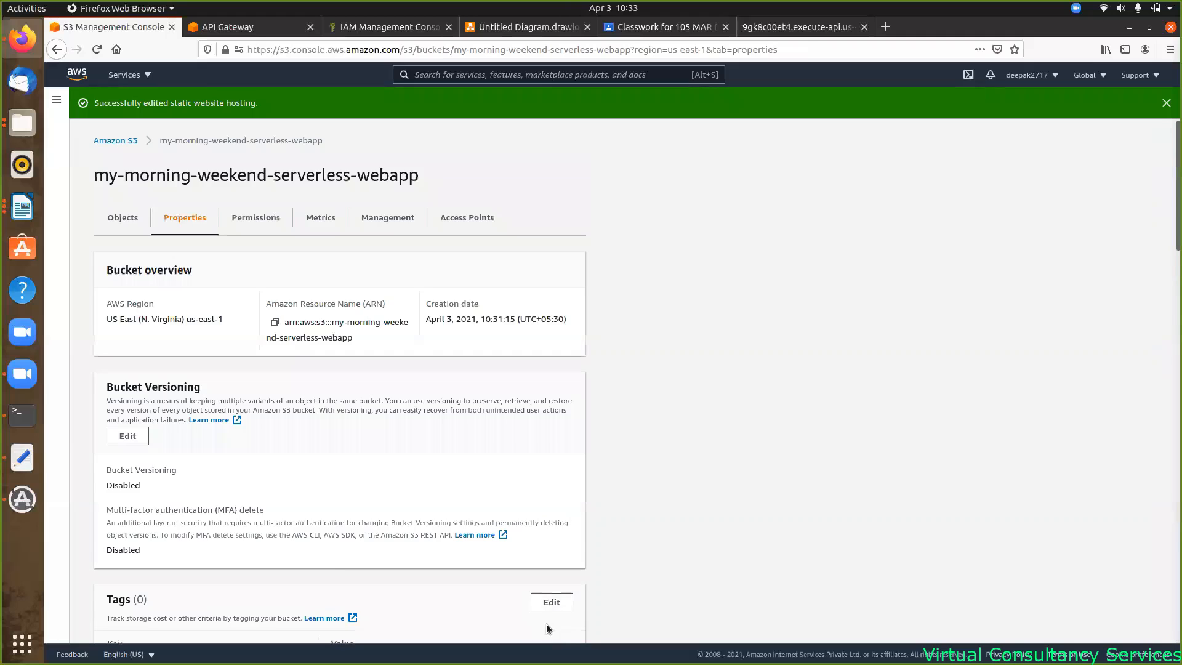
scroll(494, 532, "down", 1)
scroll(494, 533, "down", 15)
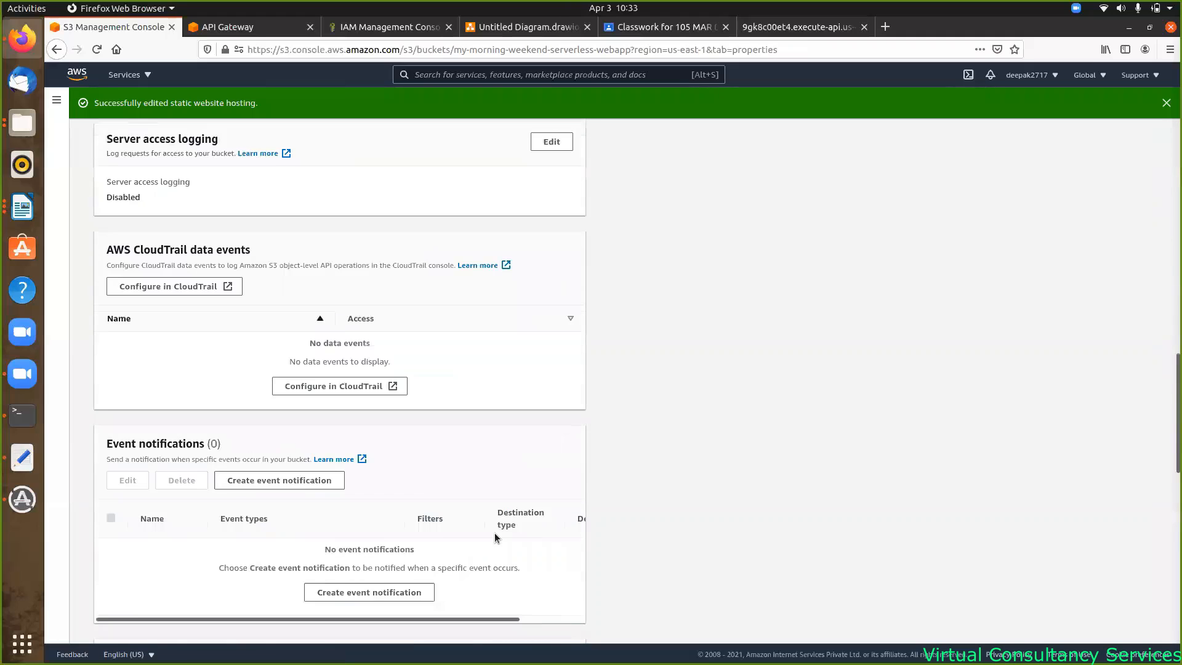
scroll(495, 538, "down", 1)
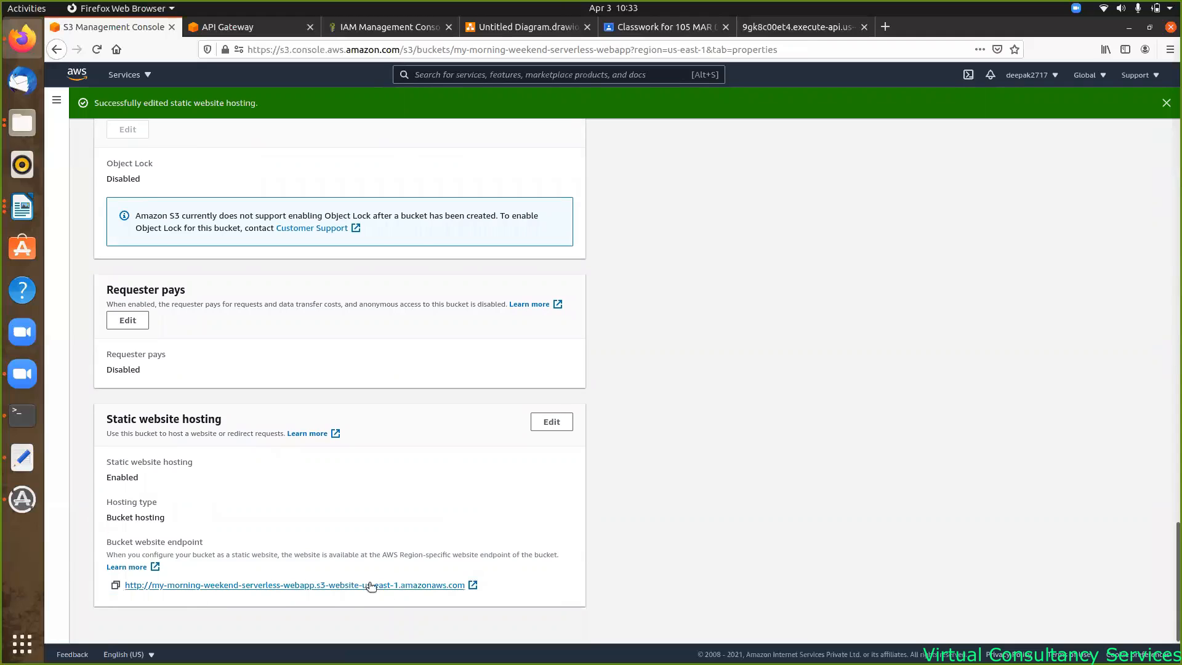
- Open the bucket's website endpoint in a new tab and press Click me to call the API
left_click(473, 585)
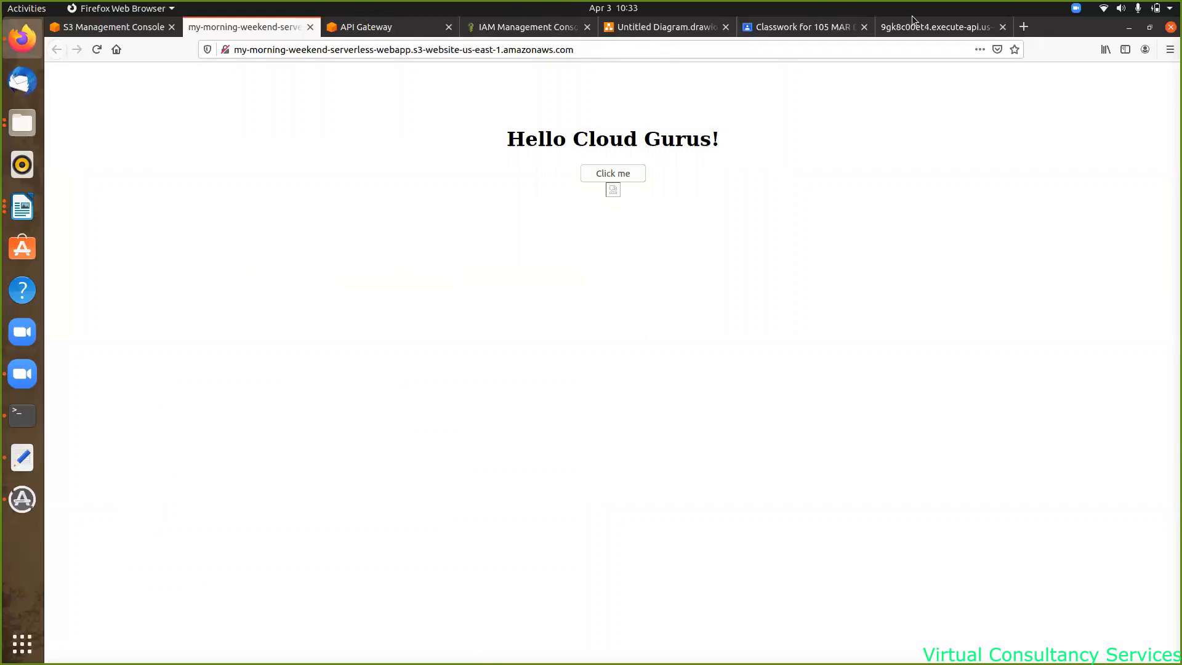
left_click(614, 175)
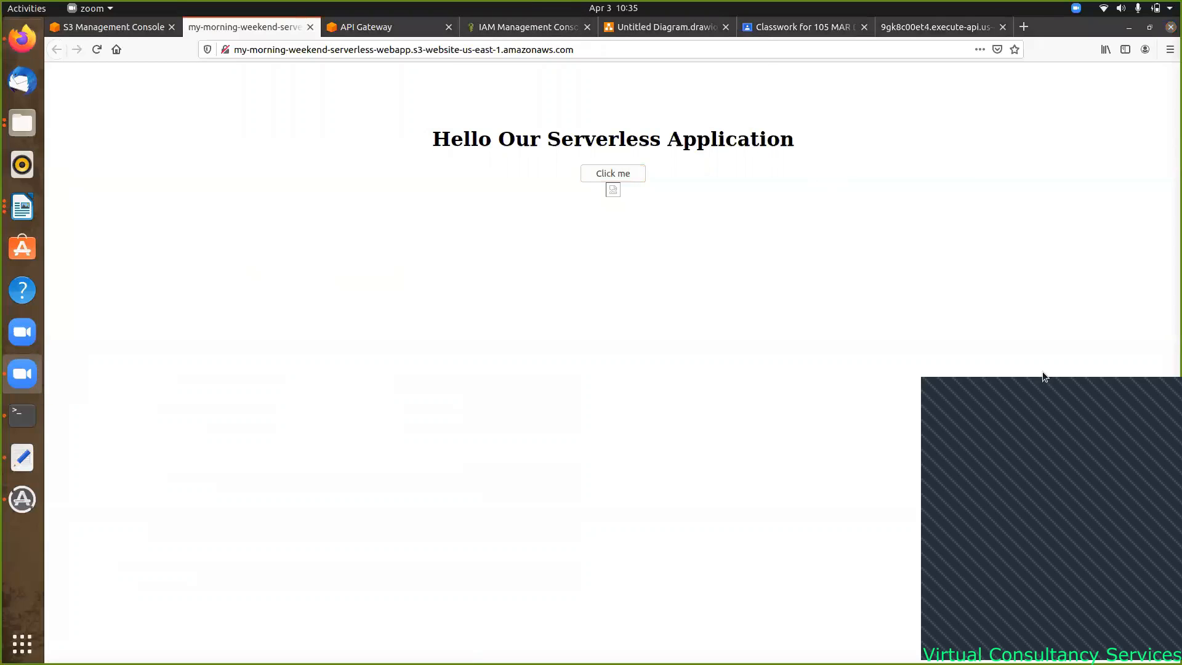
left_click_drag(1059, 412, 1052, 220)
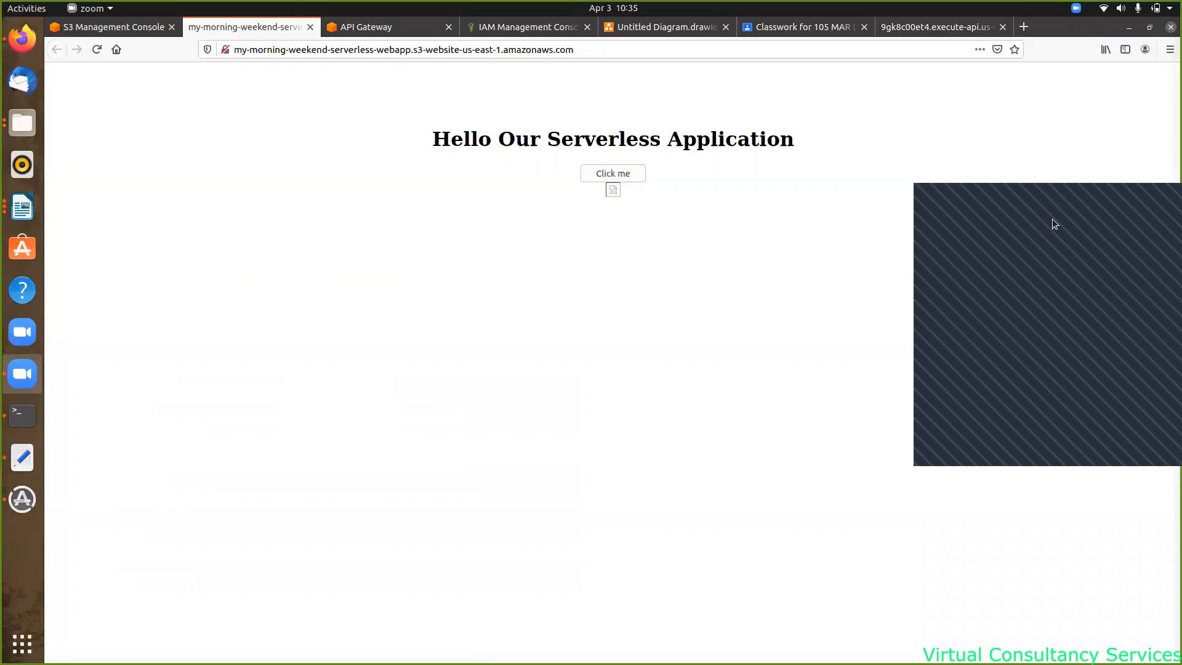
- In a new Firefox tab, search Google for 'boto3 dynamodb' from the address bar
left_click(1022, 29)
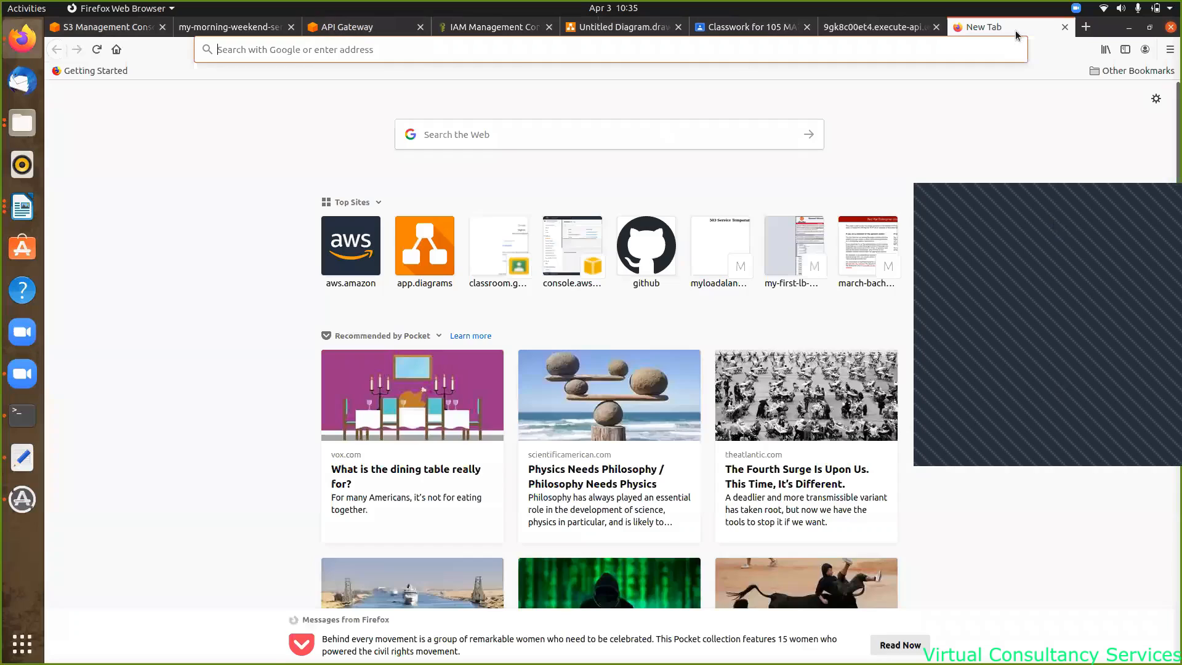
left_click(405, 53)
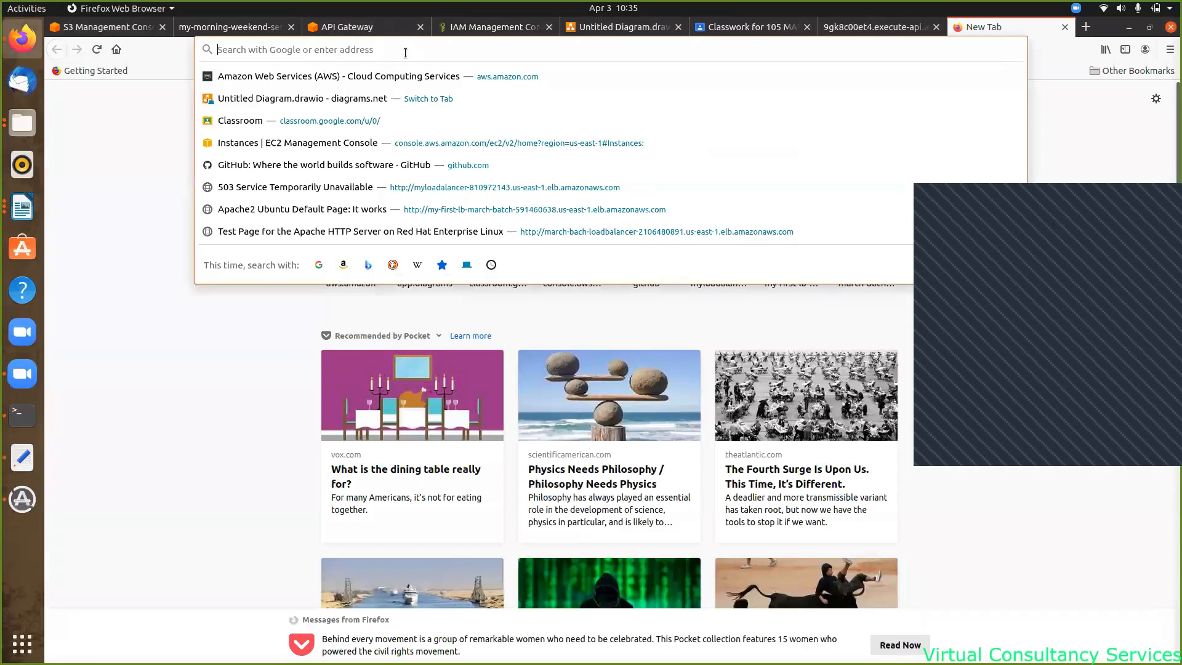
type("boto3")
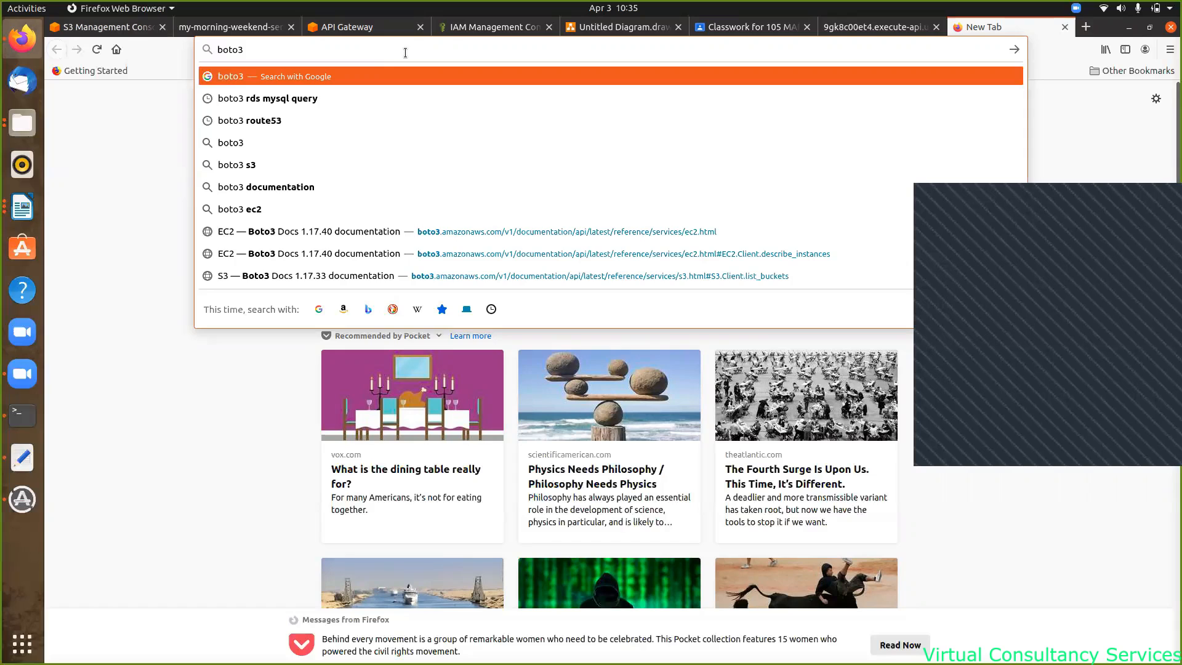
type("dyna")
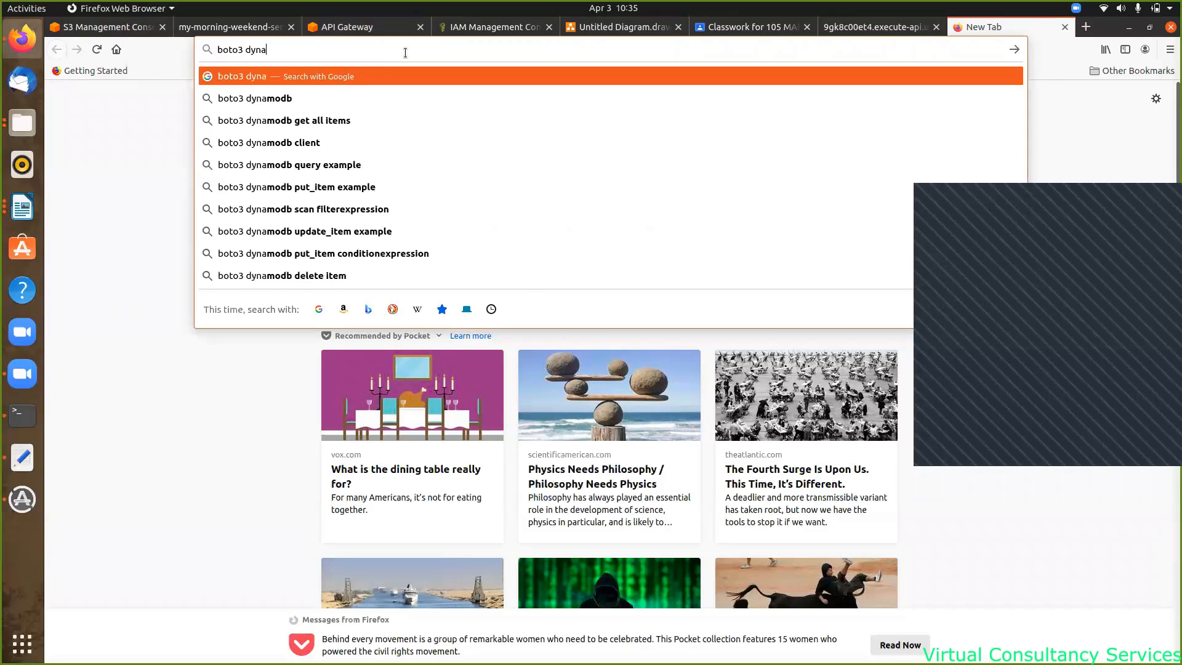
left_click(260, 96)
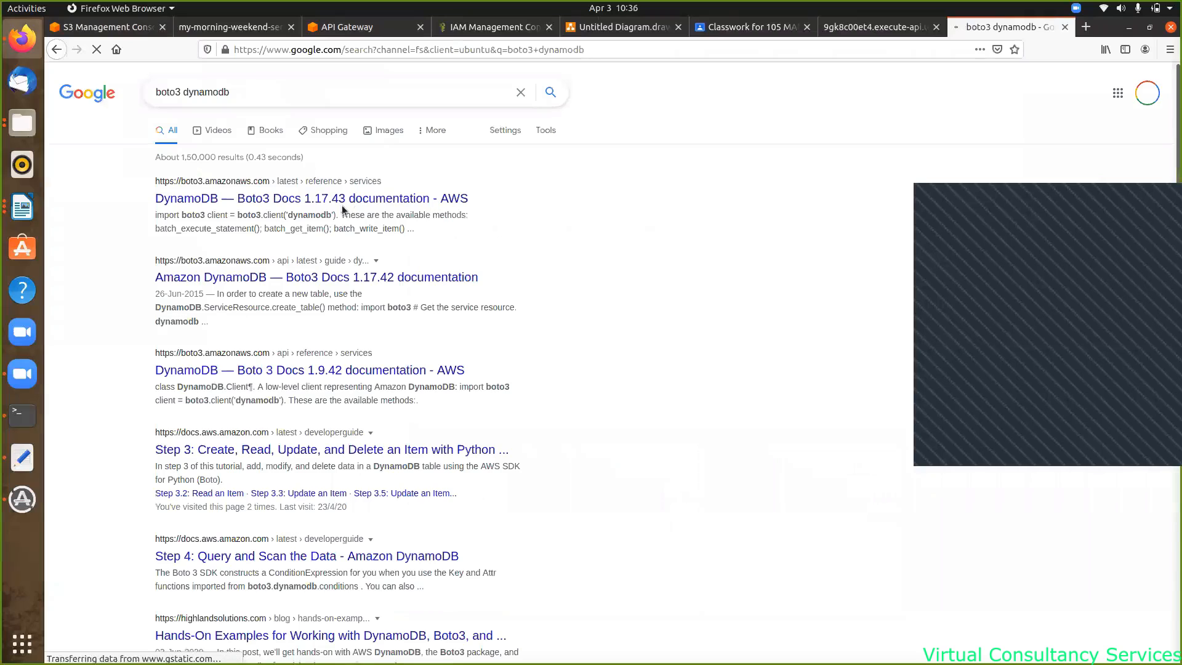
left_click(338, 198)
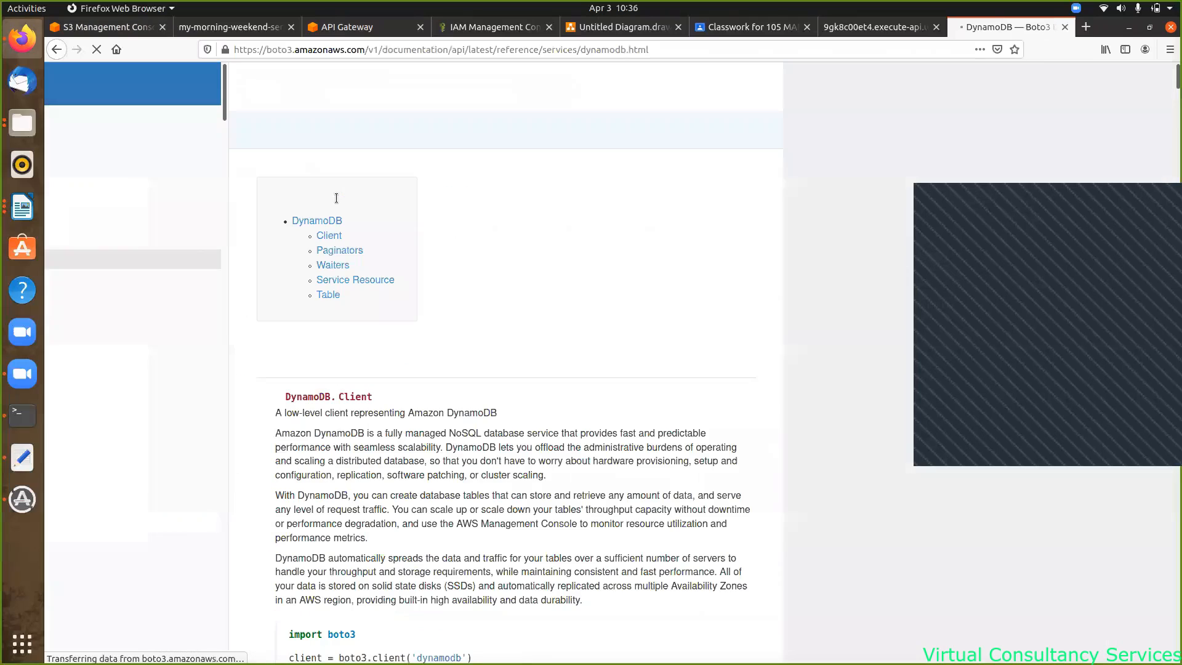
scroll(474, 311, "down", 8)
scroll(471, 309, "down", 6)
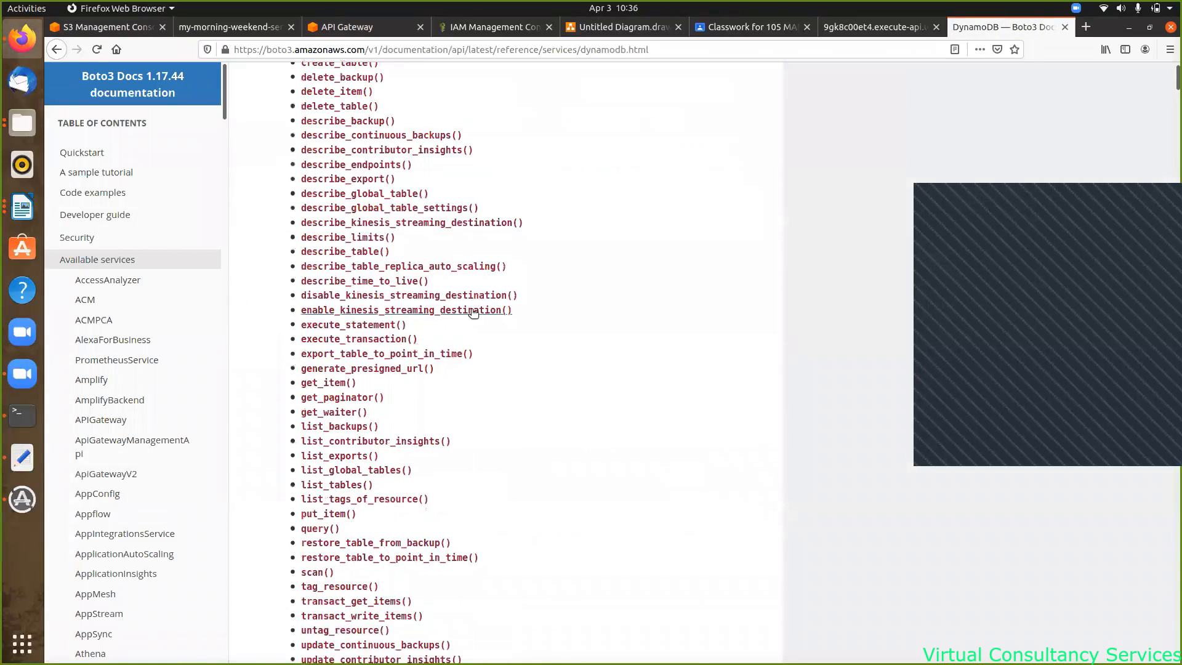
scroll(471, 313, "up", 5)
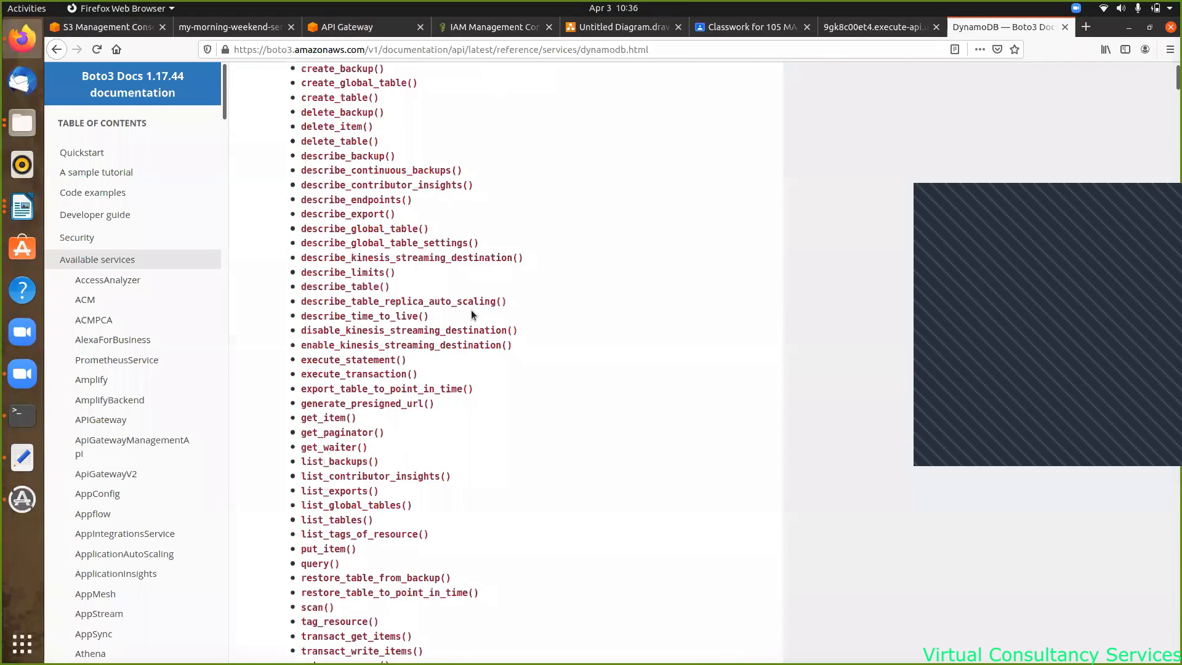
scroll(470, 314, "up", 2)
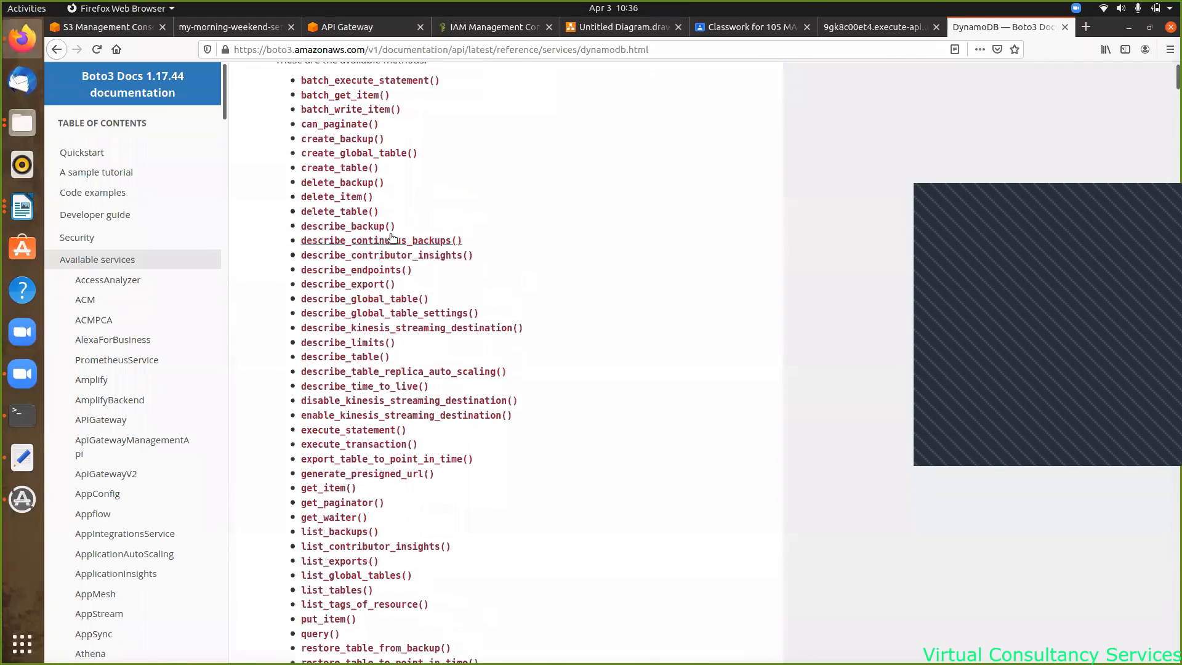
left_click(356, 169)
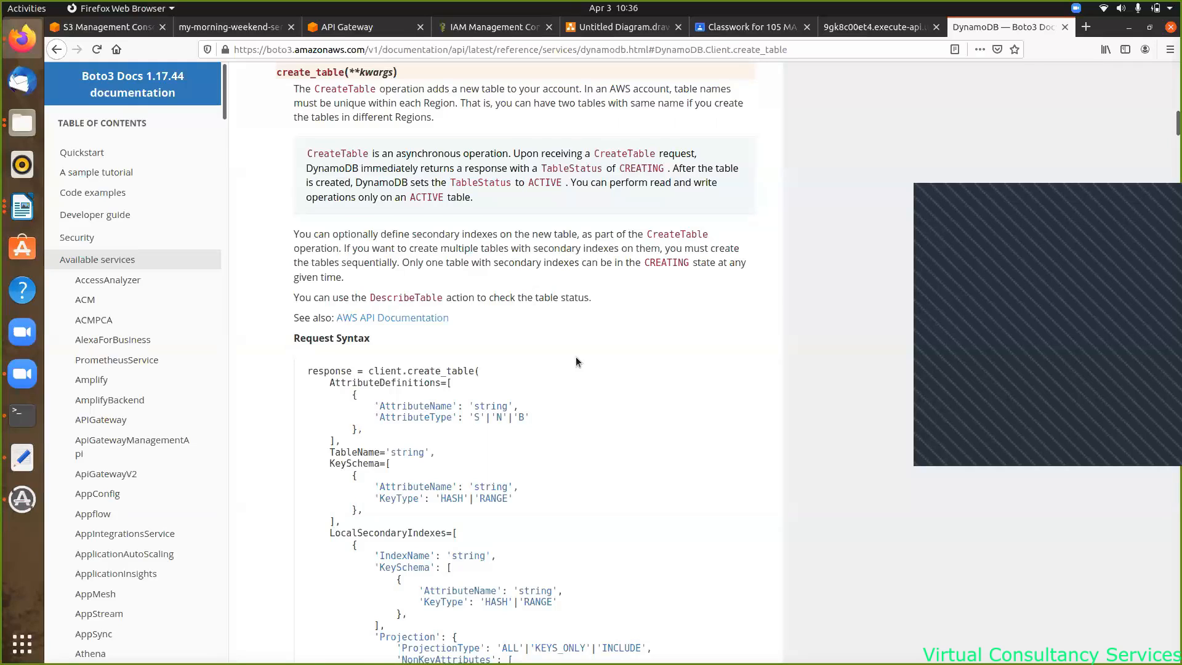
scroll(463, 291, "down", 3)
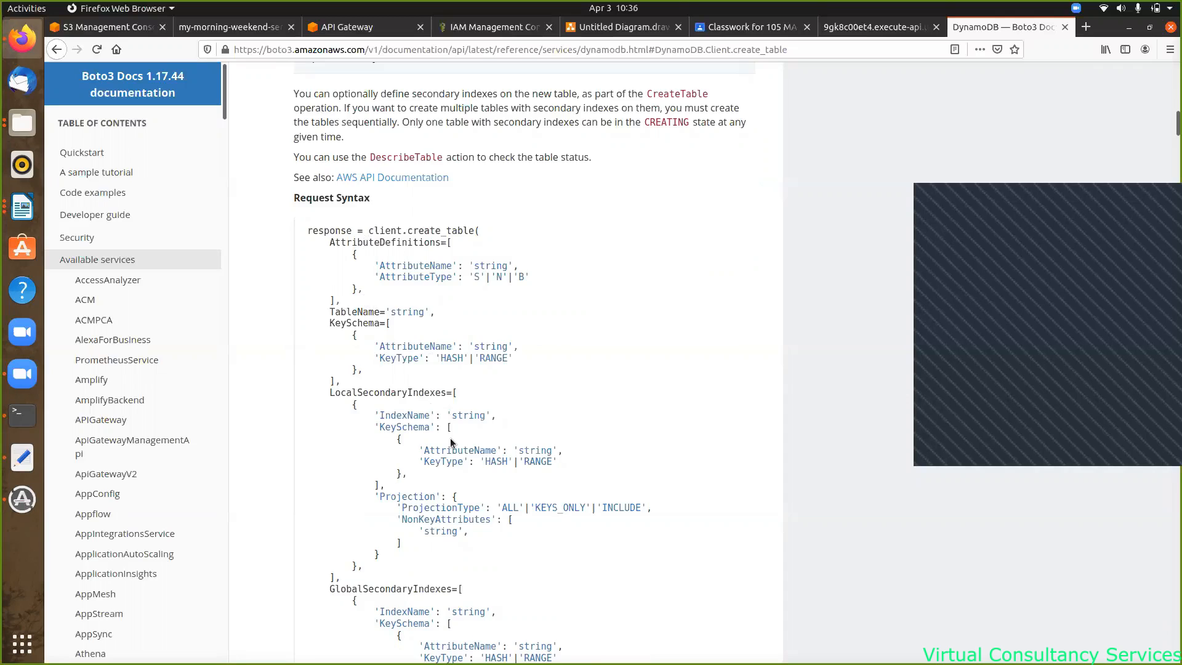
scroll(449, 426, "down", 4)
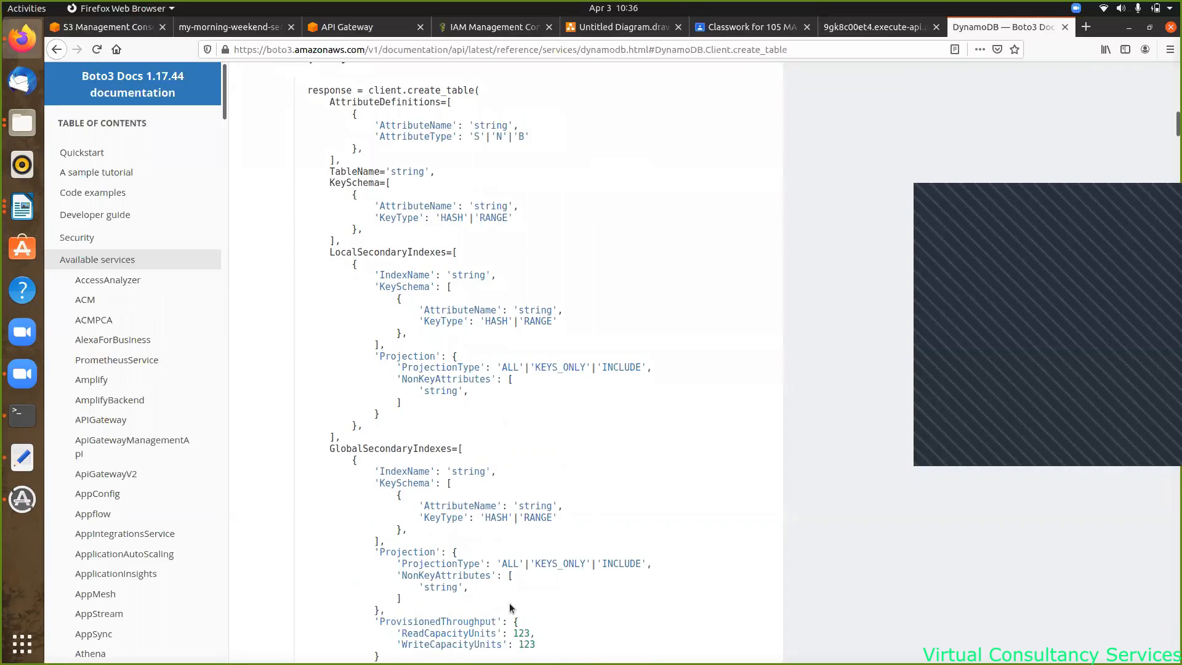
scroll(560, 439, "down", 9)
scroll(560, 438, "up", 9)
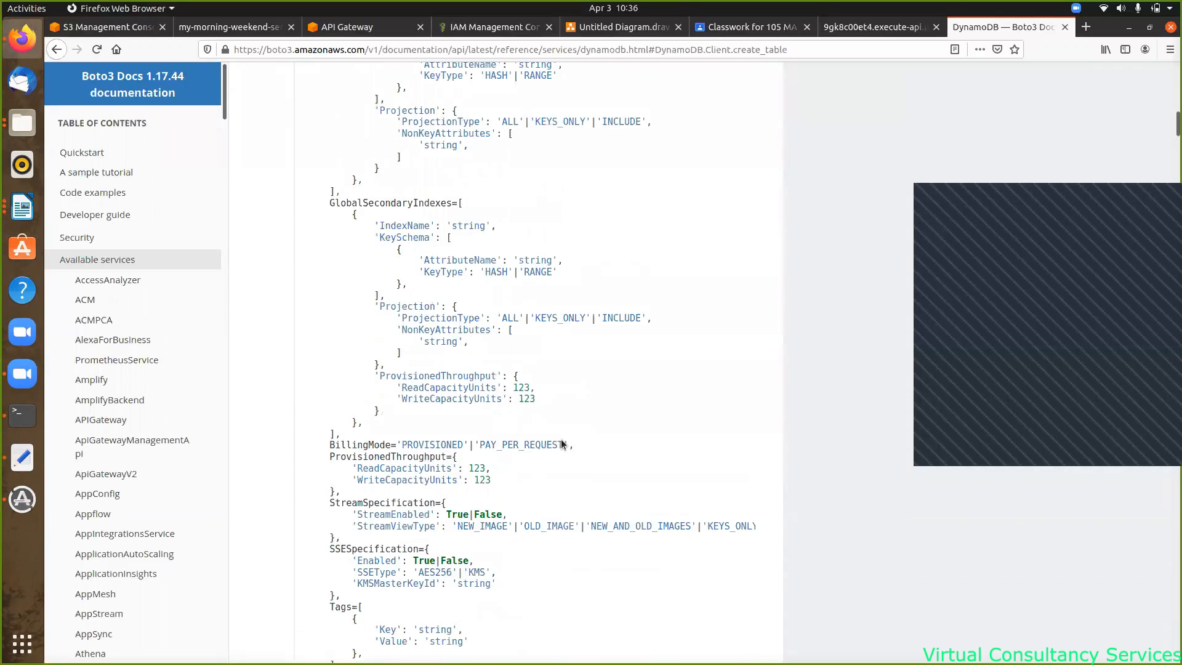
scroll(557, 341, "up", 5)
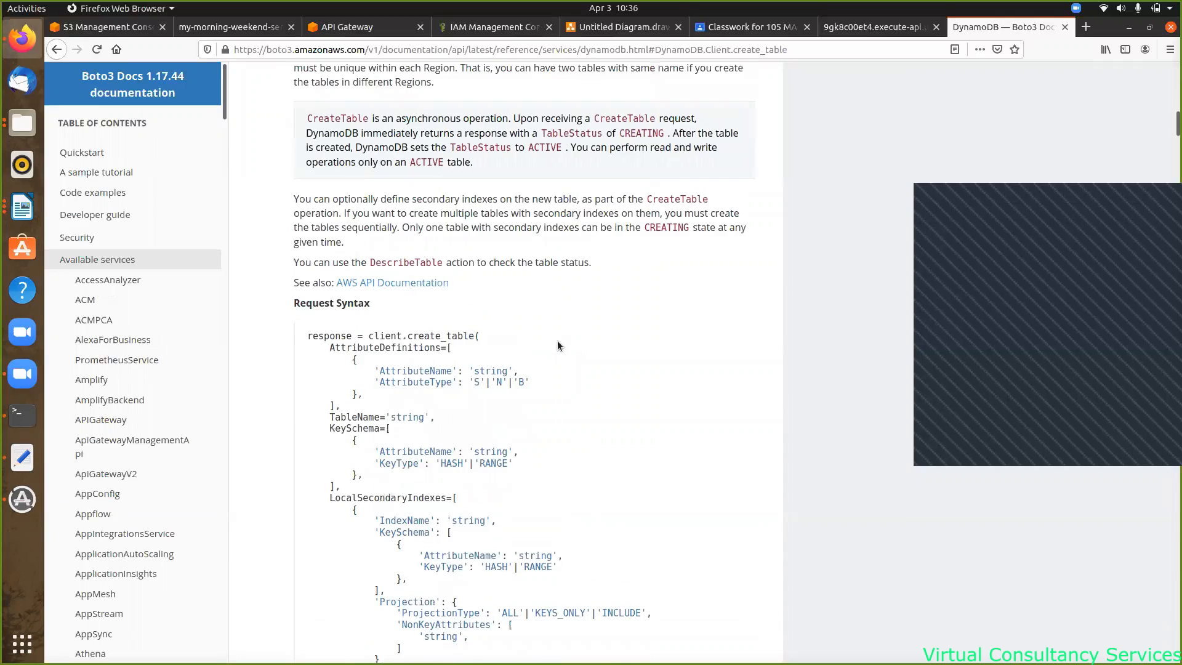
scroll(556, 341, "down", 1)
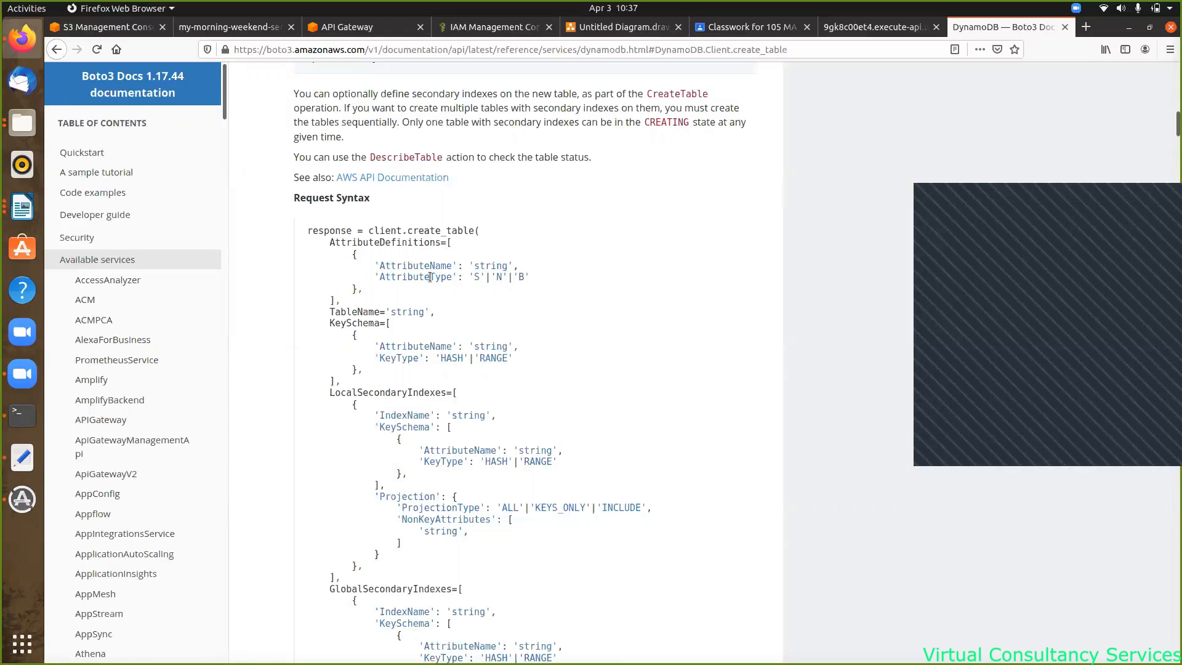
scroll(473, 161, "up", 10)
scroll(473, 160, "up", 15)
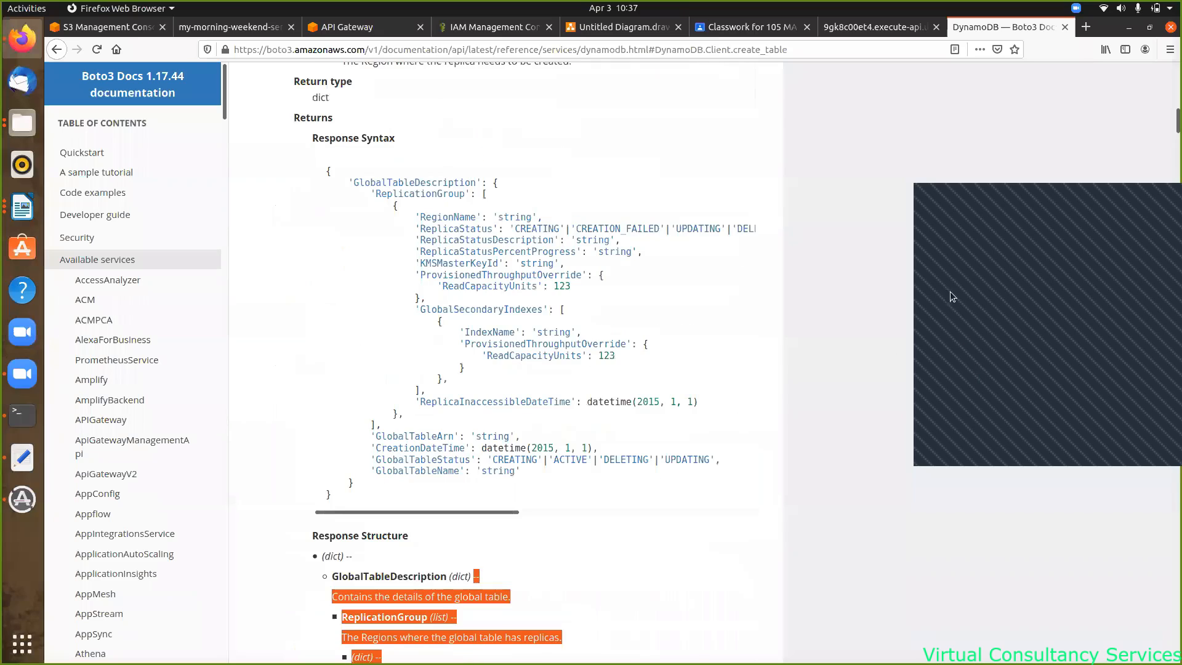
left_click(965, 179)
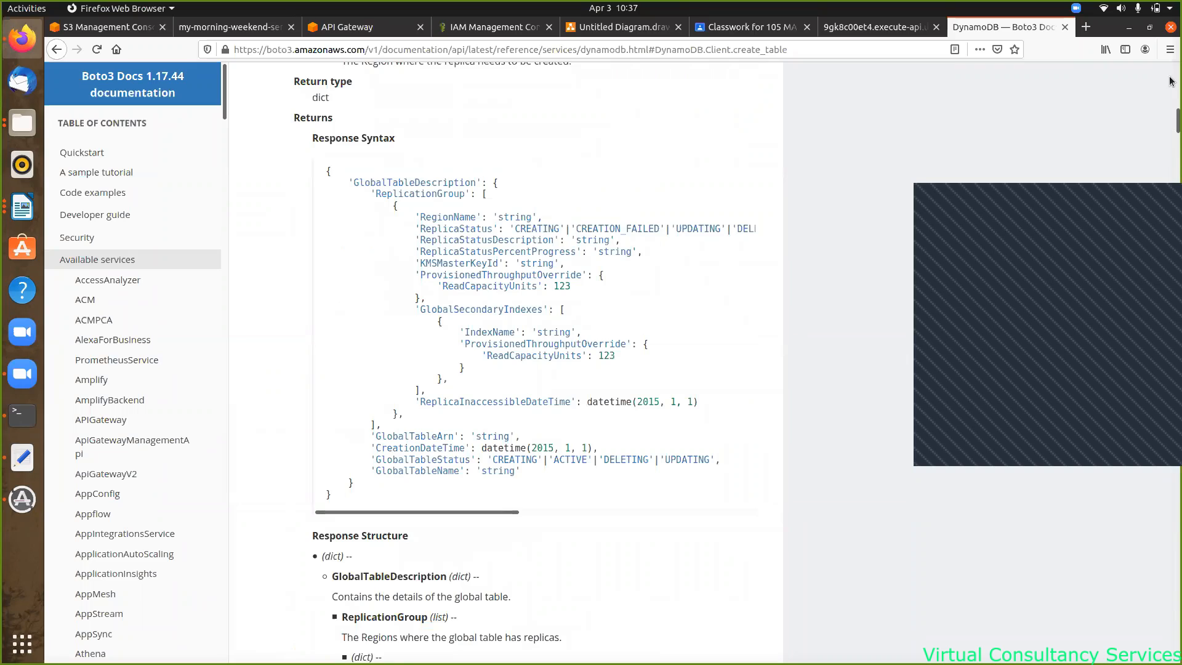
scroll(855, 146, "up", 10)
scroll(854, 146, "up", 20)
scroll(855, 146, "up", 15)
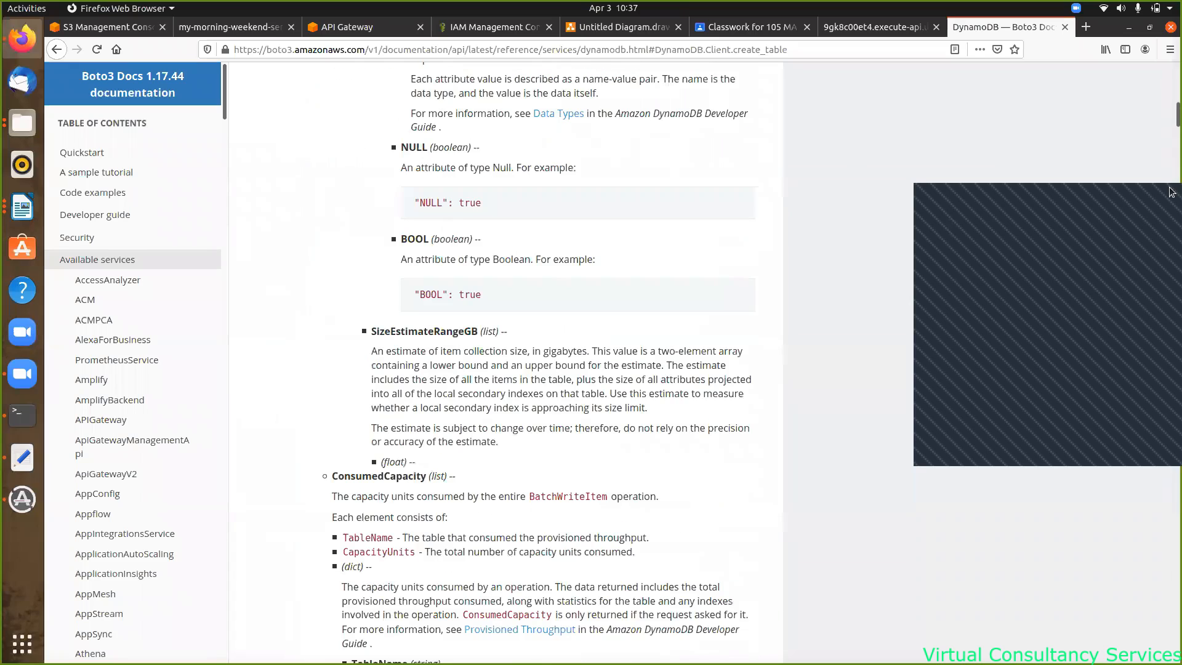
left_click(1172, 82)
scroll(527, 294, "up", 8)
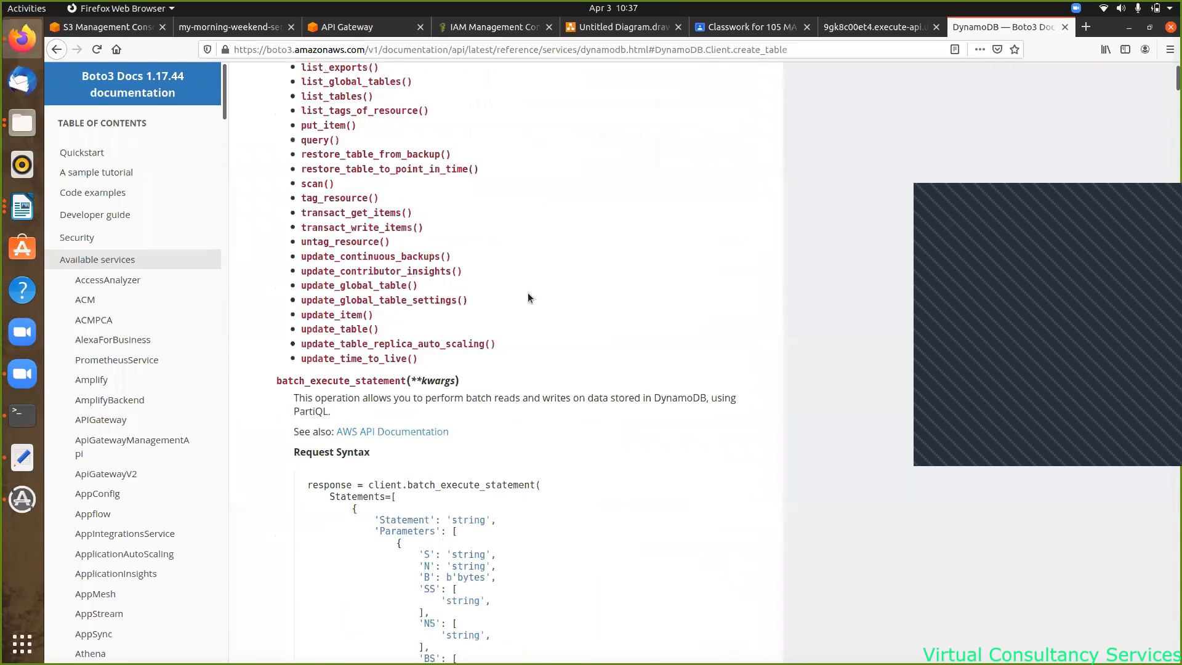
right_click(548, 323)
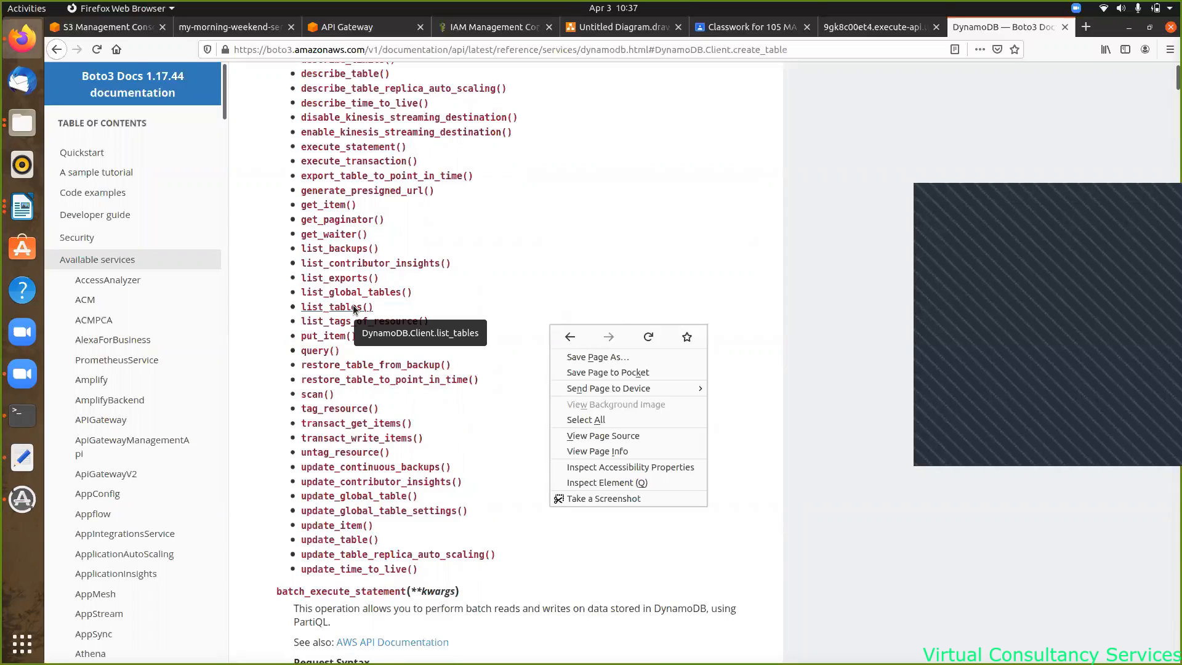
- Return to the S3 console tab and review the bucket's static website hosting endpoint
left_click(98, 29)
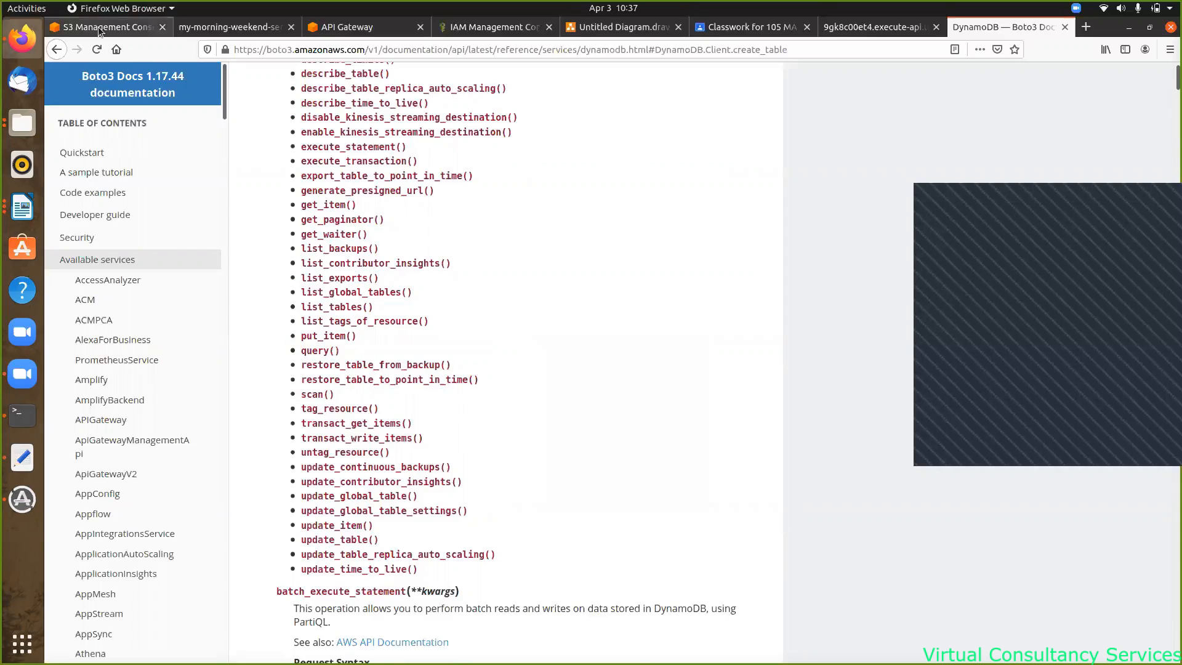
left_click(98, 29)
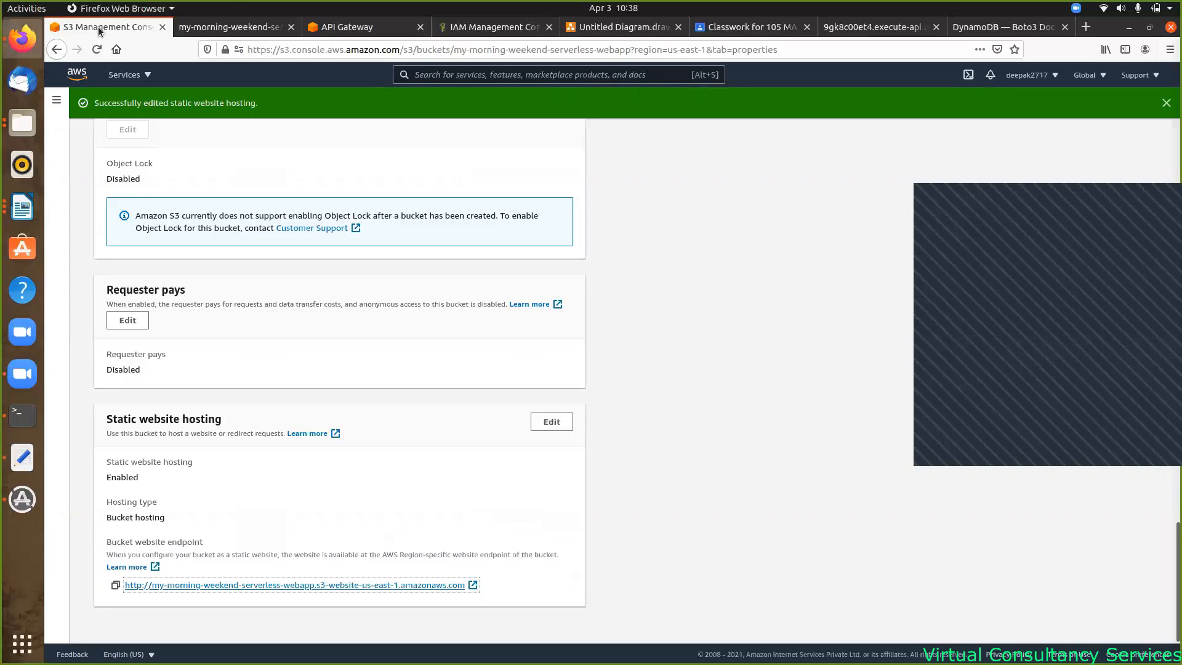
left_click(1096, 298)
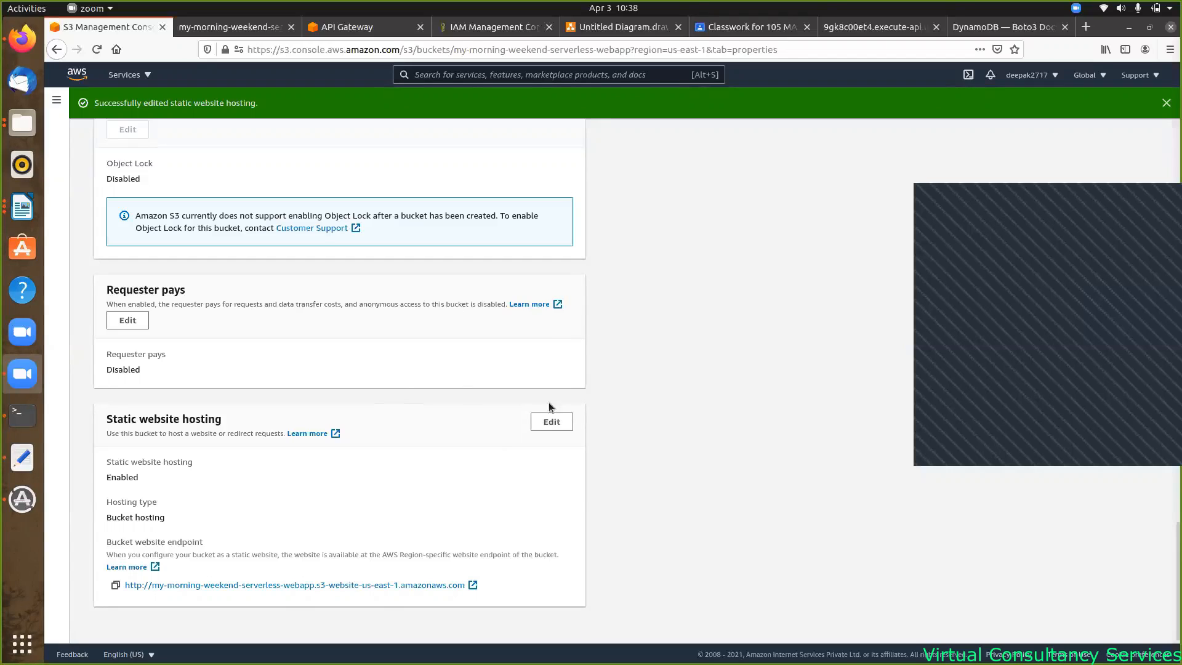
left_click(552, 424)
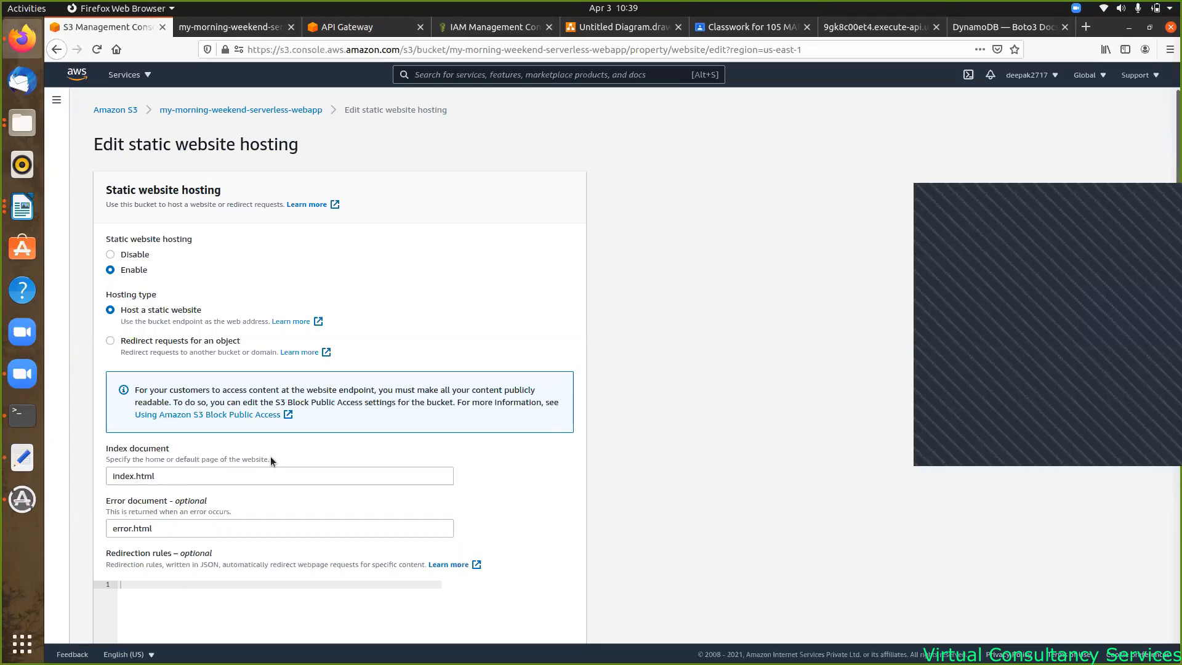
left_click(114, 478)
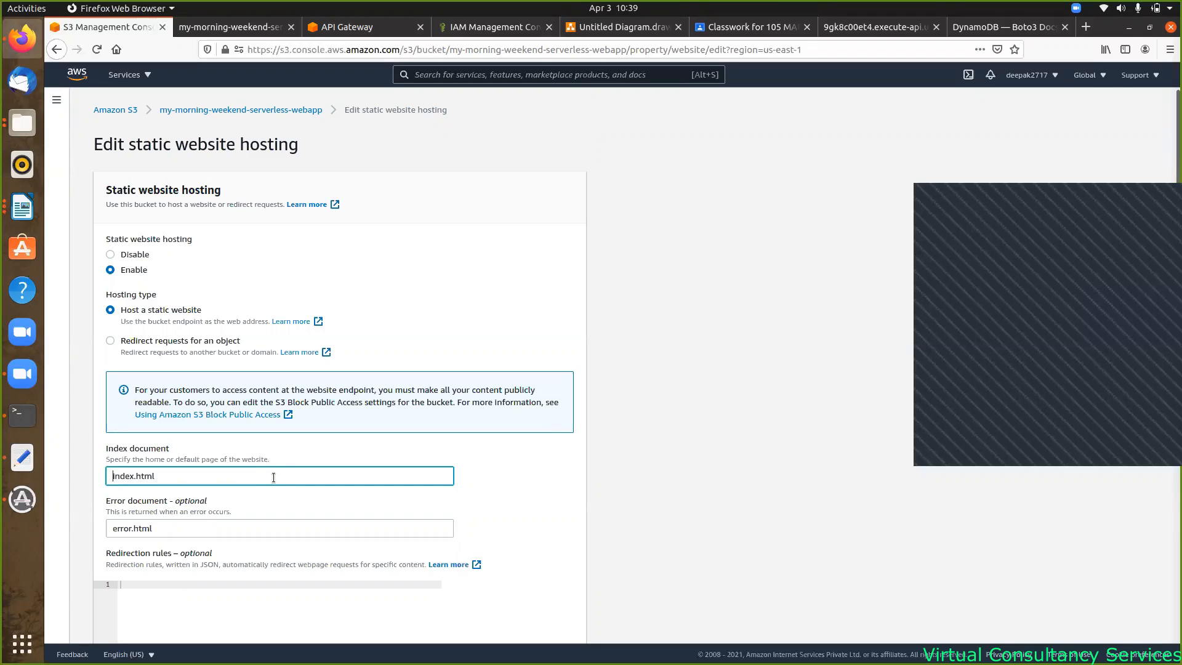
type("folder/")
key("BackSpace")
key("BackSpace")
key("BackSpace")
key("BackSpace")
key("BackSpace")
key("BackSpace")
key("BackSpace")
scroll(525, 503, "down", 4)
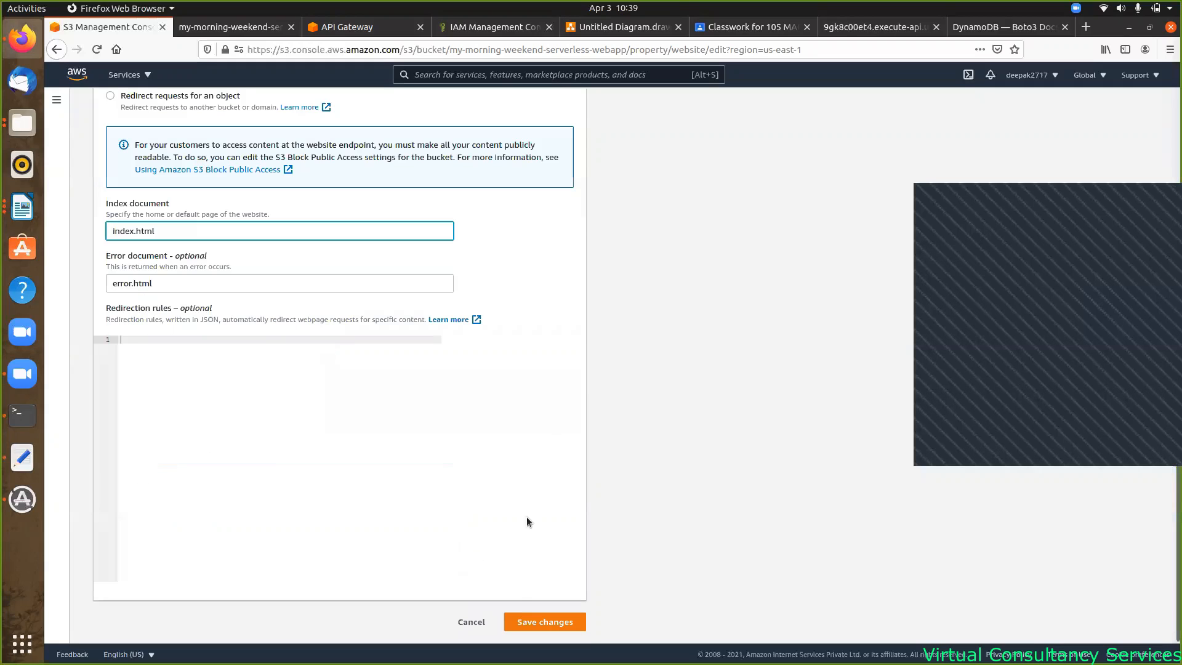
left_click(469, 622)
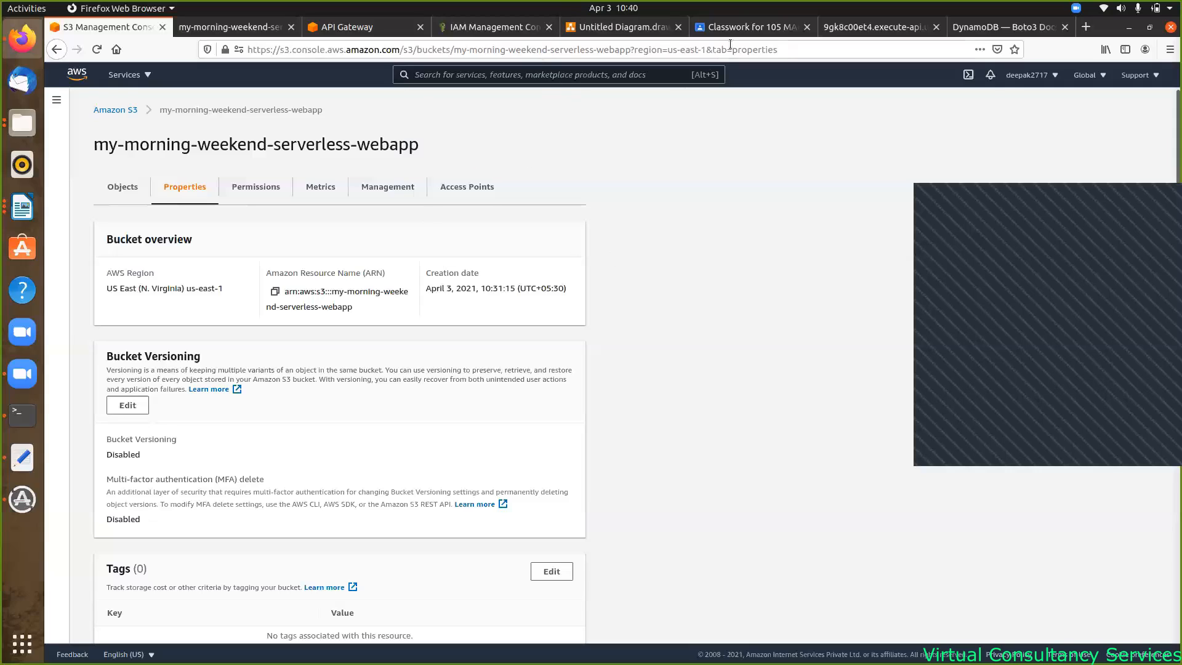
- In Google Classroom's Classwork page, open the Lambda.mp4 attachment in Google Drive
left_click(739, 22)
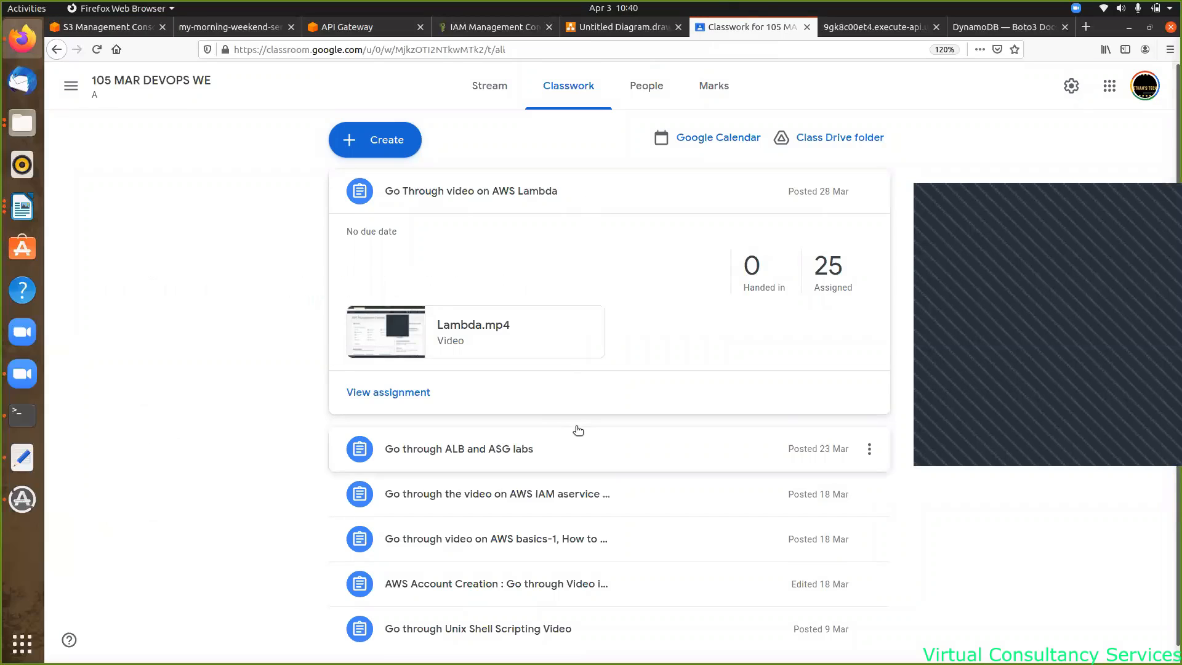
scroll(579, 422, "down", 1)
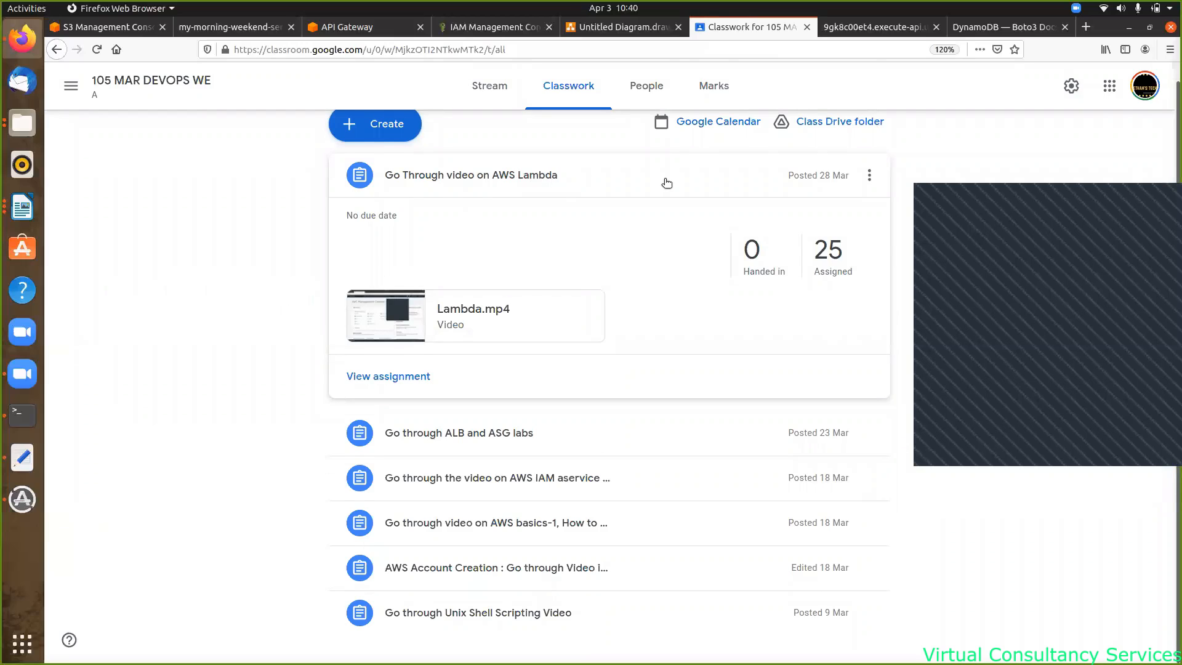
scroll(662, 184, "up", 1)
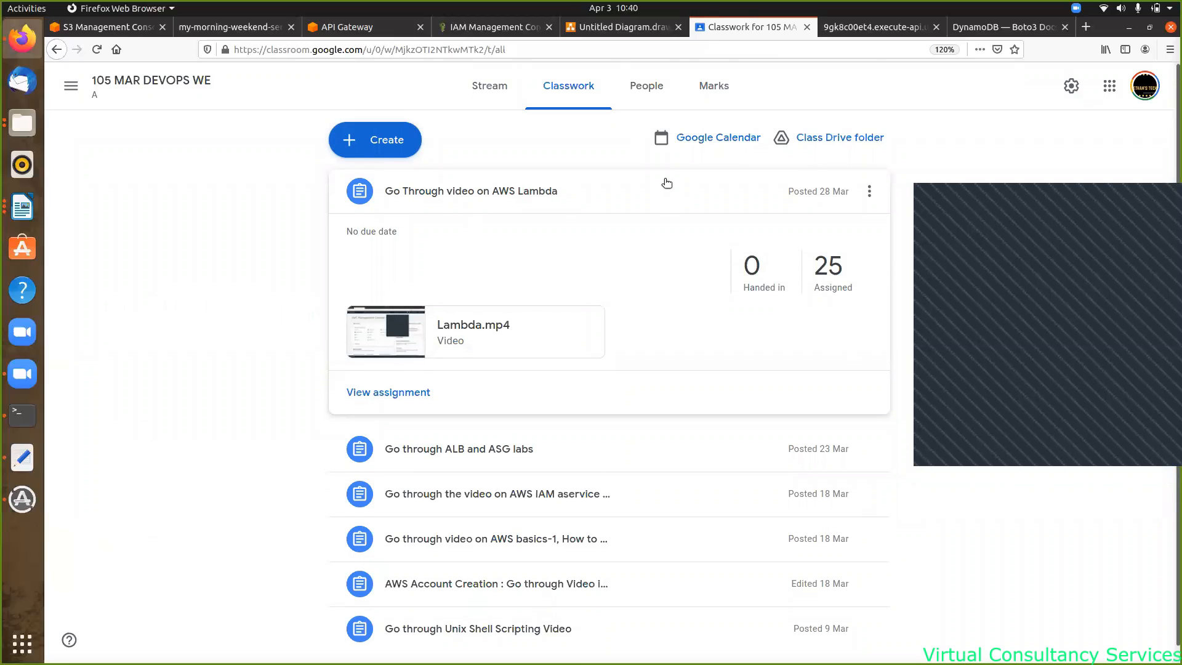
left_click(491, 86)
left_click(553, 88)
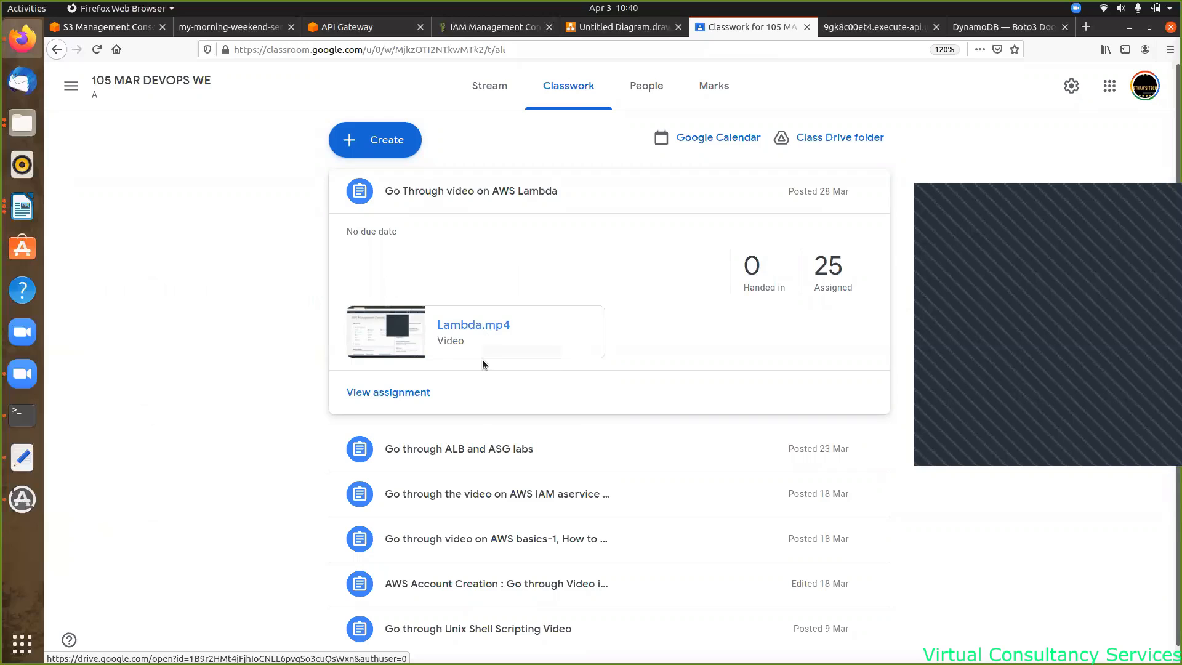
left_click(473, 327)
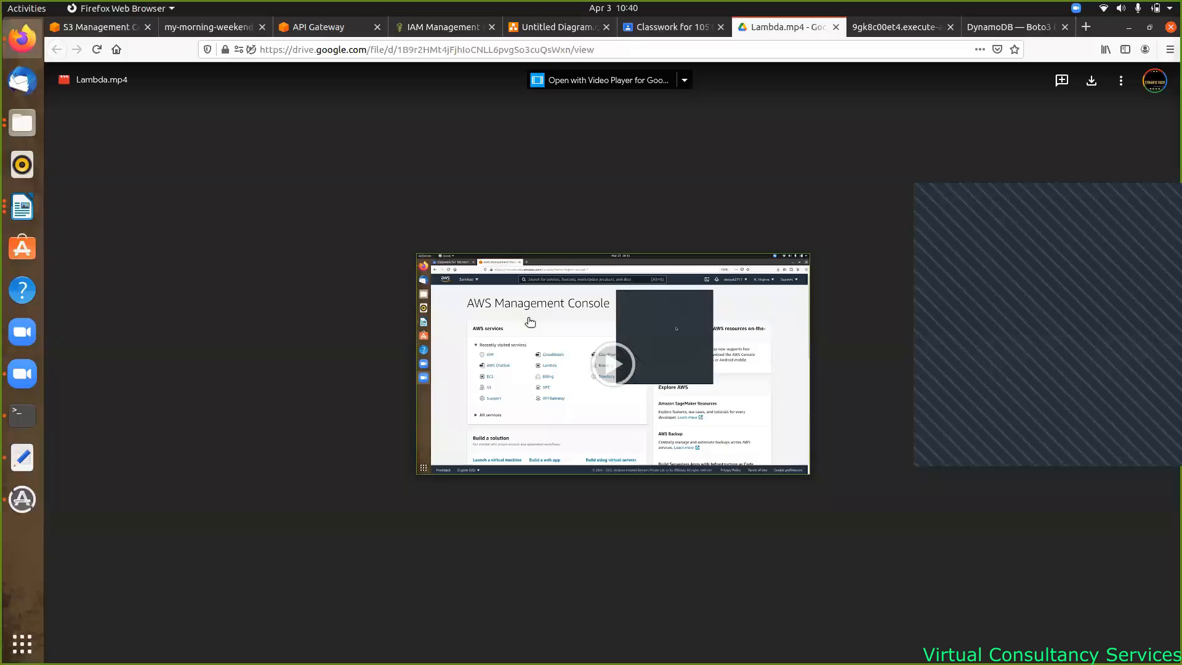
- Play Lambda.mp4, seek forward to about 1:02, and pause on the Lambda code
left_click(527, 419)
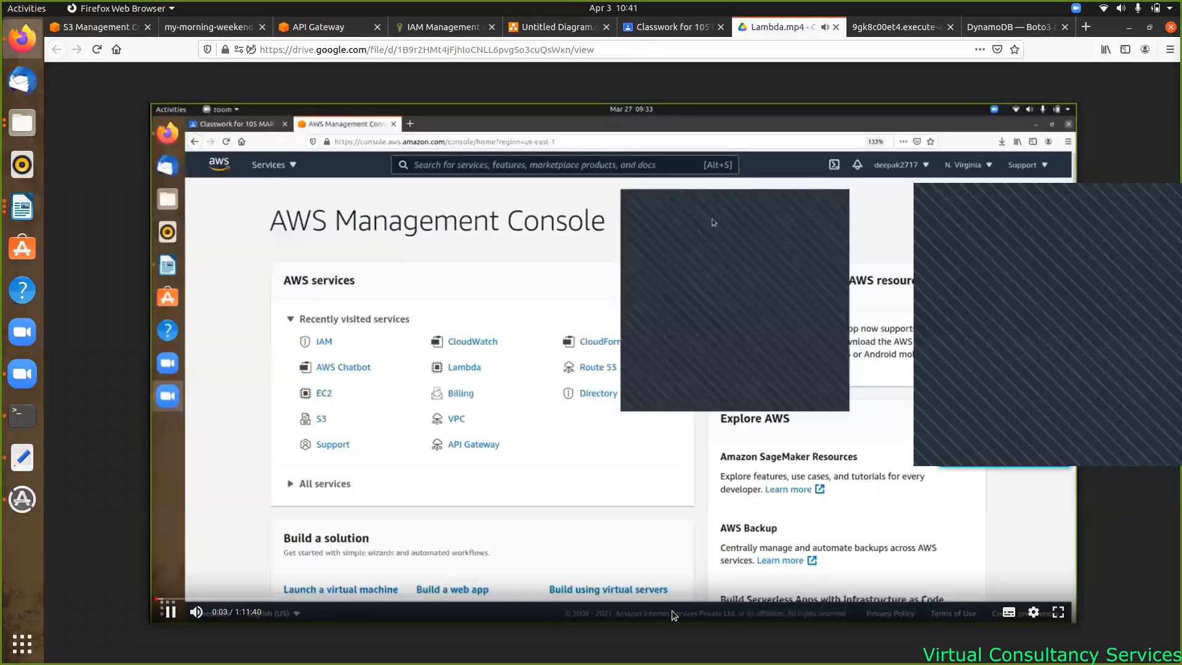
left_click_drag(159, 599, 824, 603)
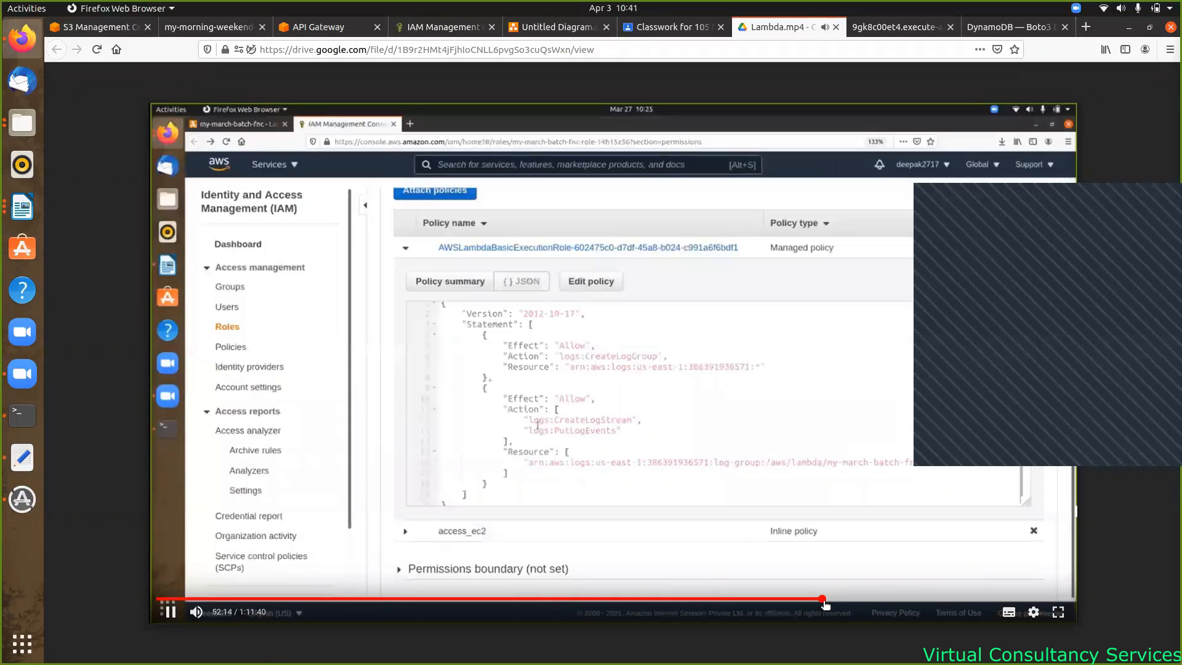
left_click_drag(825, 603, 892, 601)
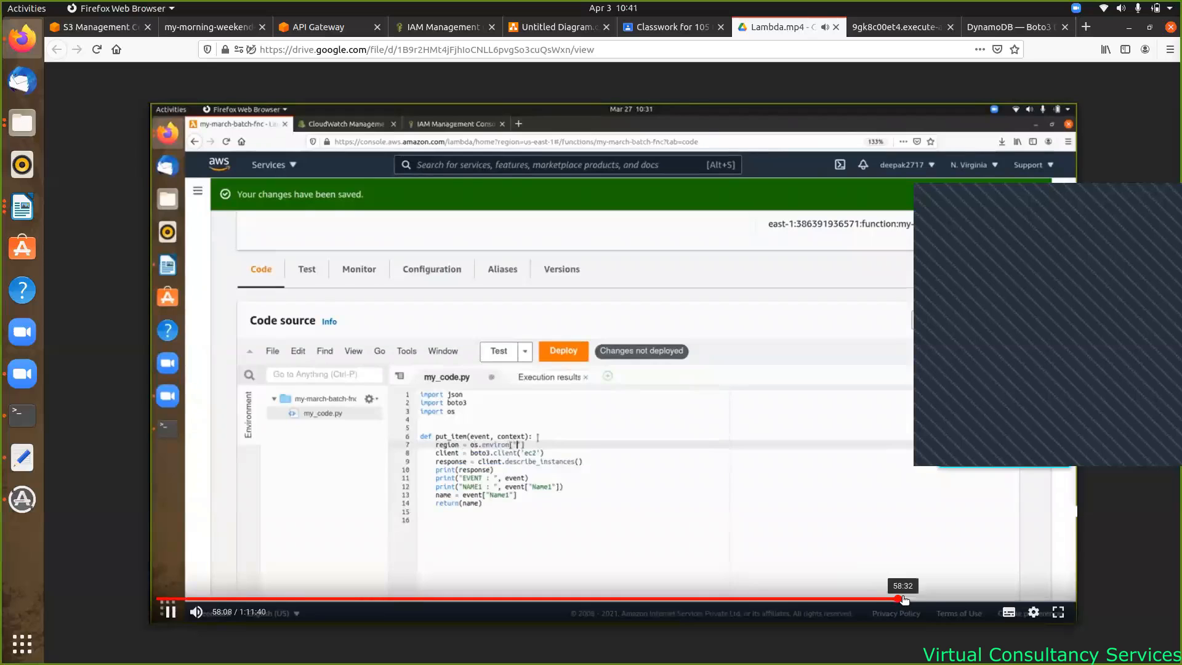
left_click_drag(903, 599, 955, 598)
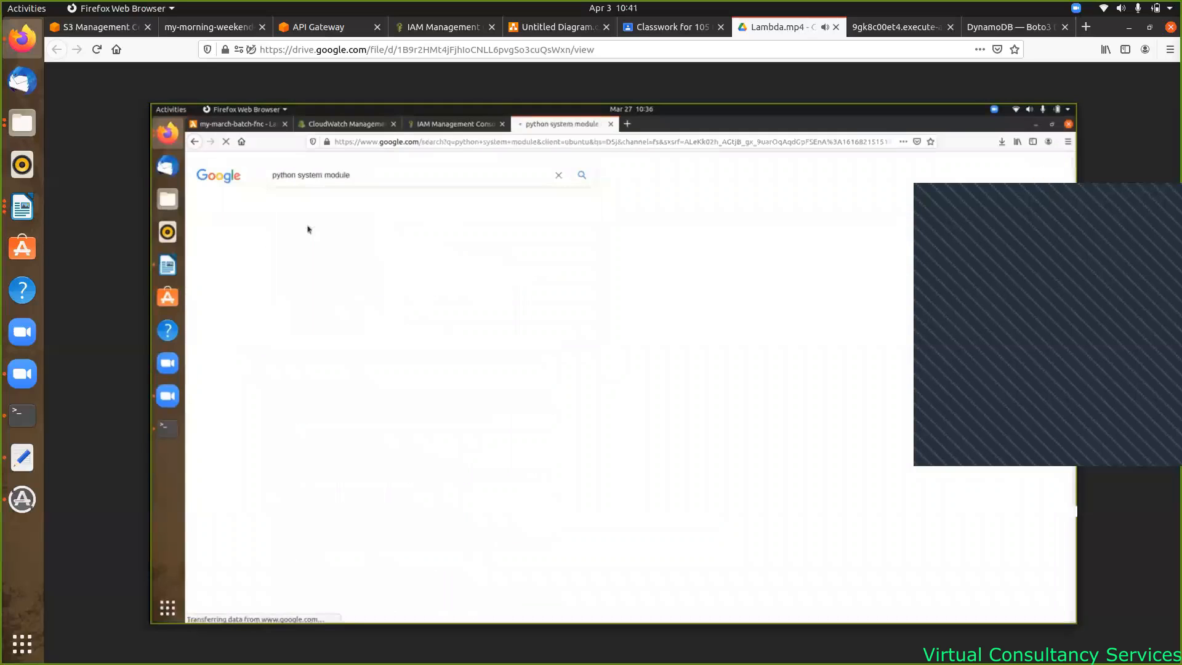
mouse_move(571, 468)
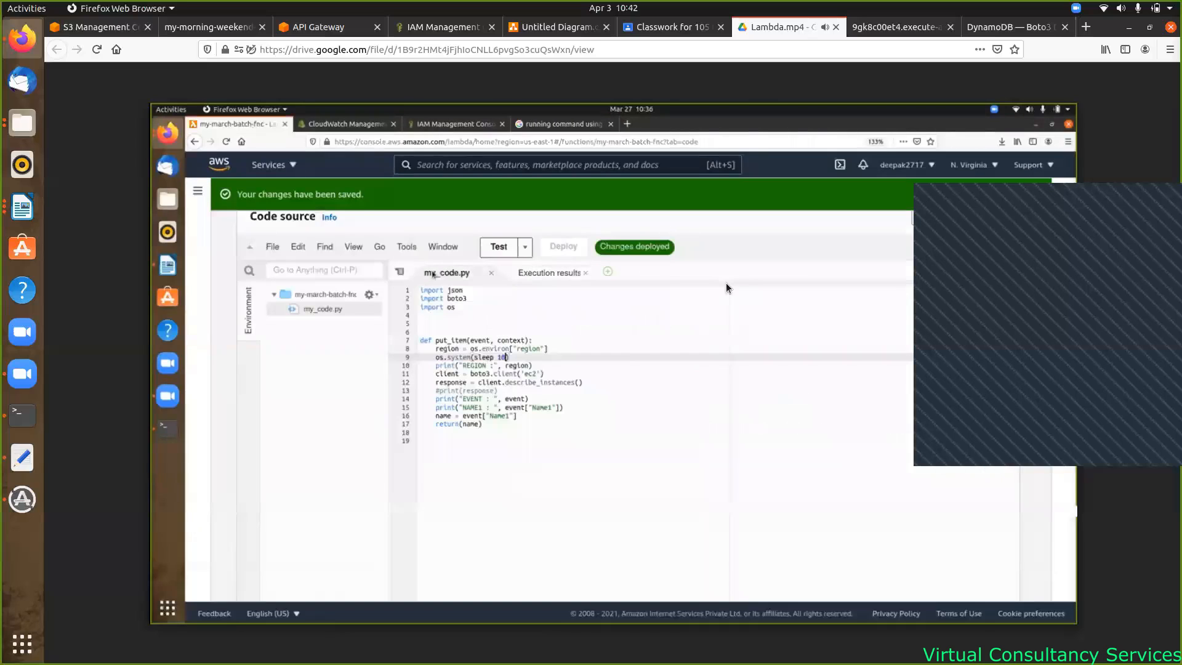
left_click(700, 375)
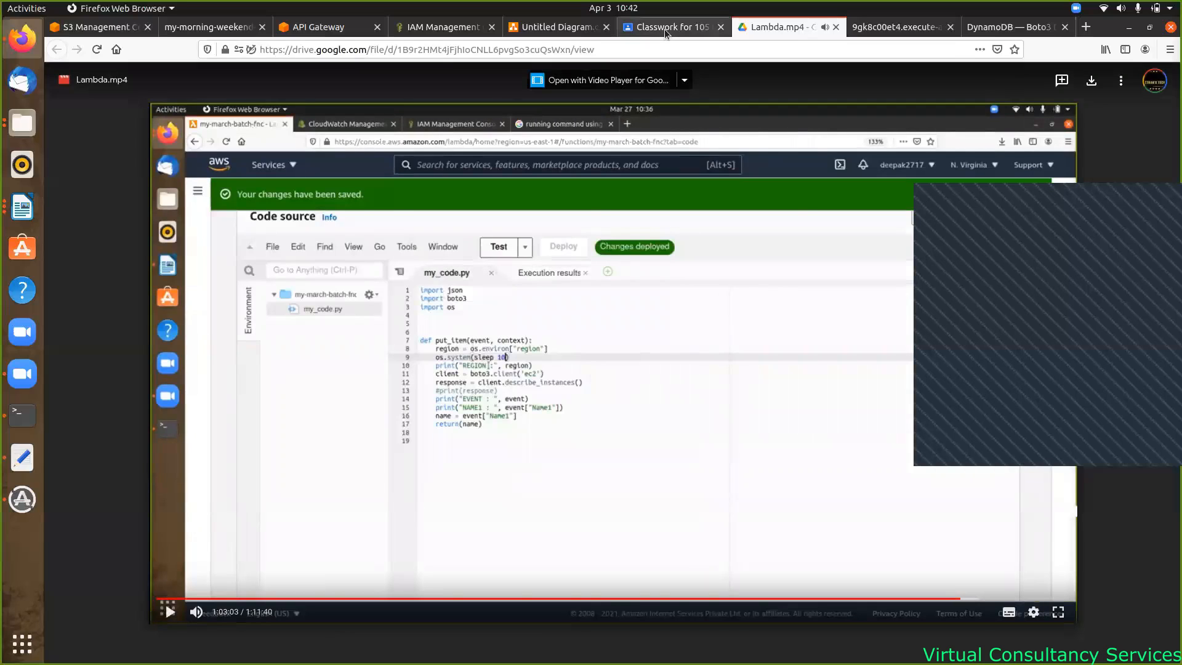
- Open the 111 MAR Devops Weekdays class stream, then switch to the S3 website tab
left_click(663, 27)
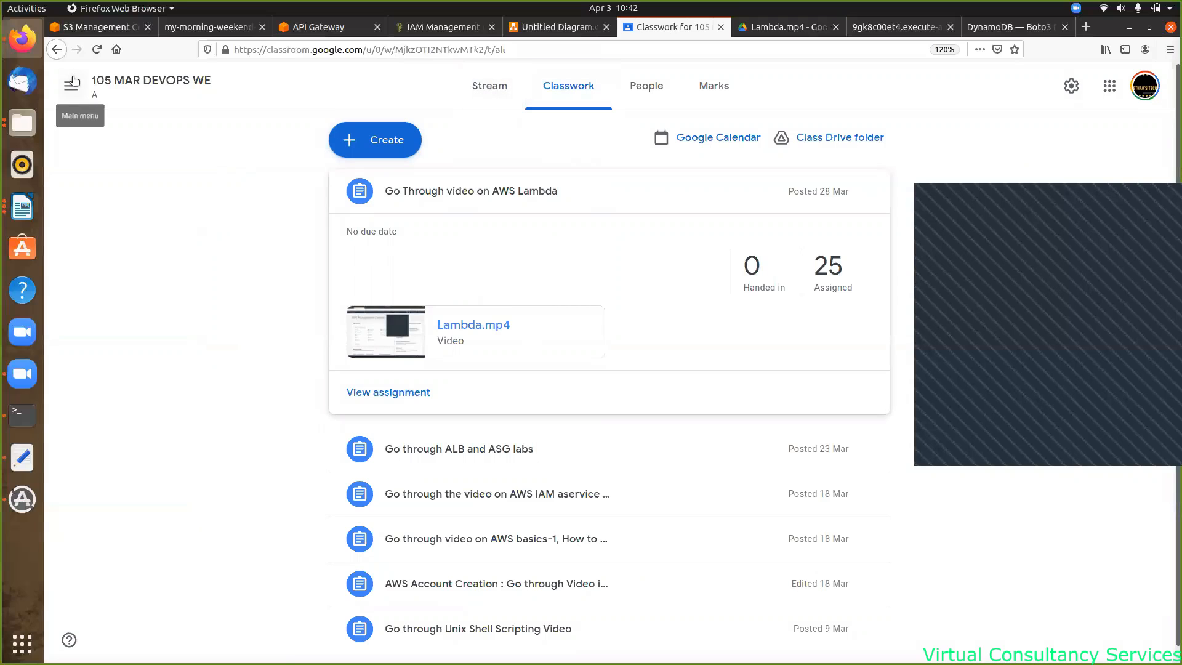
left_click(72, 79)
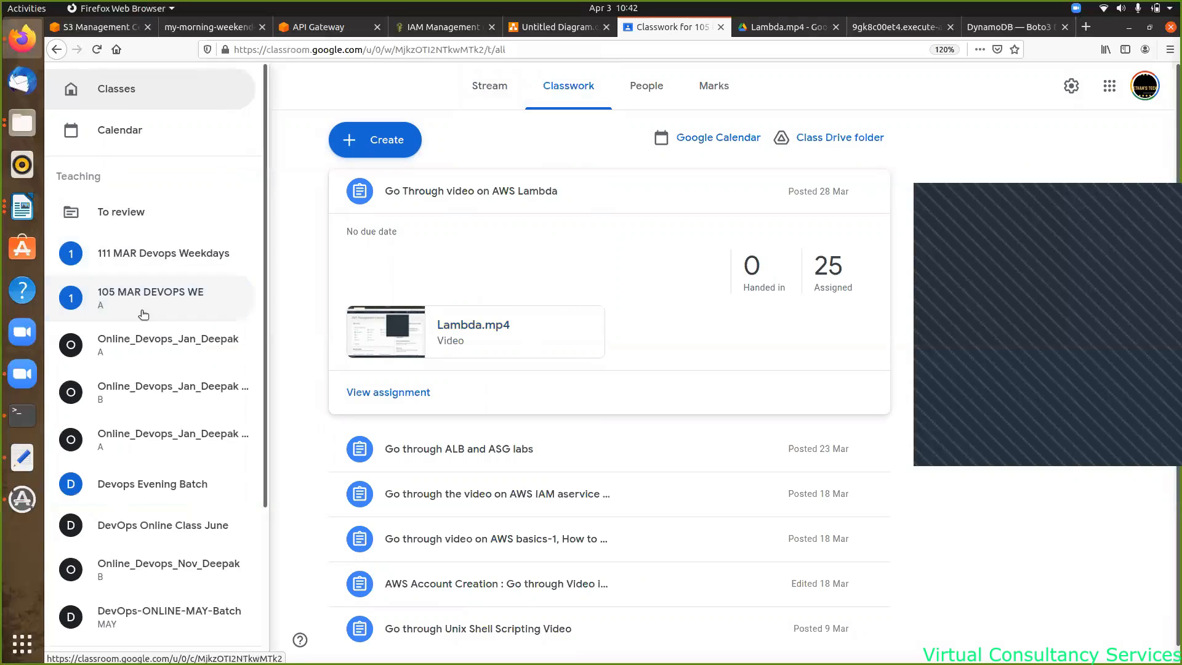
left_click(156, 259)
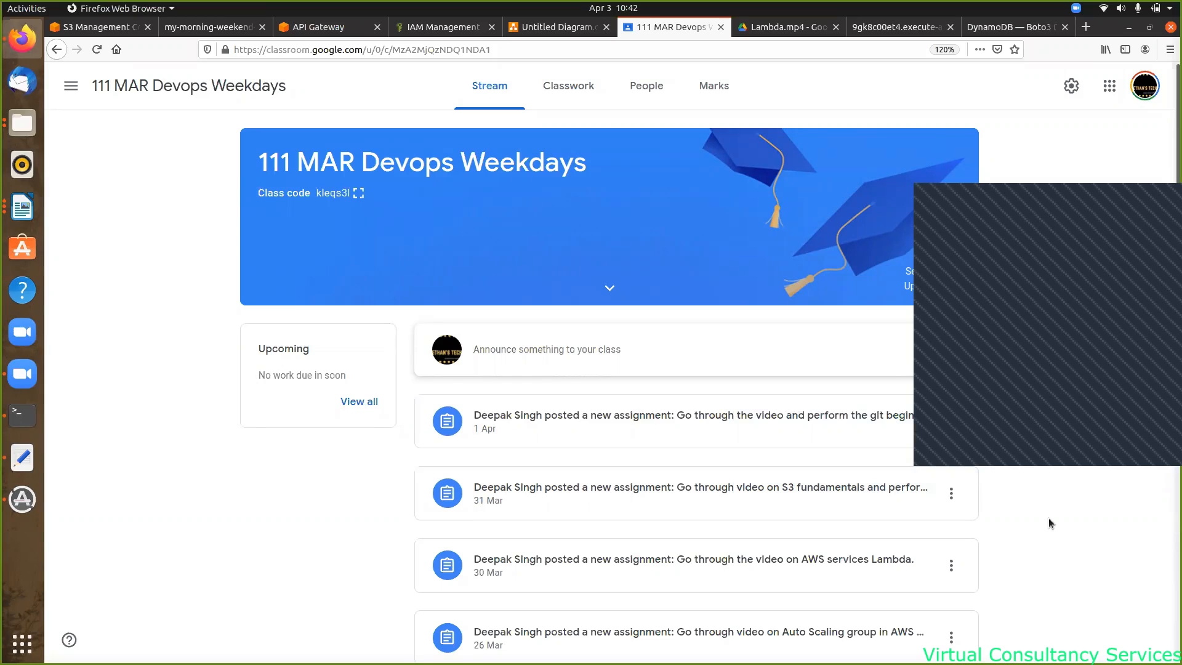
left_click(202, 27)
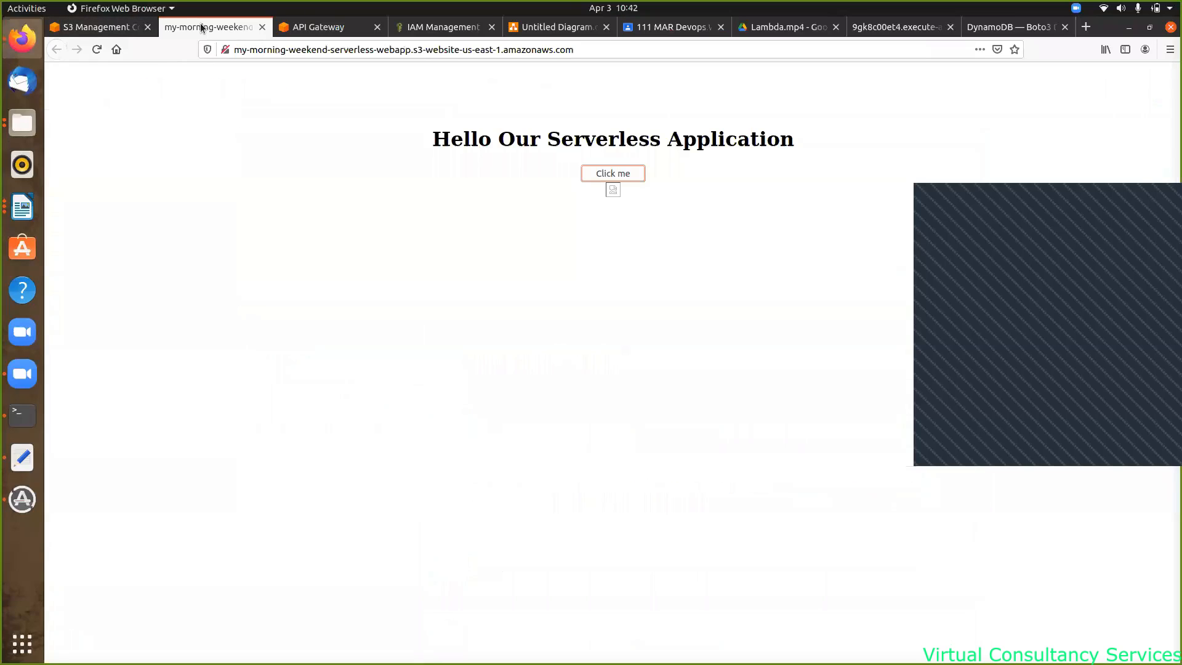
- Show Page-2 of Untitled Diagram and select its tracking and Remote Repo (Git Hub) boxes
left_click(555, 27)
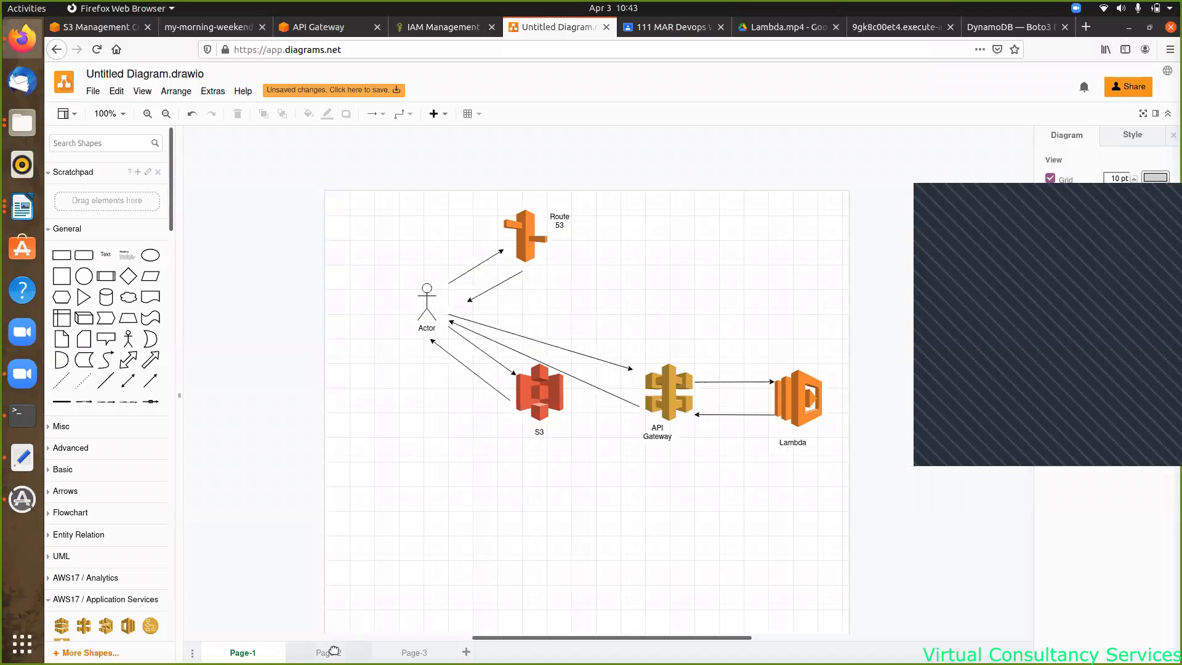
left_click(328, 652)
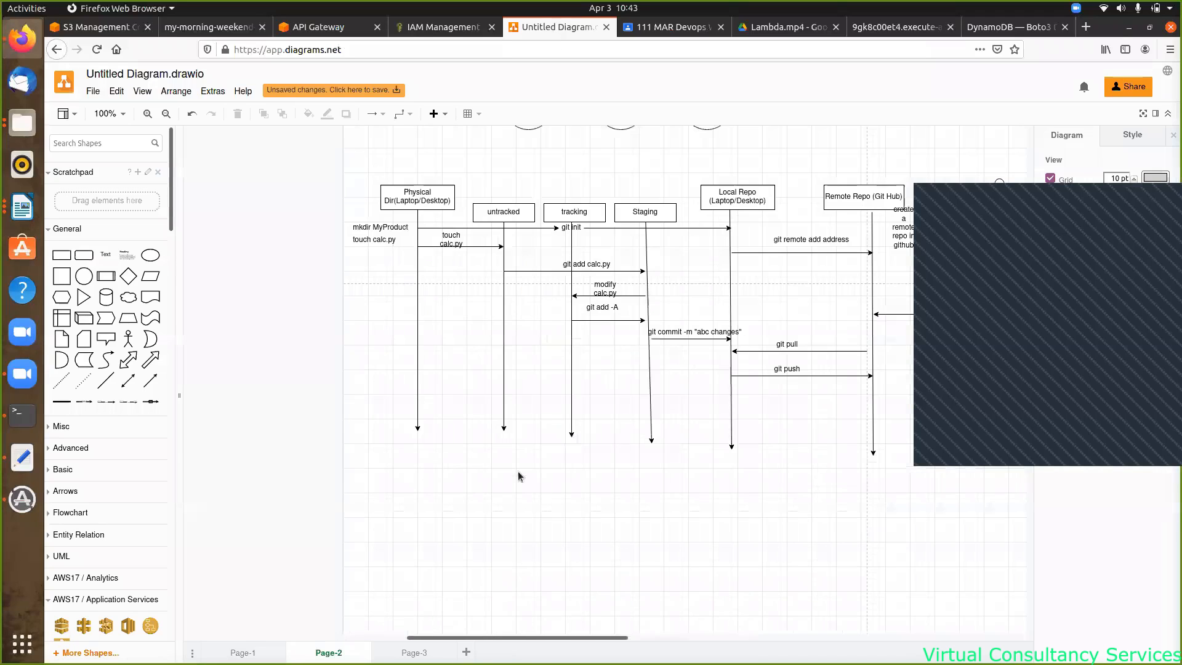
scroll(549, 428, "up", 2)
scroll(550, 428, "up", 10)
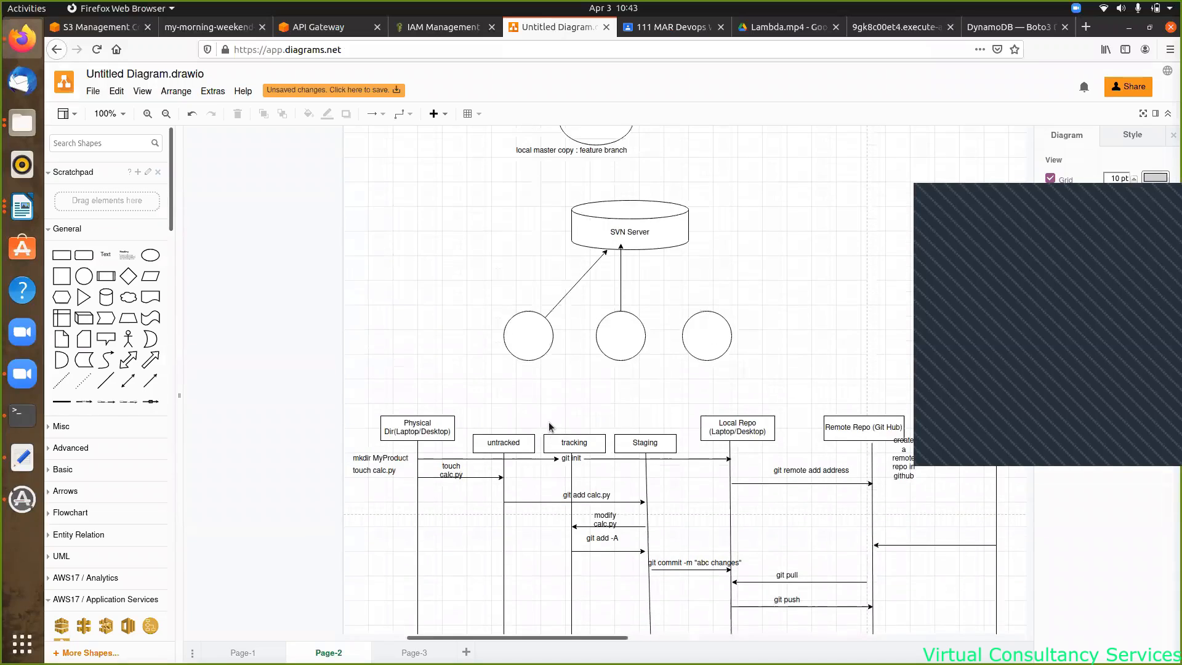
scroll(549, 427, "up", 2)
scroll(550, 428, "down", 7)
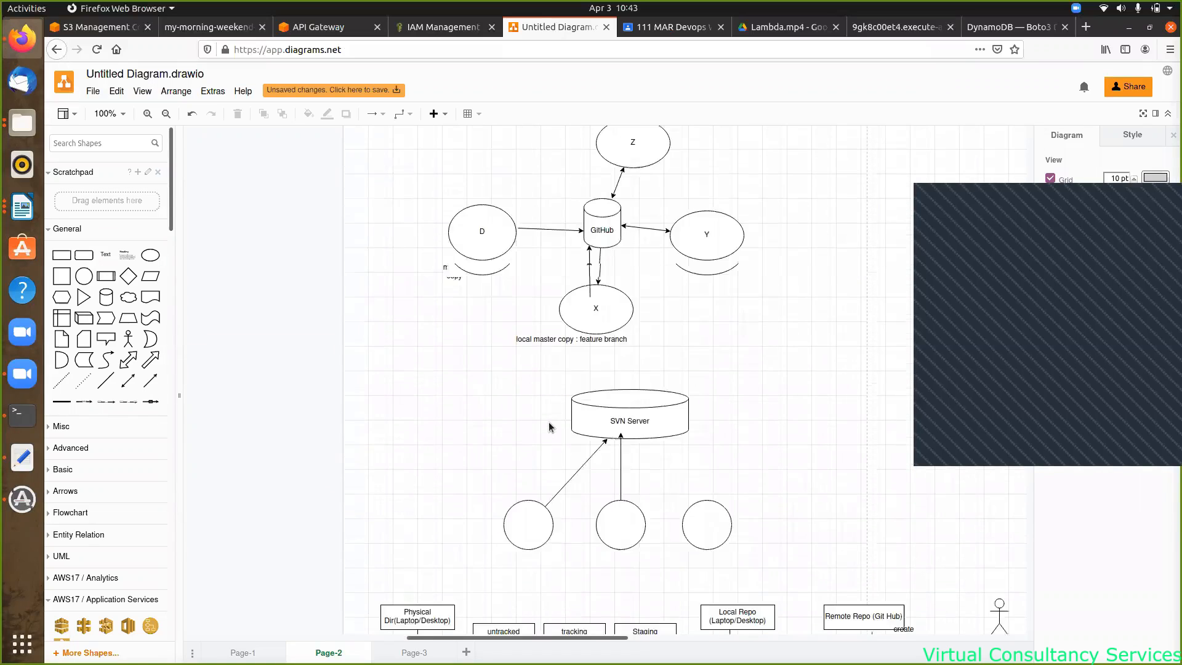
scroll(550, 427, "down", 9)
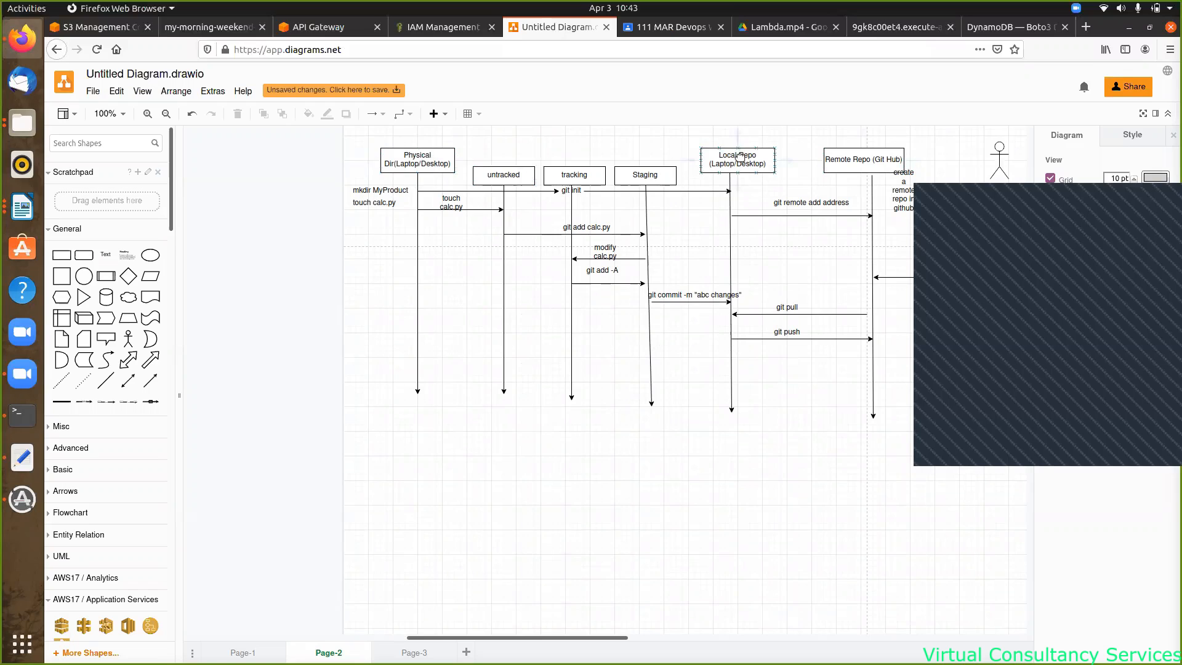
left_click(575, 174)
left_click(854, 160)
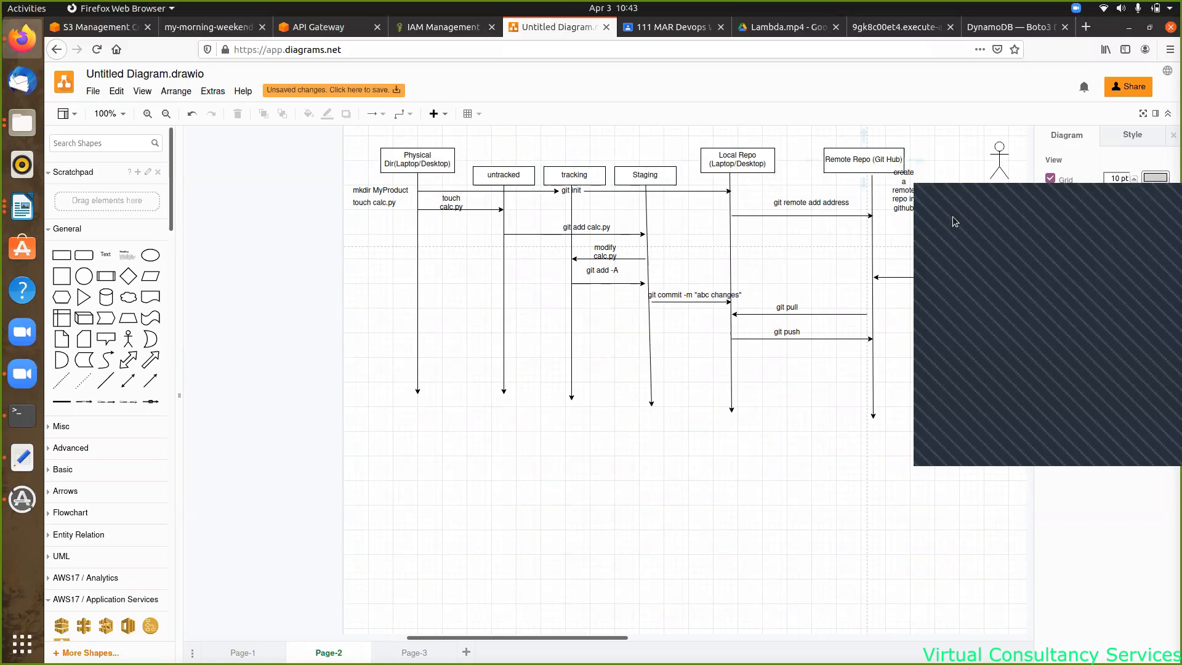